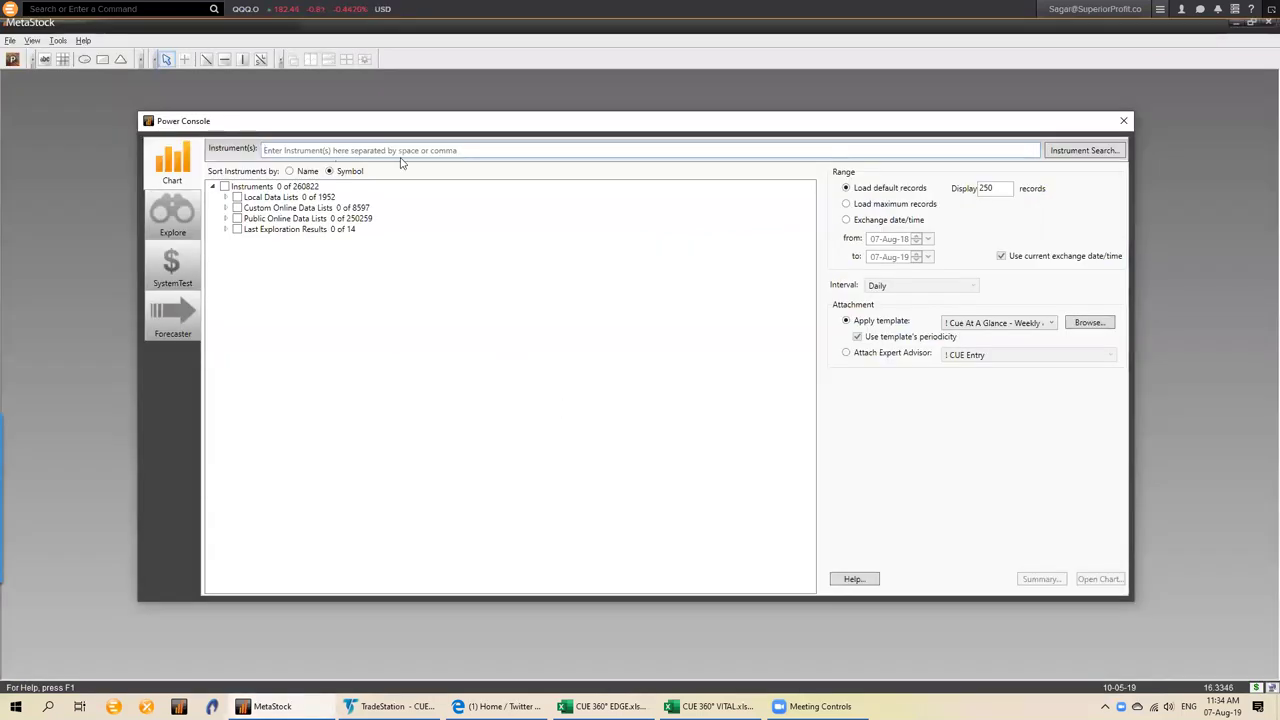
- Open the chart of the .axjo index with the preselected template
type("axjo")
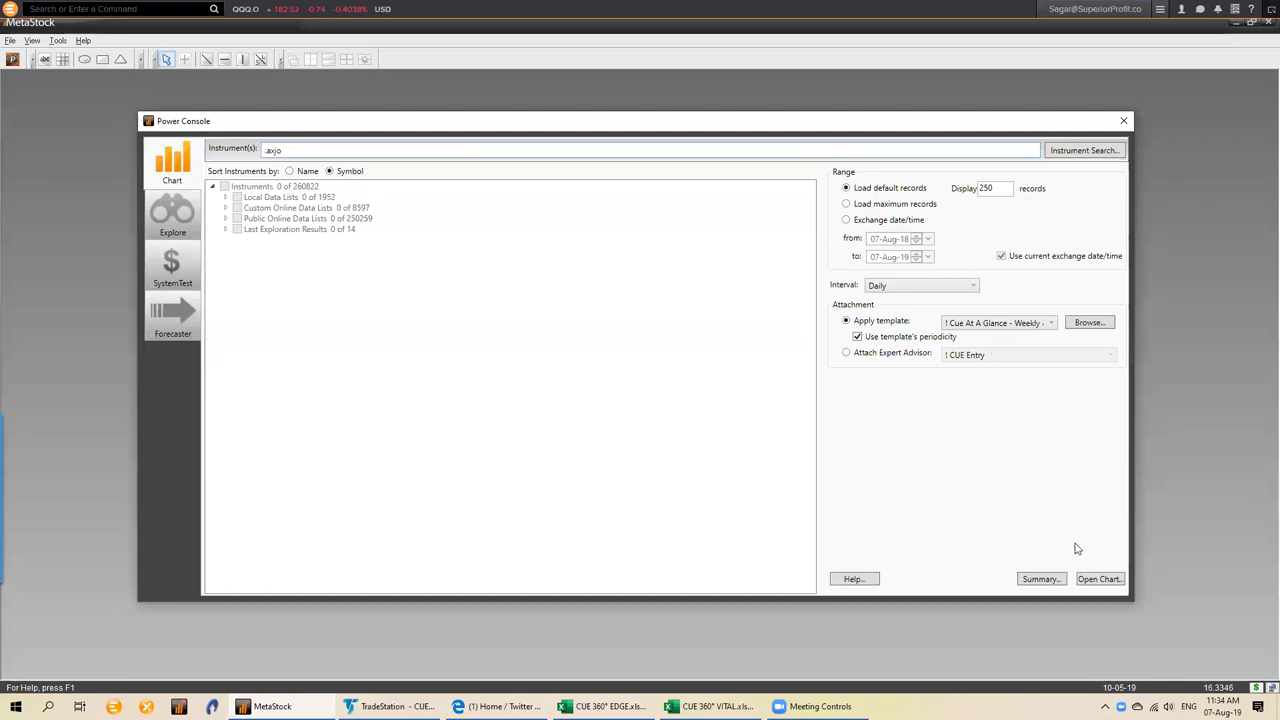
left_click(1098, 579)
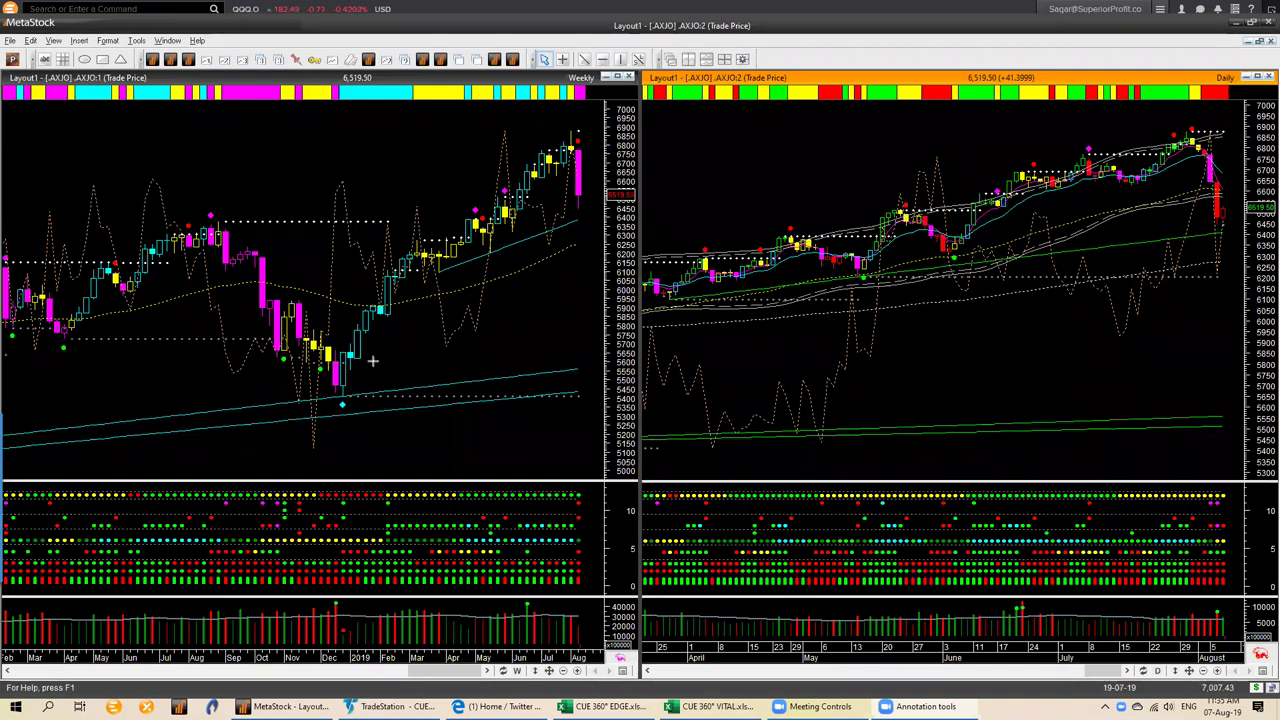
- Annotate the weekly chart with arrows along its major upswings and downswing and at the August peak and December low
left_click_drag(367, 380, 568, 160)
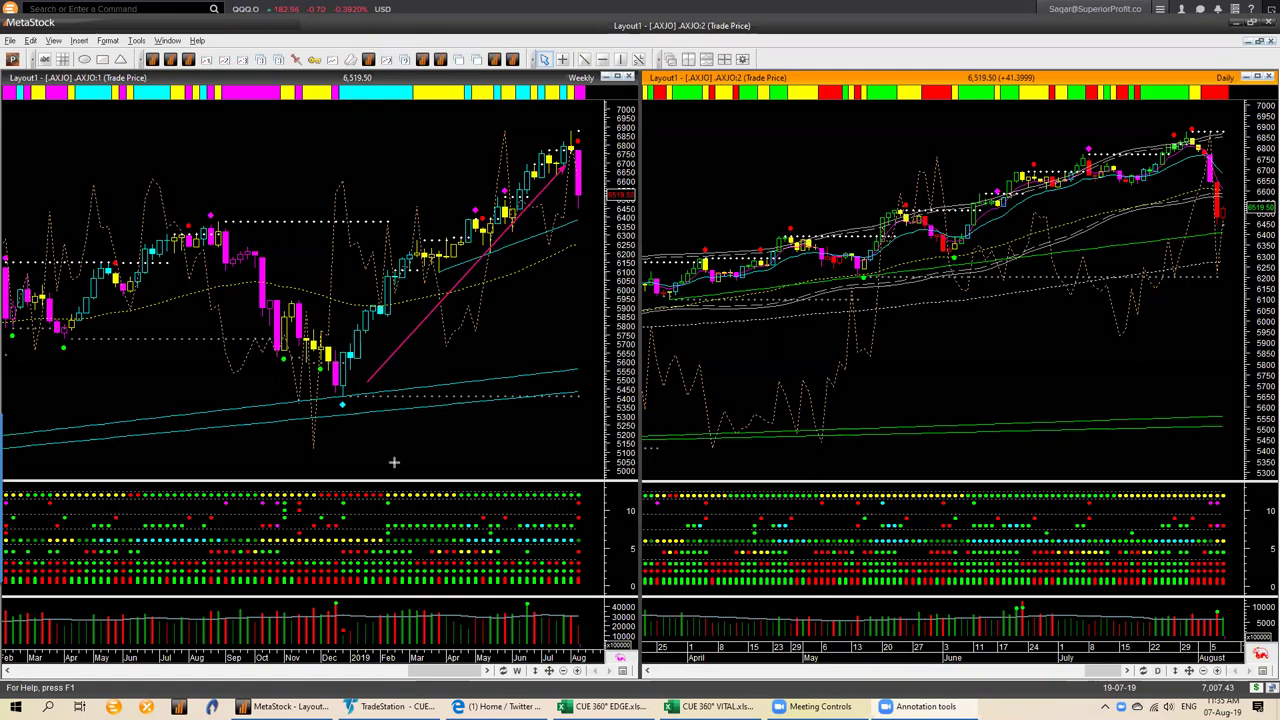
left_click_drag(390, 459, 346, 412)
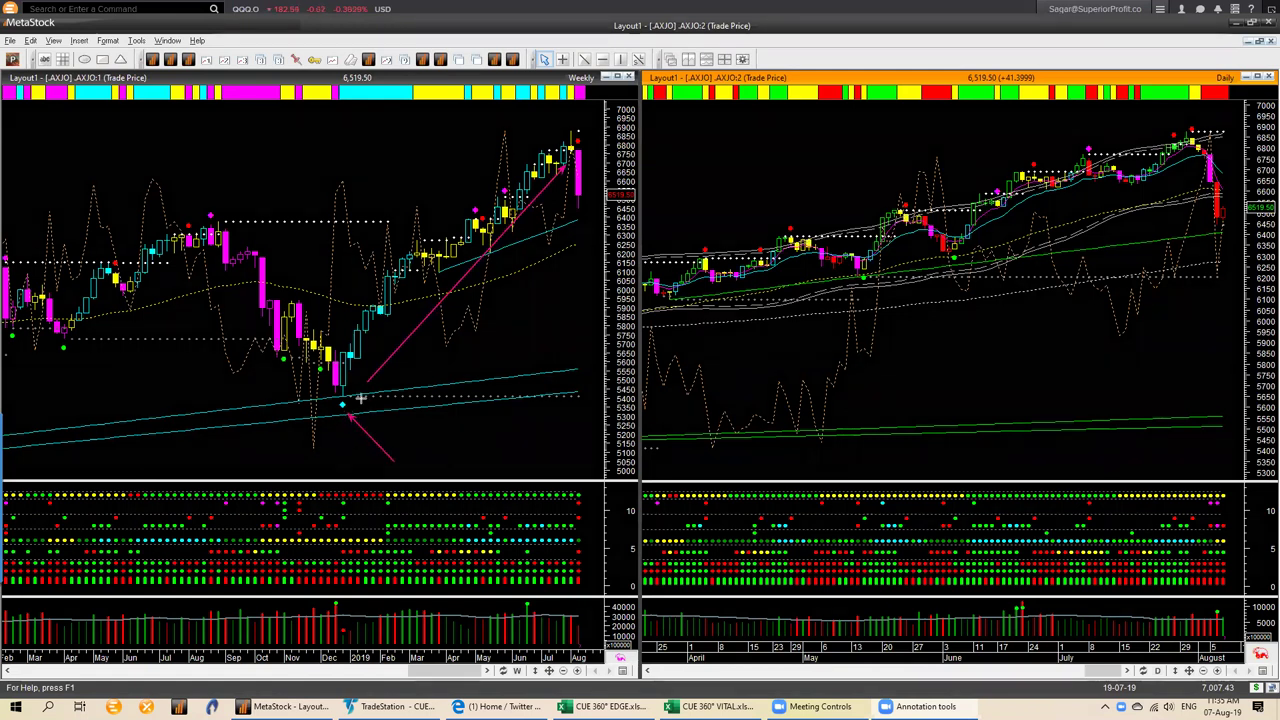
mouse_move(205, 262)
left_mouse_down()
mouse_move(341, 412)
mouse_move(340, 398)
left_mouse_up()
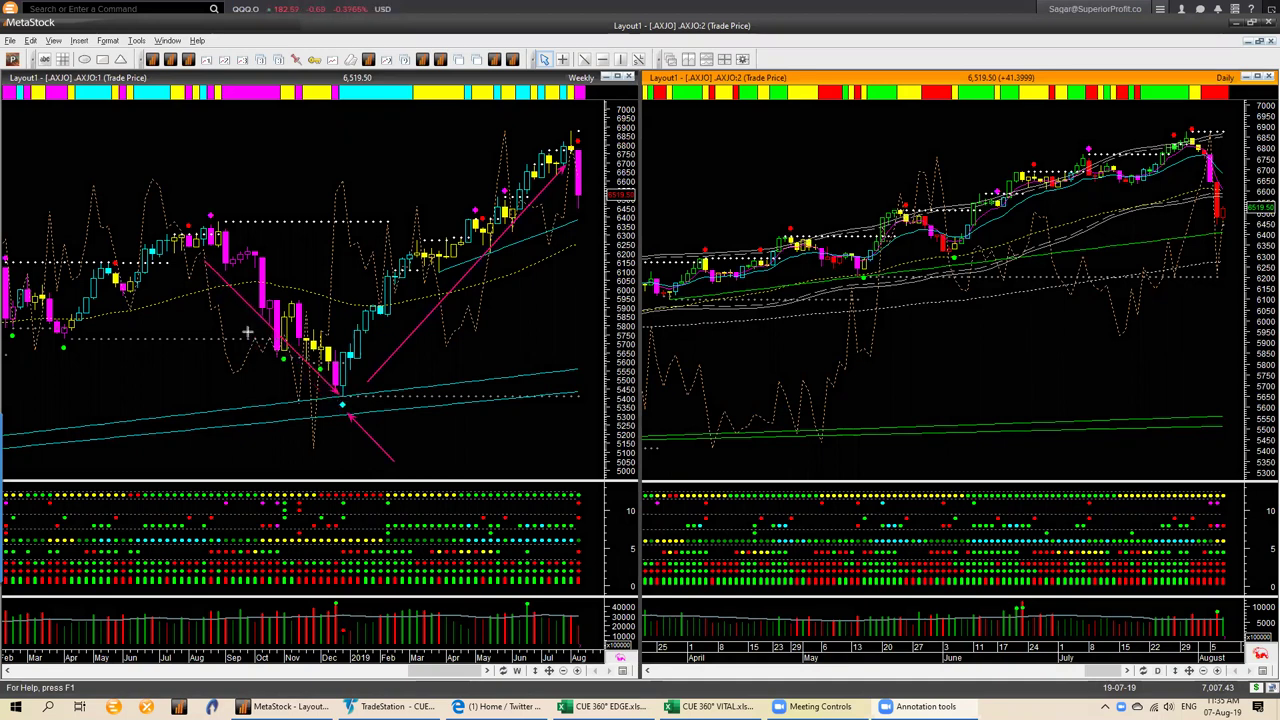
left_click_drag(162, 178, 208, 210)
left_click_drag(66, 343, 204, 251)
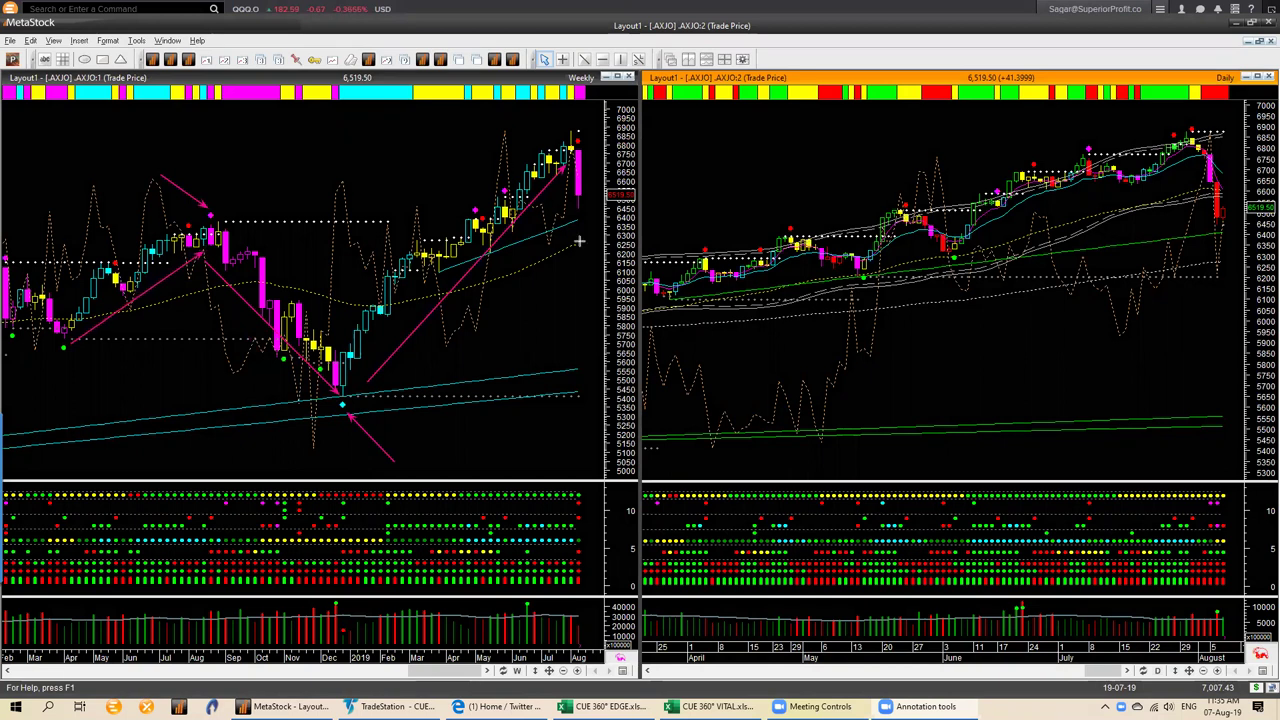
- Point arrows at the weekly chart's latest peak, the recent drop and the rising trendline just below it
left_click_drag(527, 116, 570, 135)
left_click_drag(588, 147, 594, 207)
left_click_drag(552, 233, 590, 218)
- Mark the daily chart's rally, higher highs, August sell-off and green support line with arrows, and clear all annotations
left_click_drag(962, 262, 1203, 158)
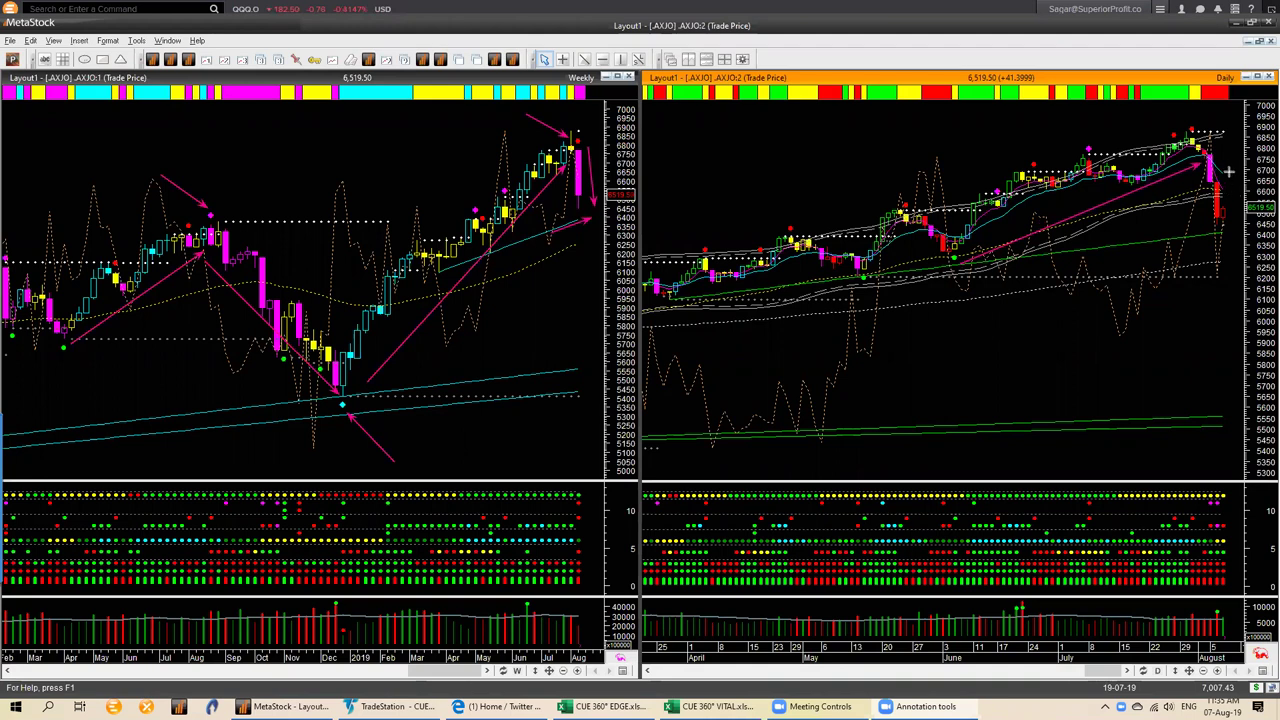
left_click_drag(1152, 191, 1205, 219)
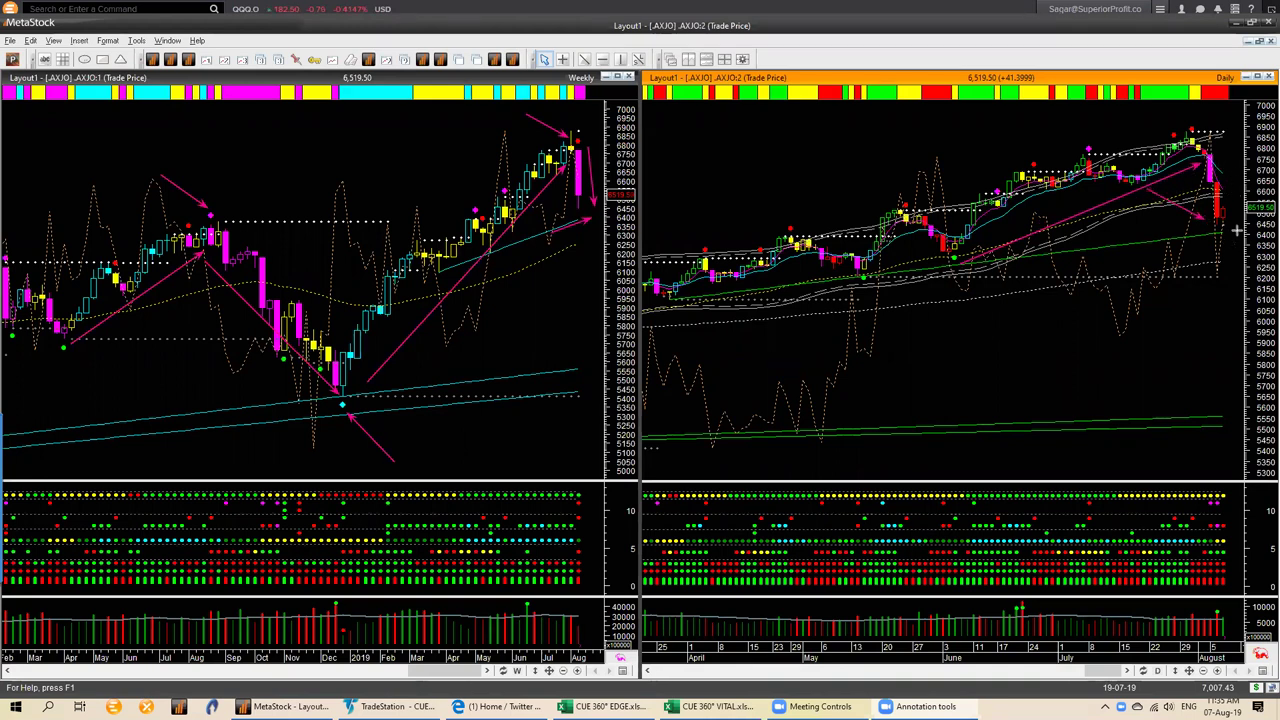
left_click_drag(1169, 244, 1234, 233)
left_click_drag(1251, 179, 1229, 206)
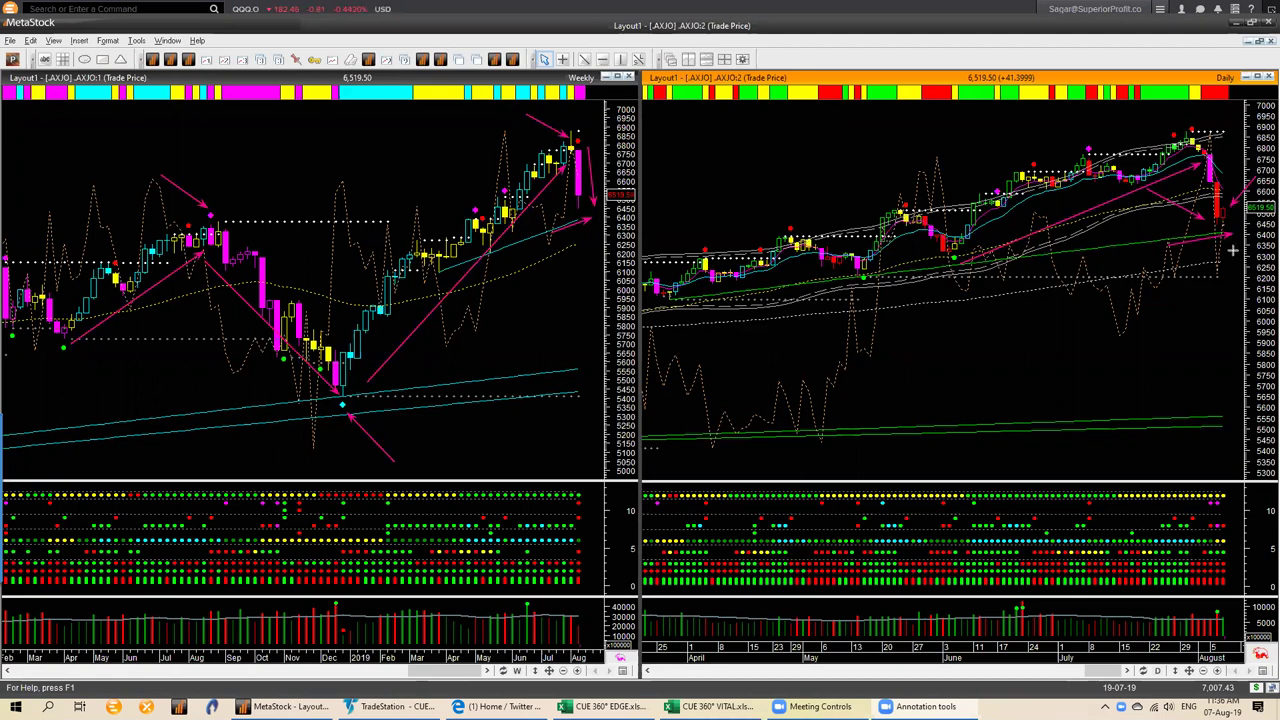
left_click_drag(1140, 190, 1226, 234)
left_click_drag(1094, 154, 1179, 134)
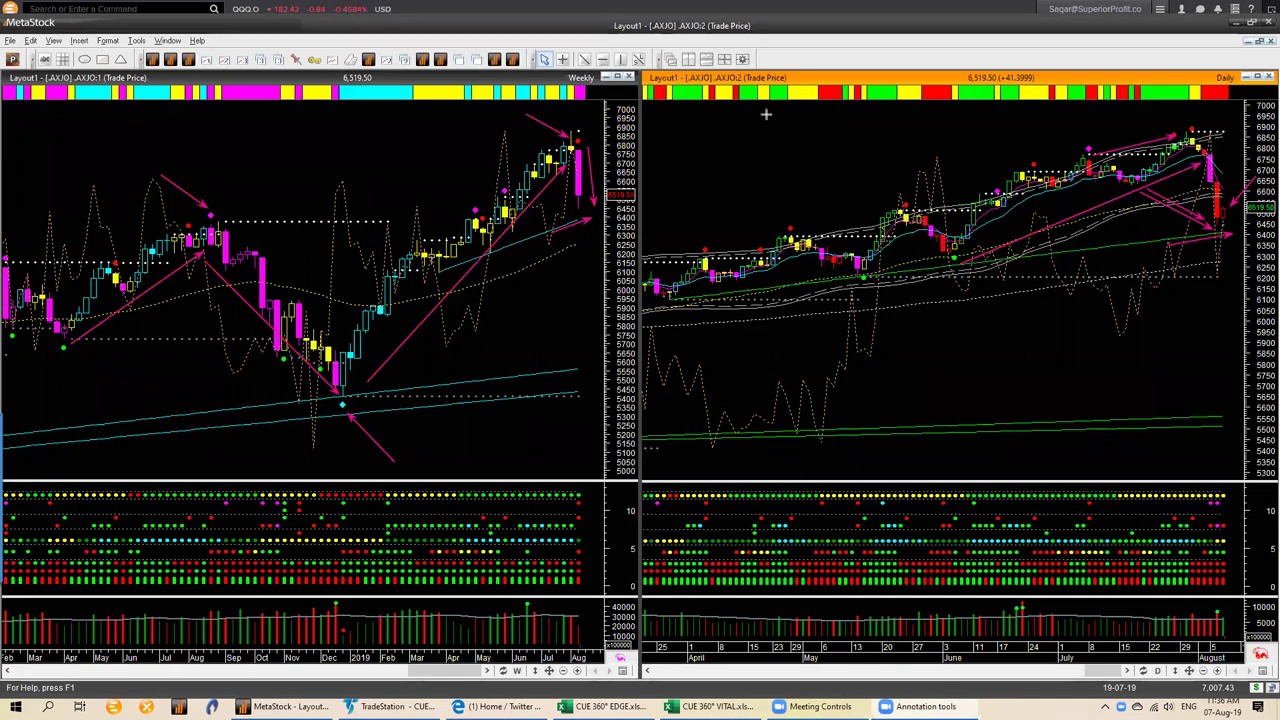
key("Escape")
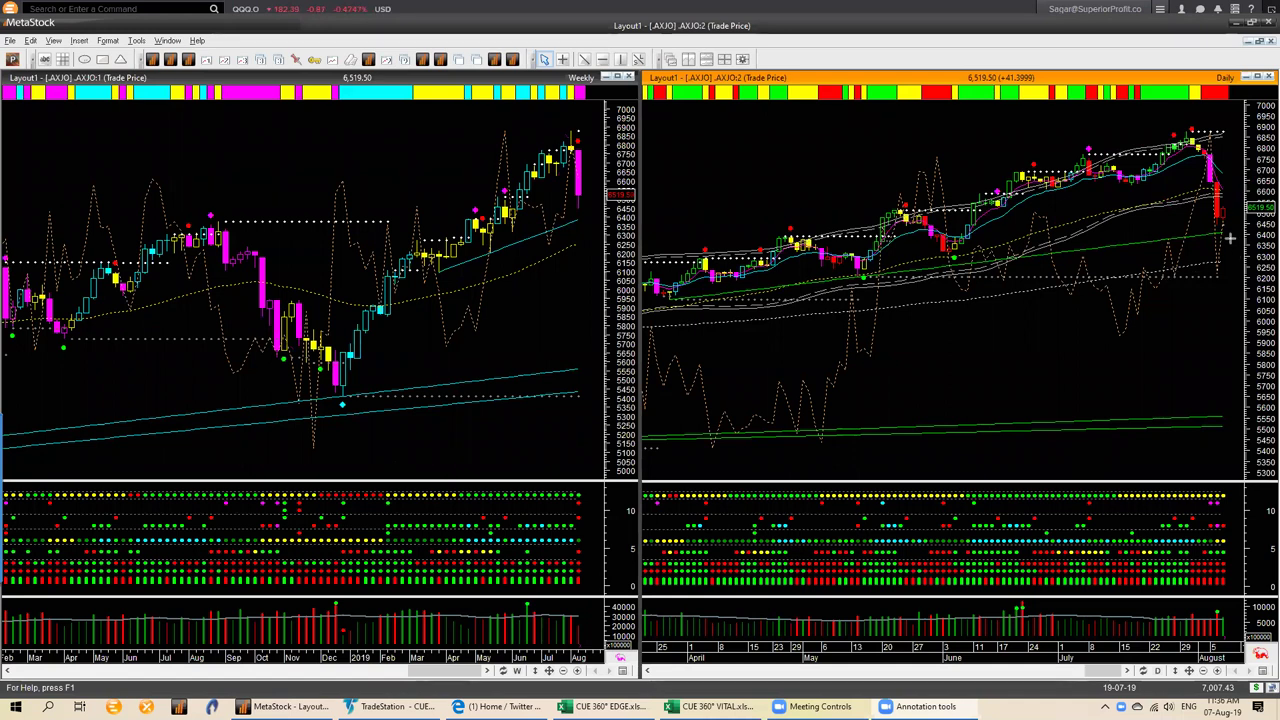
- Point arrows at the daily chart's latest low near the green support line and at the latest marked volume bar
left_click_drag(1205, 215, 1220, 238)
left_click_drag(1176, 575, 1216, 606)
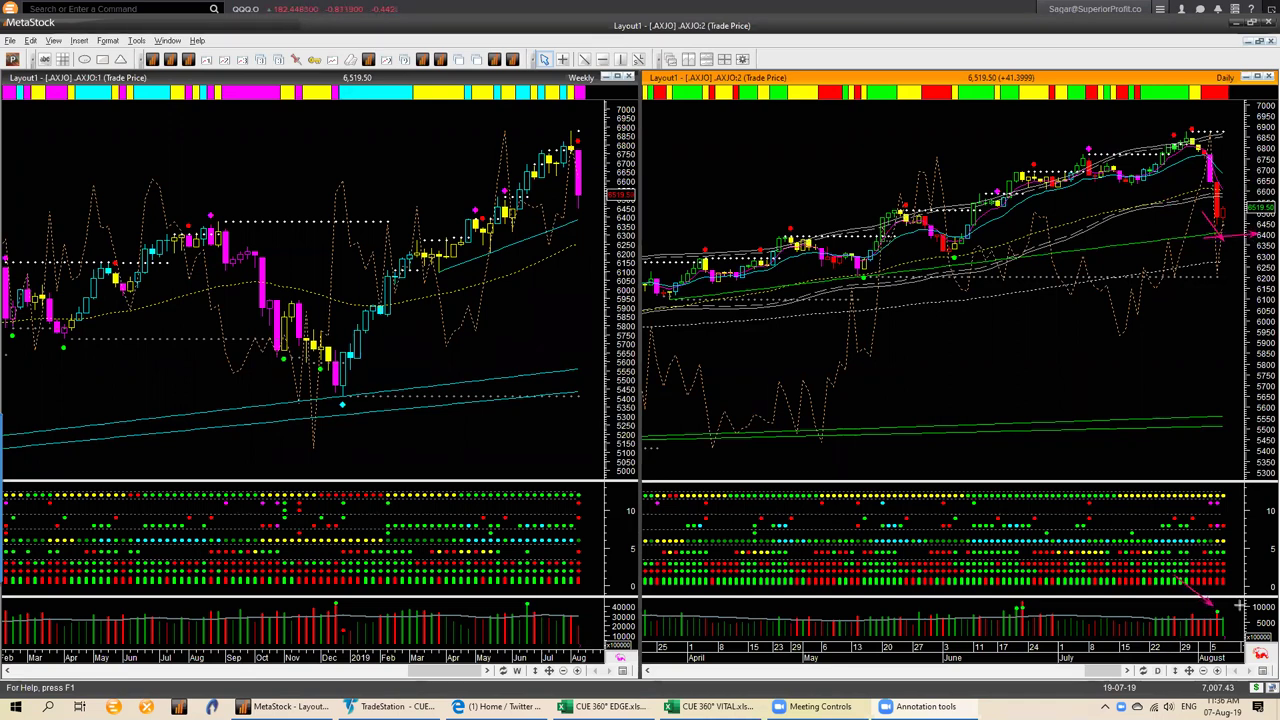
left_click_drag(1221, 237, 1238, 204)
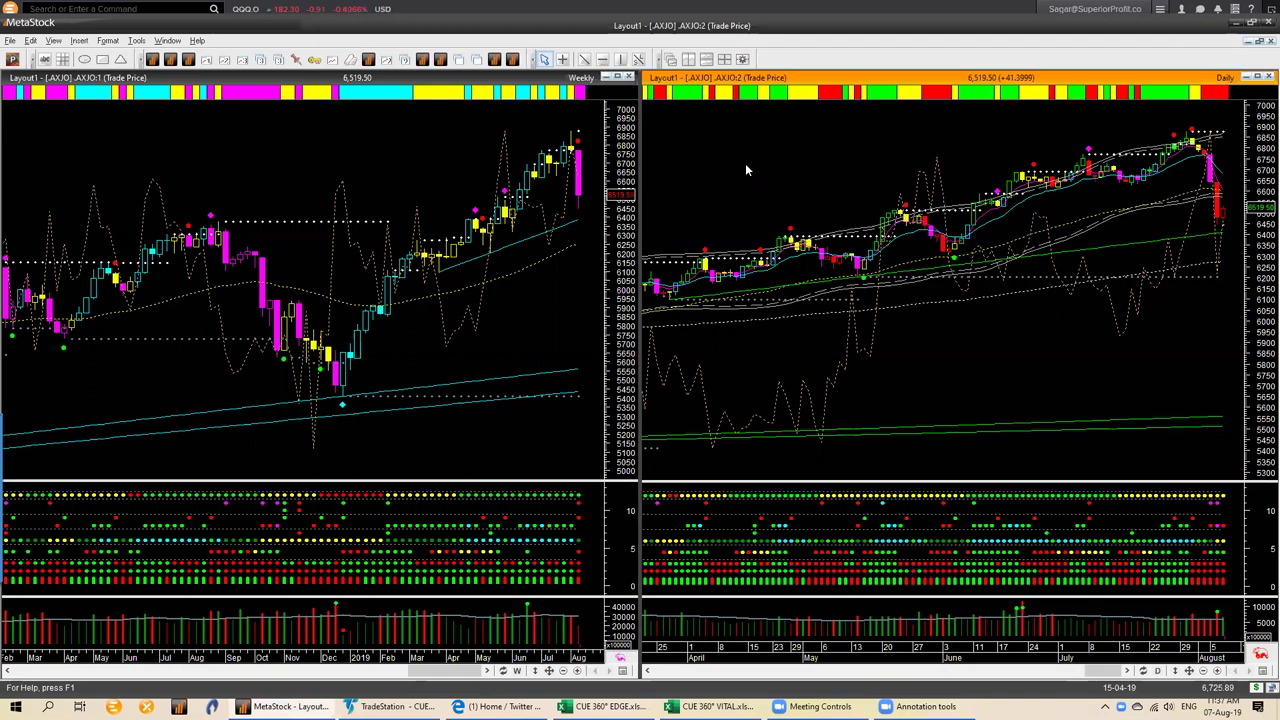
- Switch both charts to the .CSI500 instrument
type(".csi5")
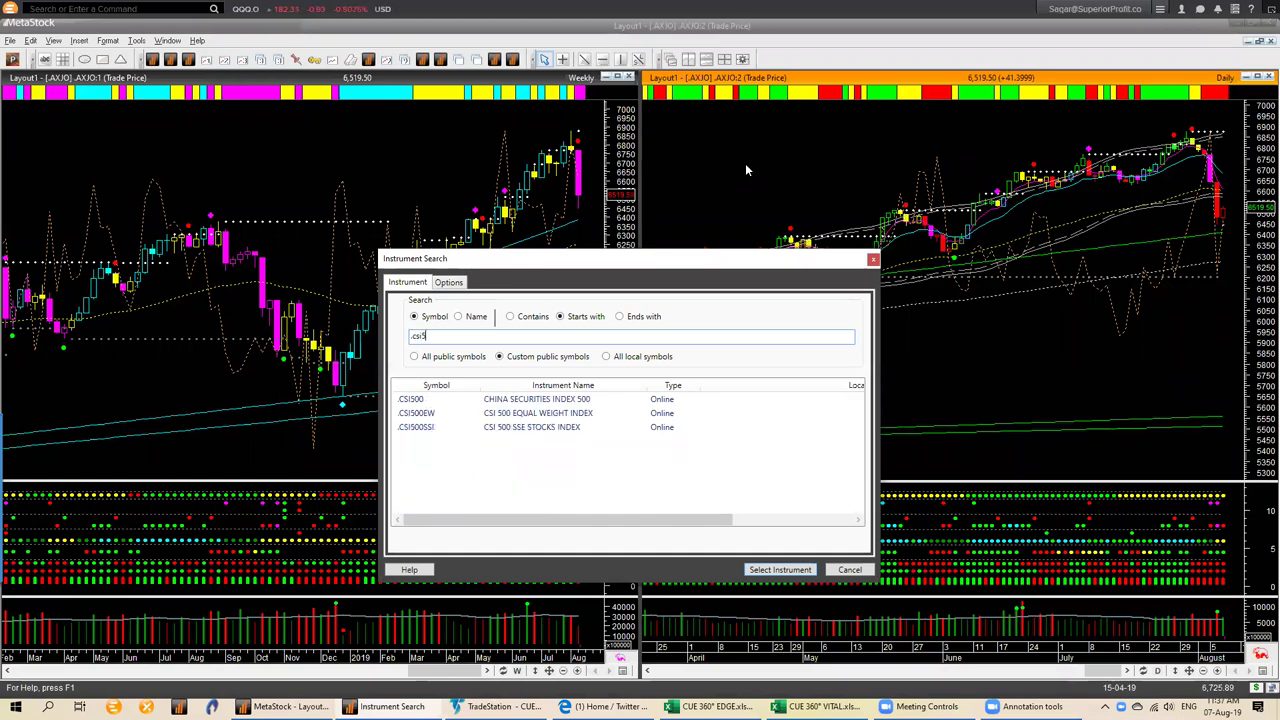
type("00")
key("Return")
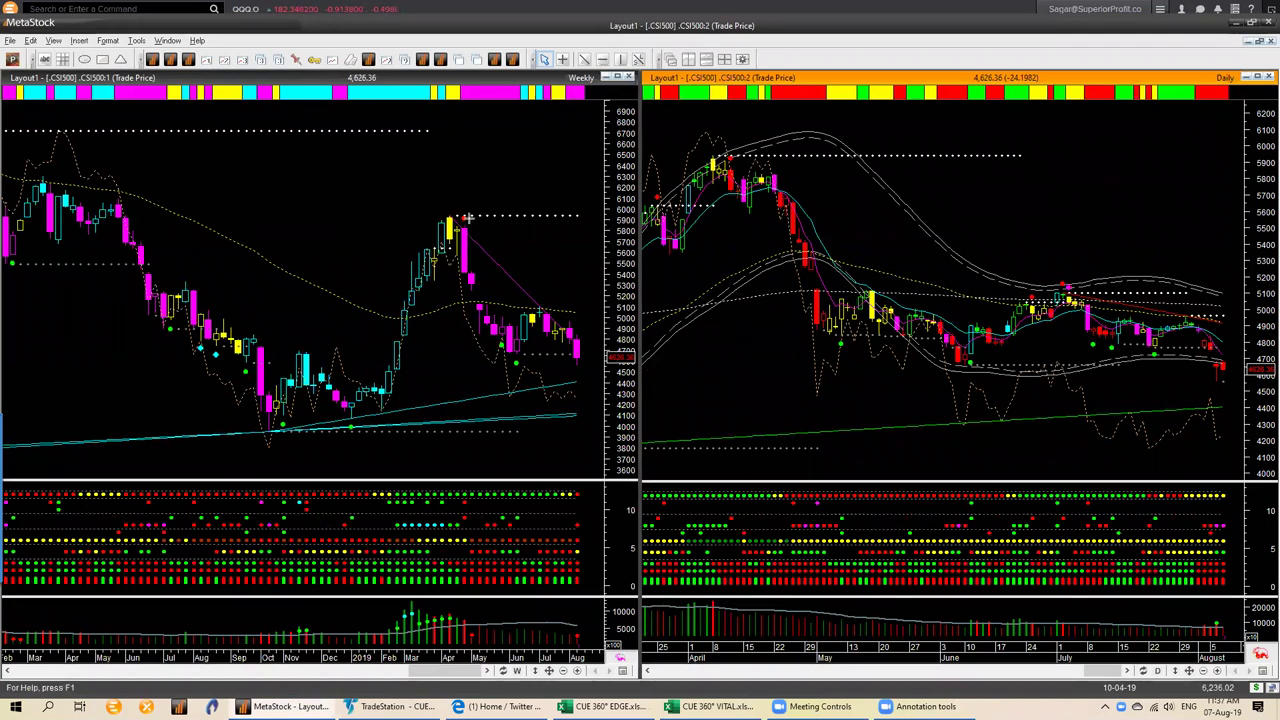
- Mark the weekly CSI500 chart's downtrend from the April peak, its latest candles and the rising support line with arrows
left_click_drag(467, 212, 596, 345)
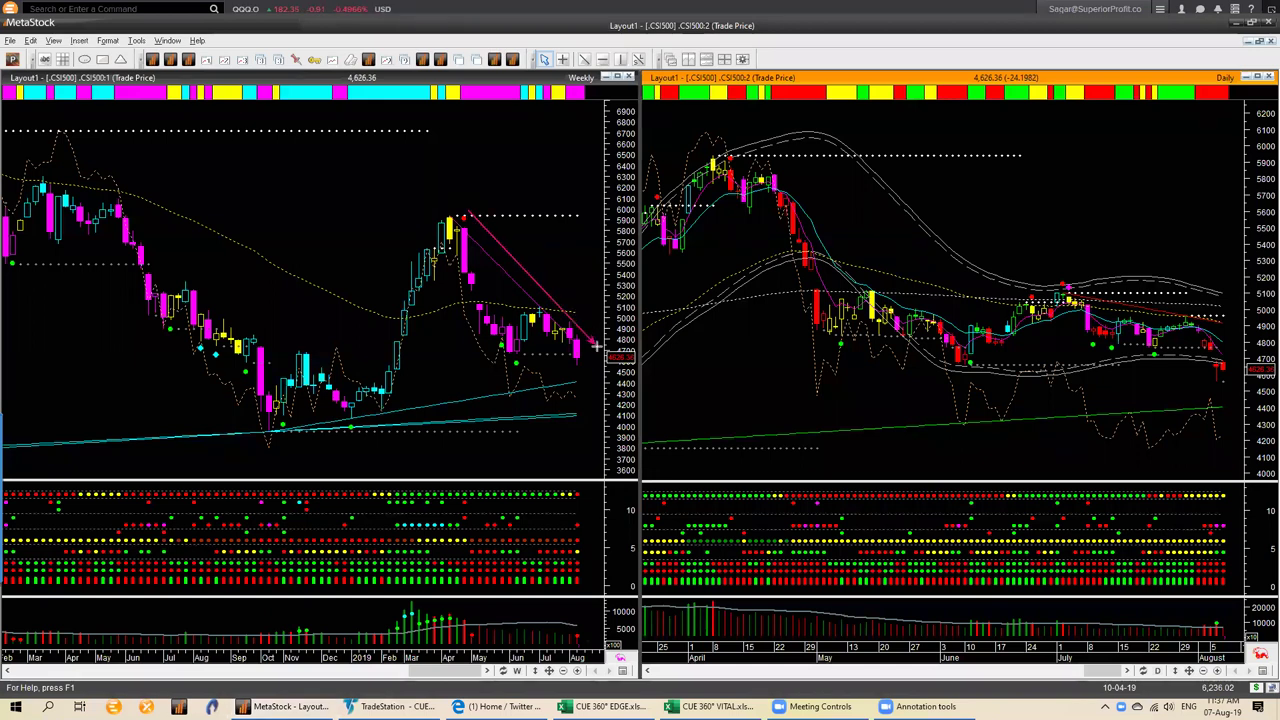
mouse_move(594, 268)
left_mouse_down()
mouse_move(570, 318)
mouse_move(588, 337)
left_mouse_up()
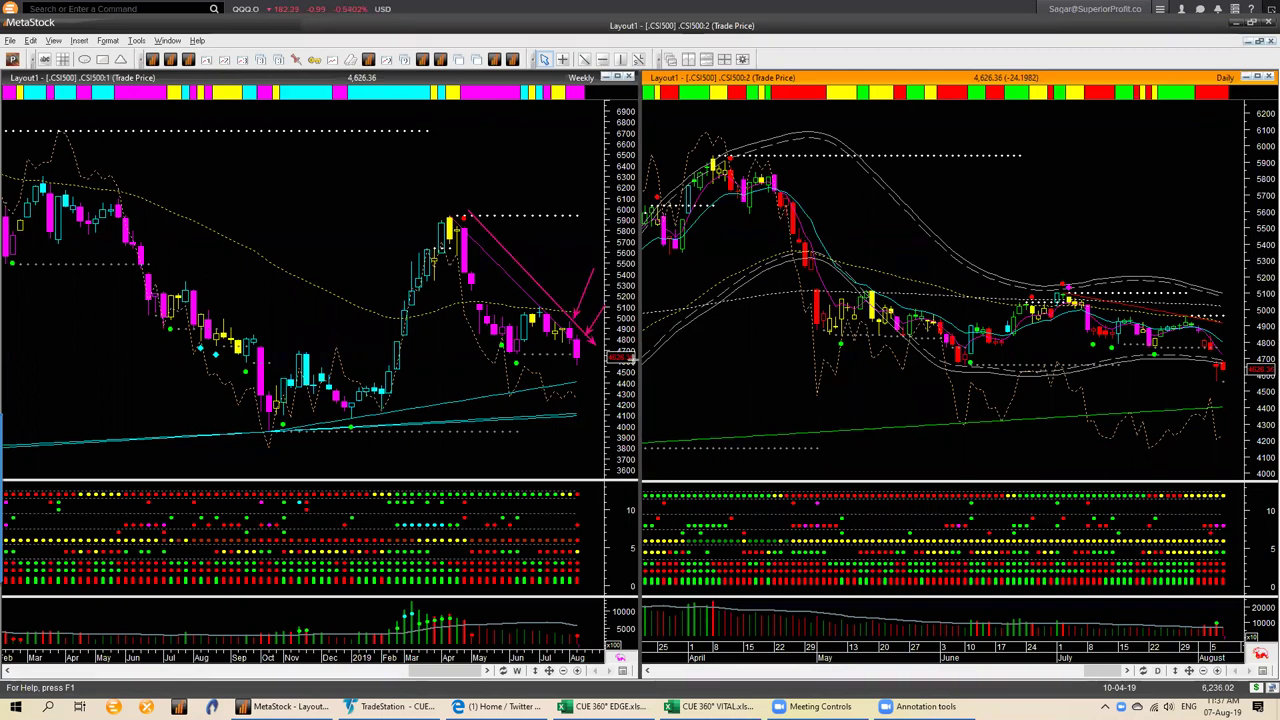
left_click_drag(583, 362, 586, 365)
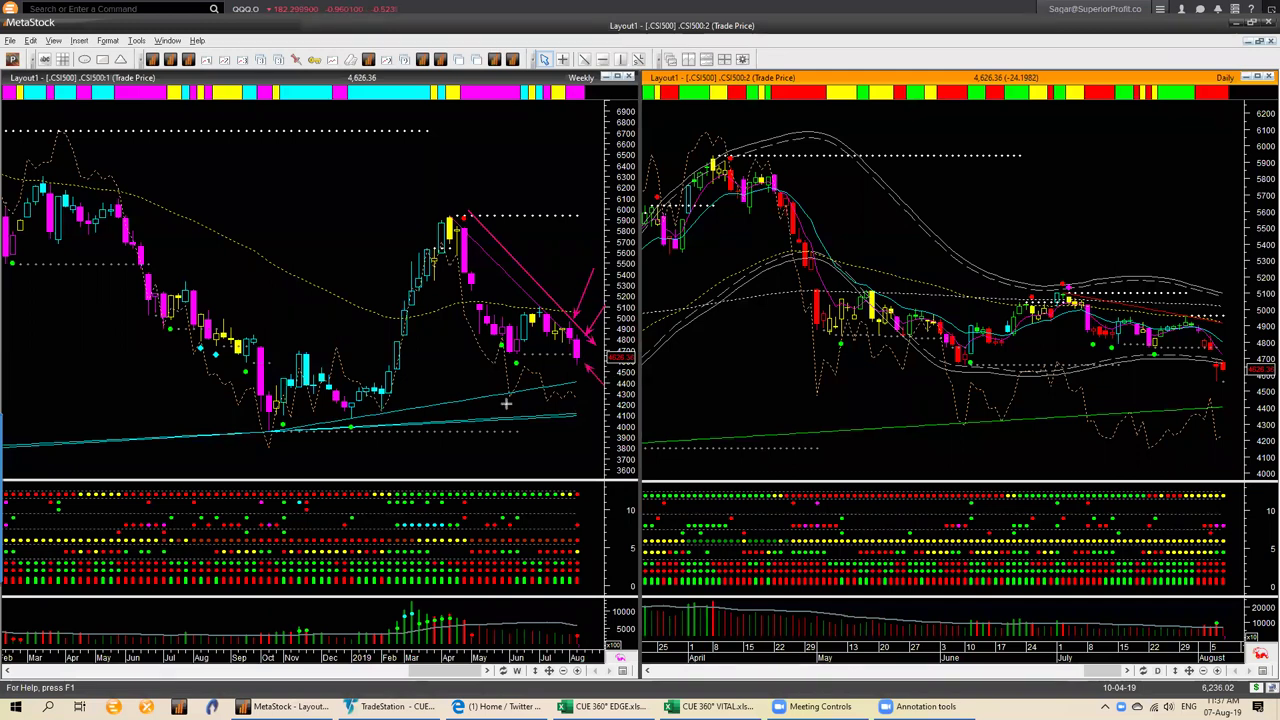
left_click_drag(465, 404, 589, 385)
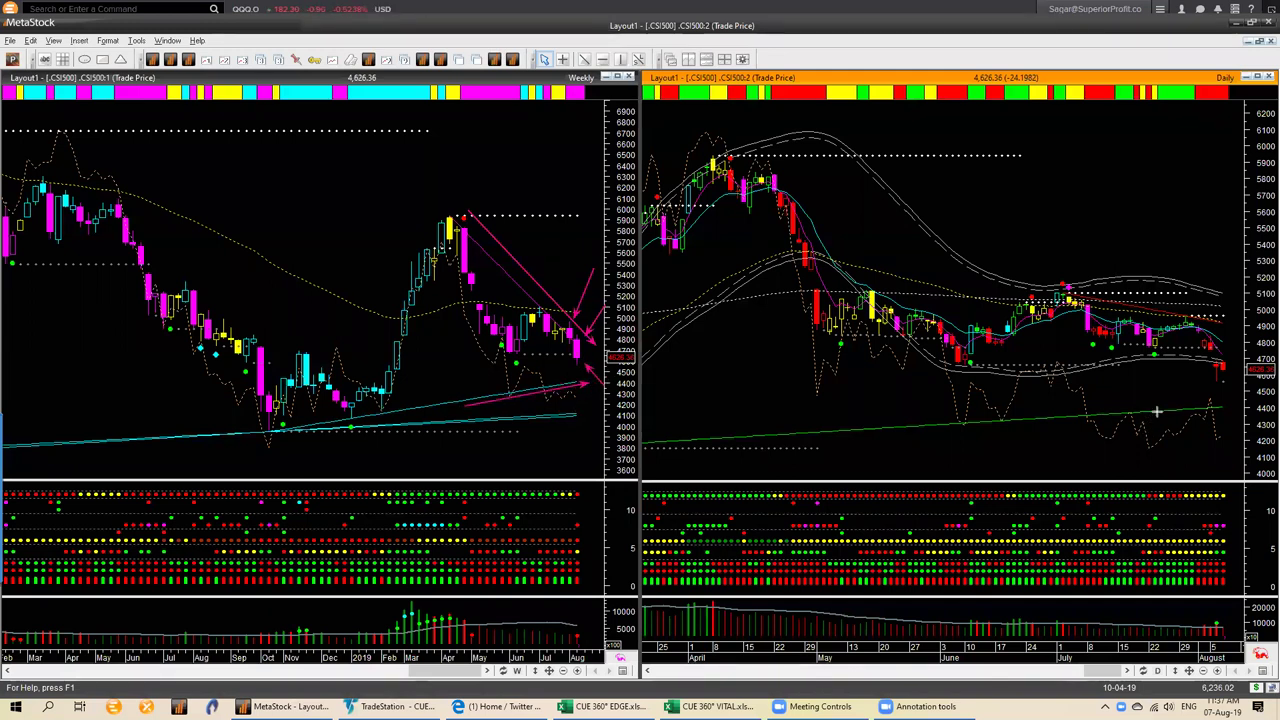
- Mark the daily CSI500 chart's falling trendline, July peak, June rally and latest indicator dots with arrows, and clear all annotations
mouse_move(1081, 289)
left_mouse_down()
mouse_move(1174, 296)
mouse_move(1238, 321)
left_mouse_up()
left_click_drag(1124, 210, 1072, 284)
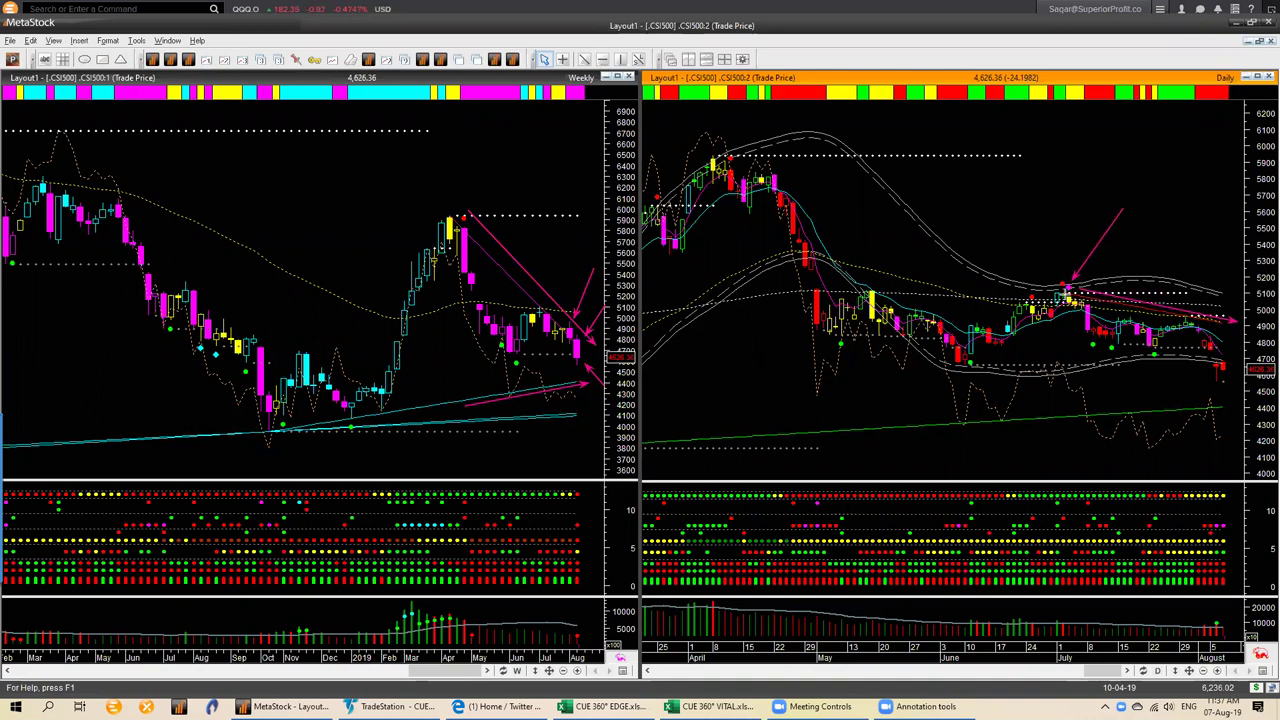
left_click_drag(972, 366, 1042, 316)
left_click_drag(1244, 488, 1224, 526)
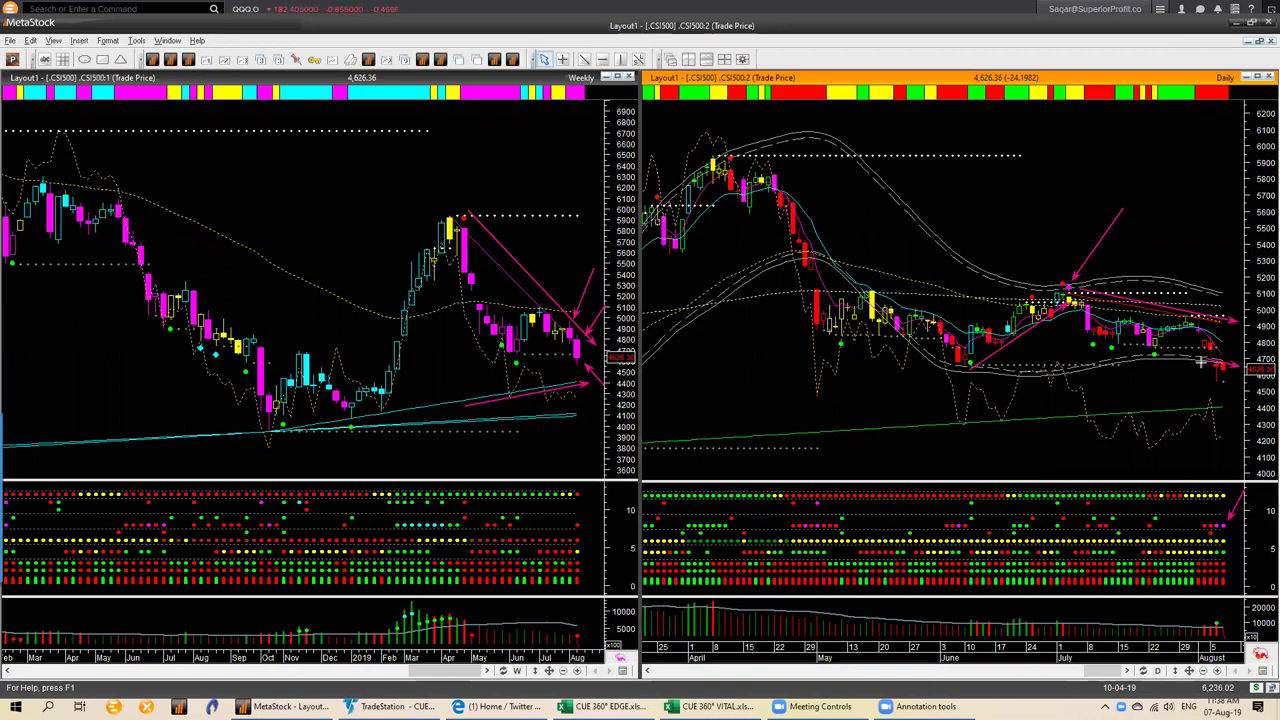
key("Escape")
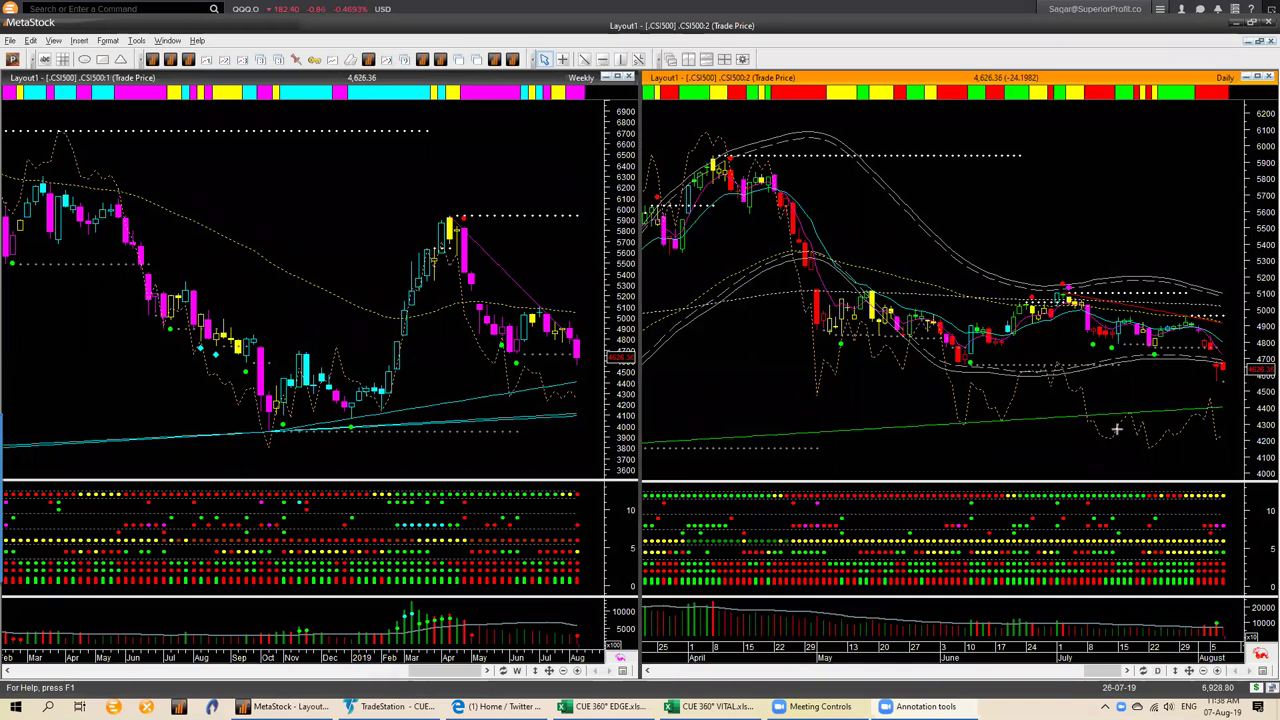
- Draw arrows along the rising support lines below the latest prices on the weekly and daily CSI500 charts
left_click_drag(535, 395, 592, 383)
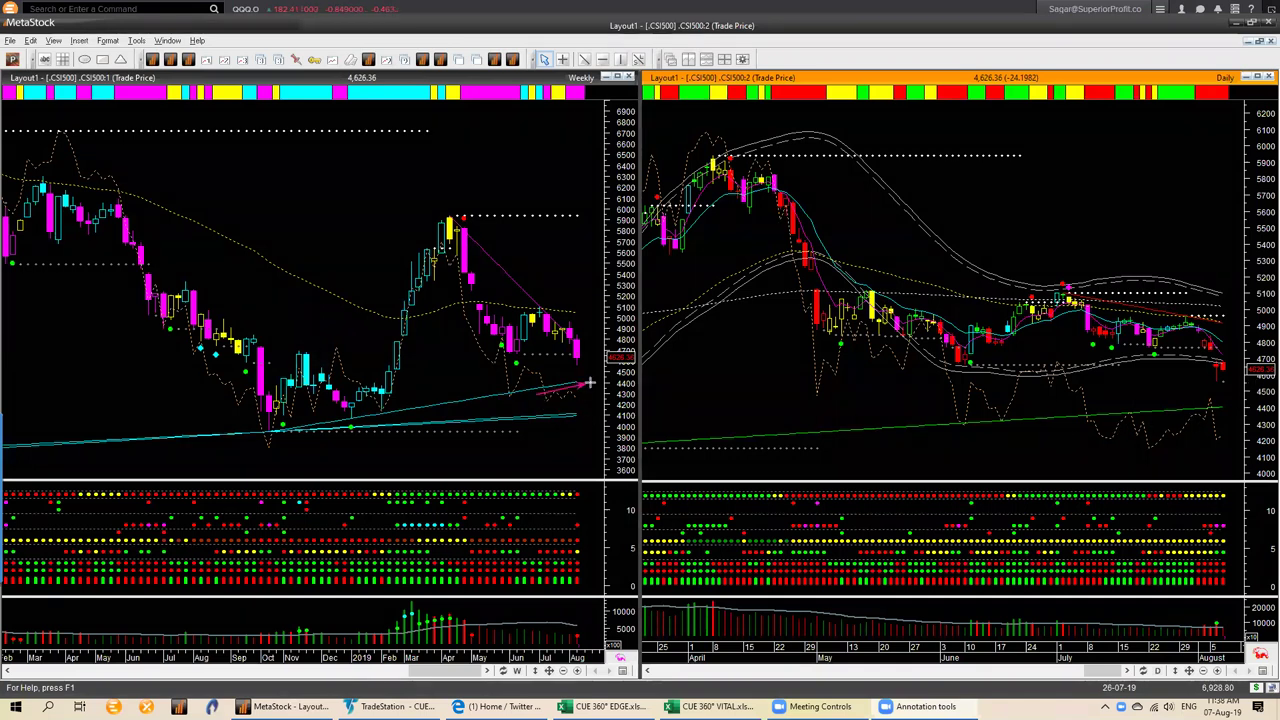
left_click_drag(1165, 416, 1230, 409)
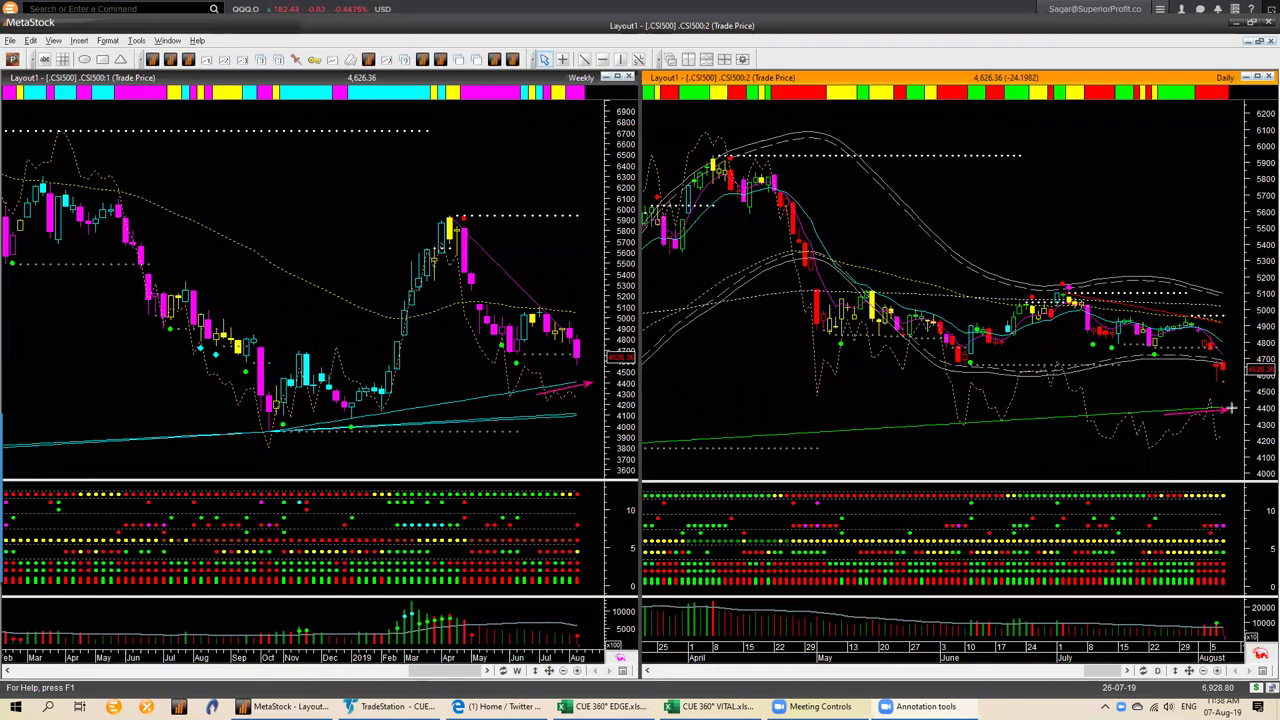
mouse_move(1208, 378)
left_mouse_down()
mouse_move(1220, 407)
mouse_move(1230, 386)
left_mouse_up()
- Switch both charts to the .HSI instrument
left_click(462, 151)
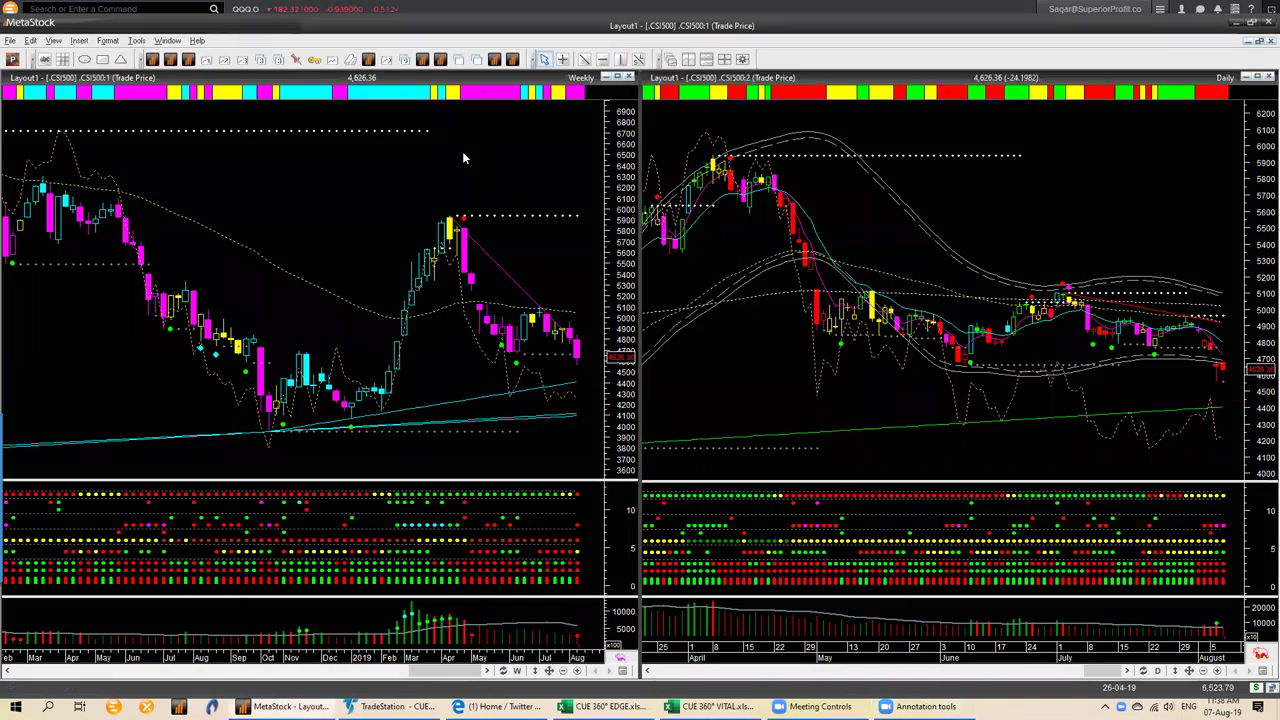
type(".hsi")
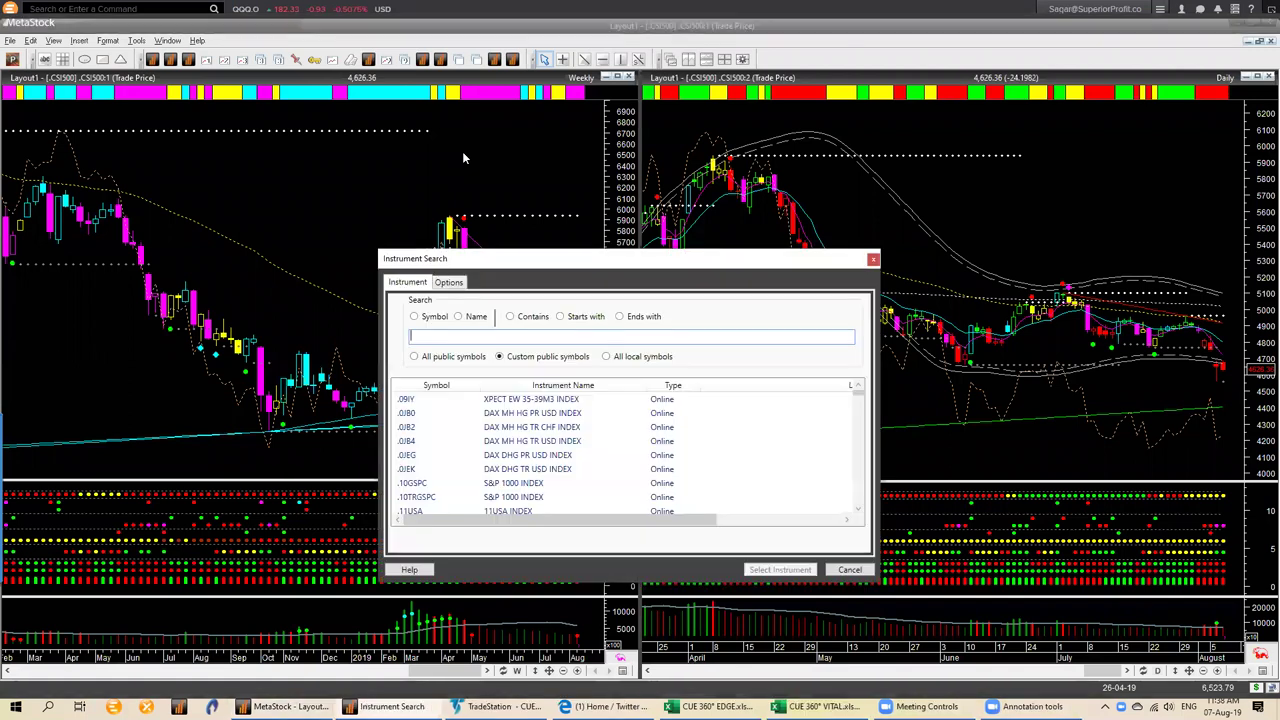
key("Return")
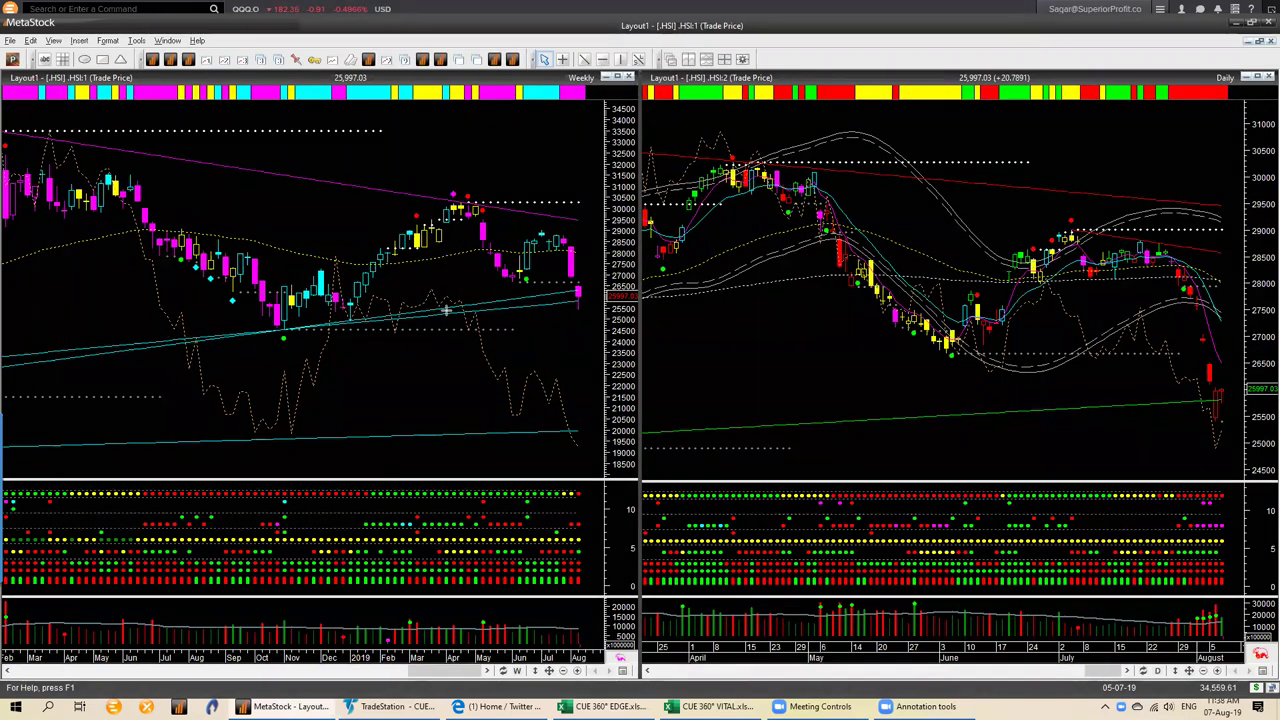
- Mark the latest drop and rising support lines on the weekly and daily HSI charts with arrows, and clear all annotations
left_click_drag(347, 328, 568, 300)
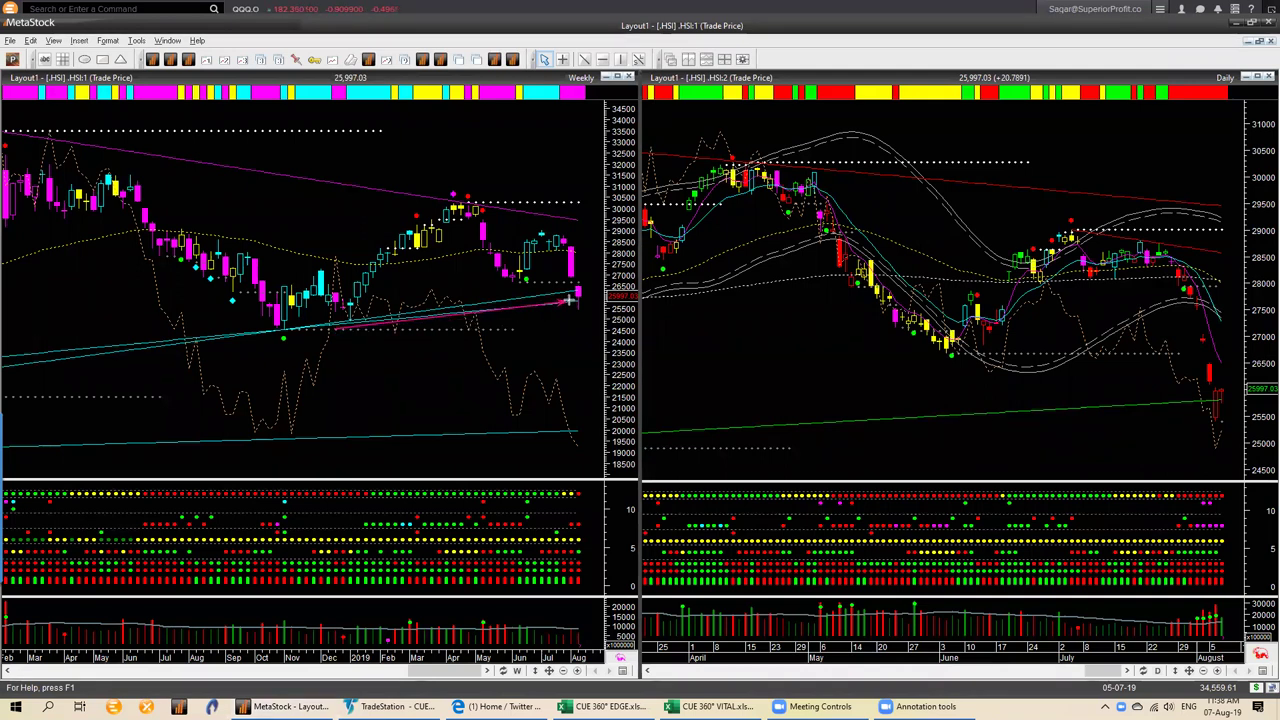
left_click_drag(600, 350, 579, 316)
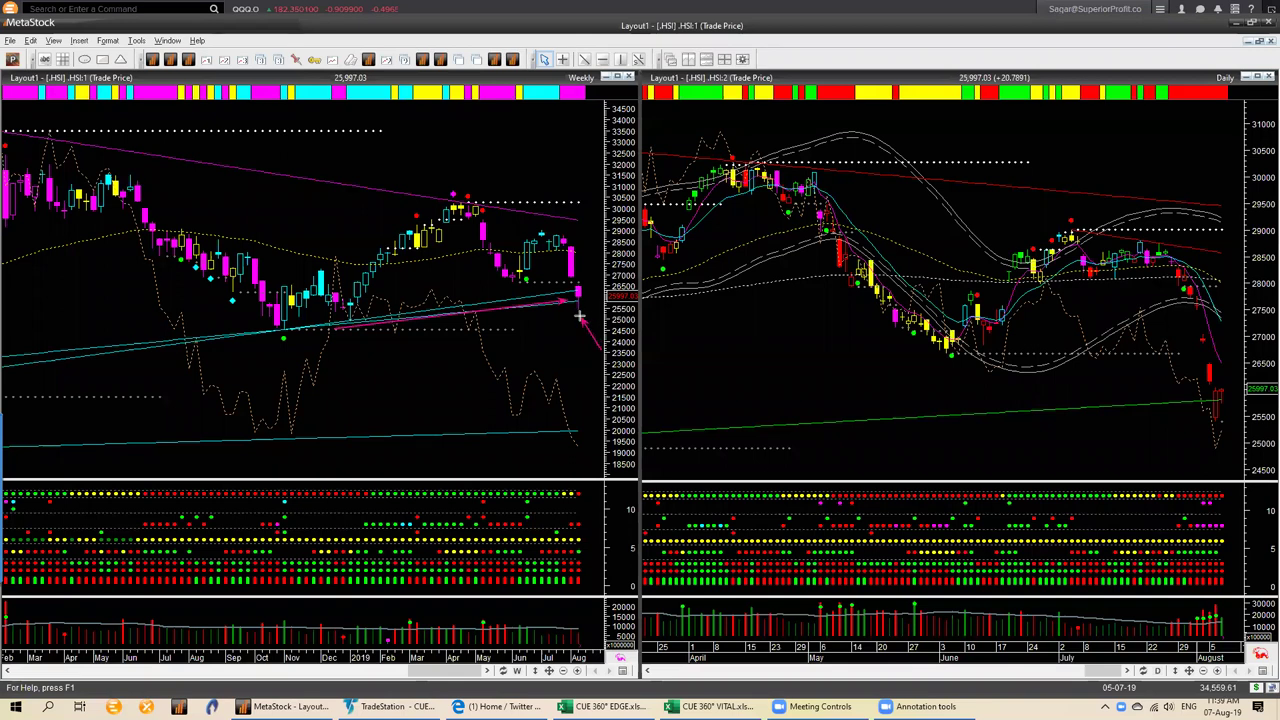
left_click_drag(610, 267, 581, 304)
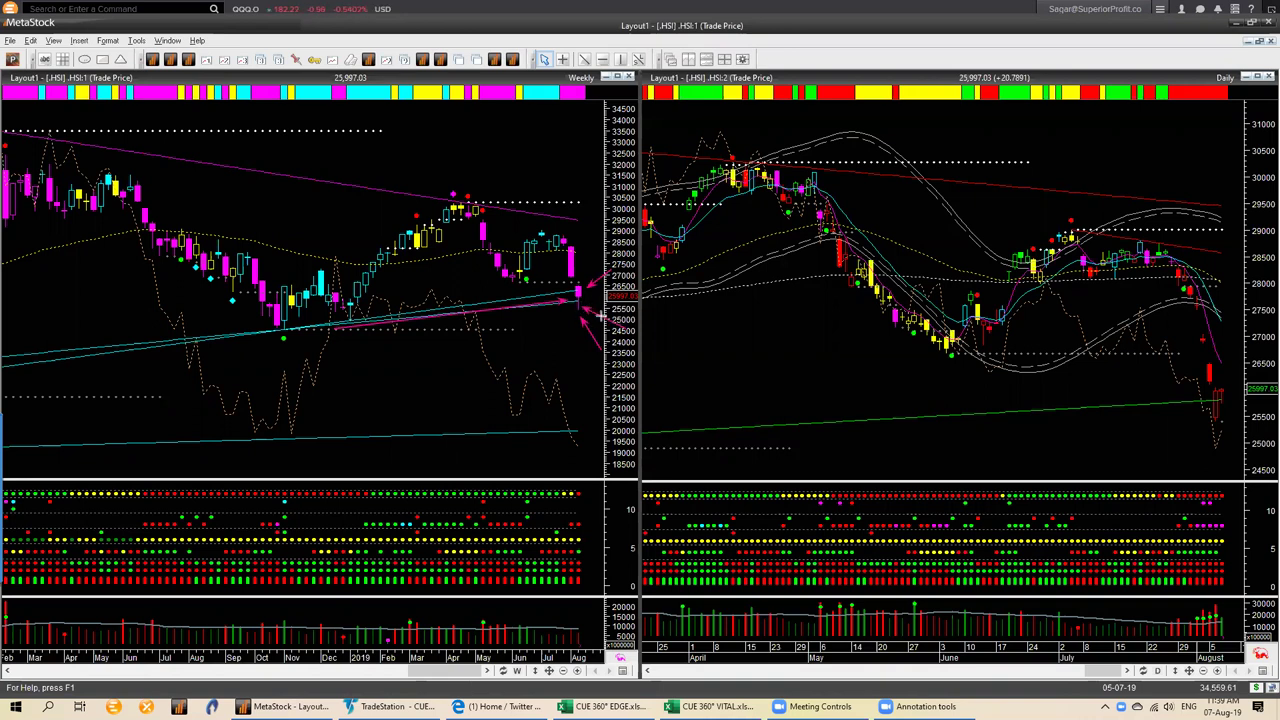
left_click_drag(567, 229, 591, 283)
left_click_drag(1070, 413, 1224, 402)
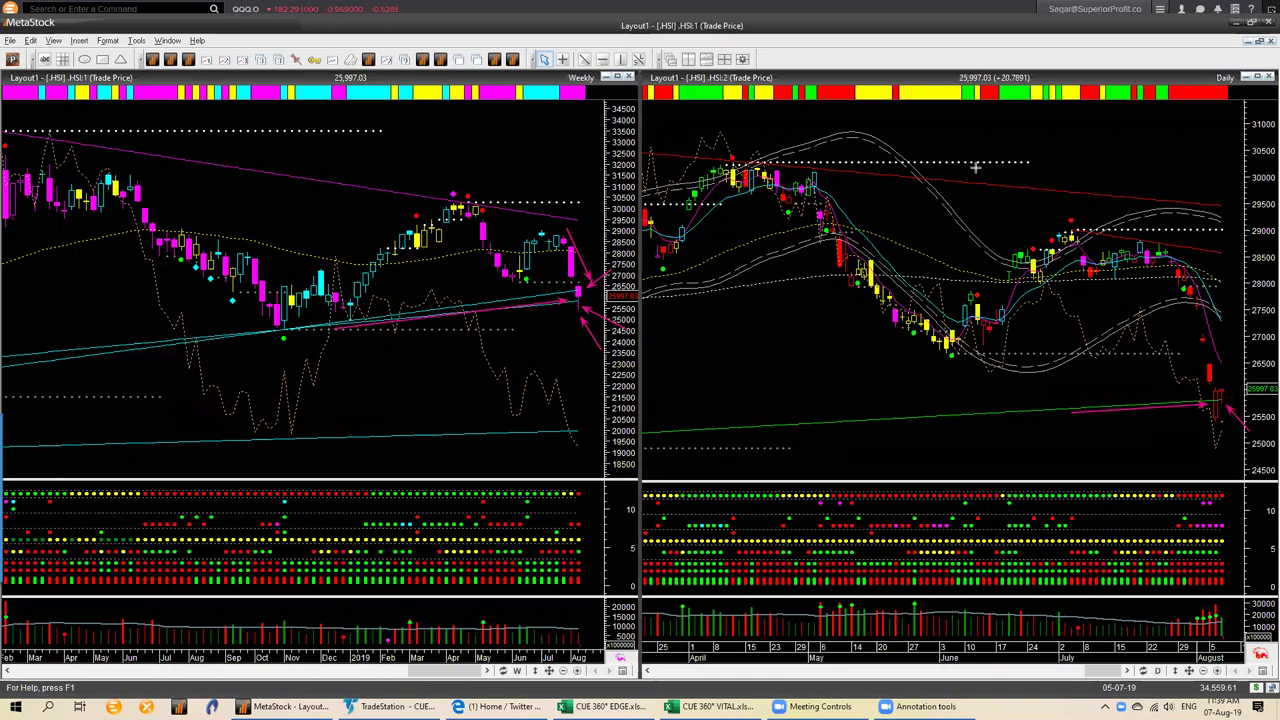
key("e")
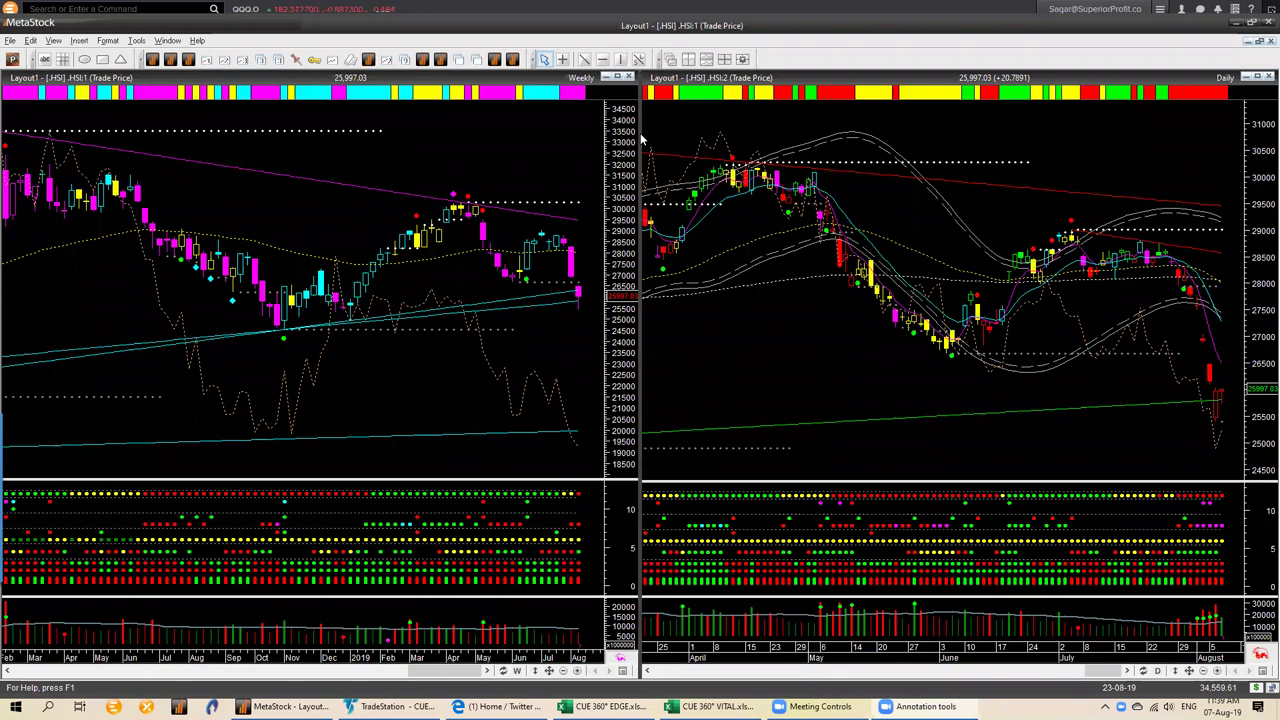
- Mark the daily HSI chart's recent sell-off, green support line and latest volume spike with arrows
left_click_drag(1166, 274, 1197, 398)
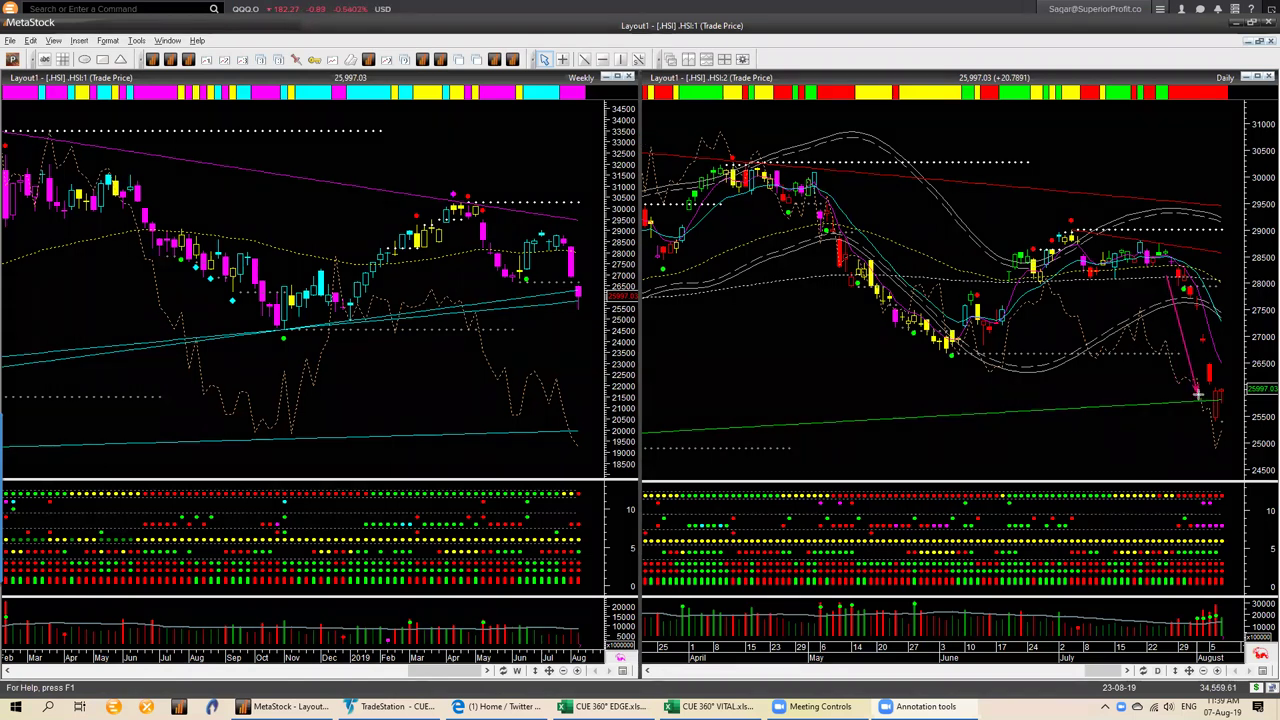
left_click_drag(920, 423, 1223, 412)
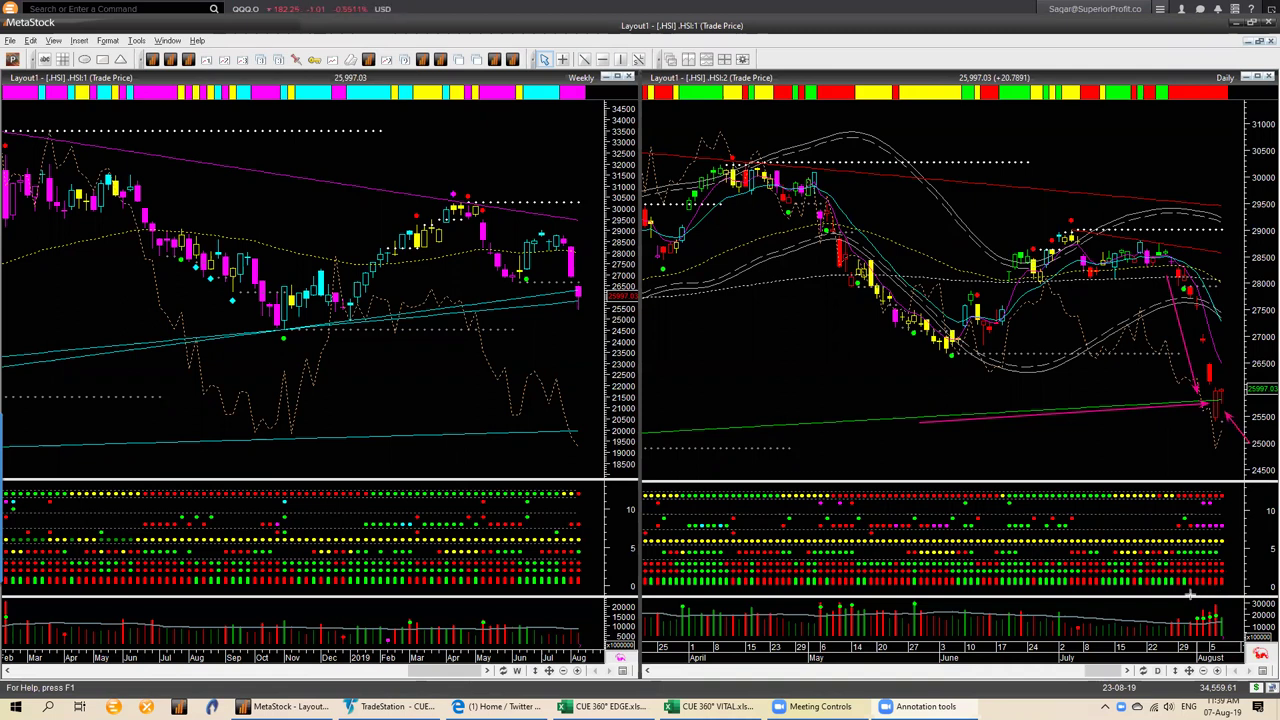
left_click_drag(1208, 601, 1211, 606)
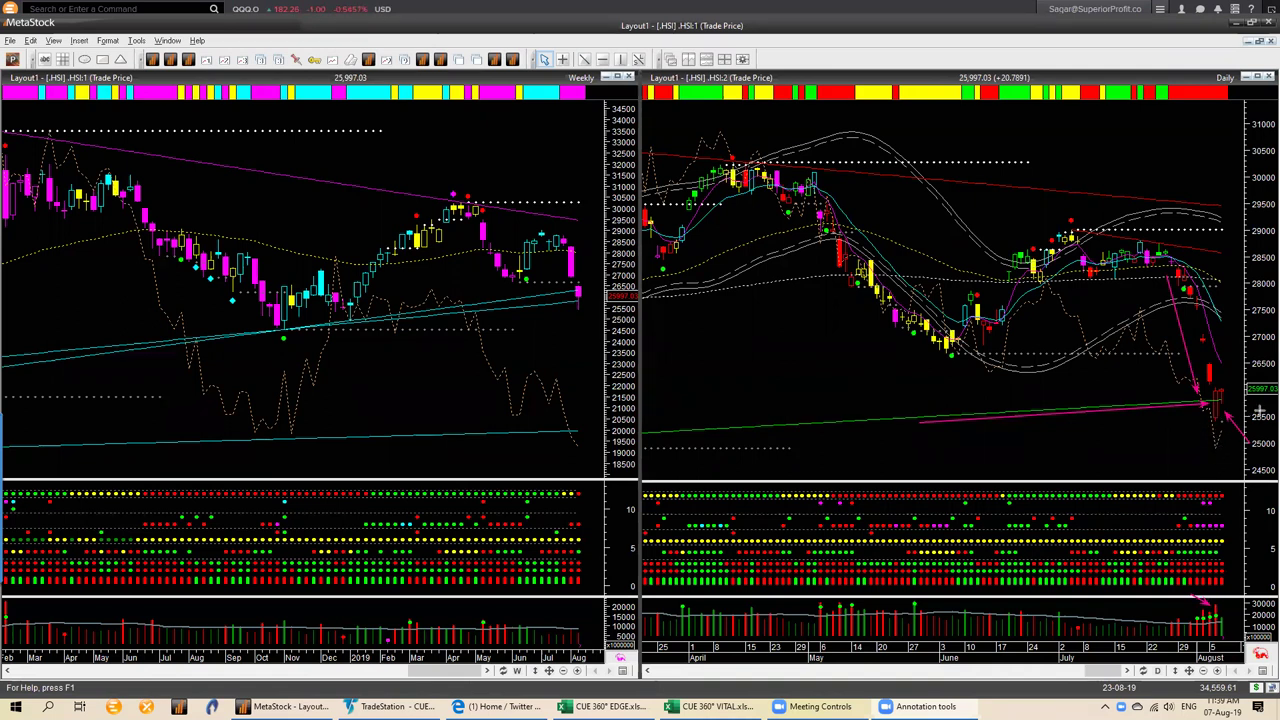
- Mark the latest candle and the level just below it on the daily HSI chart with arrows
left_click_drag(1225, 391, 1250, 403)
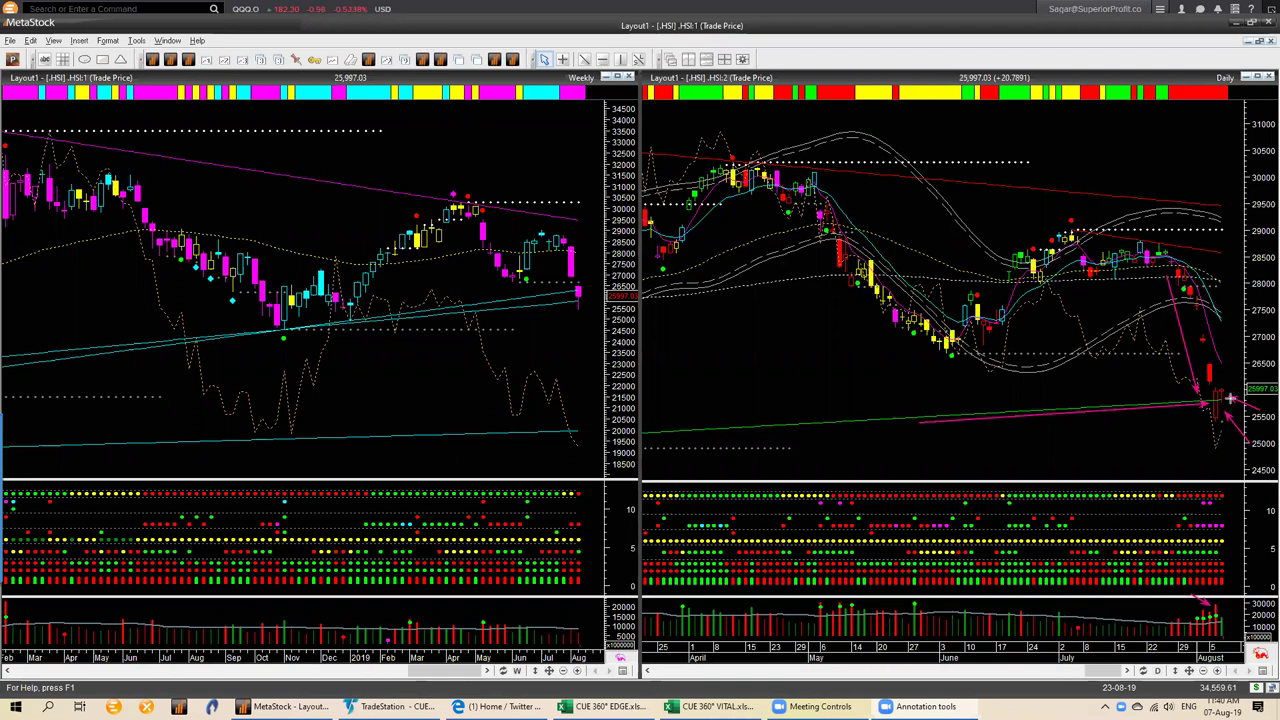
left_click_drag(1208, 430, 1245, 430)
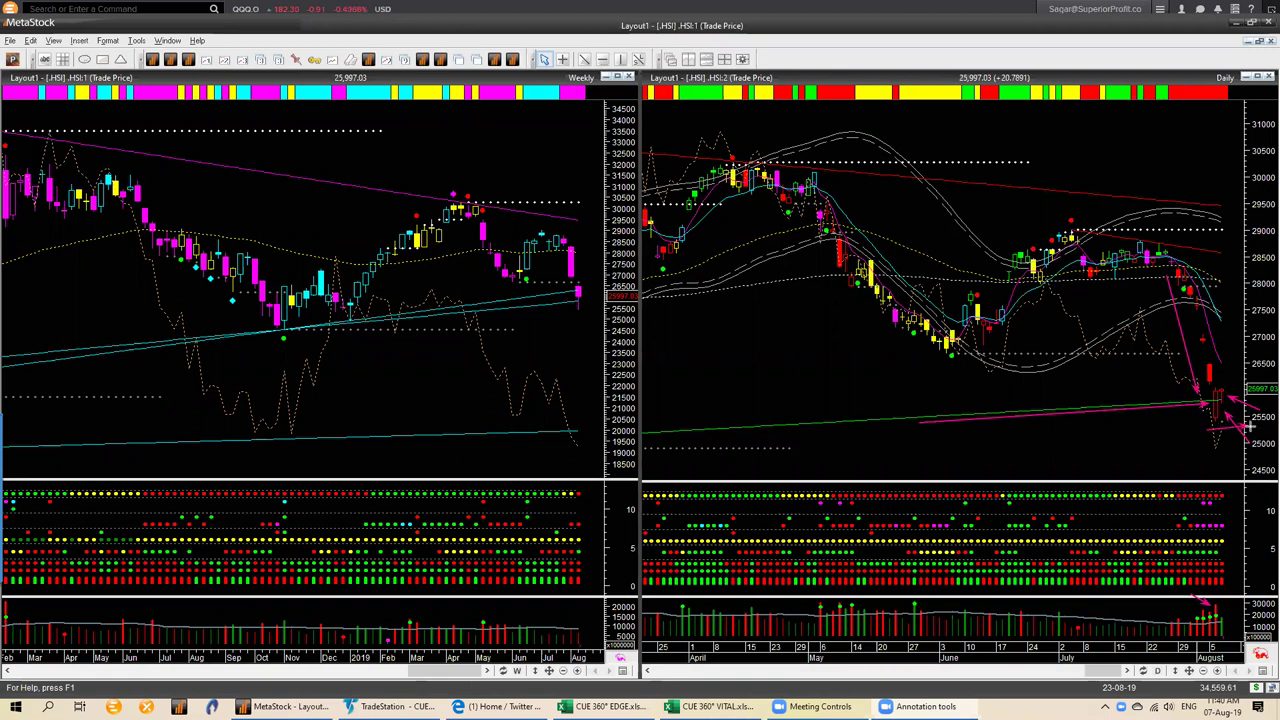
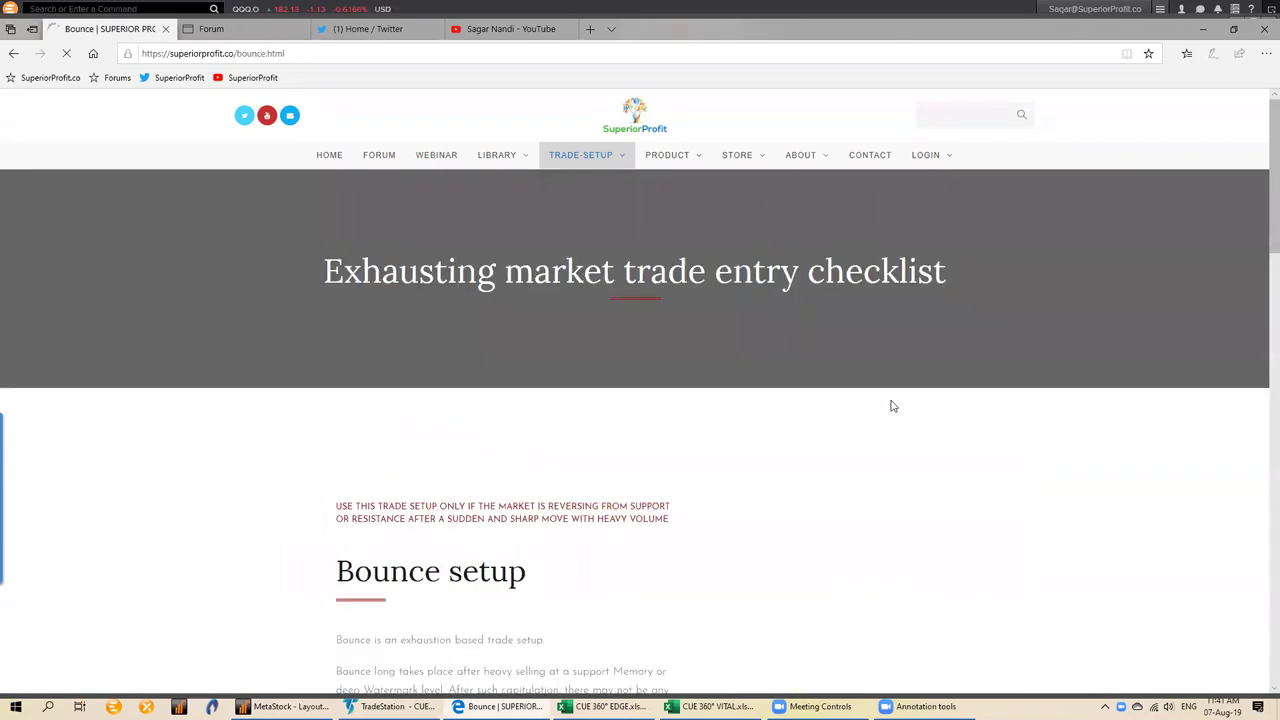
- Review the Bounce setup description and entry checklist on the SuperiorProfit page, and return to the HSI charts in MetaStock
scroll(660, 397, "down", 10)
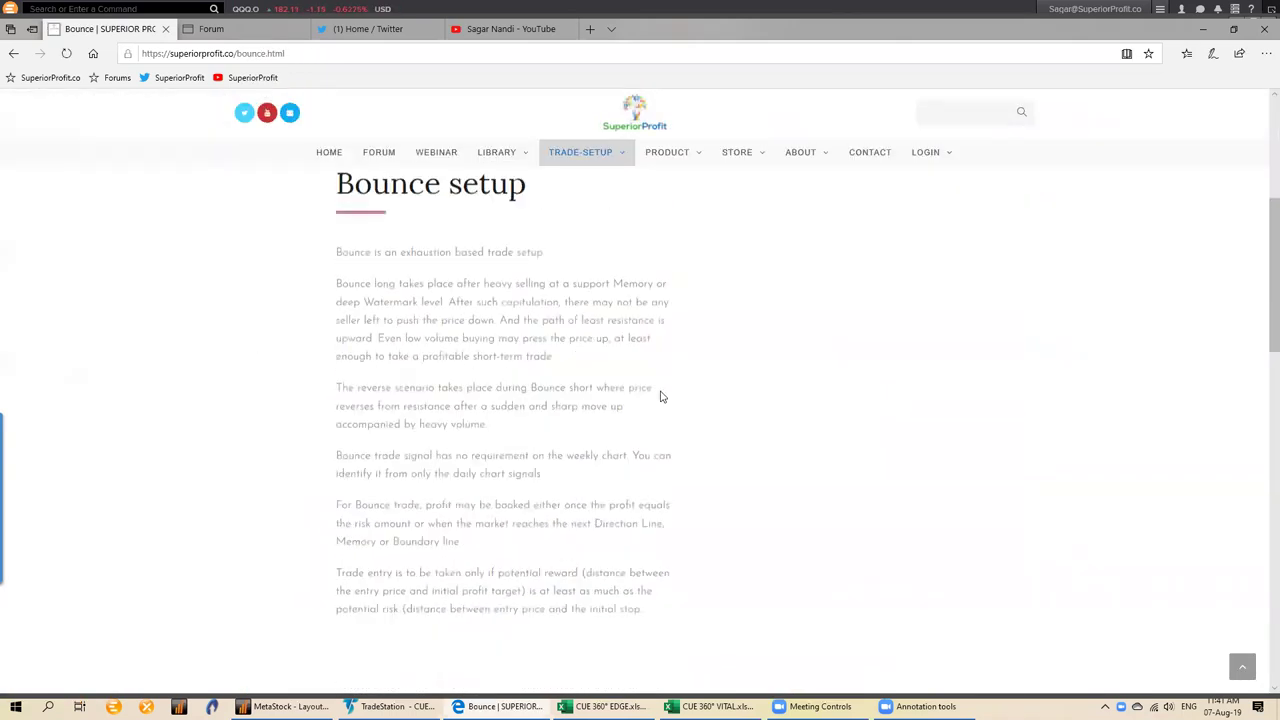
scroll(660, 397, "down", 2)
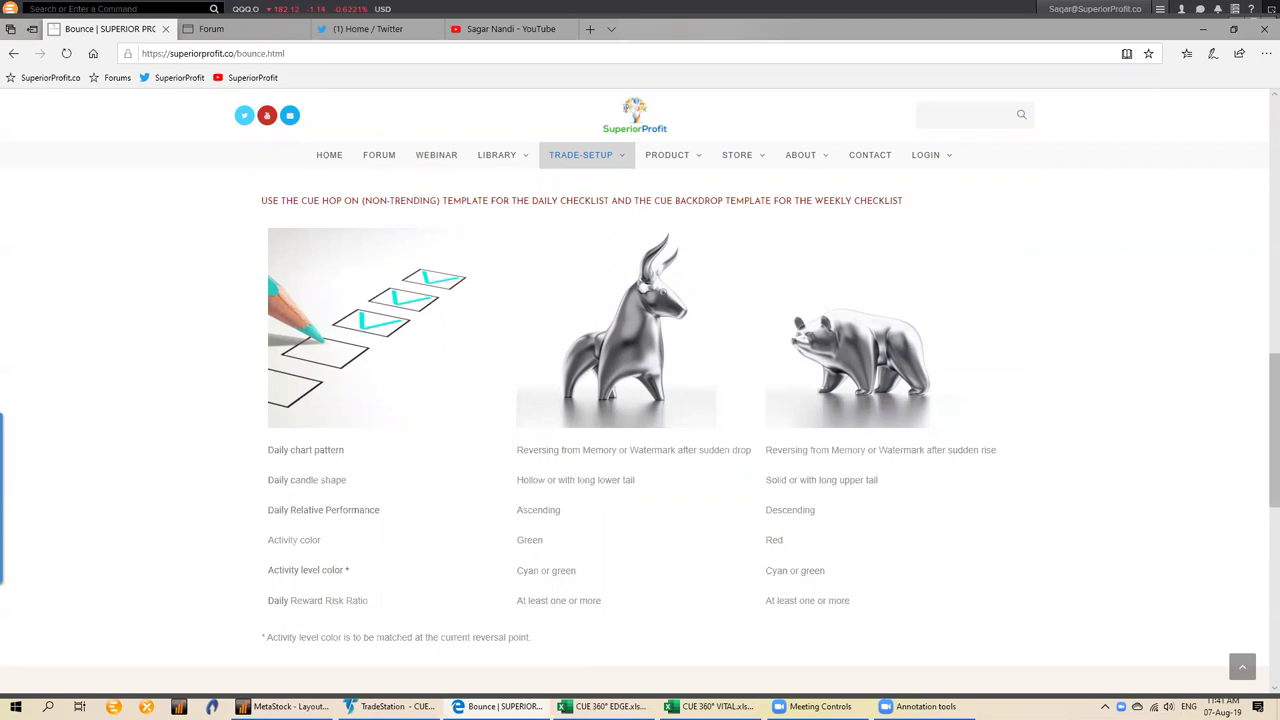
mouse_move(285, 707)
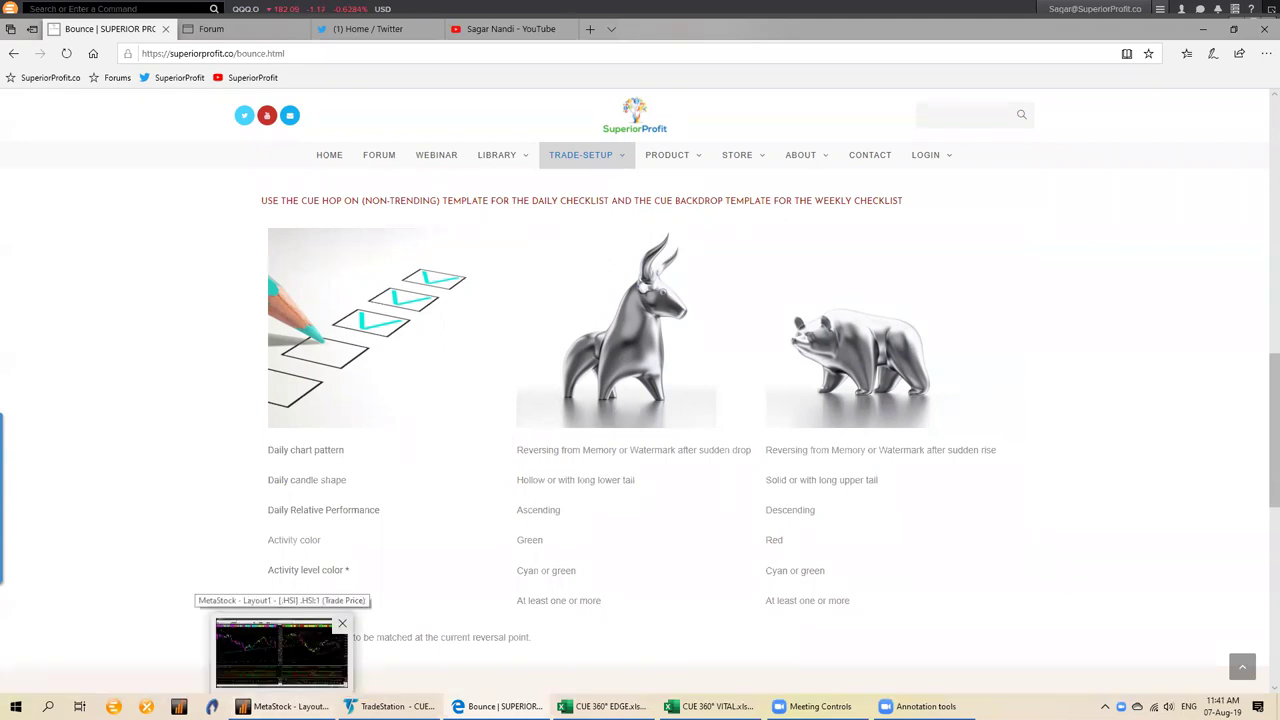
left_click(282, 652)
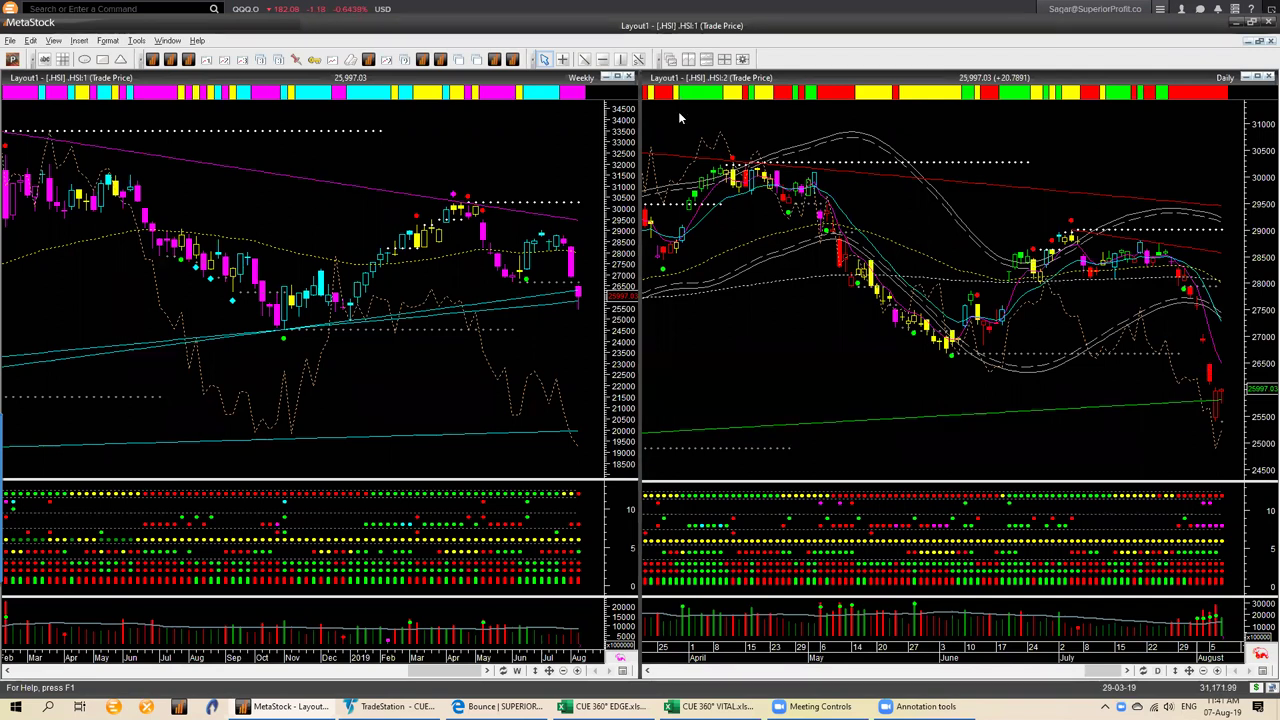
- Mark the daily HSI sell-off with an arrow and switch both charts to the .NSEI instrument
left_click_drag(1182, 293, 1206, 398)
type(".nsei")
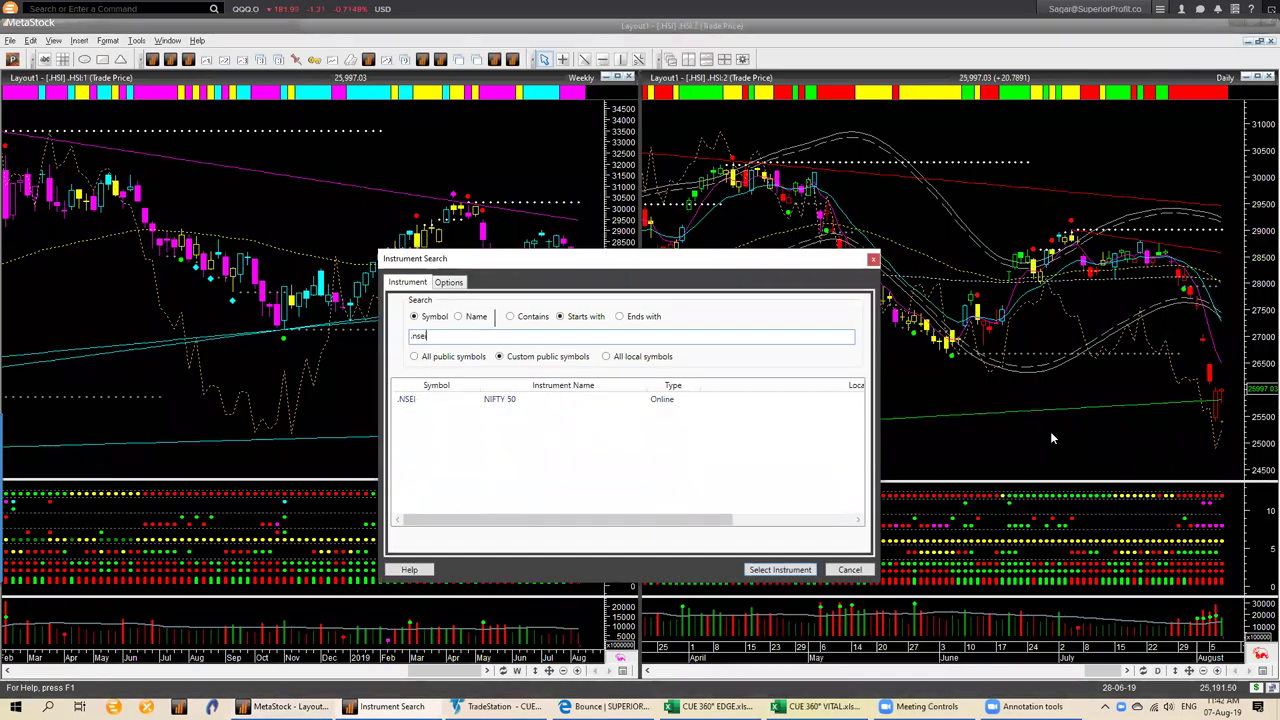
key("Return")
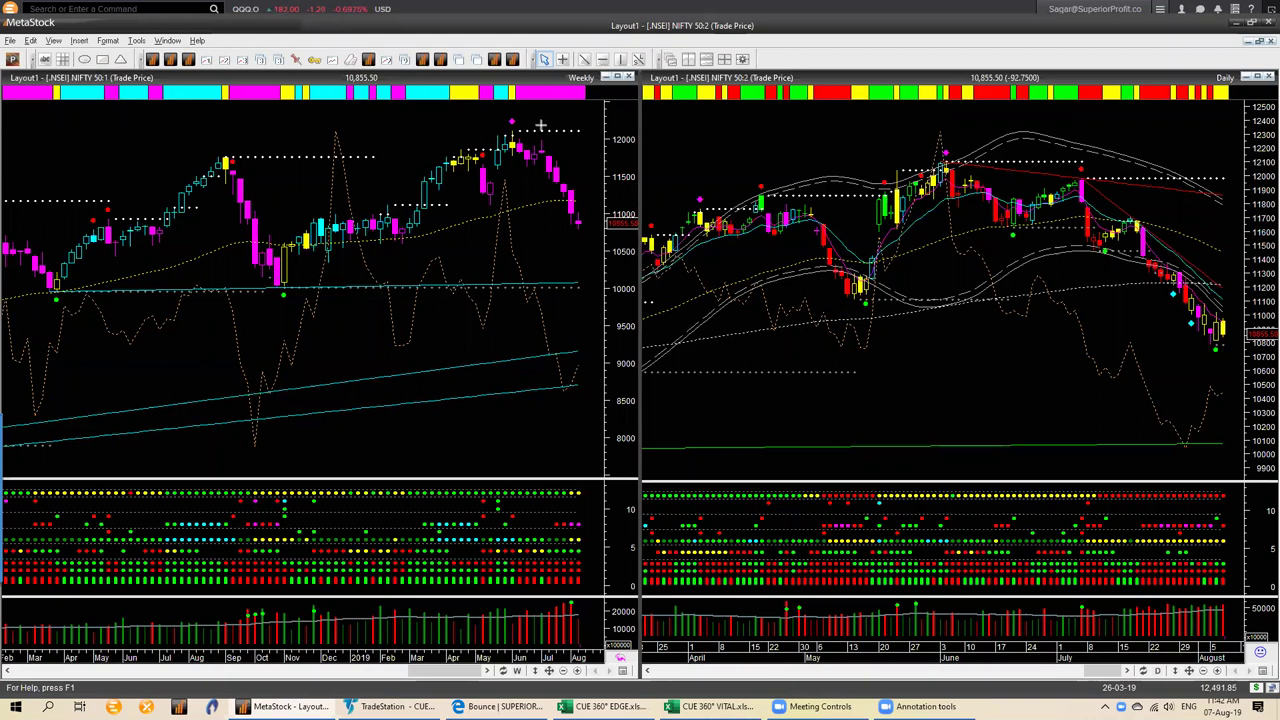
- Mark the peaks and recent declines on the weekly and daily NIFTY 50 charts with arrows, and clear all annotations
left_click_drag(398, 130, 502, 121)
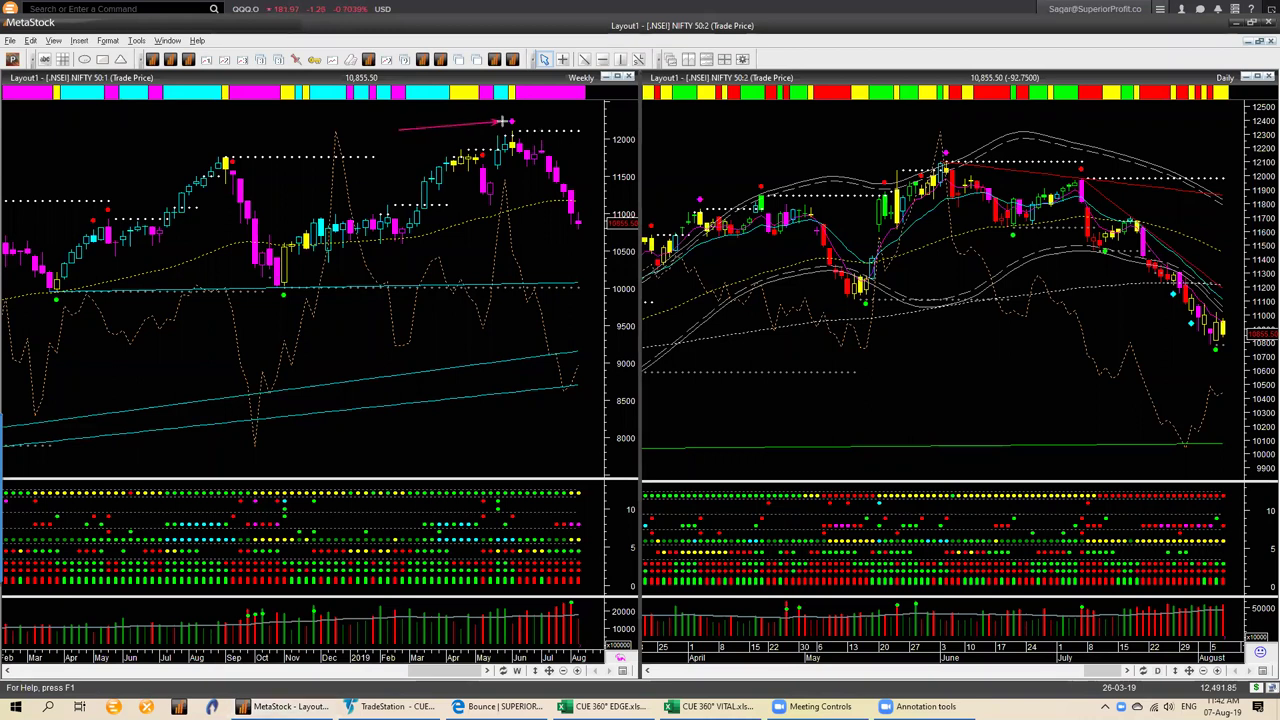
left_click_drag(897, 125, 940, 147)
left_click_drag(546, 131, 605, 222)
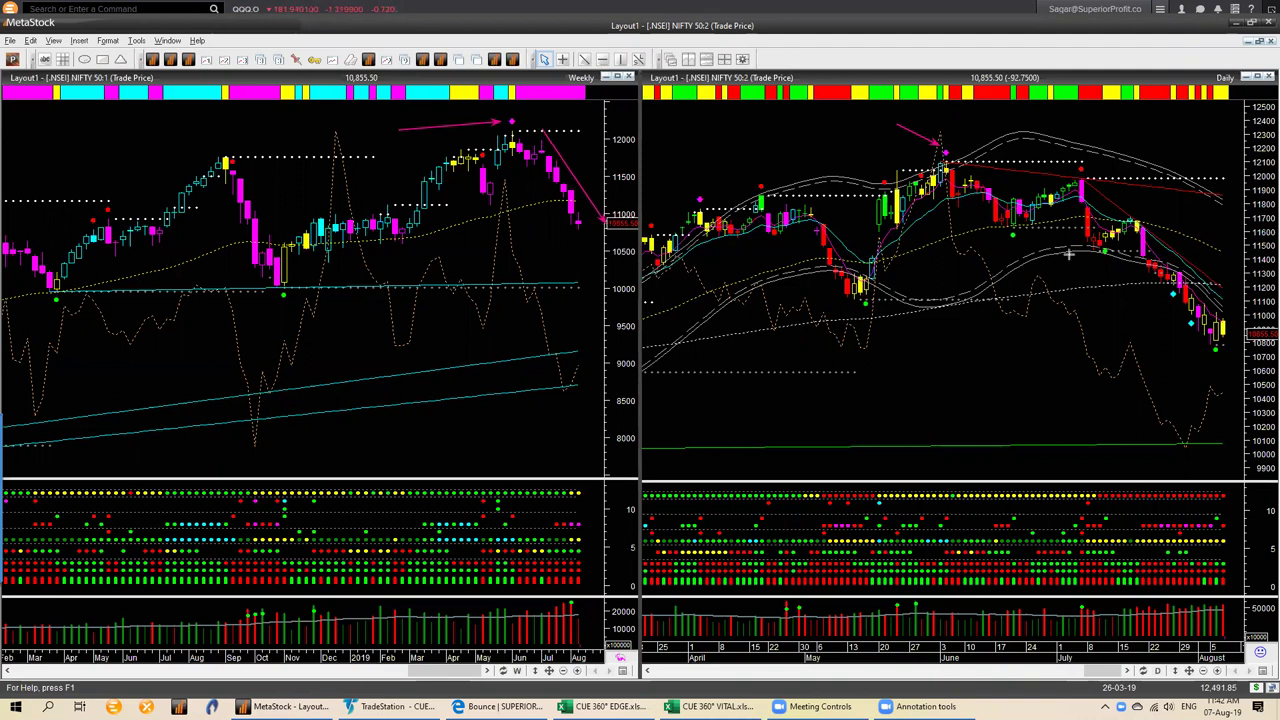
left_click_drag(1093, 179, 1088, 185)
left_click_drag(1135, 206, 1250, 303)
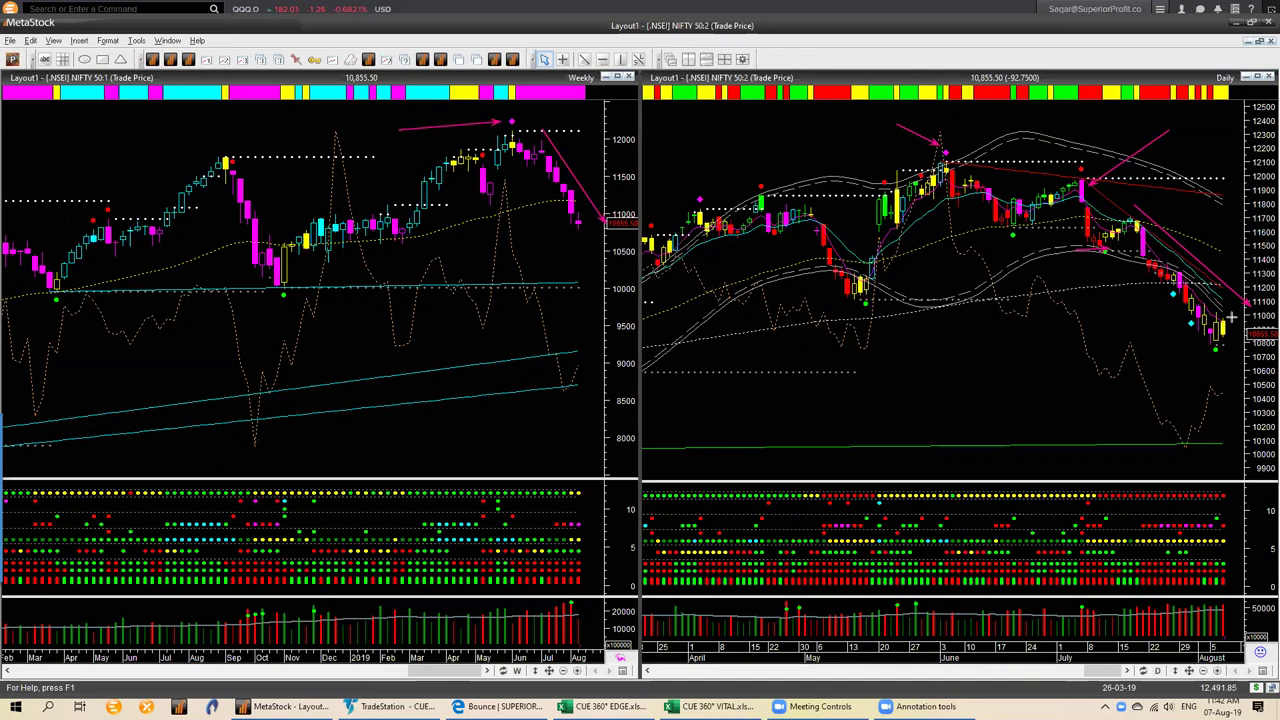
mouse_move(1178, 256)
left_mouse_down()
mouse_move(1256, 315)
mouse_move(1244, 284)
left_mouse_up()
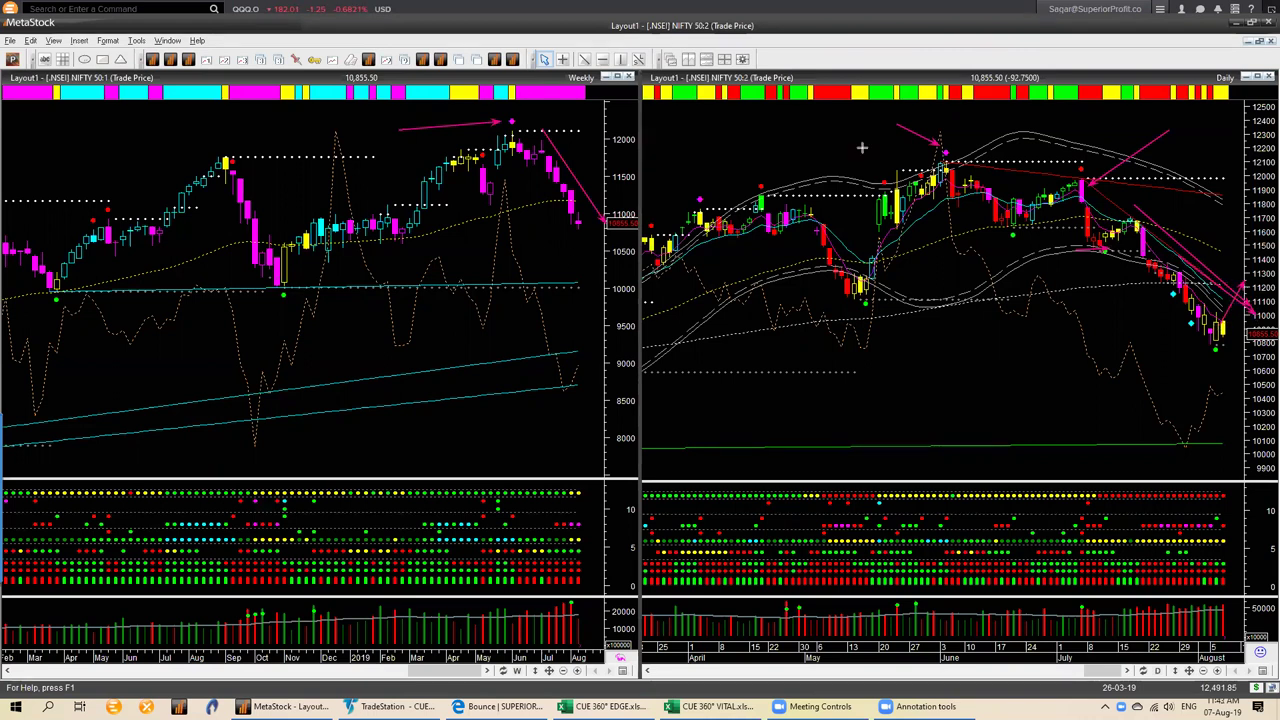
key("e")
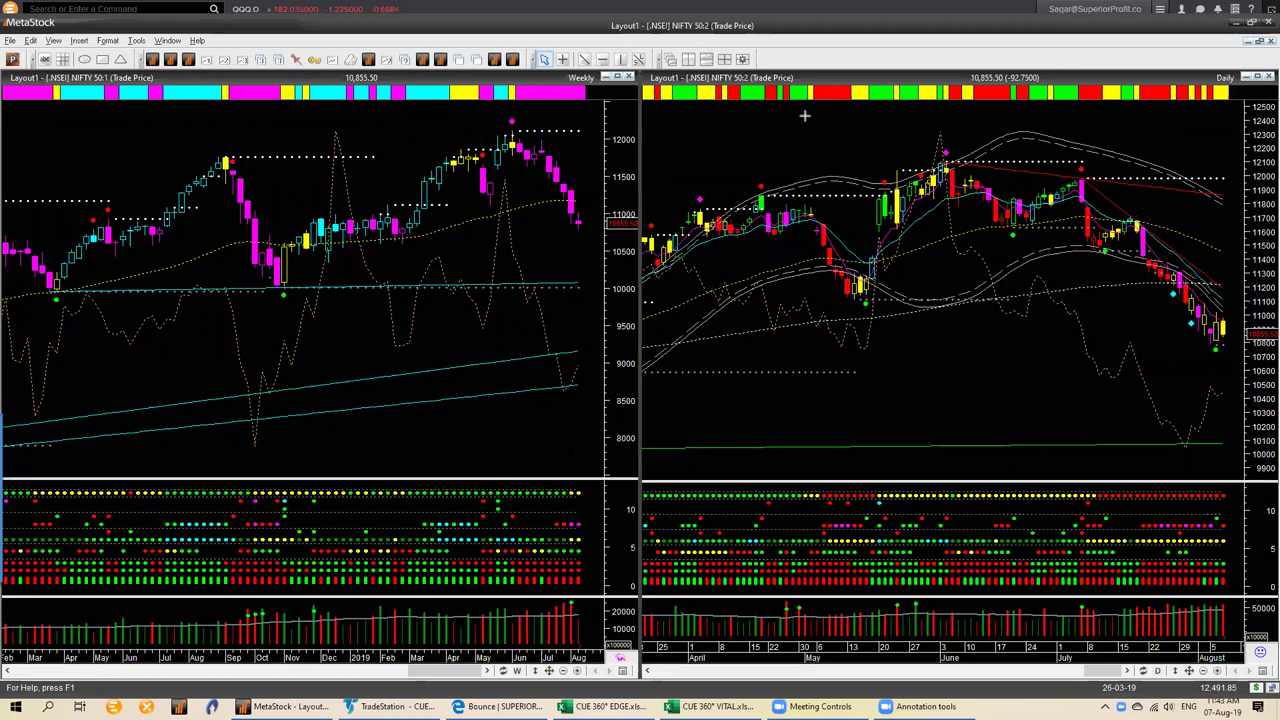
- Bring up the single daily NIFTY 50 chart, trace the falling cyan dots above the latest decline with arrows, and clear the annotations
key("ctrl+Tab")
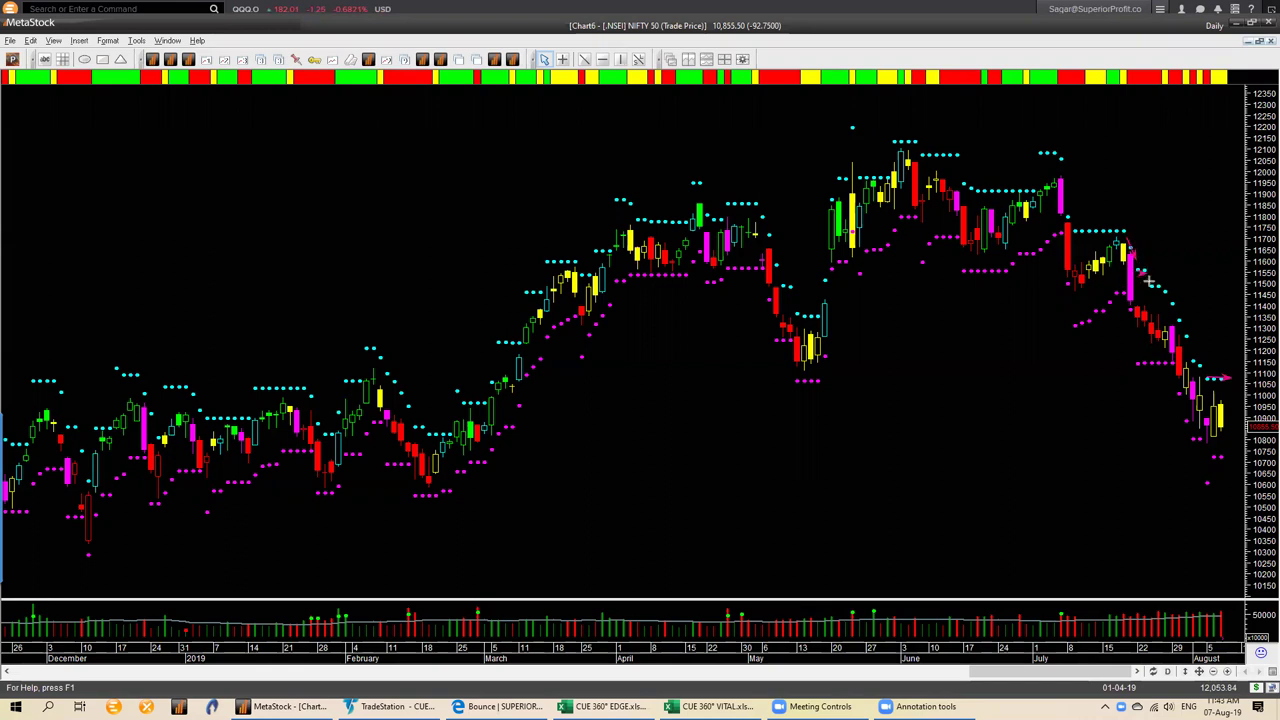
mouse_move(1152, 285)
left_mouse_down()
mouse_move(1197, 372)
mouse_move(1237, 382)
mouse_move(1244, 408)
left_mouse_up()
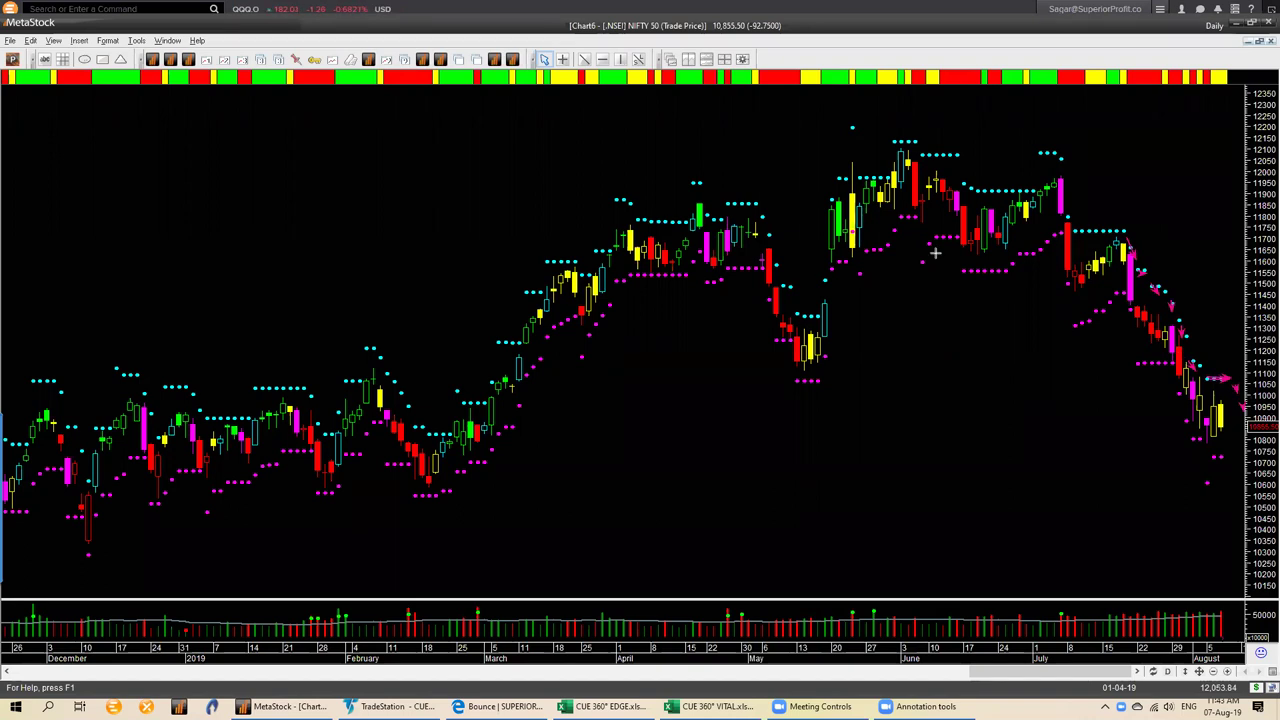
left_click(617, 177)
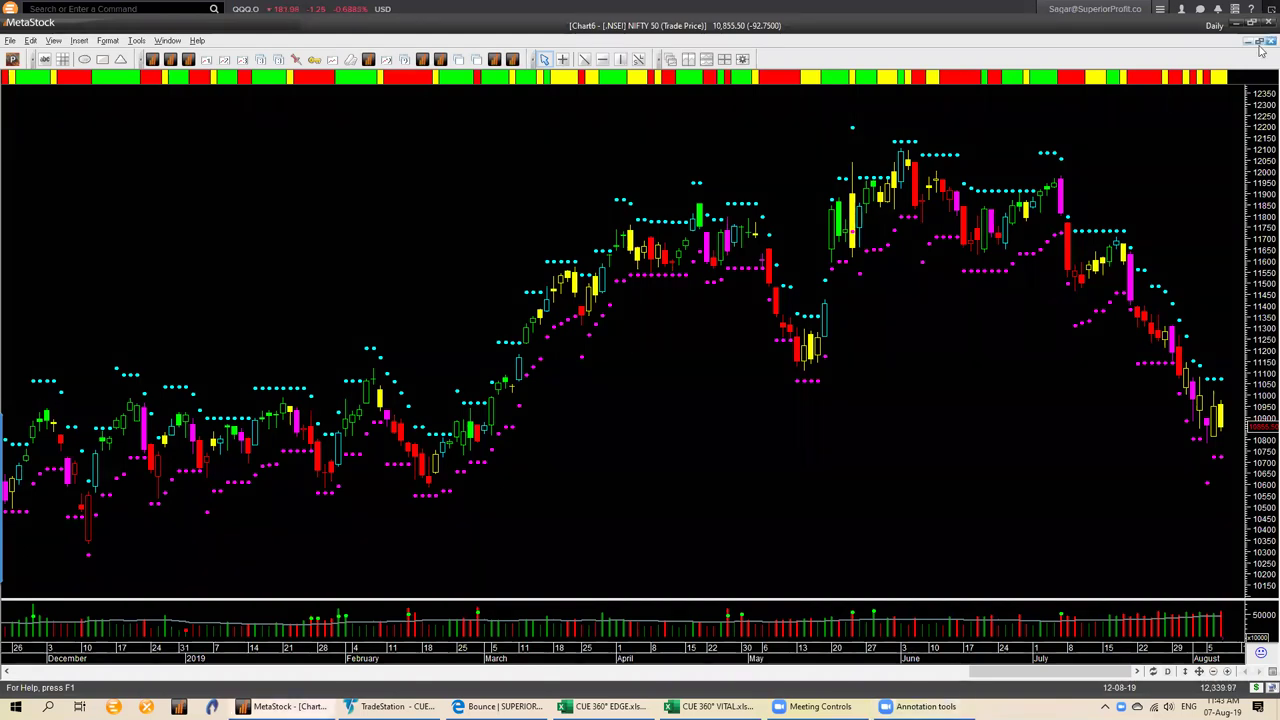
- Close the single daily chart and tile the weekly and daily NIFTY 50 charts side by side
key("ctrl+F4")
left_click(673, 390)
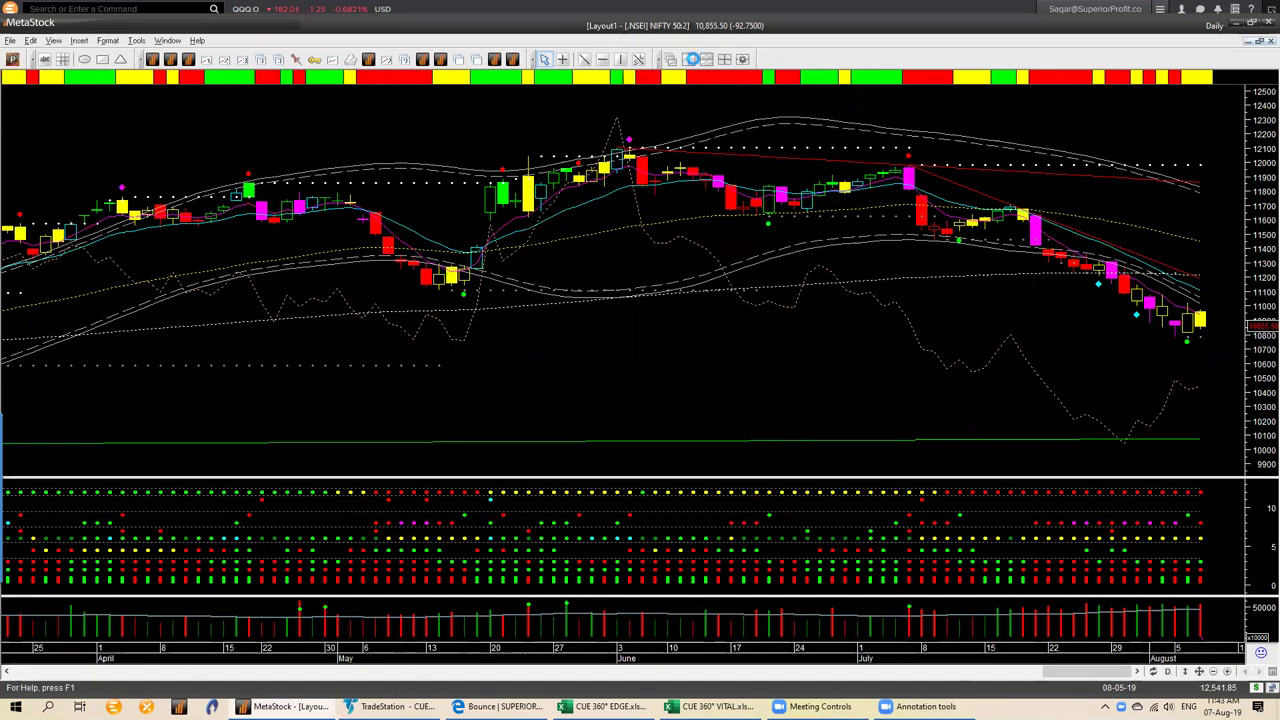
left_click(692, 59)
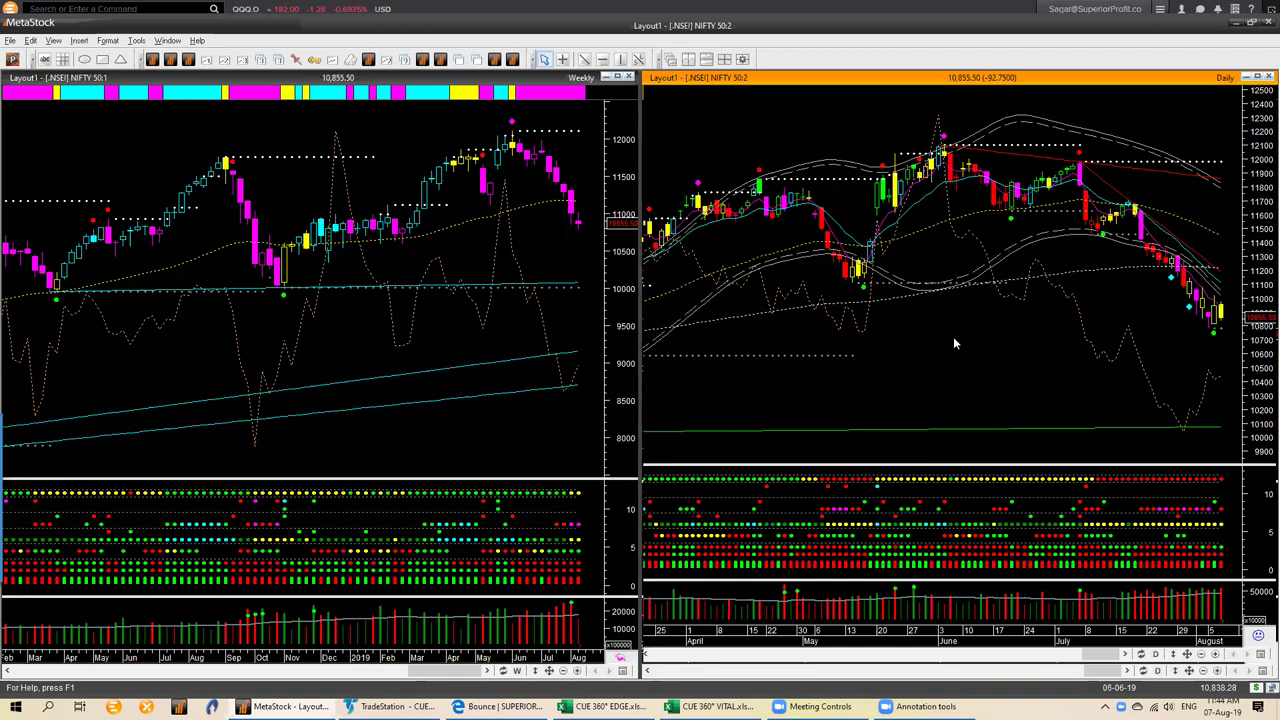
- Try to switch both charts to the .FTSE instrument, and mark the latest weekly candles with arrows
type(".f")
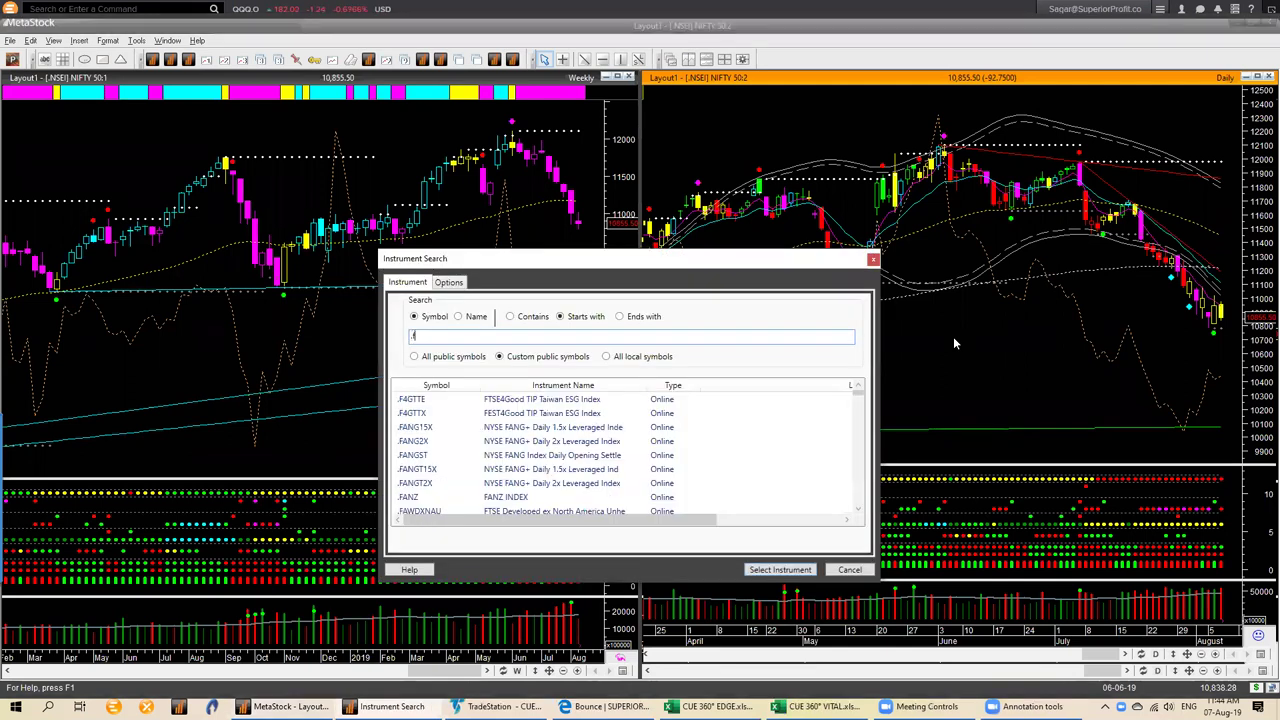
type("tse")
key("Return")
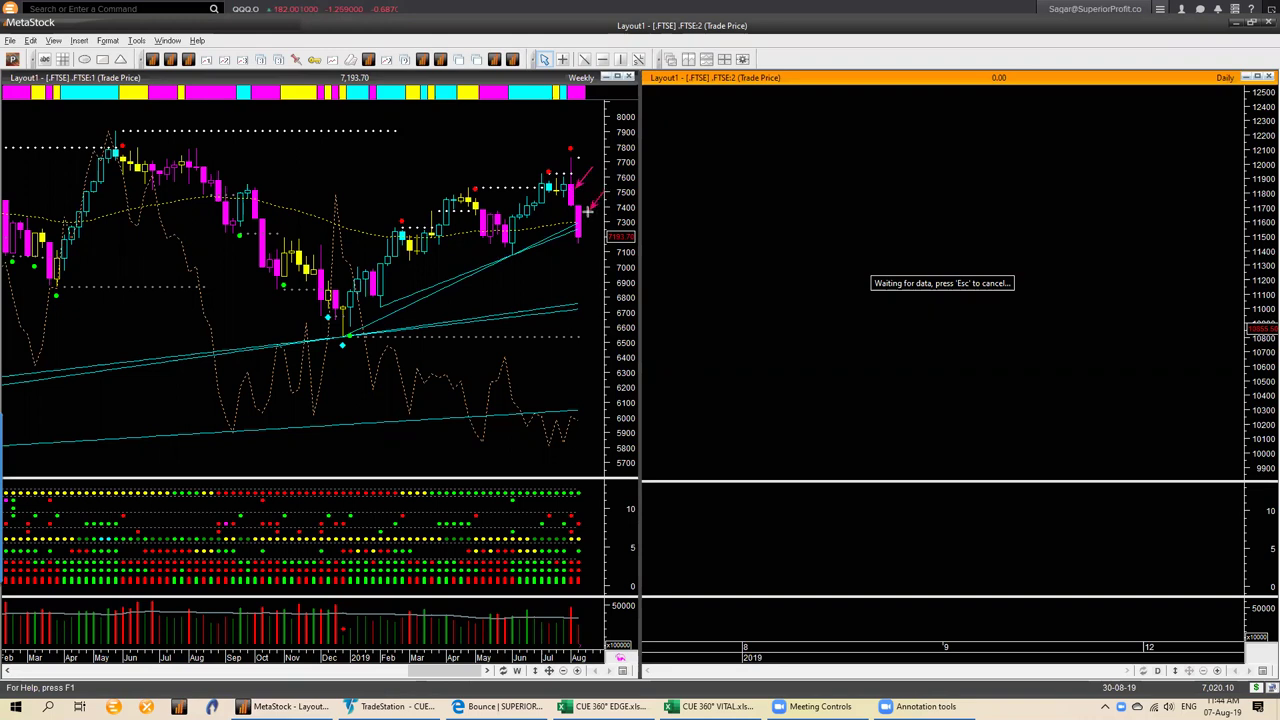
left_click_drag(594, 199, 580, 213)
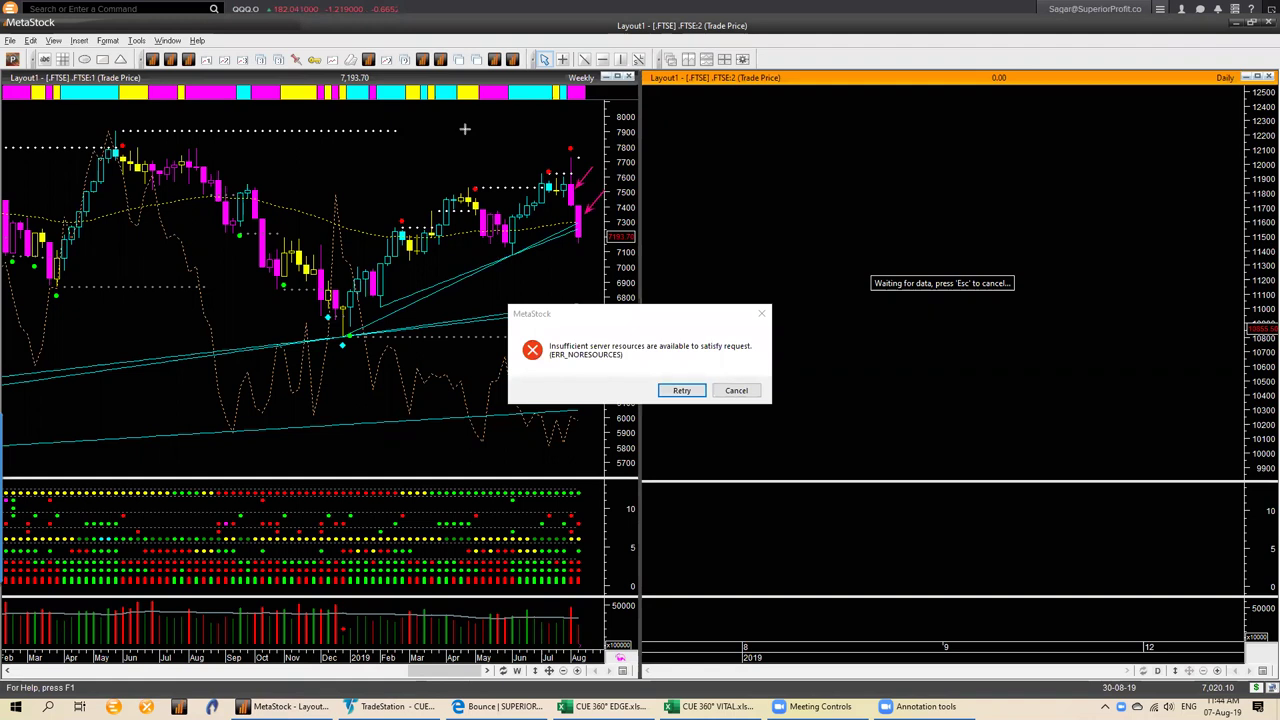
left_click(735, 389)
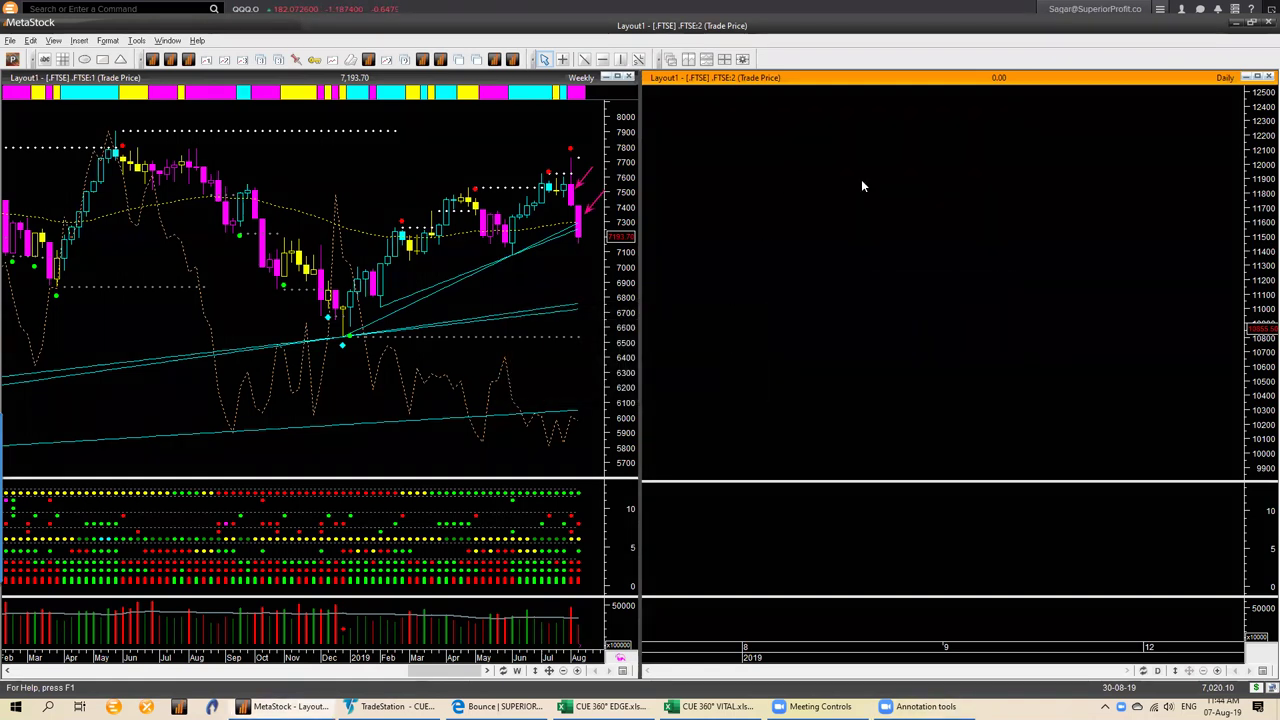
- Close the FTSE layout with its weekly and daily charts
left_click(332, 179)
key("alt+f")
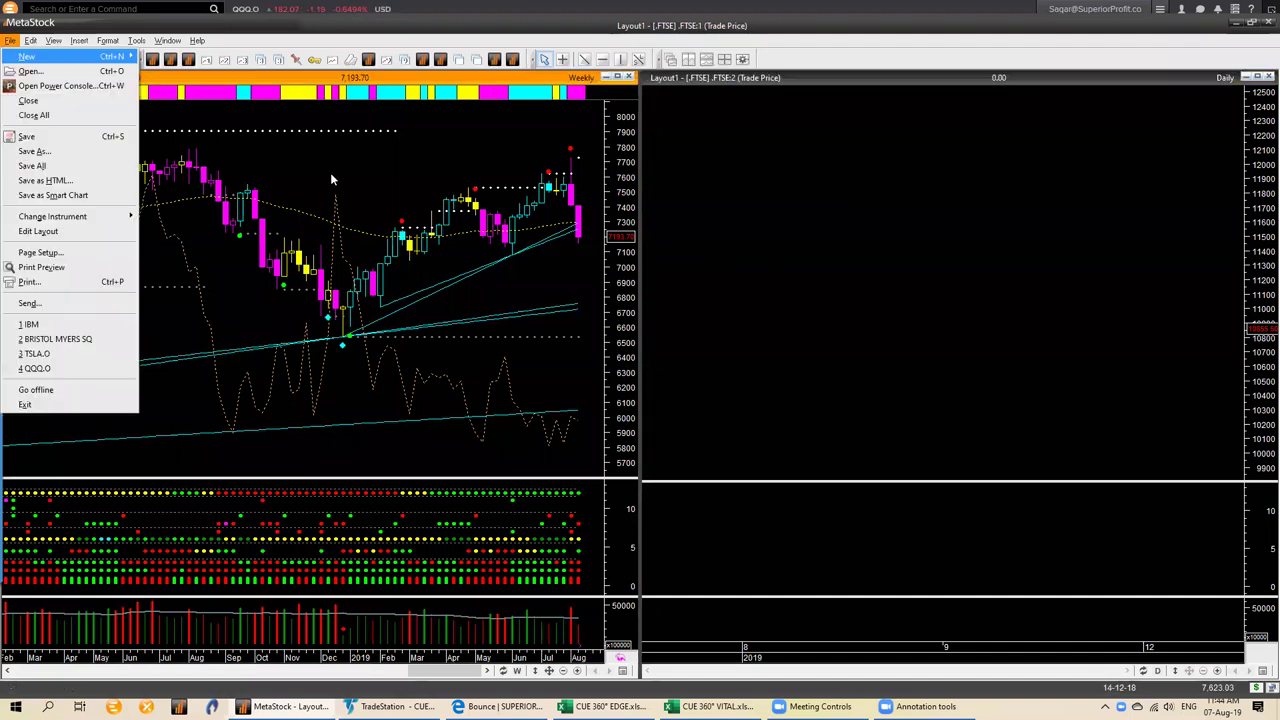
key("c")
left_click(655, 393)
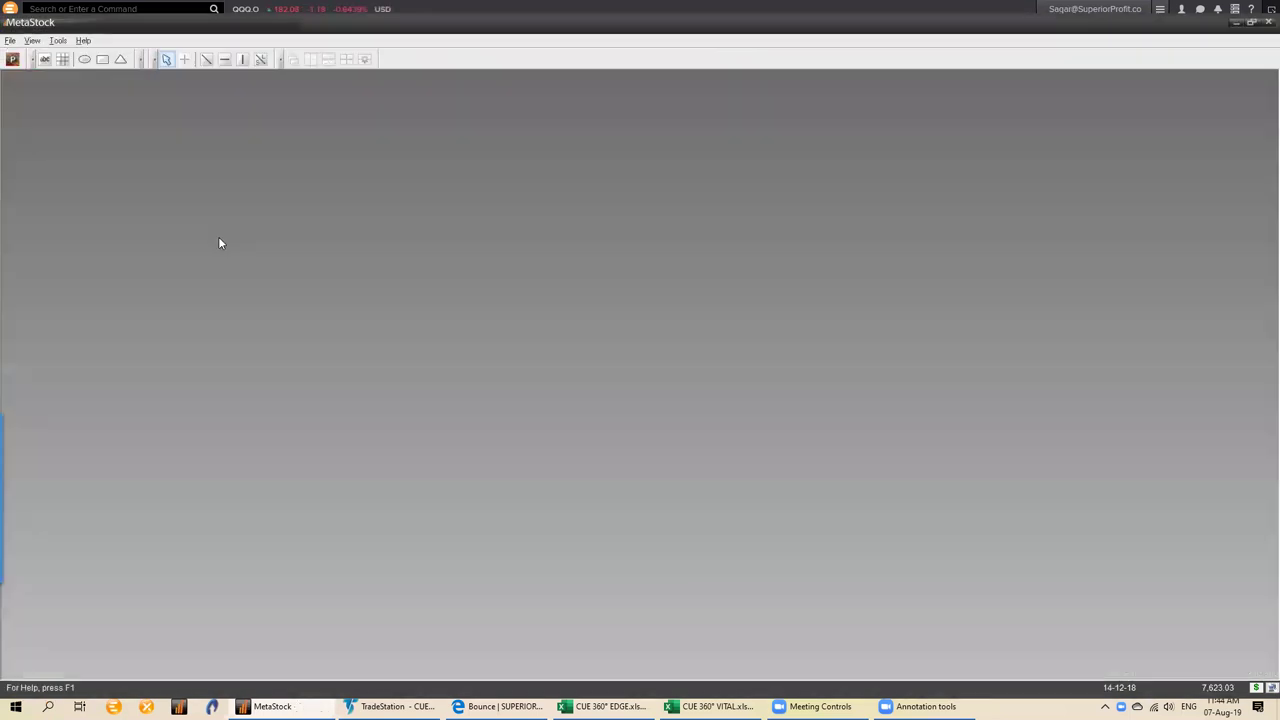
- Open the .FTSE charts from the Power Console with the Cue At A Glance template
left_click(12, 59)
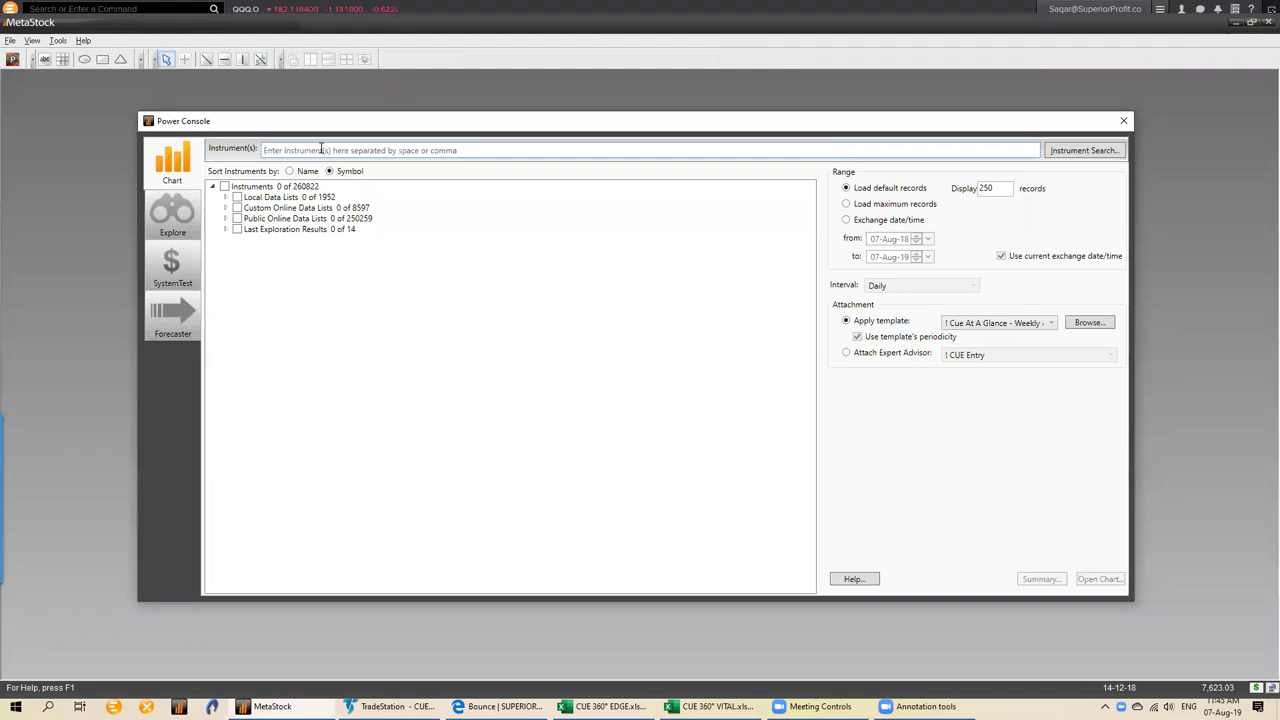
type("ftse")
key("Return")
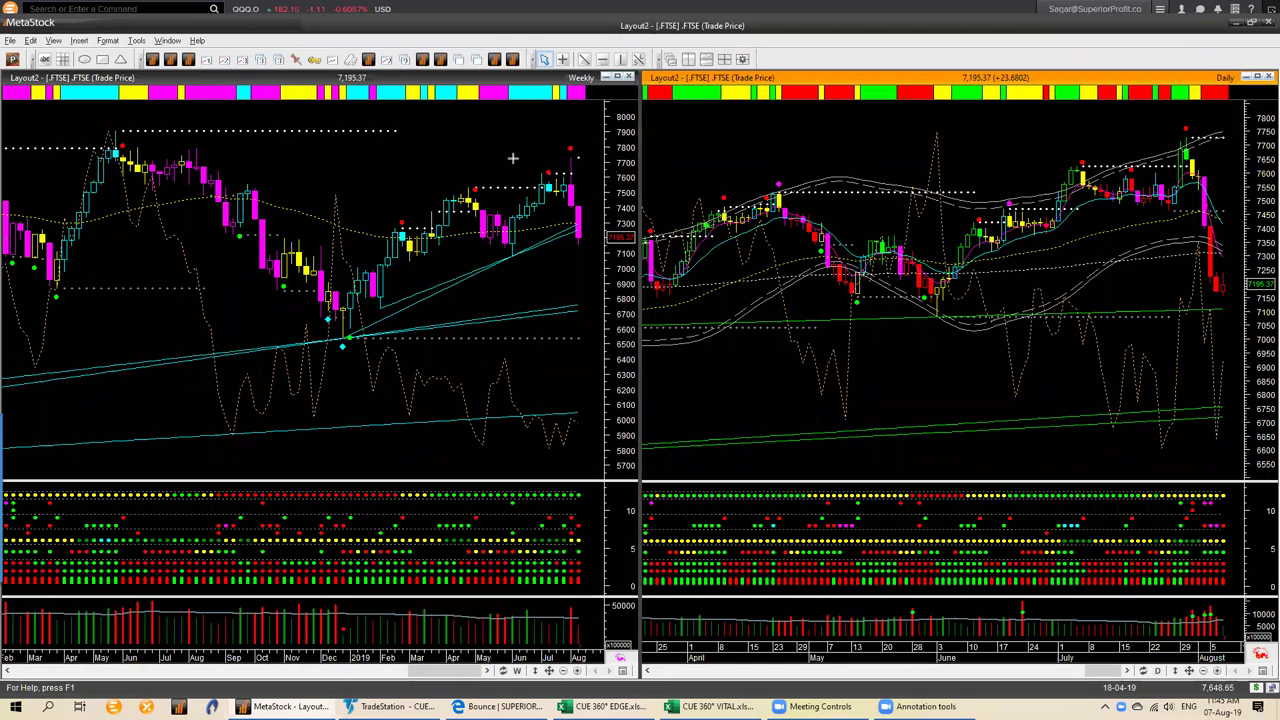
- Mark the latest weekly drop, the rising weekly support, the daily green support line and a possible daily rebound on the FTSE charts with arrows
left_click_drag(583, 180, 598, 236)
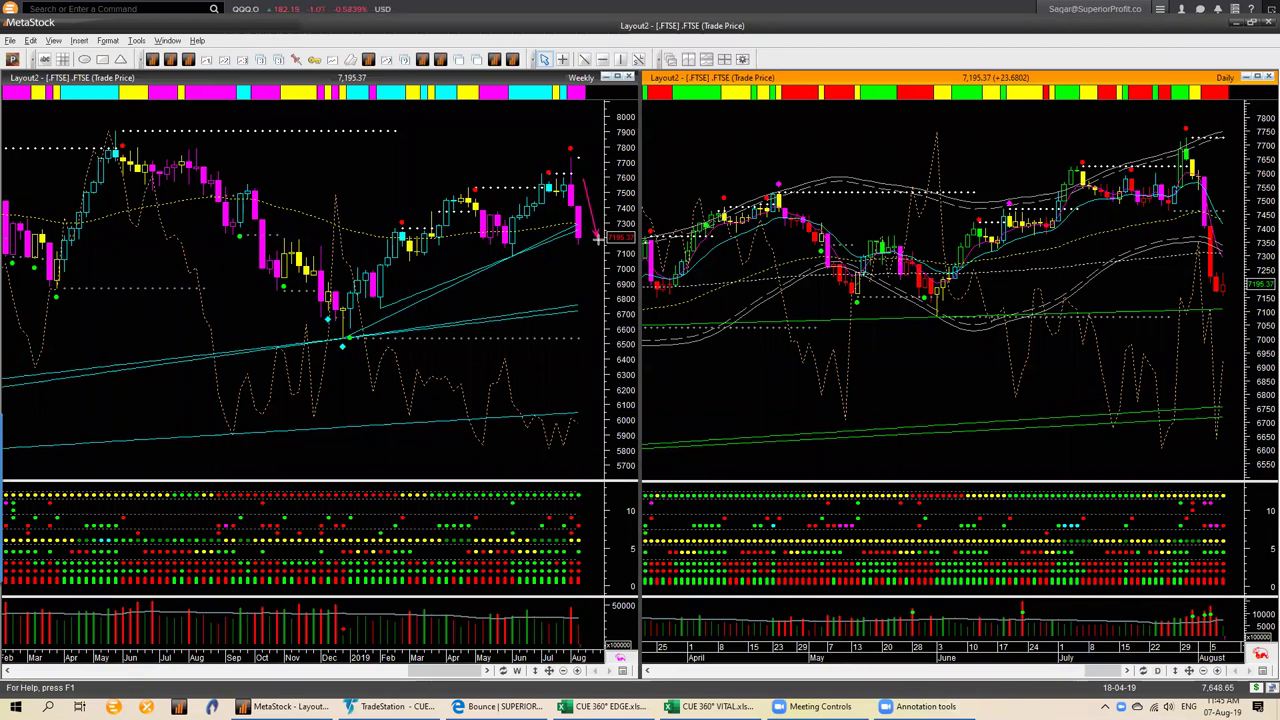
left_click(476, 279)
left_click_drag(522, 260, 577, 235)
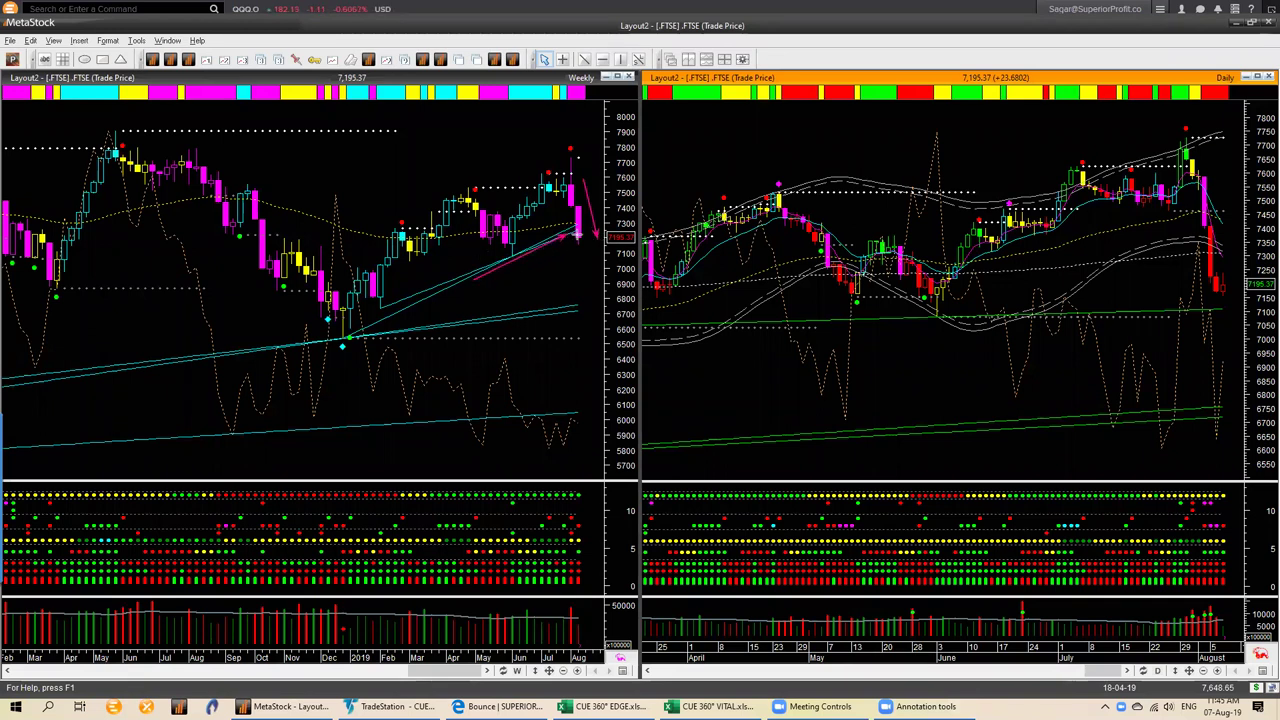
left_click_drag(1000, 317, 1240, 311)
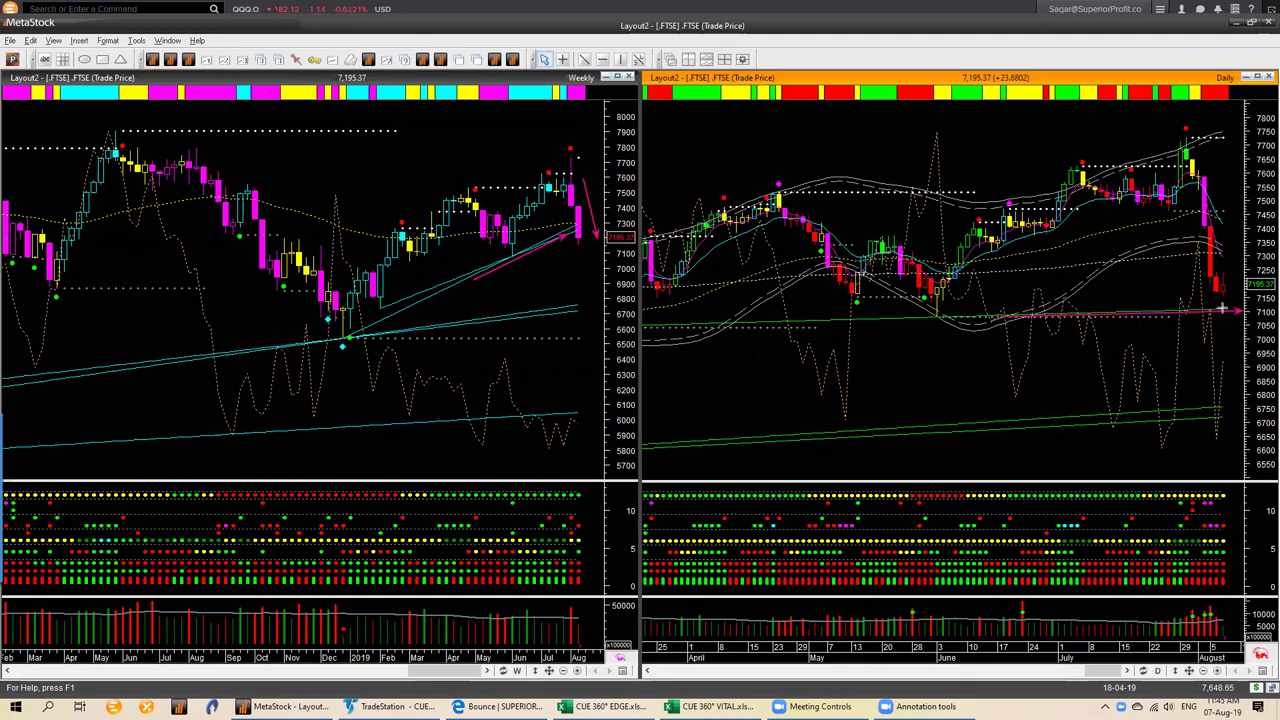
left_click_drag(1226, 302, 1241, 275)
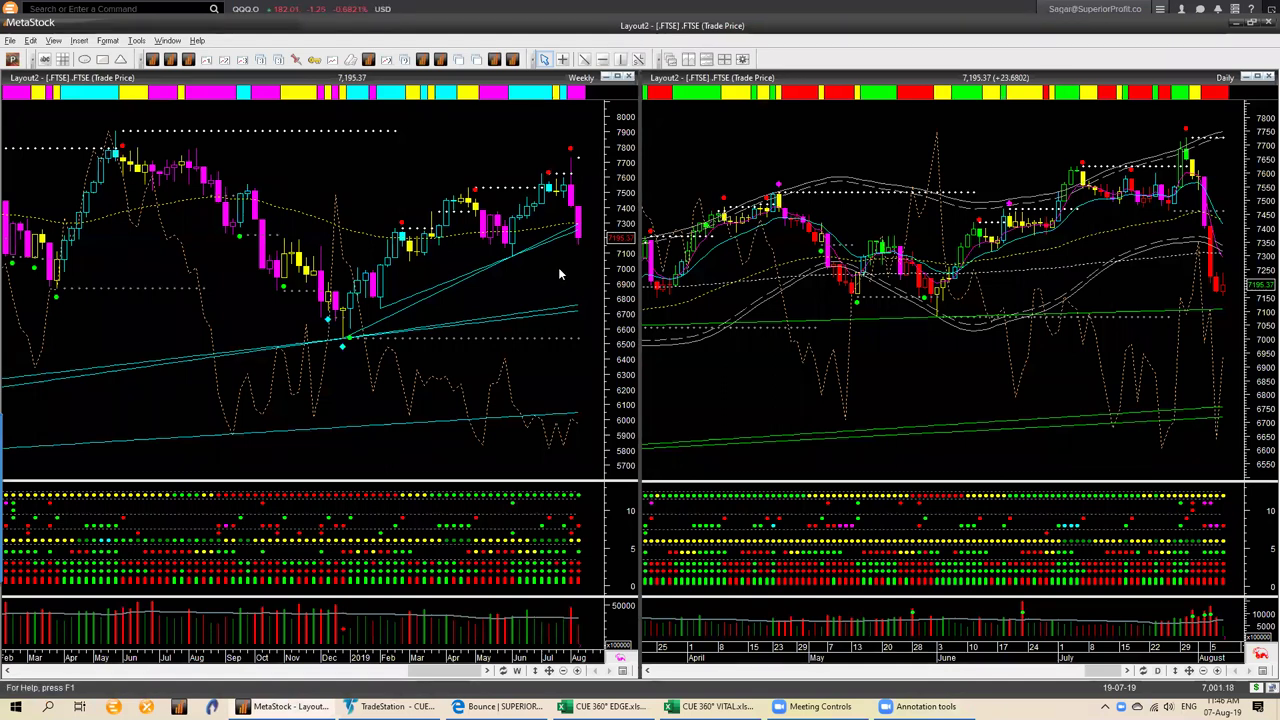
- Switch to TradeStation and mark the signals above the latest peak on the weekly SPY chart with arrows
key("alt+f")
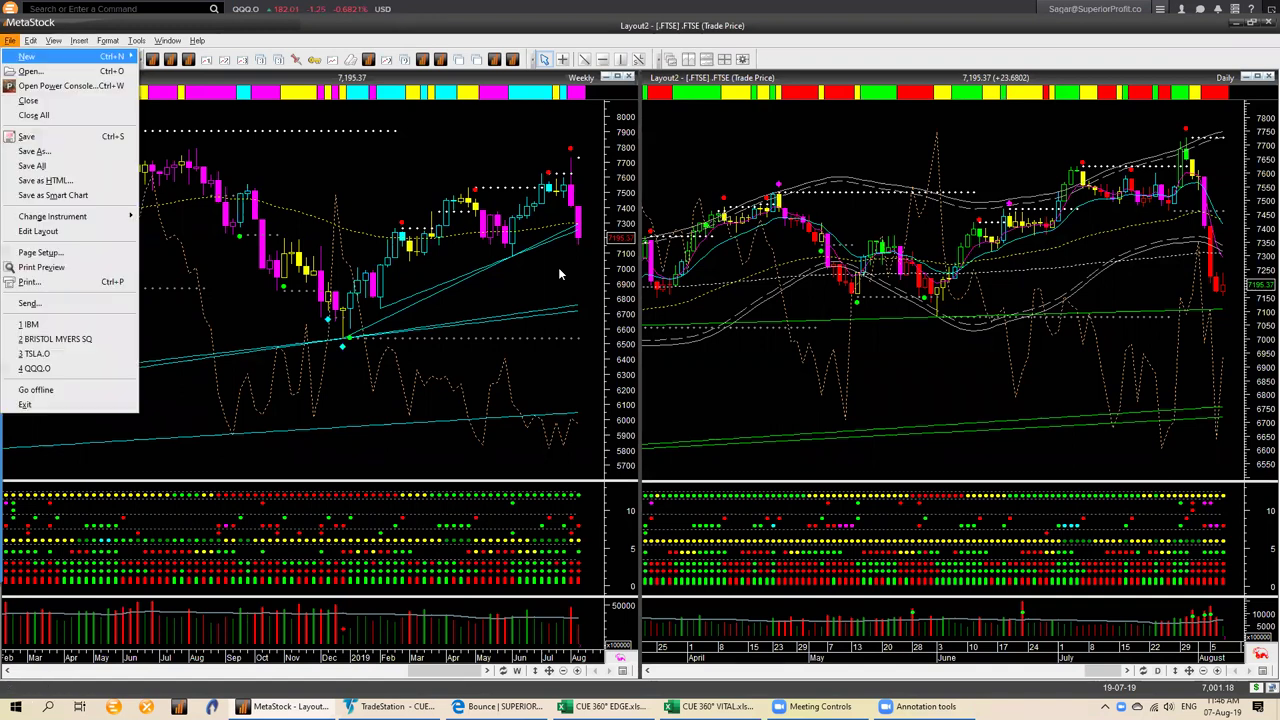
key("Escape")
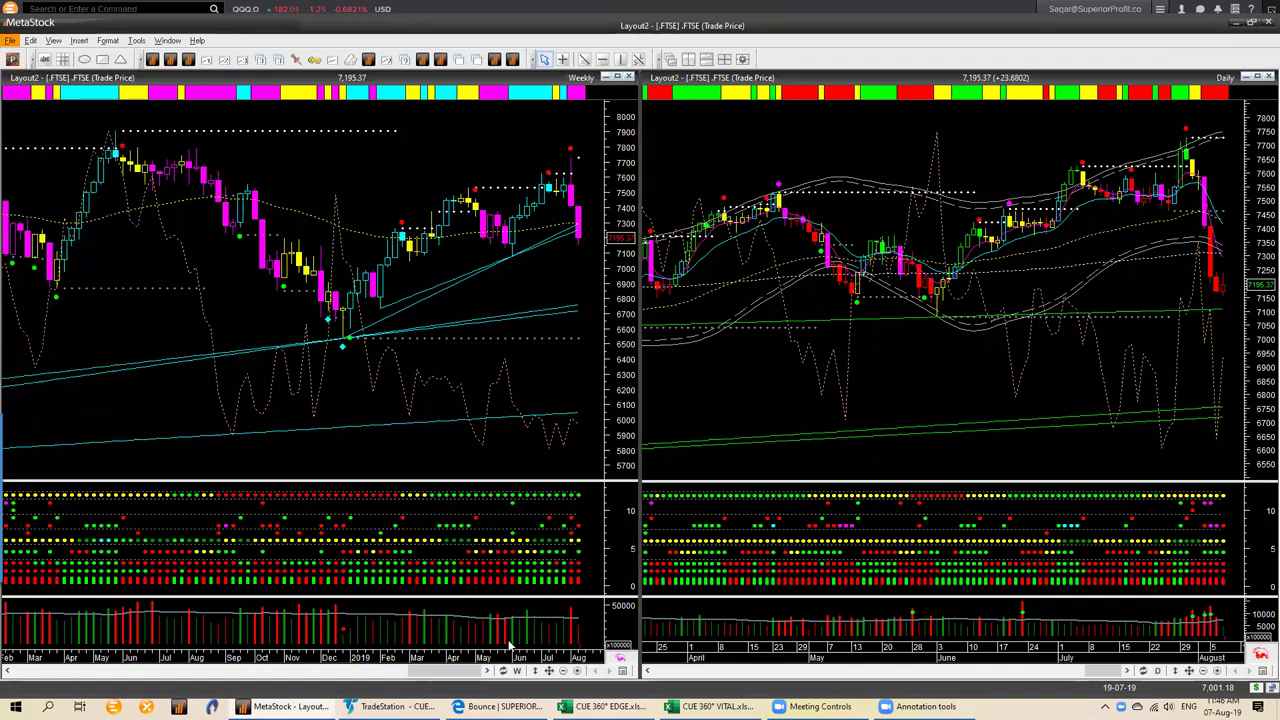
key("alt+Tab")
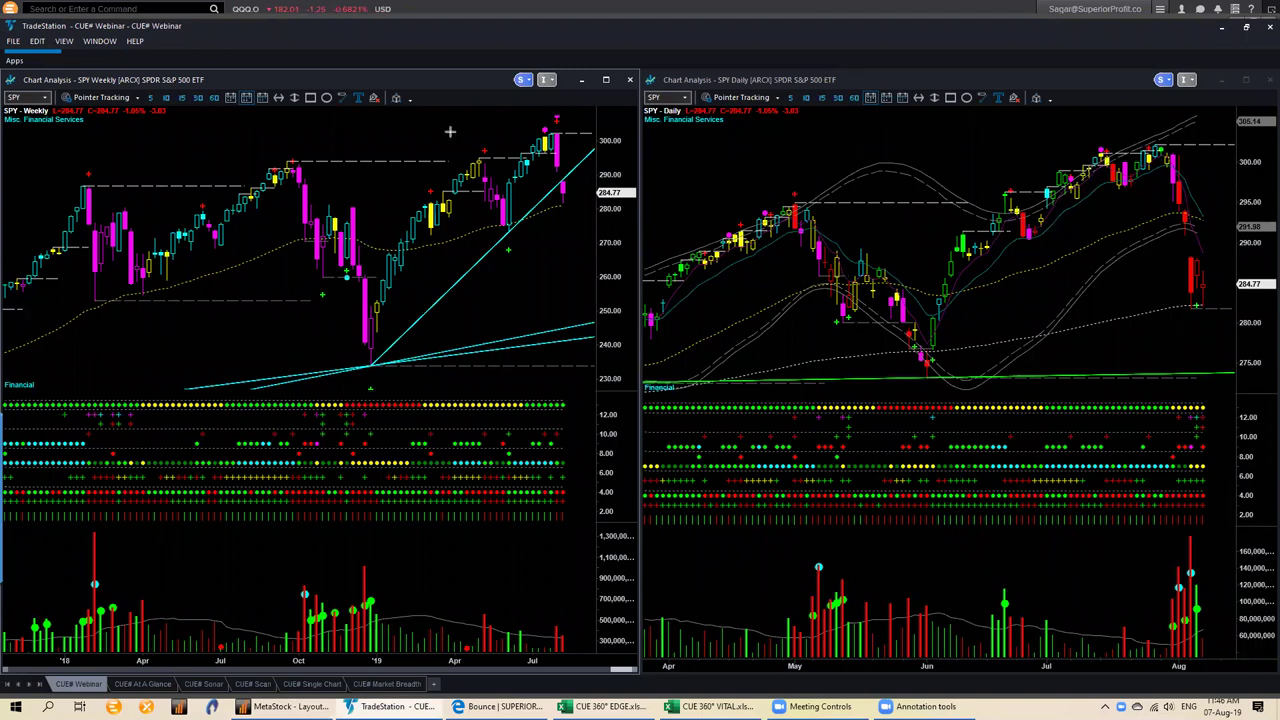
mouse_move(437, 129)
left_mouse_down()
mouse_move(538, 130)
mouse_move(548, 118)
left_mouse_up()
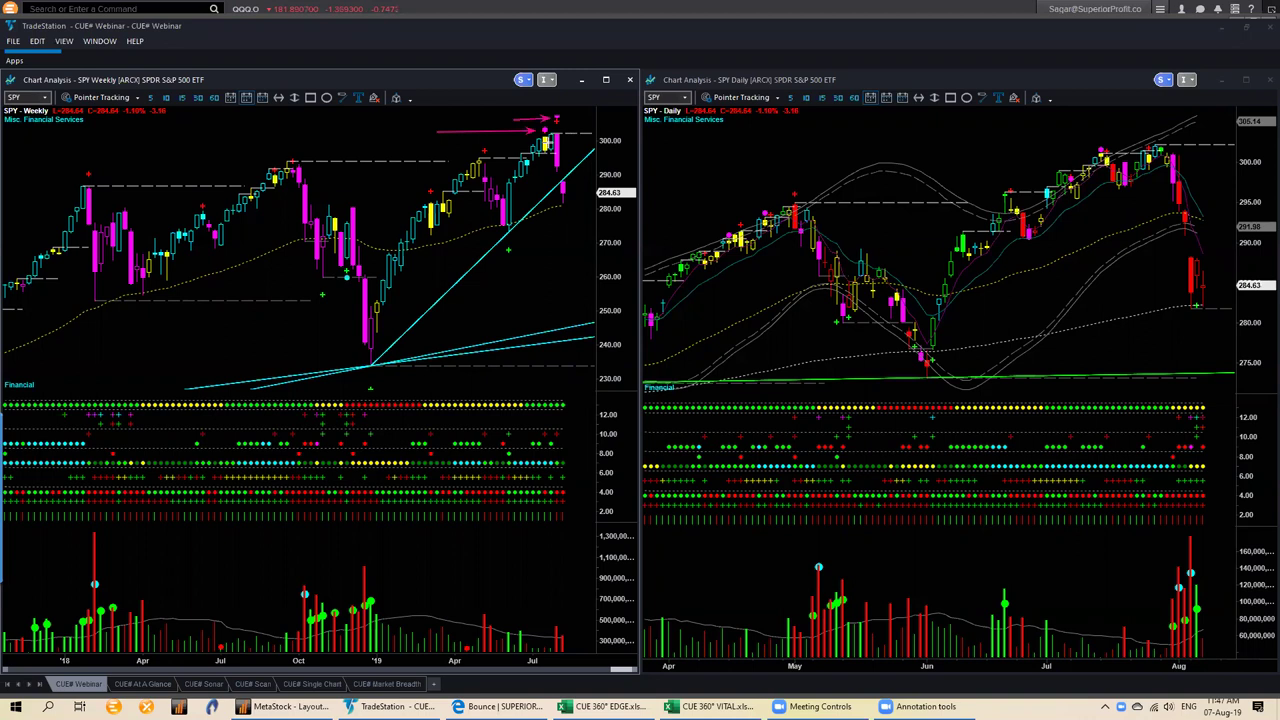
- Mark the July peak signal, the August sell-off and the dotted support line at the latest low on the daily SPY chart with arrows
left_click_drag(1070, 133, 1099, 149)
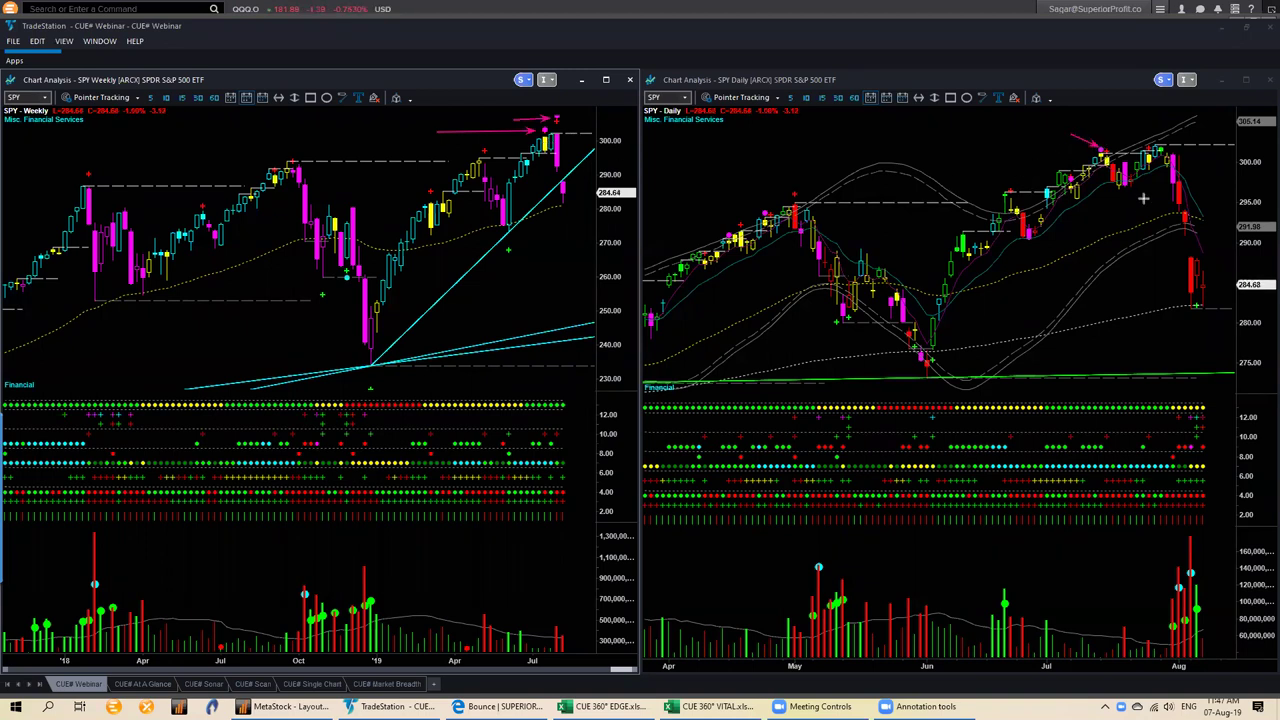
left_click_drag(1157, 169, 1188, 308)
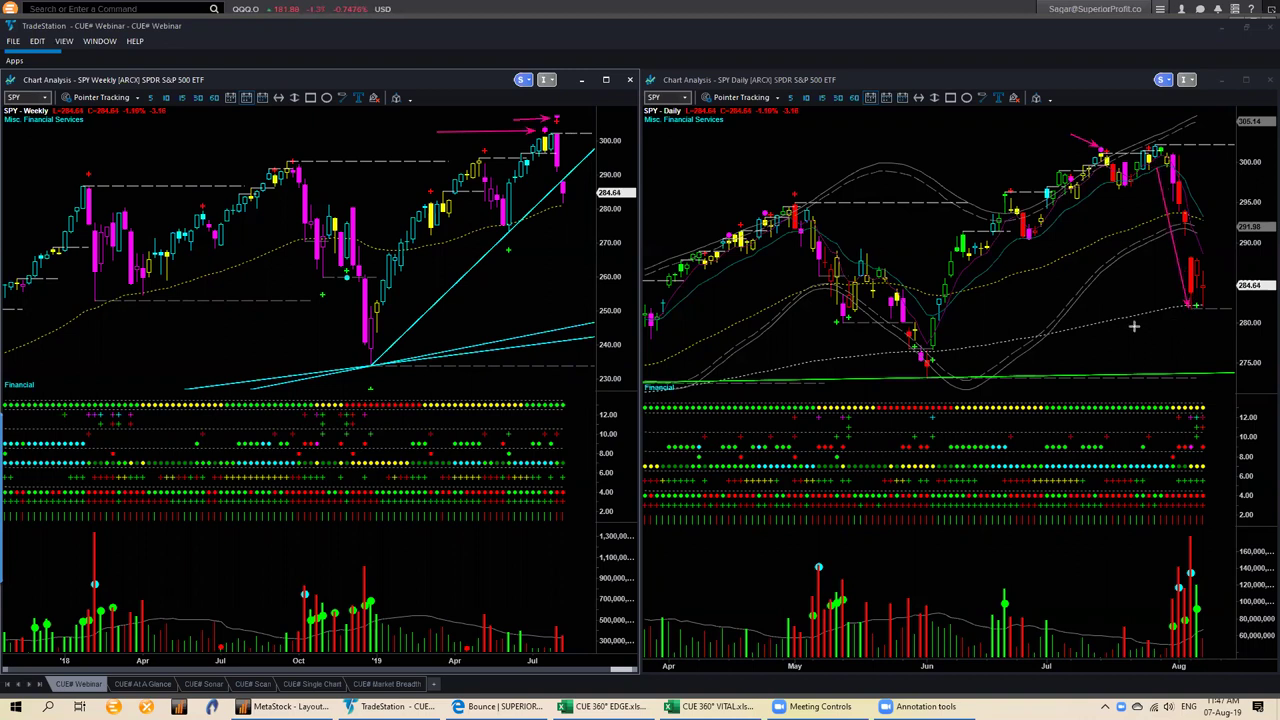
left_click_drag(1107, 324, 1200, 306)
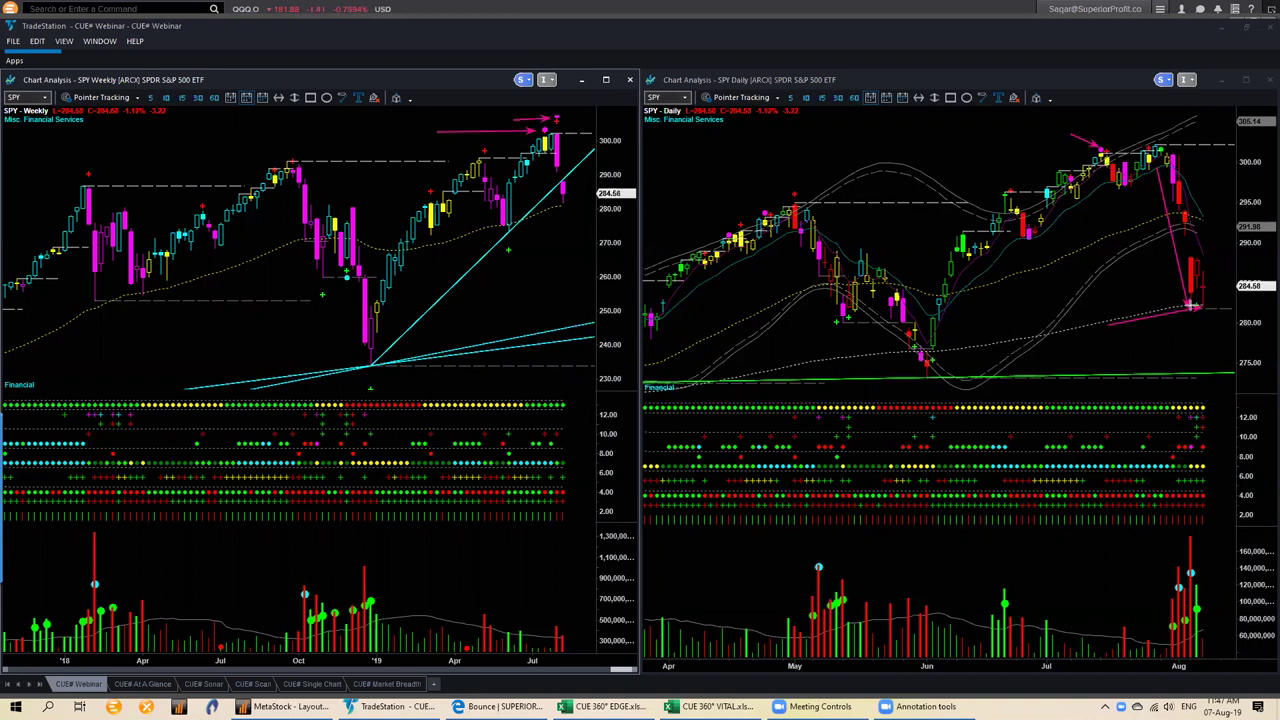
left_click_drag(1218, 304, 1228, 304)
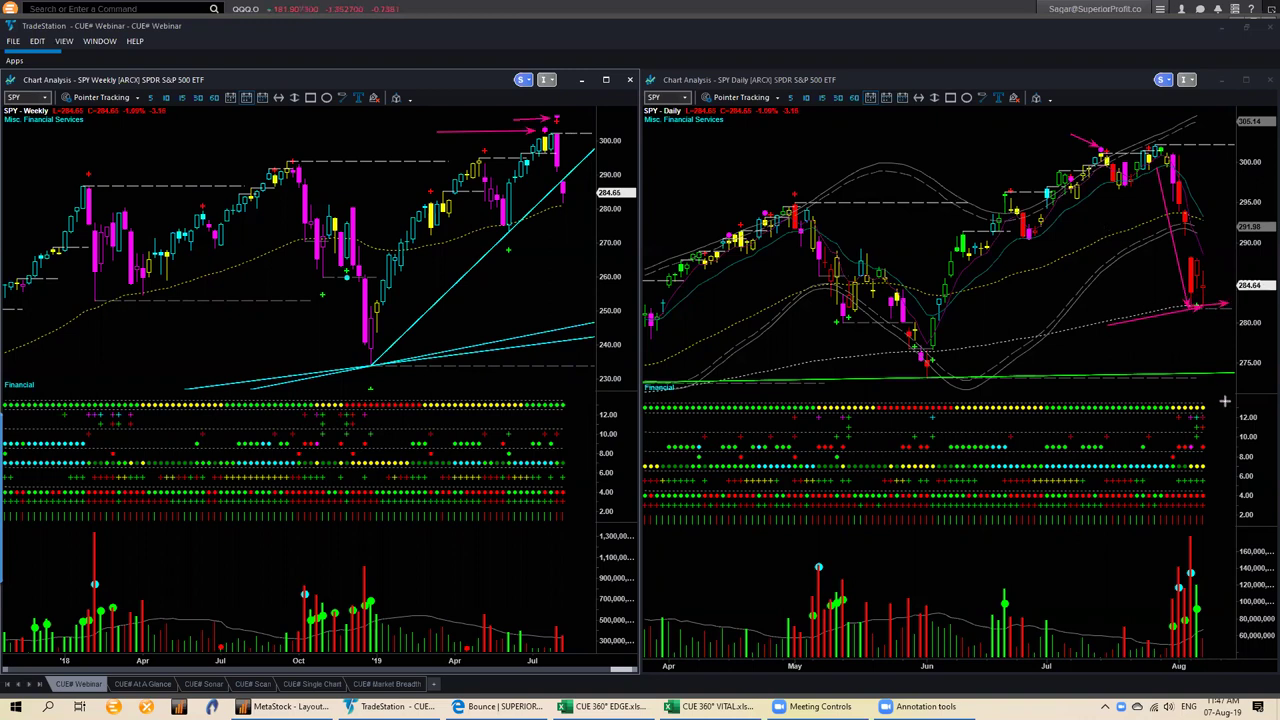
- Mark the latest daily indicator dots, the lower band, the July peak and the weekly high on the SPY charts with arrows, and clear the annotations
left_click_drag(1231, 405, 1212, 442)
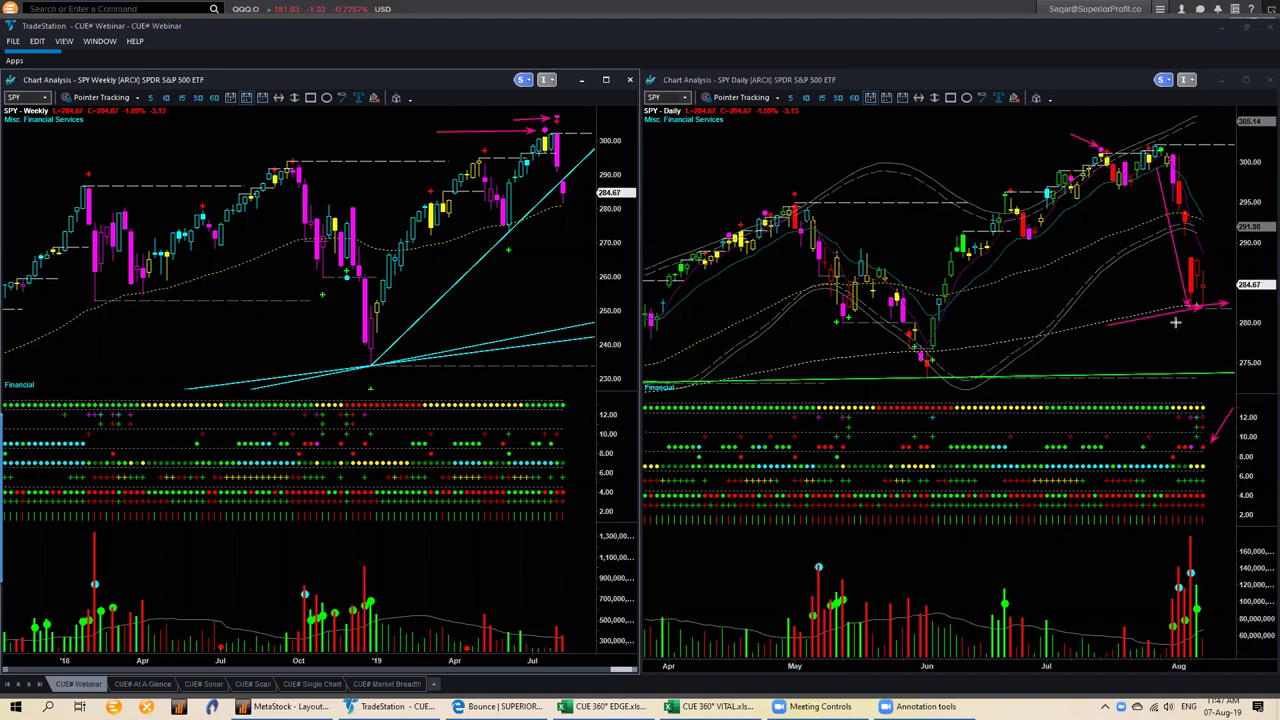
left_click_drag(1185, 226, 1212, 238)
left_click_drag(1093, 128, 1101, 143)
left_click_drag(572, 122, 614, 134)
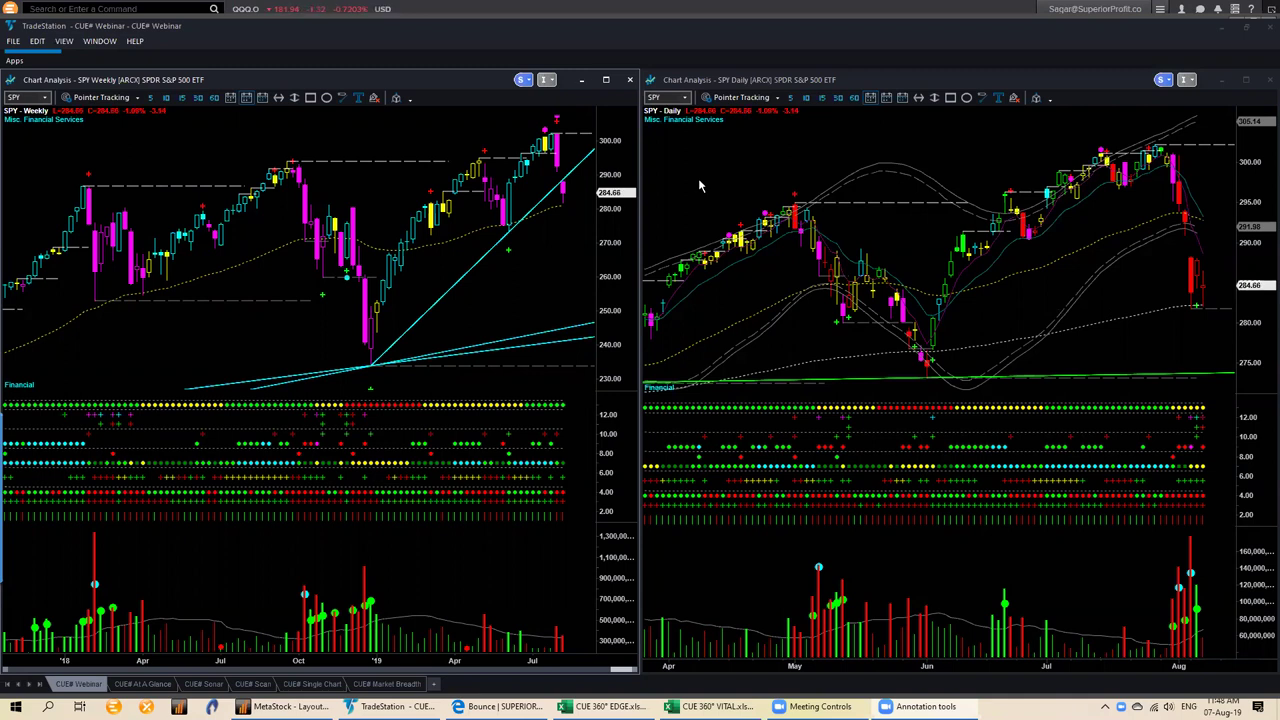
- Load the symbol DIA into the weekly and daily charts
left_click(698, 178)
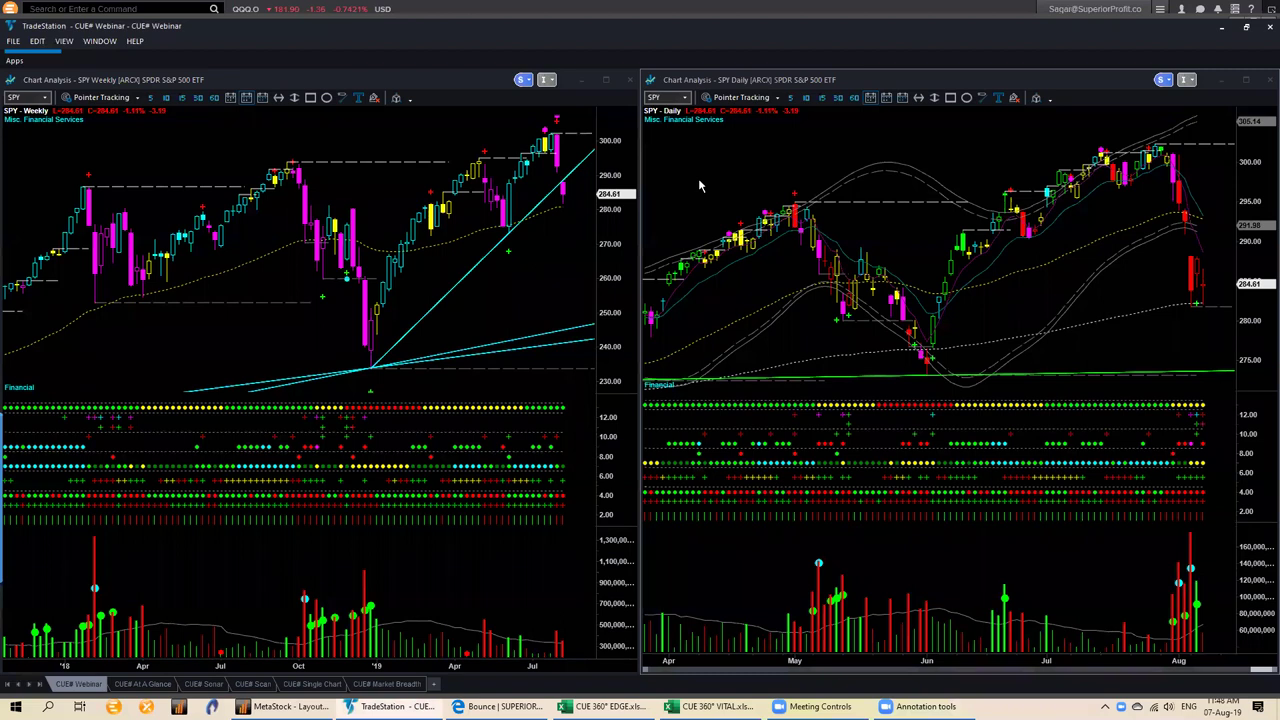
type("dia")
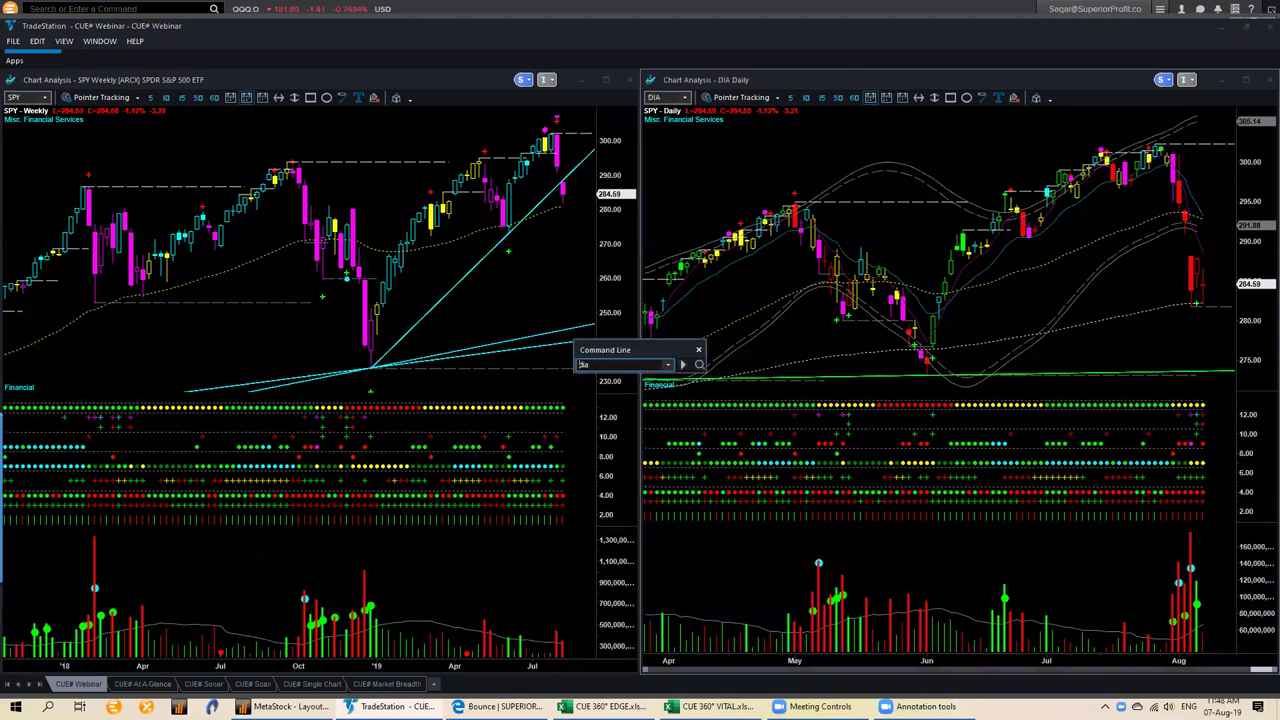
key("Return")
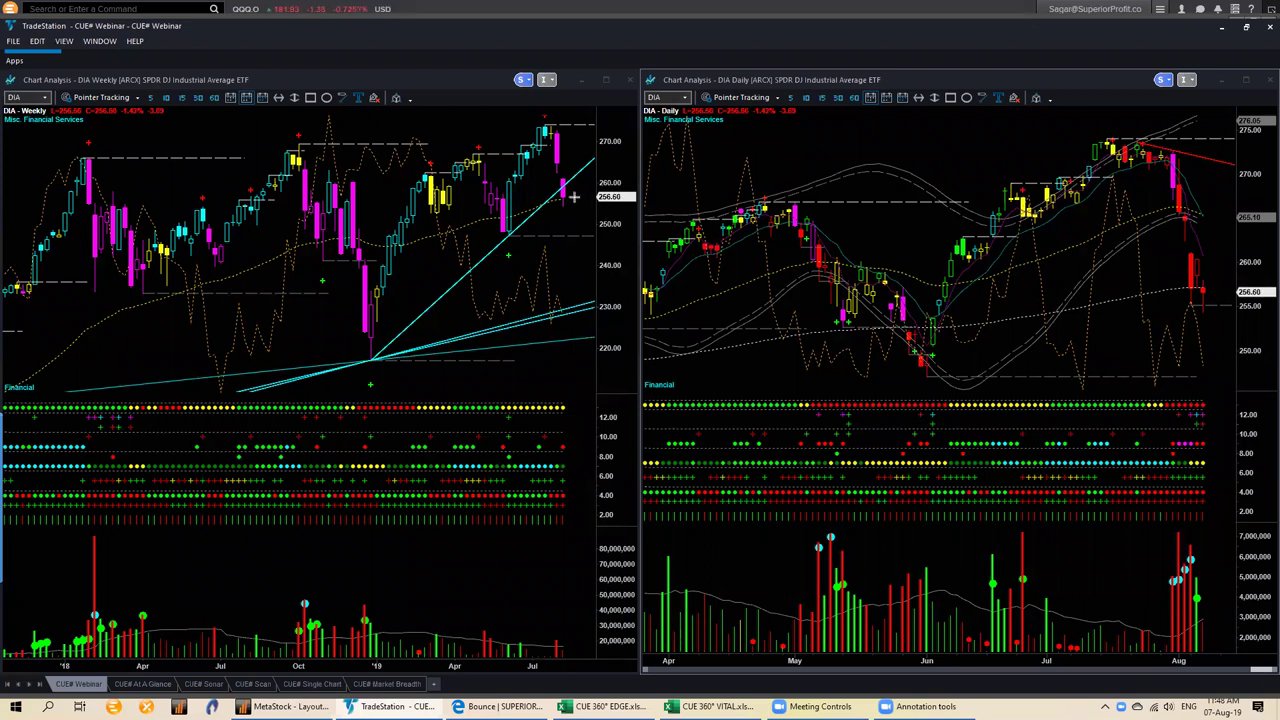
- Mark the latest weekly candle at the rising trendline and the daily dotted support line on the DIA charts with arrows, and clear them
left_click_drag(572, 197, 614, 223)
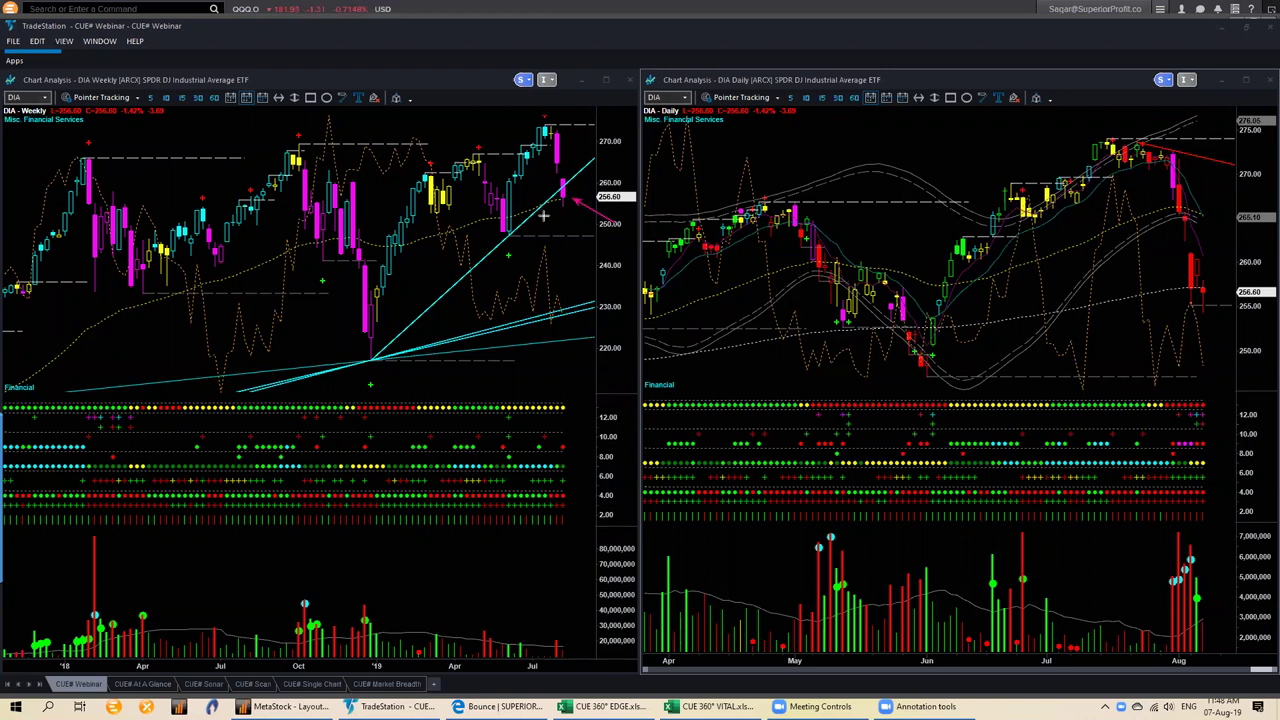
left_click_drag(537, 222, 556, 200)
mouse_move(1145, 294)
left_mouse_down()
mouse_move(1195, 288)
mouse_move(1240, 323)
left_mouse_up()
key("Escape")
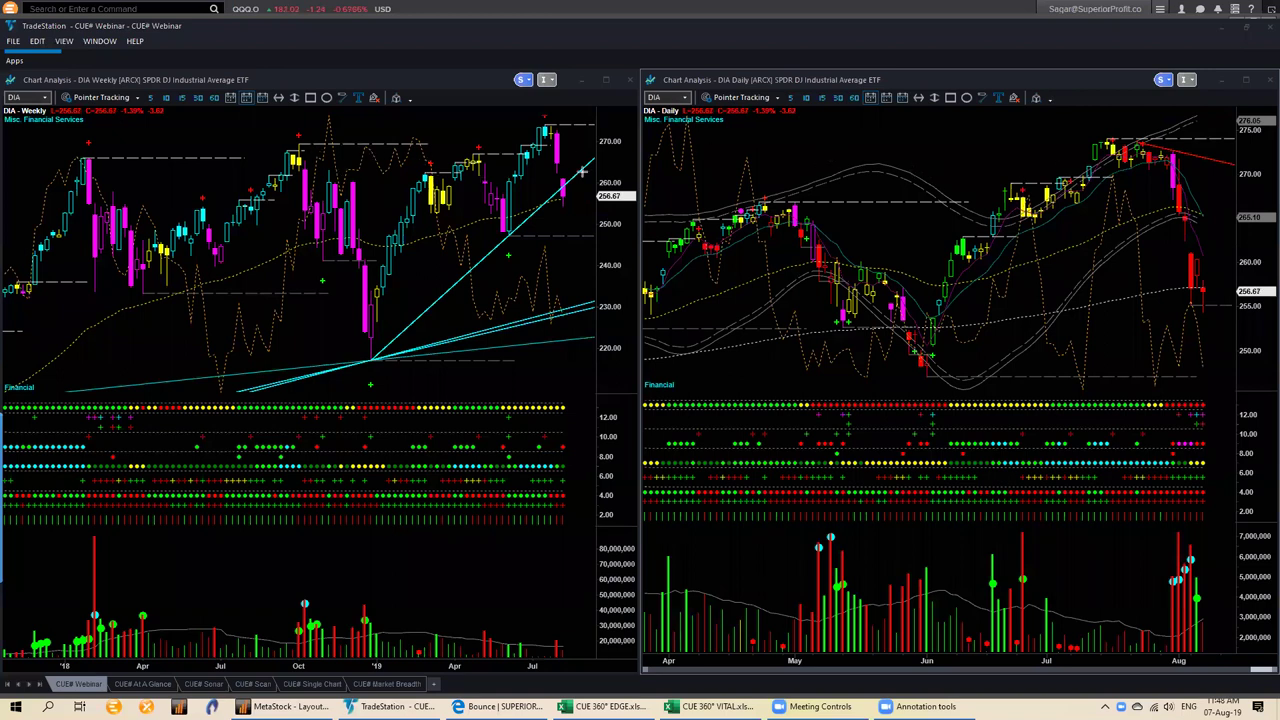
- Load the symbol IWM into the weekly and daily charts
left_click(789, 155)
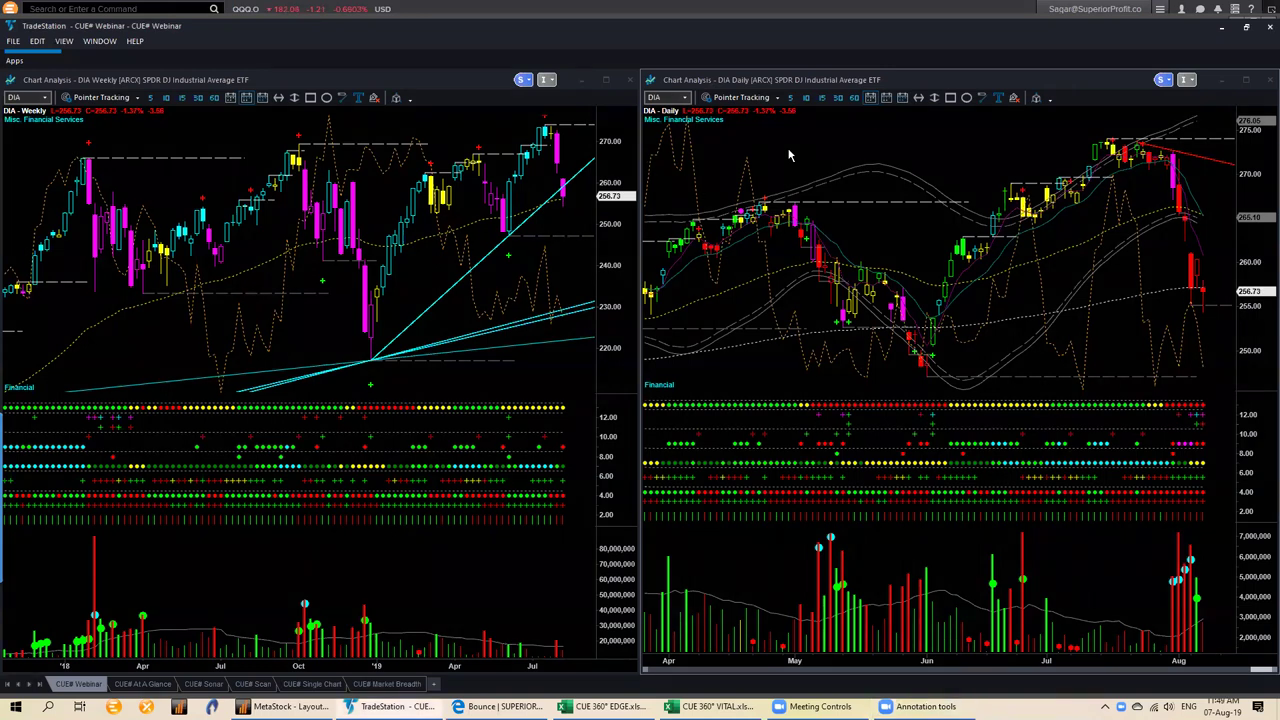
type("I")
key("Return")
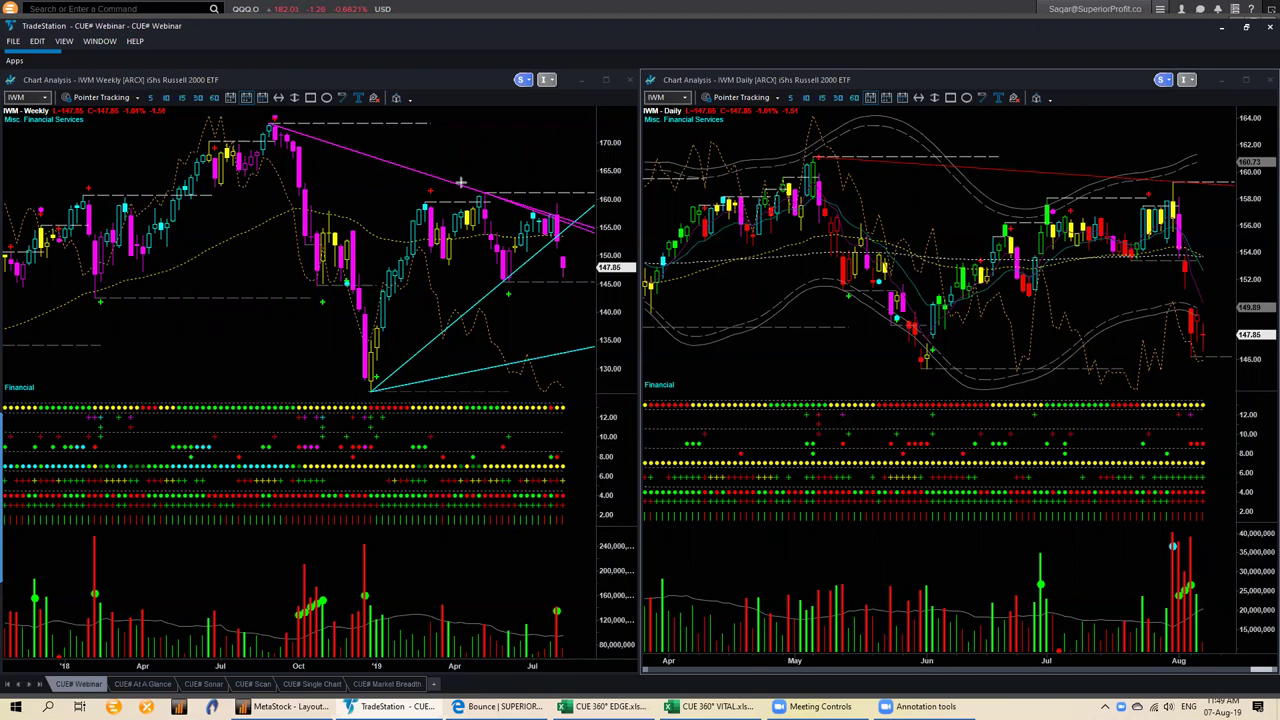
- Mark the falling resistance line, the rising trendline and the latest candles on the weekly IWM chart with arrows
left_click_drag(461, 184, 569, 221)
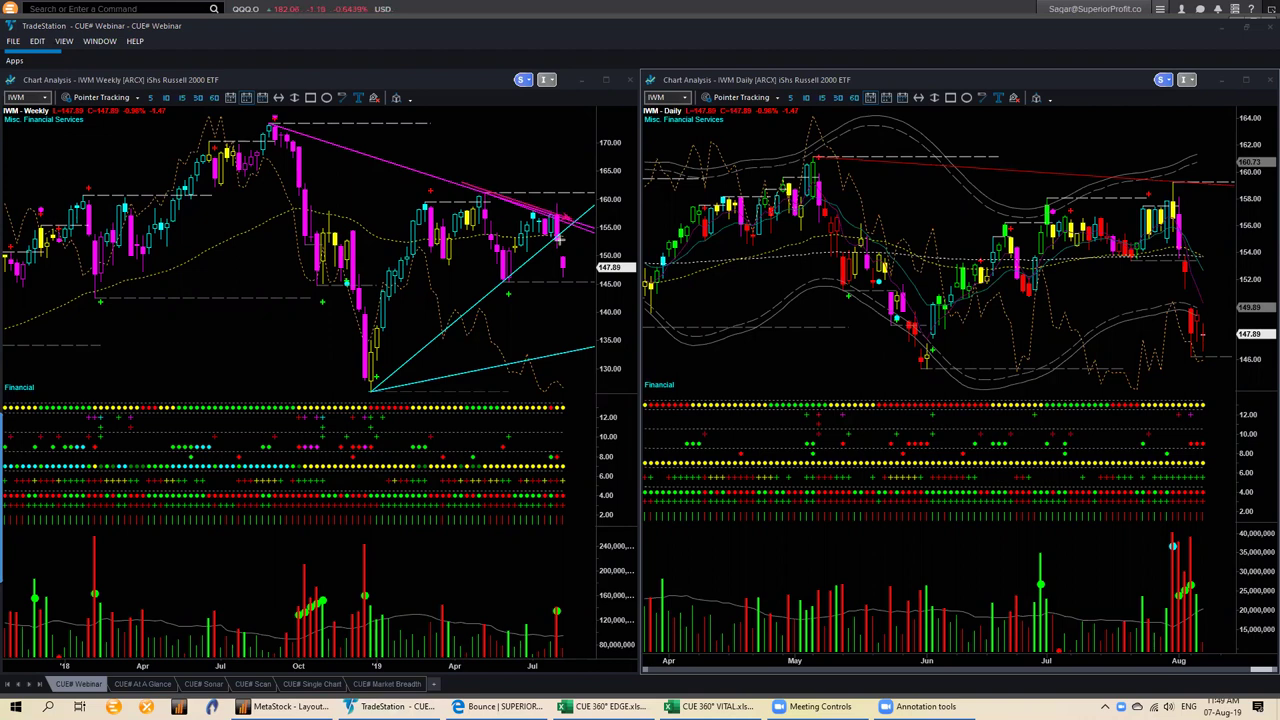
mouse_move(472, 311)
left_mouse_down()
mouse_move(545, 252)
mouse_move(560, 203)
left_mouse_up()
mouse_move(536, 288)
left_mouse_down()
mouse_move(553, 248)
mouse_move(566, 260)
left_mouse_up()
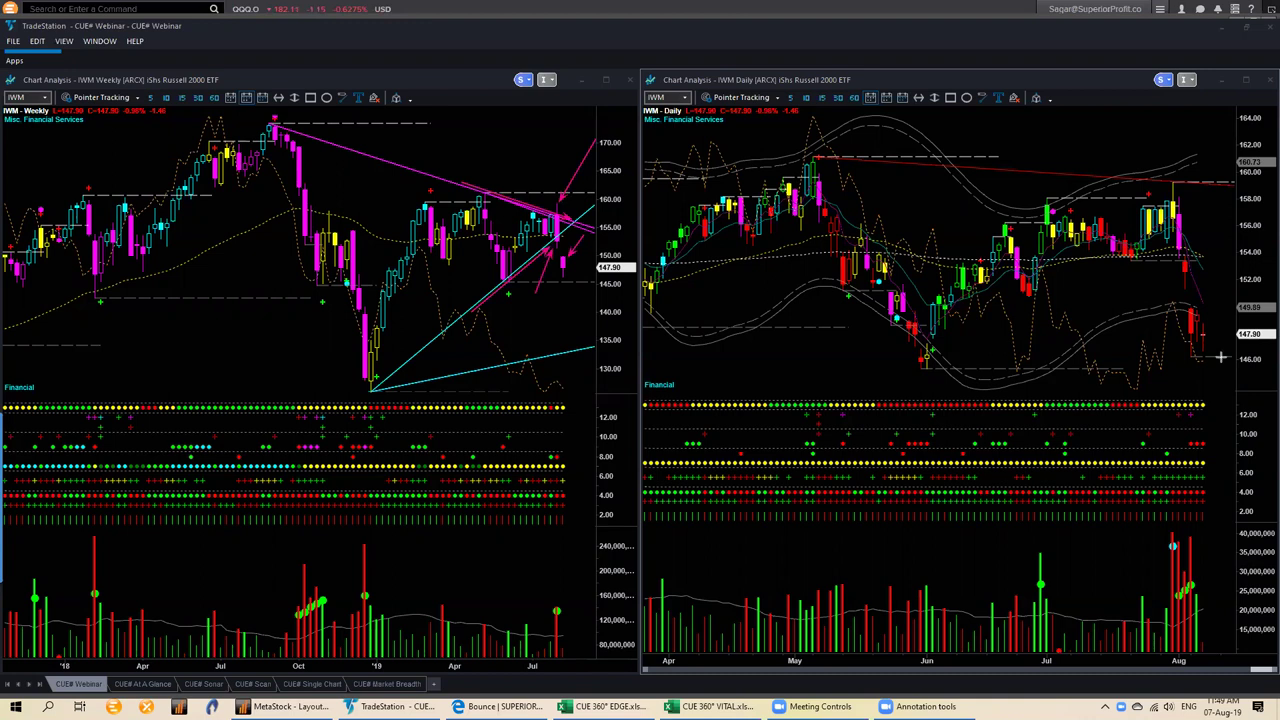
- Mark the dotted average, lower band, latest indicator dots and August drop on the daily IWM chart with arrows, and clear all annotations
left_click_drag(1180, 252, 1228, 262)
left_click_drag(1182, 306, 1222, 322)
left_click_drag(1221, 409, 1205, 437)
left_click_drag(1161, 267, 1185, 327)
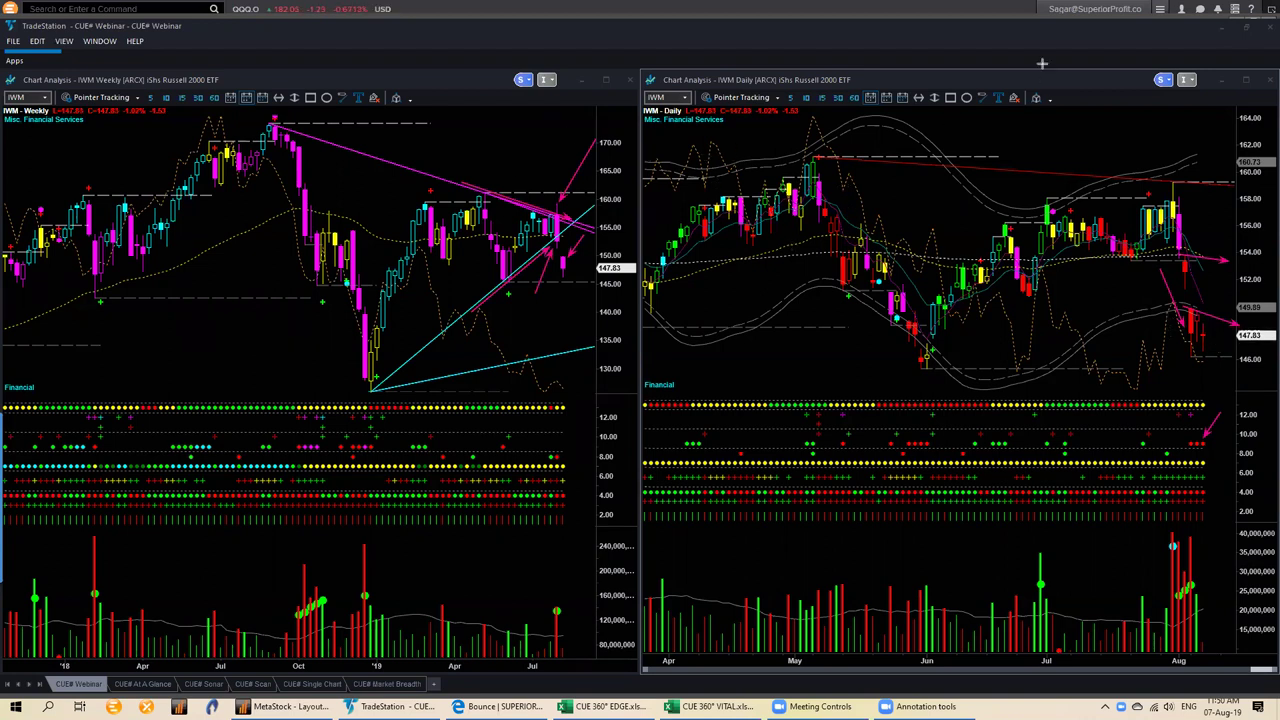
key("Escape")
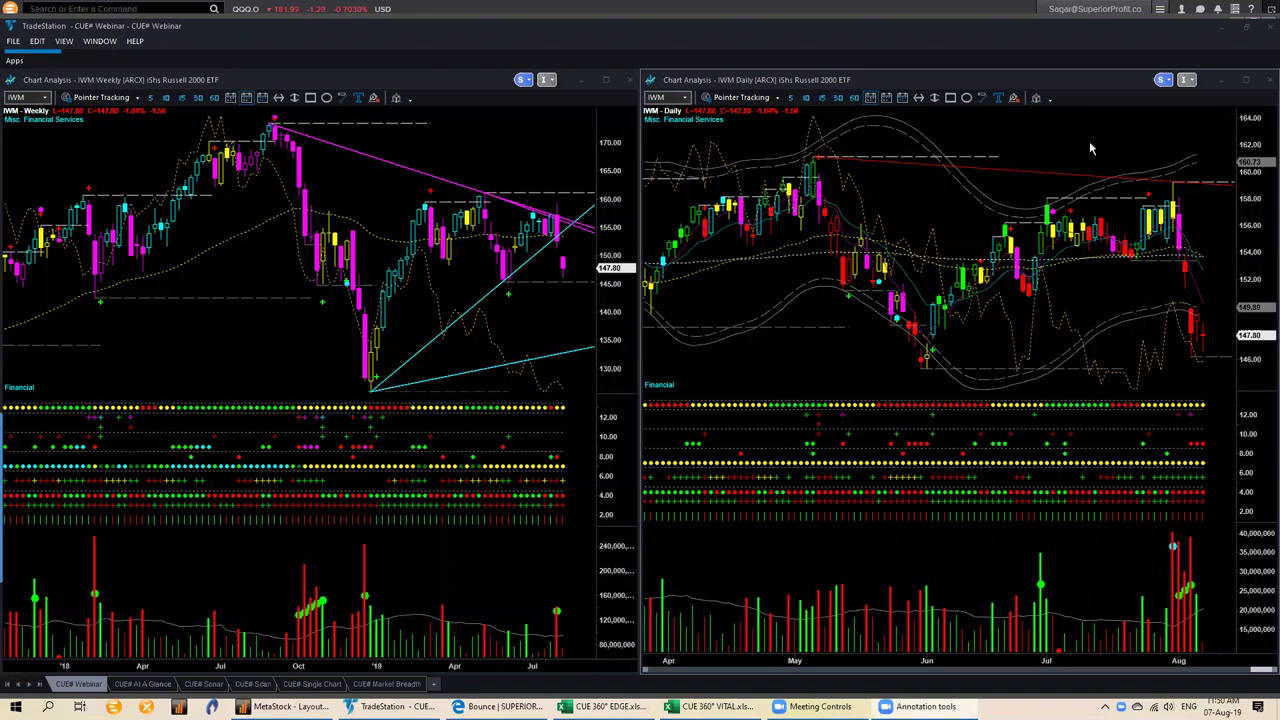
- Load the symbol QQQ into the weekly and daily charts
type("qqq")
key("Return")
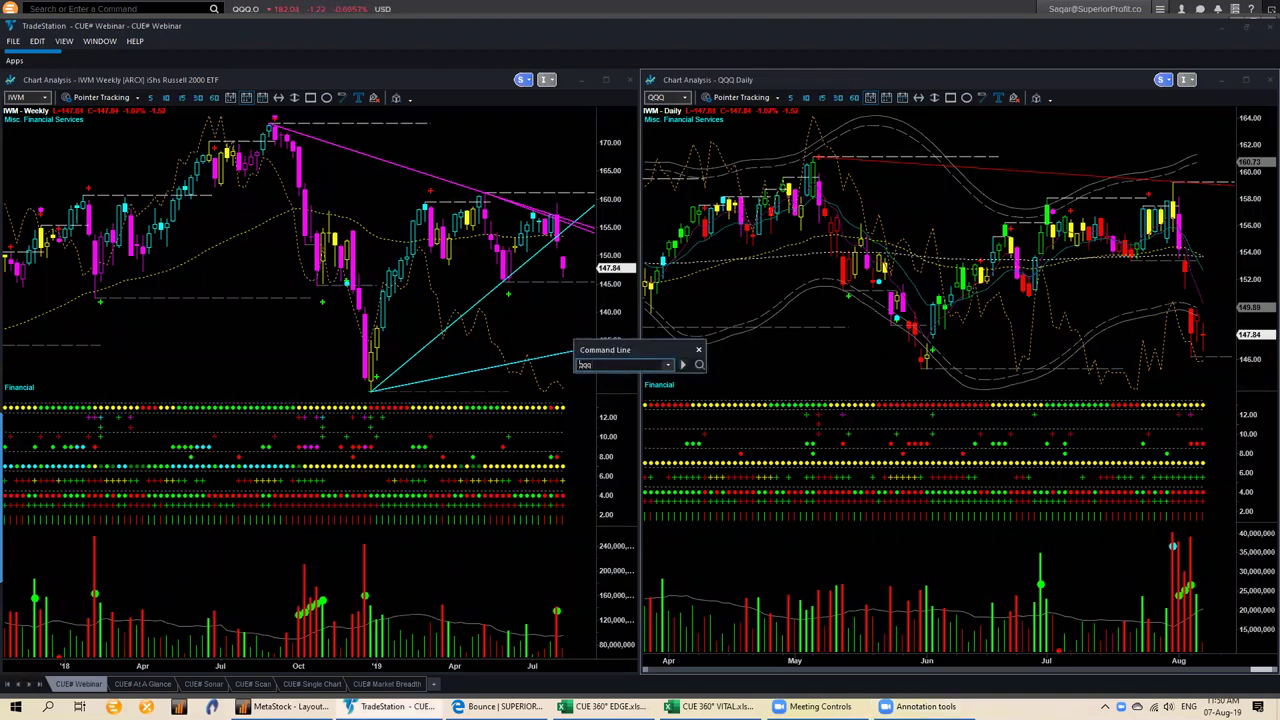
key("Return")
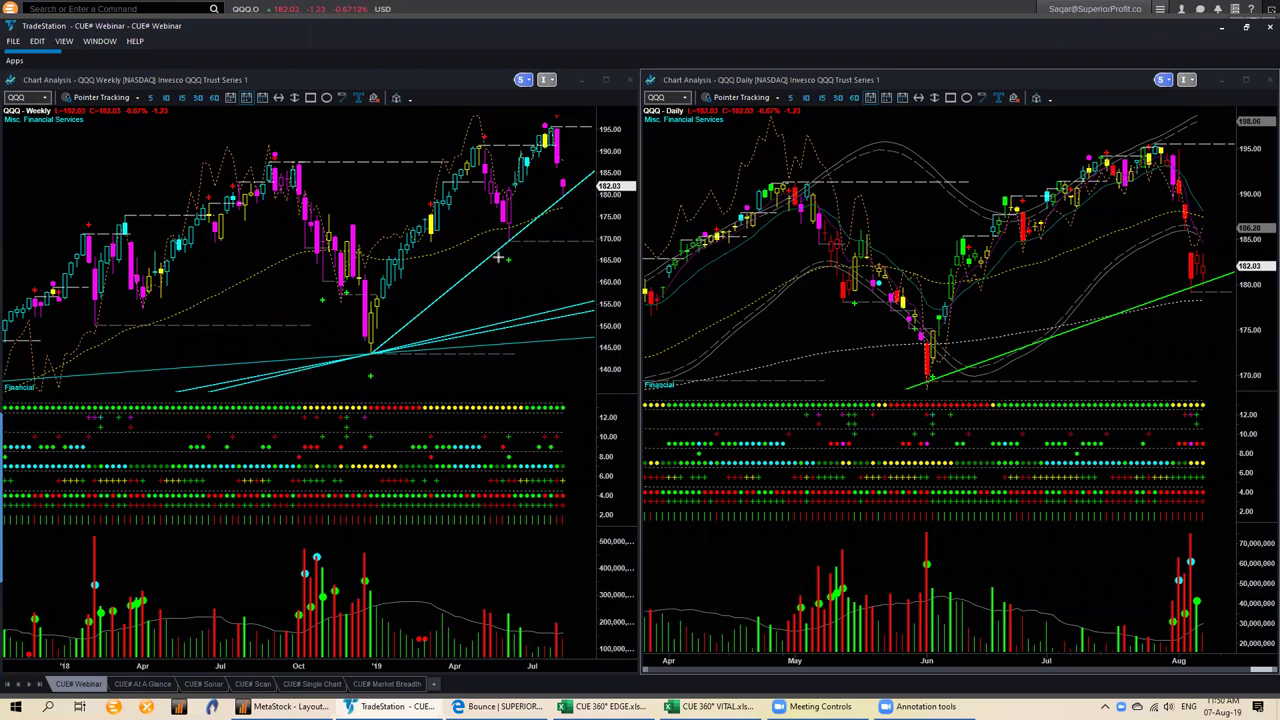
- Mark the rising weekly trendline, the green daily support line and the latest daily candles on the QQQ charts with arrows, and clear them
left_click_drag(497, 258, 576, 192)
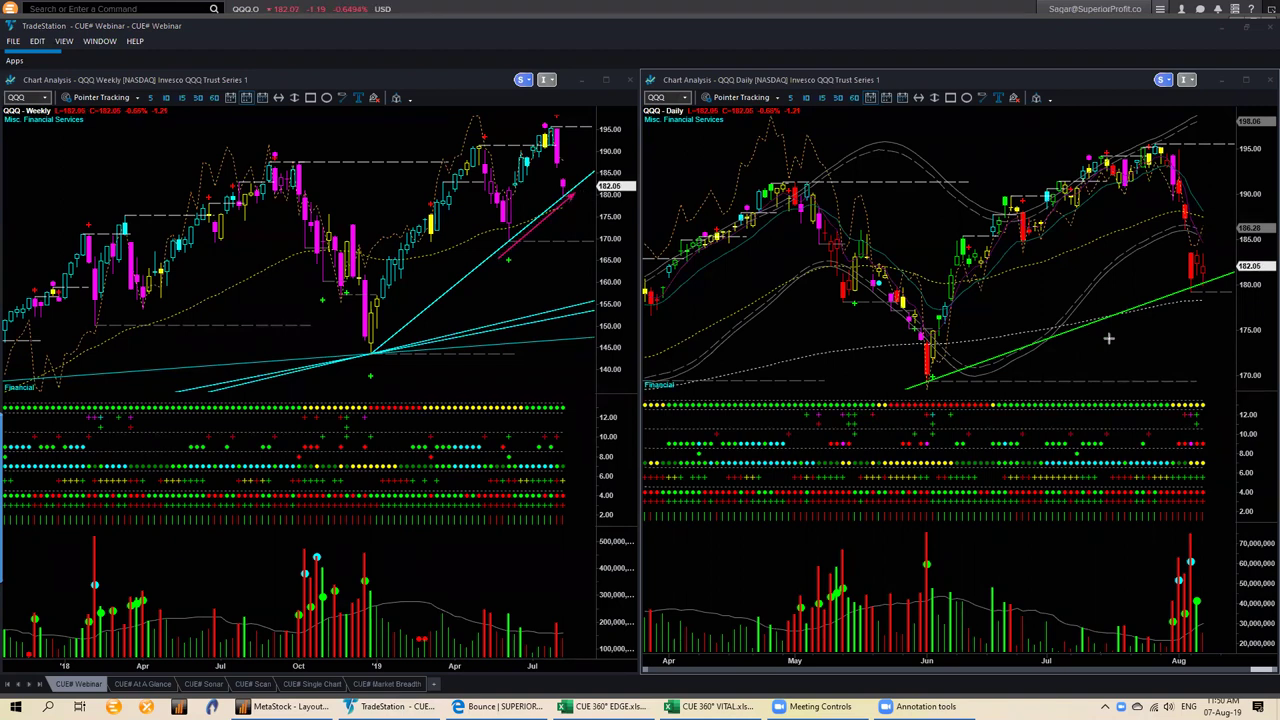
left_click_drag(1050, 342, 1227, 281)
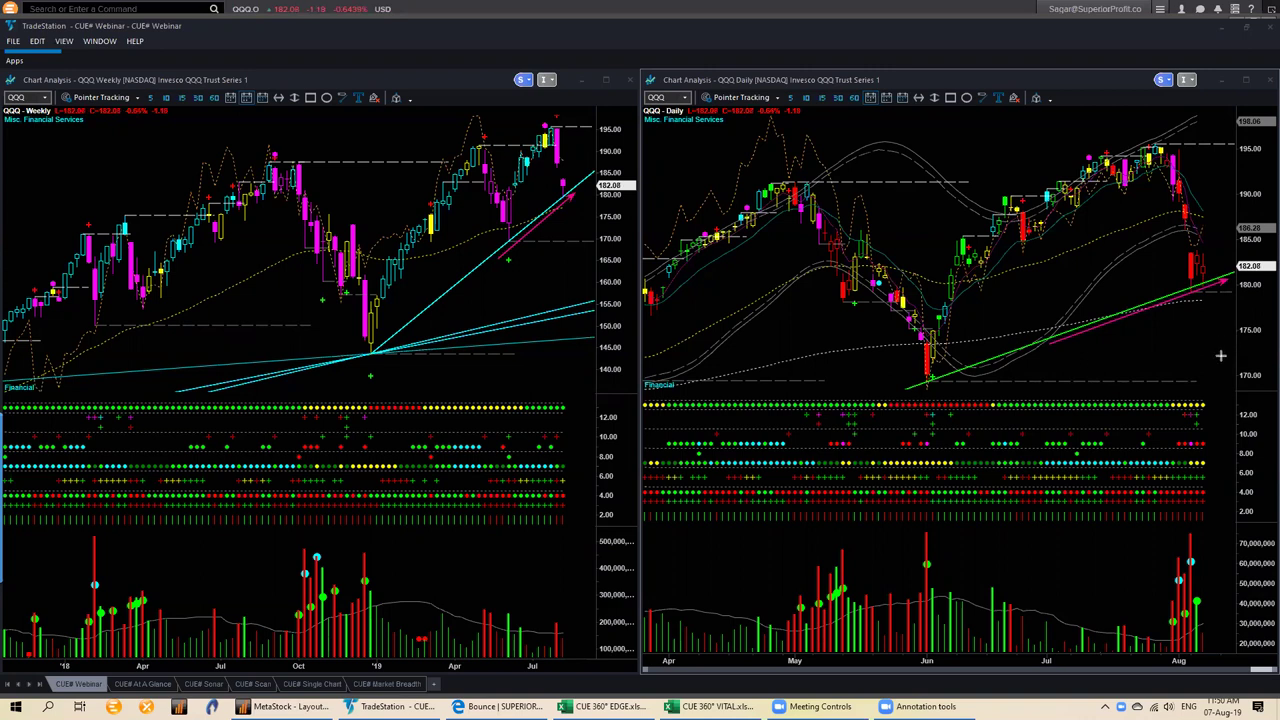
left_click_drag(1220, 353, 1197, 290)
left_click_drag(1219, 226, 1198, 247)
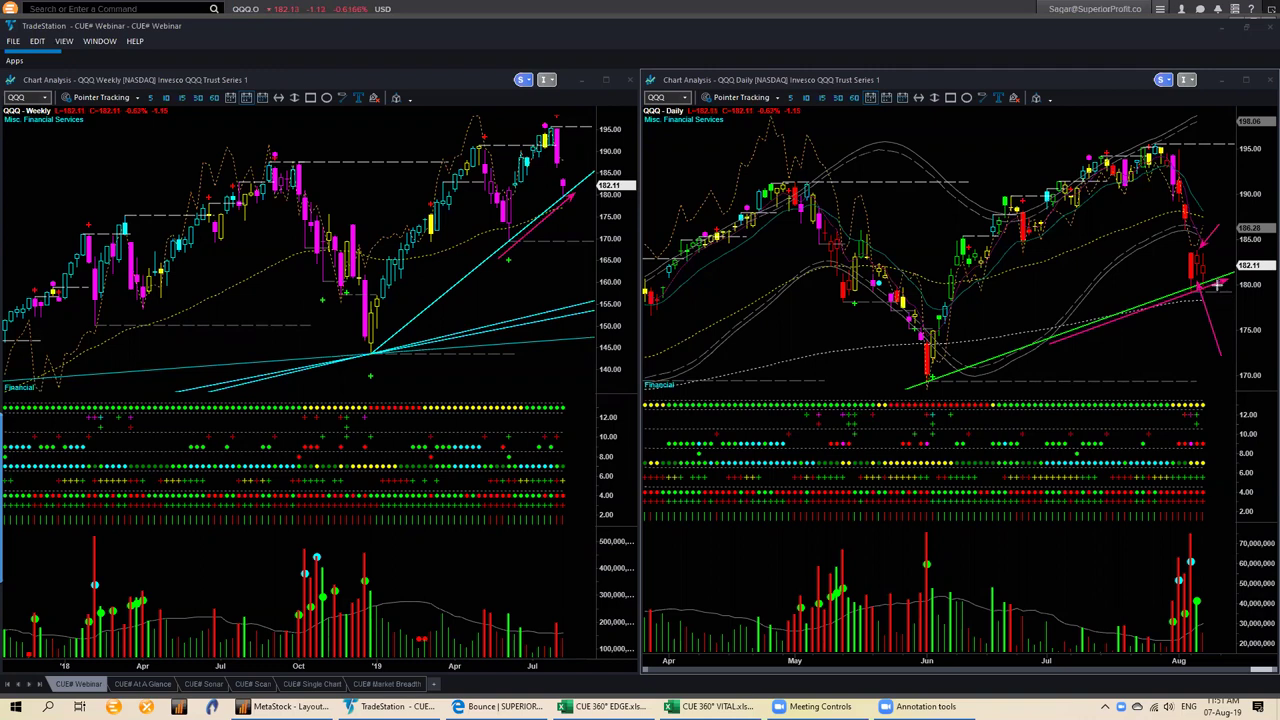
left_click_drag(1232, 240, 1208, 275)
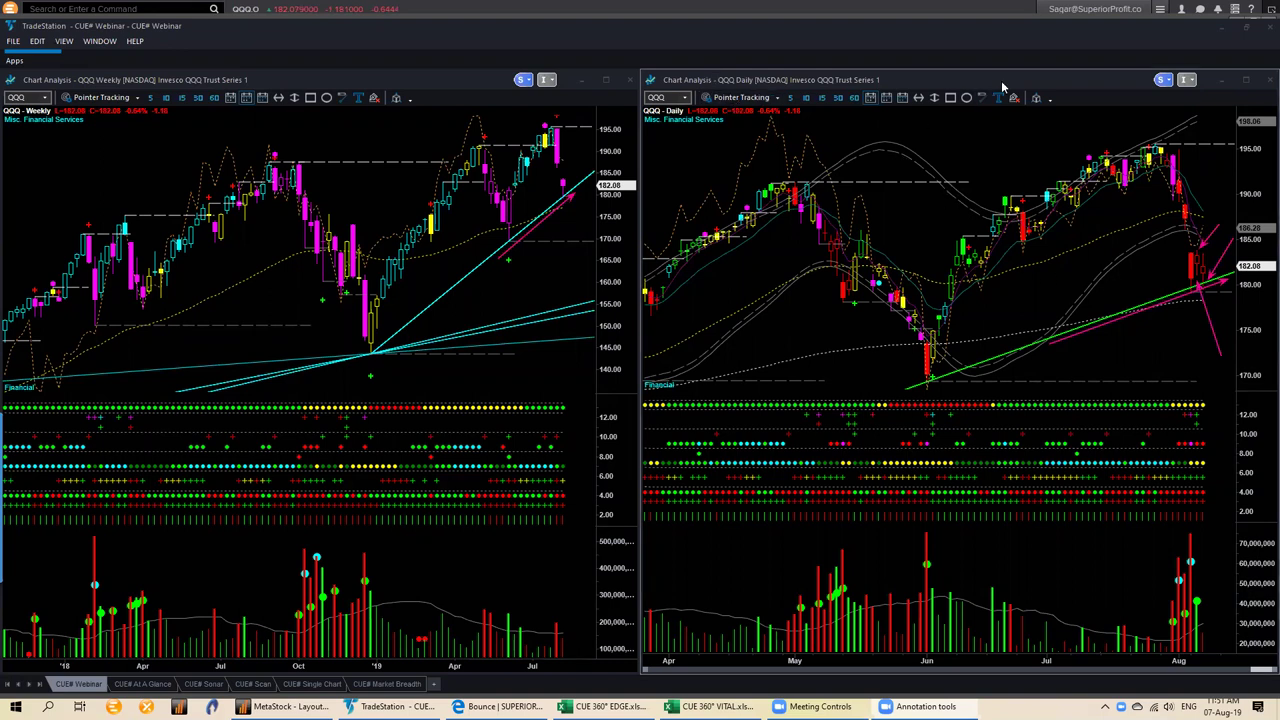
mouse_move(1163, 290)
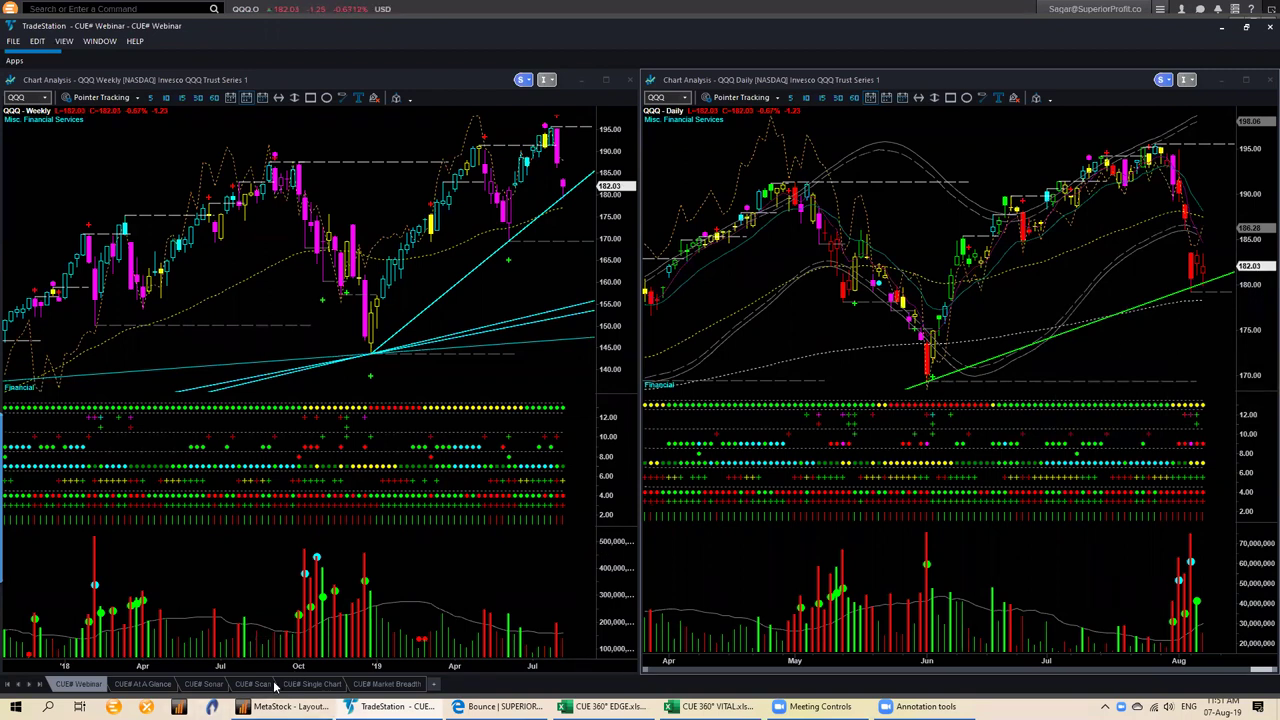
- Open the CUE# Single Chart workspace and place a horizontal line at about 183.70 on the 10-minute QQQ chart
left_click(305, 685)
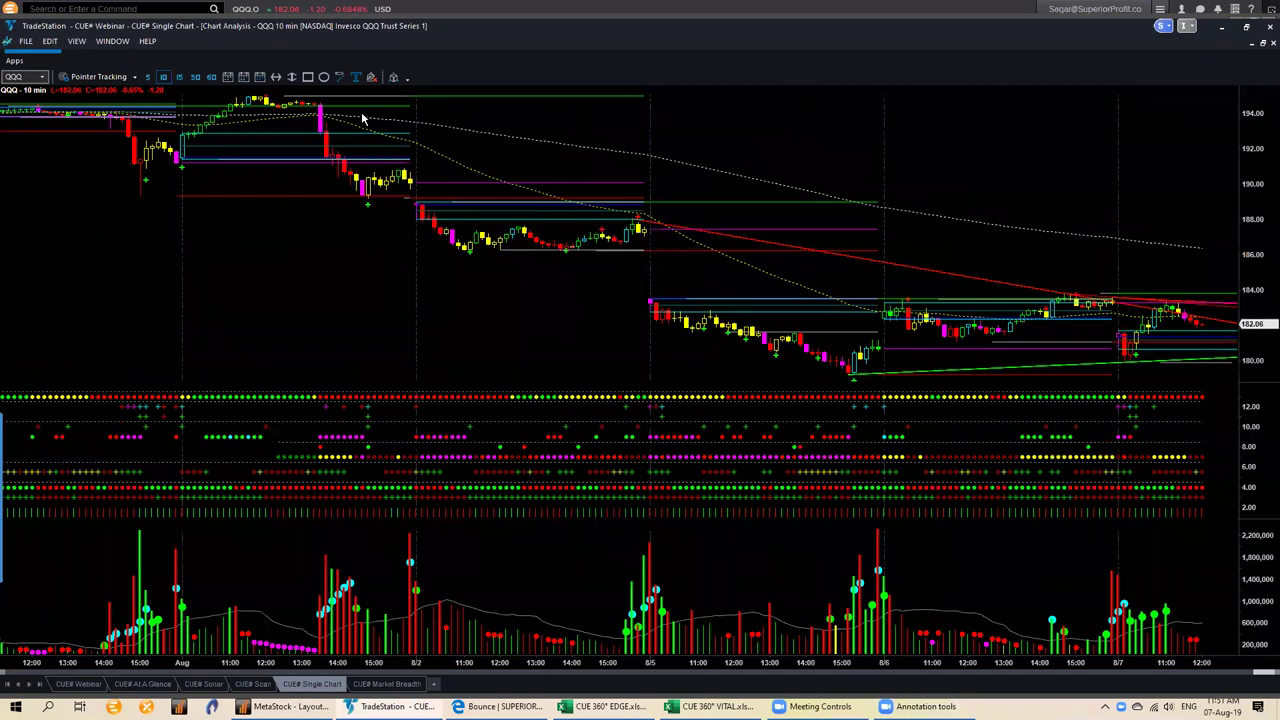
left_click(277, 78)
left_click(455, 295)
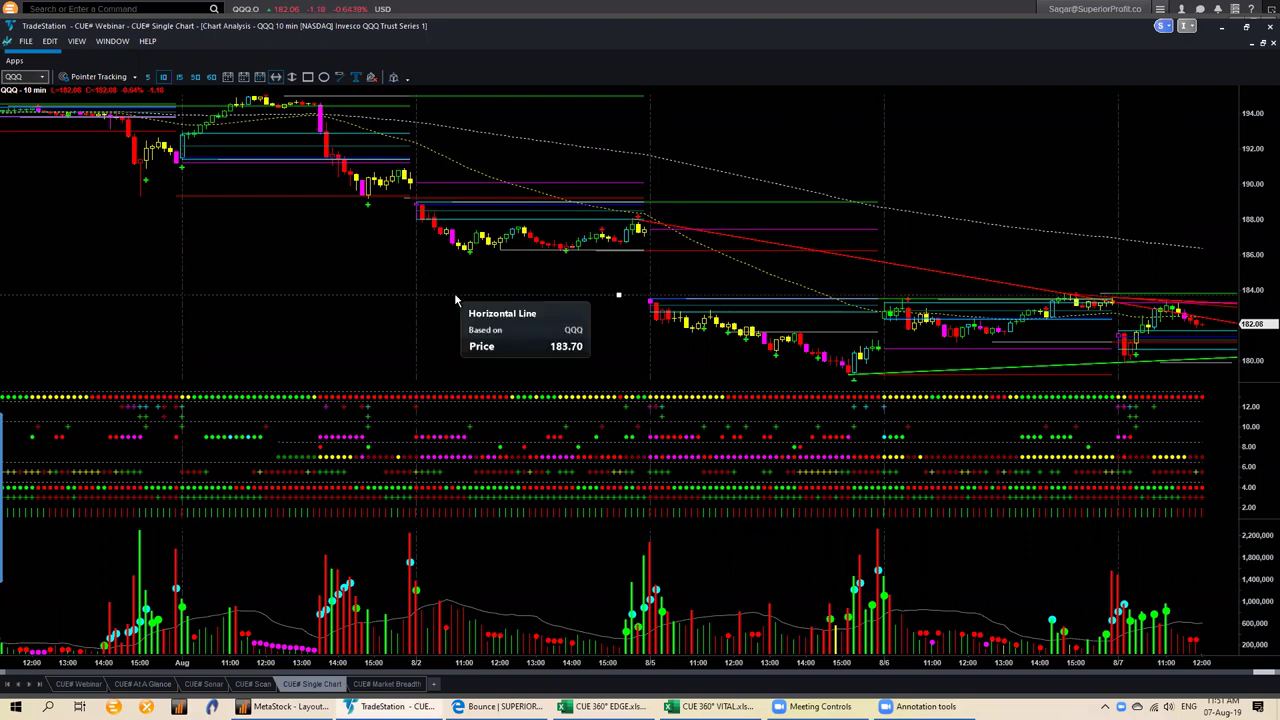
- Set the horizontal line's price to 180.20 in its data settings
double_click(455, 296)
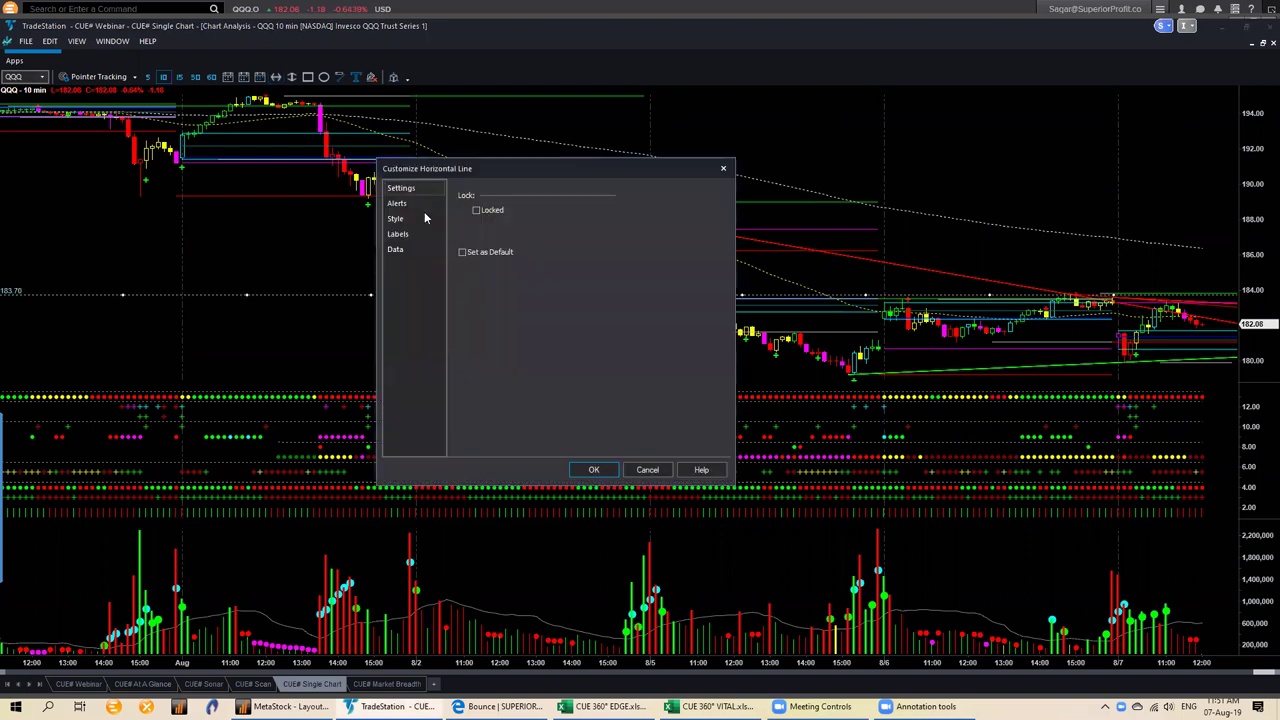
left_click(396, 249)
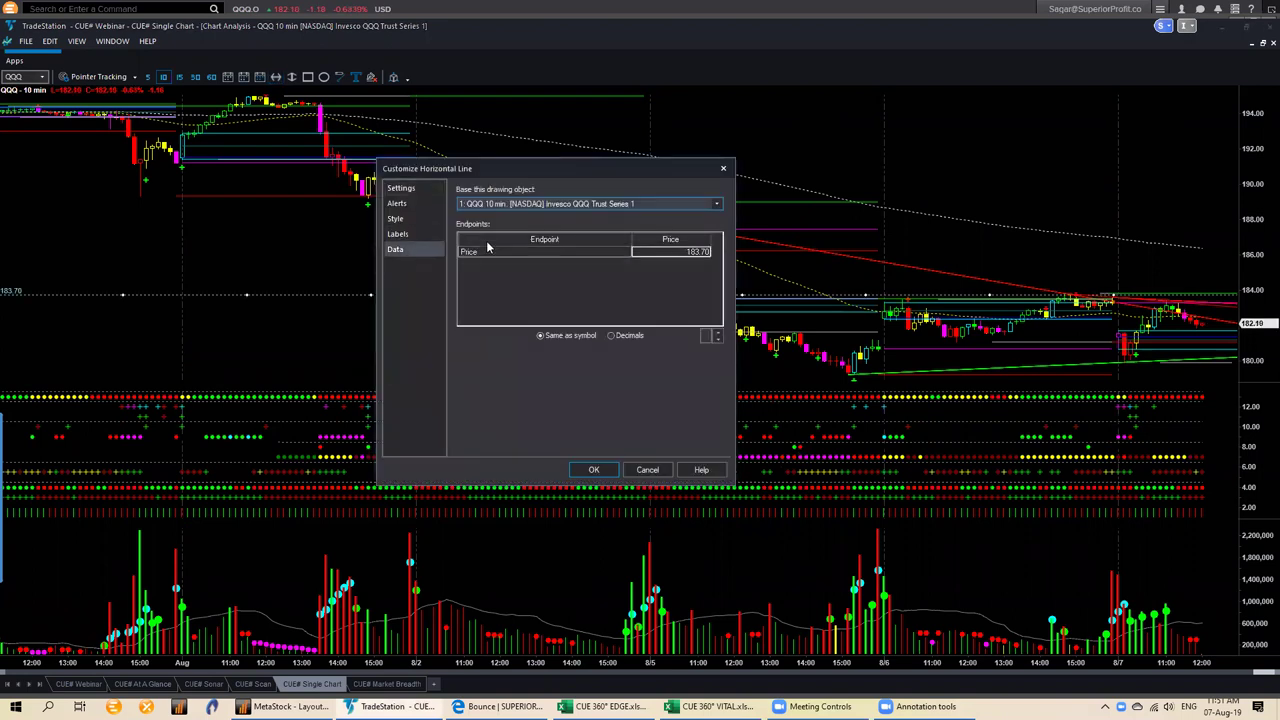
left_click(697, 251)
type("18")
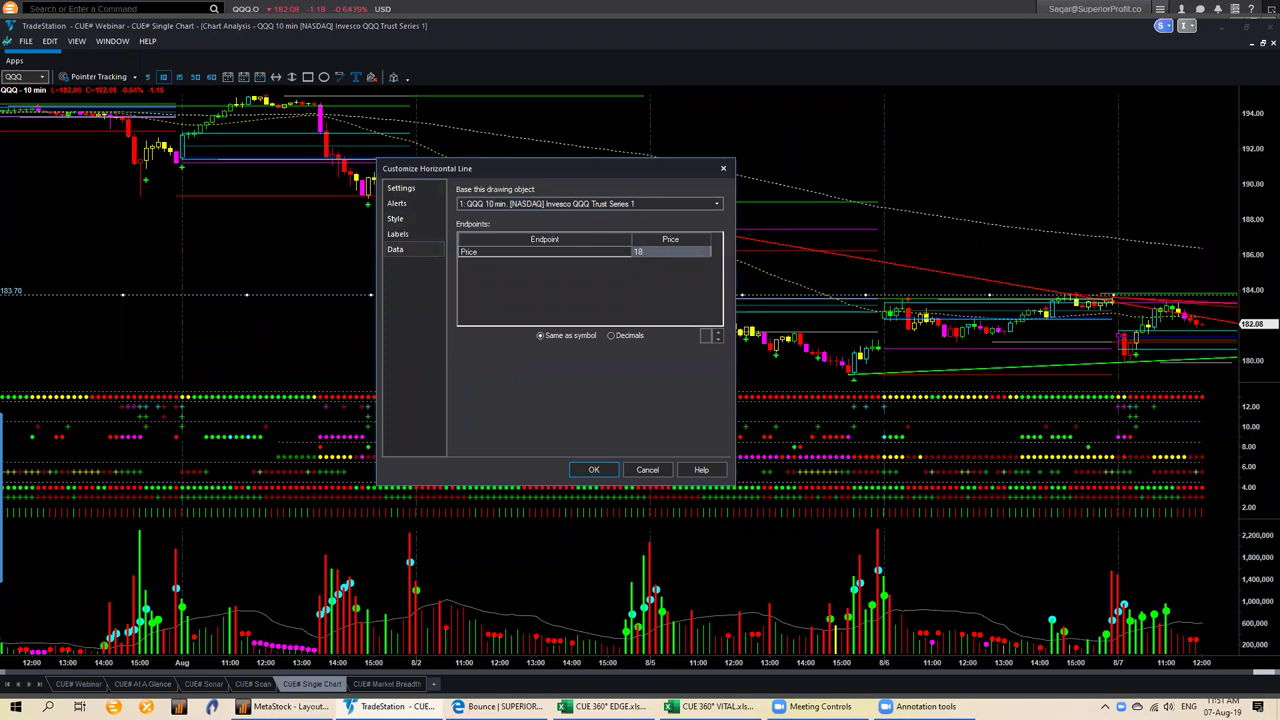
type("0")
key("Return")
key("Return")
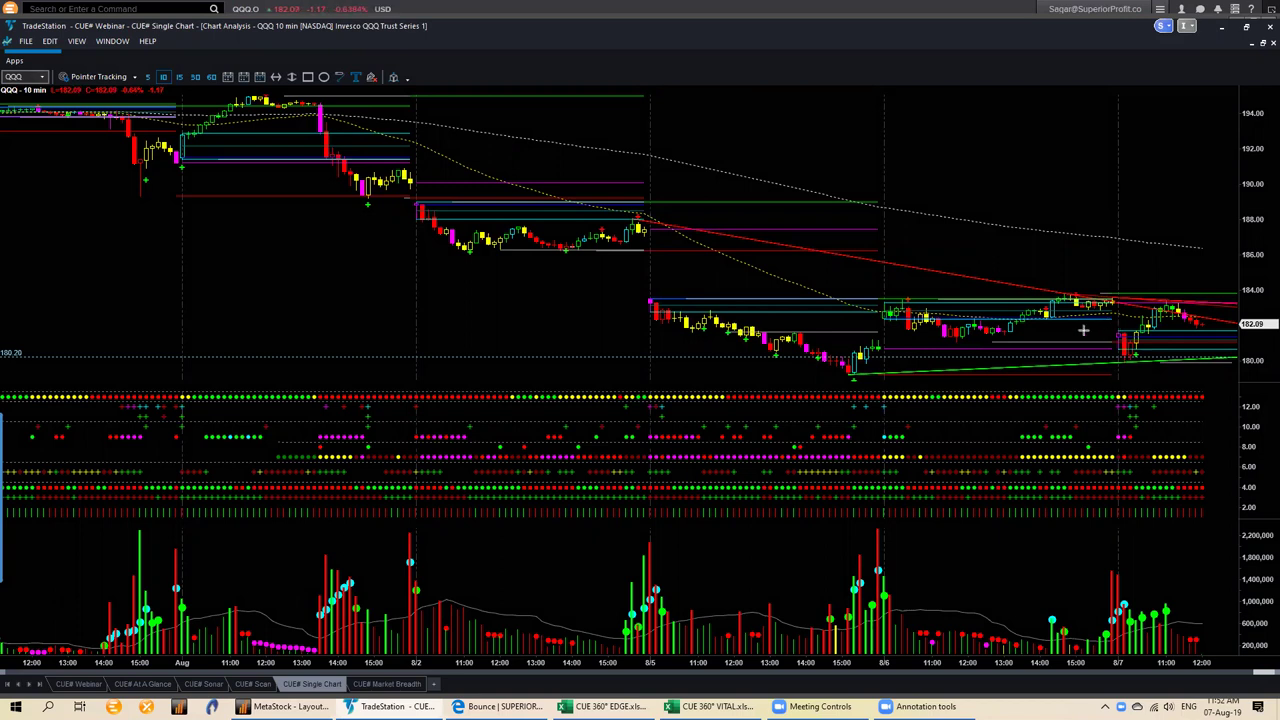
- Mark the 8/7 opening gap, the previous close and the low near the 180.20 line on the 10-minute QQQ chart with arrows, and clear them
mouse_move(1094, 337)
left_mouse_down()
mouse_move(1082, 334)
mouse_move(1115, 338)
left_mouse_up()
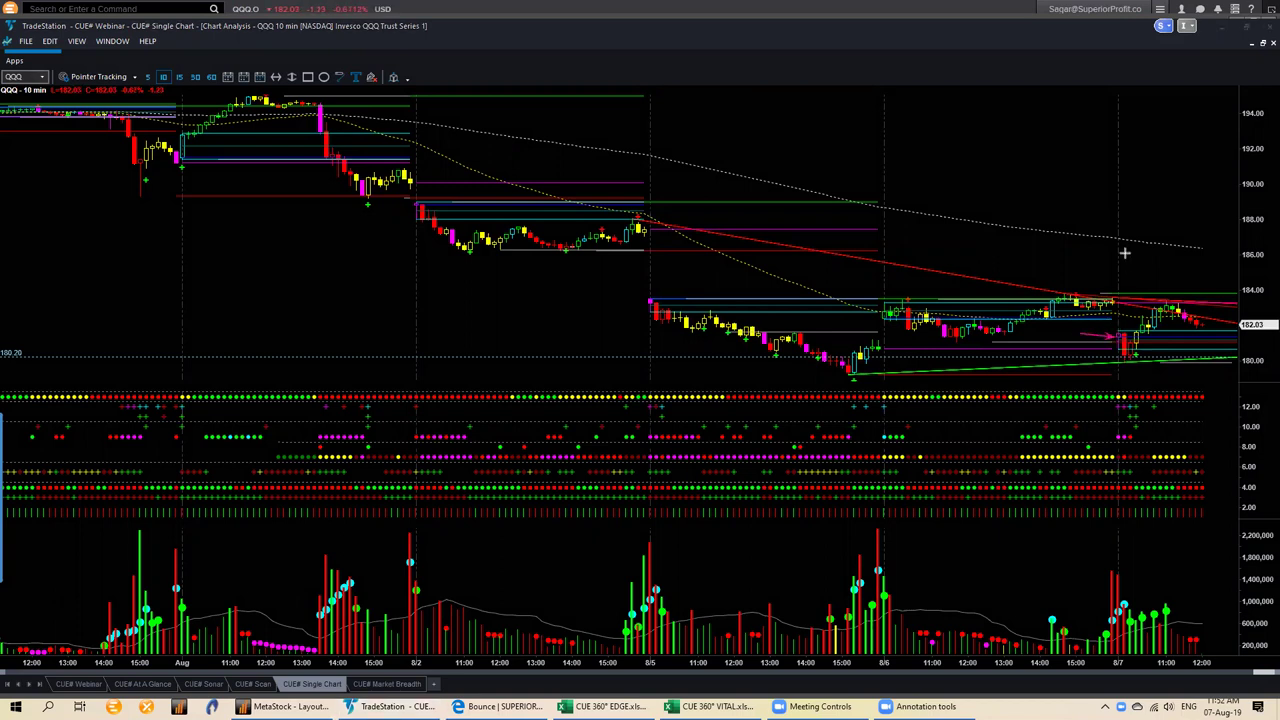
left_click_drag(1125, 250, 1117, 298)
left_click_drag(1052, 358, 1121, 359)
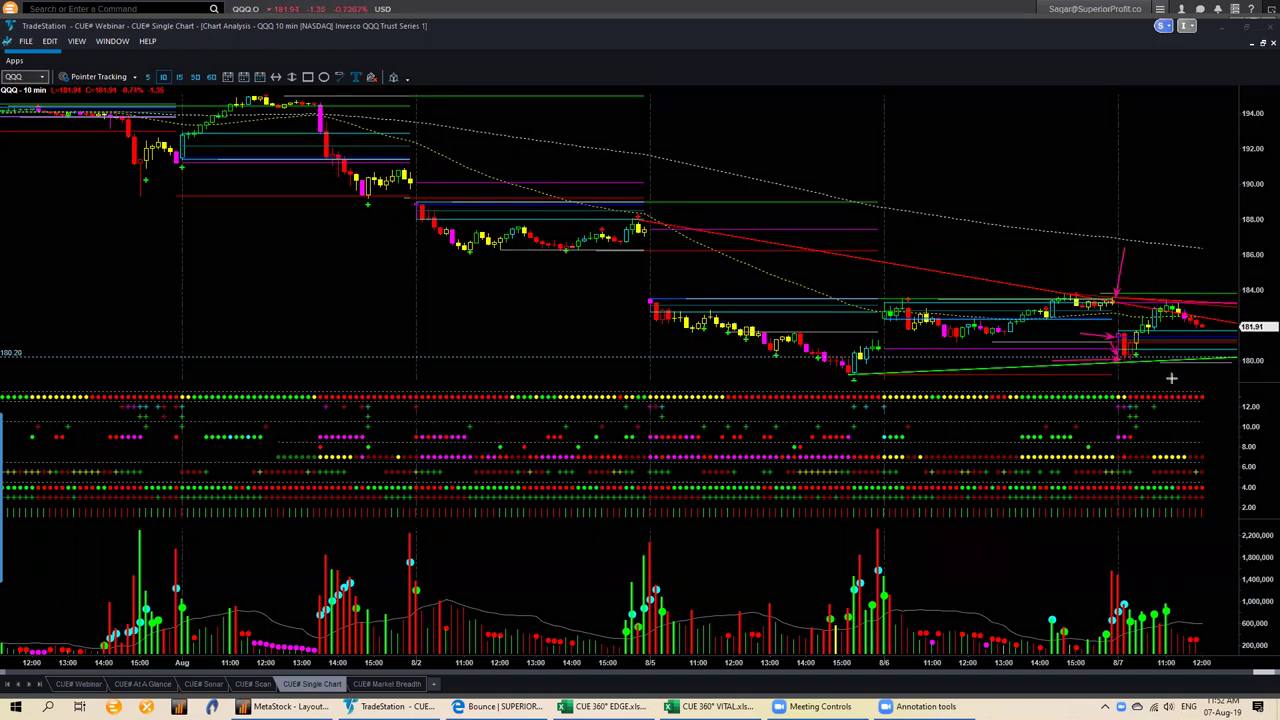
left_click(1169, 381)
left_click_drag(1147, 370, 1137, 358)
left_click_drag(1131, 362, 1136, 397)
left_click_drag(68, 158, 33, 101)
key("Escape")
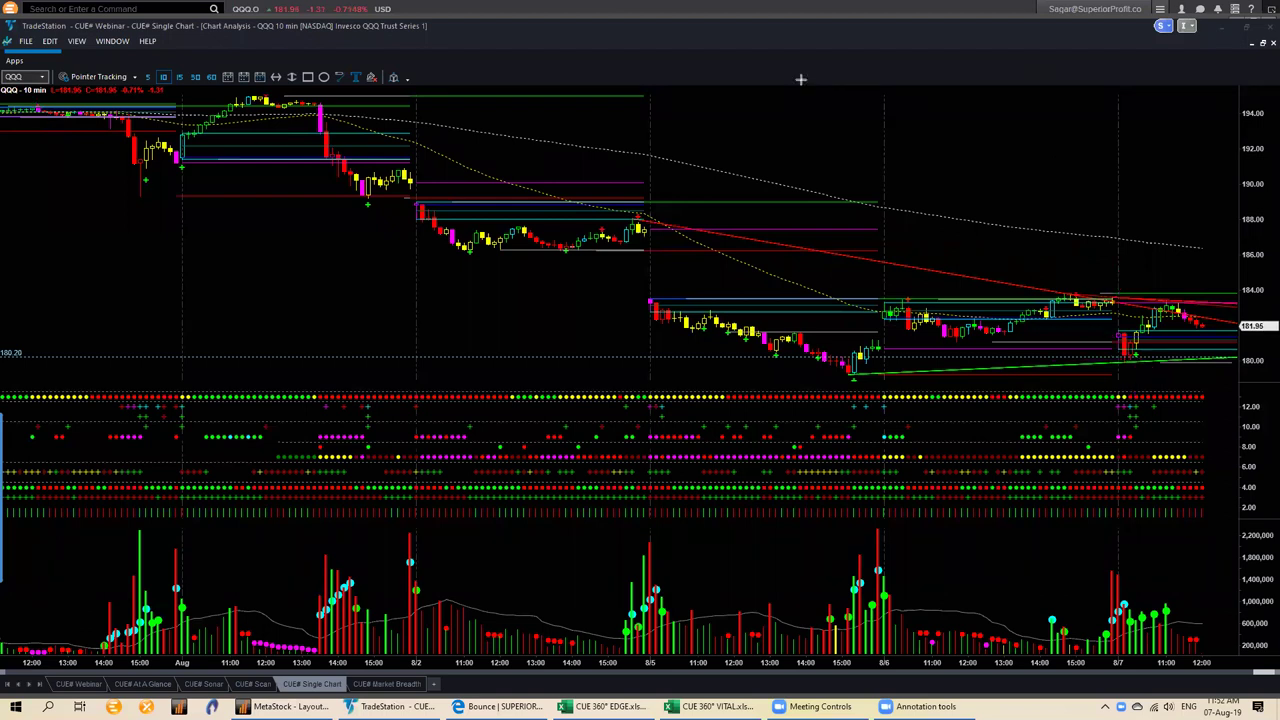
- Switch the QQQ chart to 5-minute bars and mark the 180.20 horizontal line with an arrow along it
left_click(148, 77)
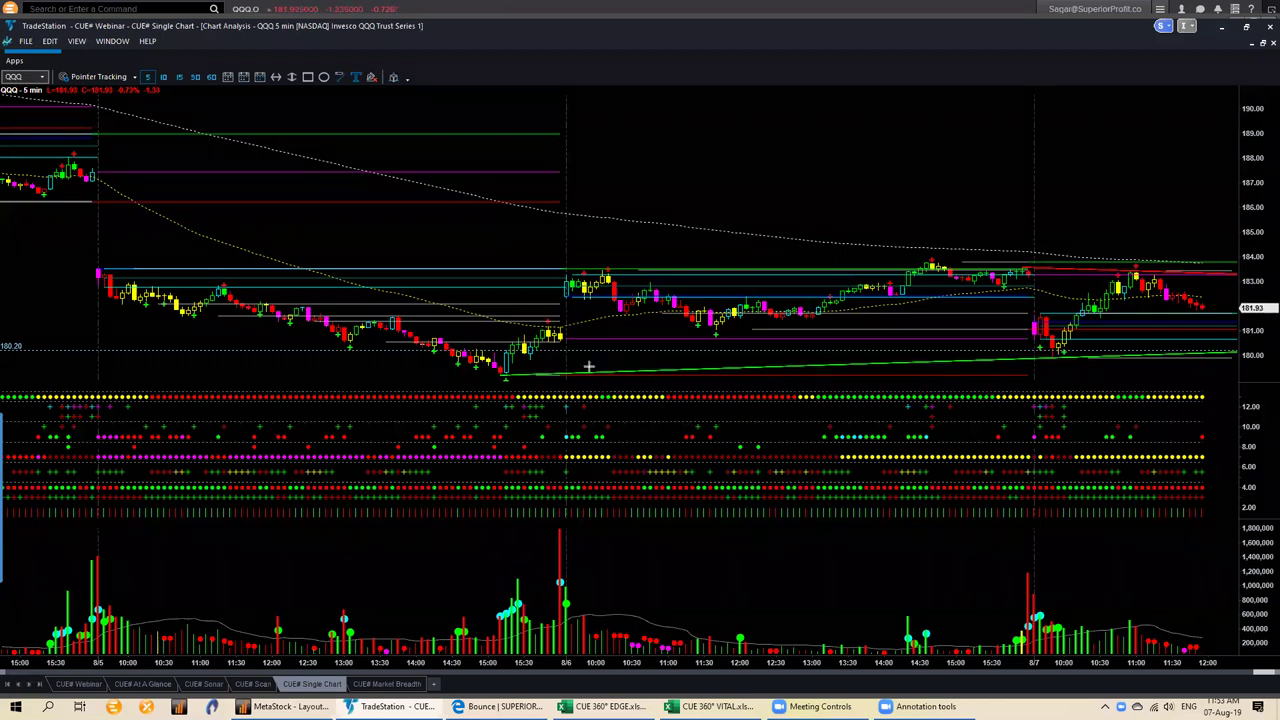
left_click_drag(596, 350, 817, 350)
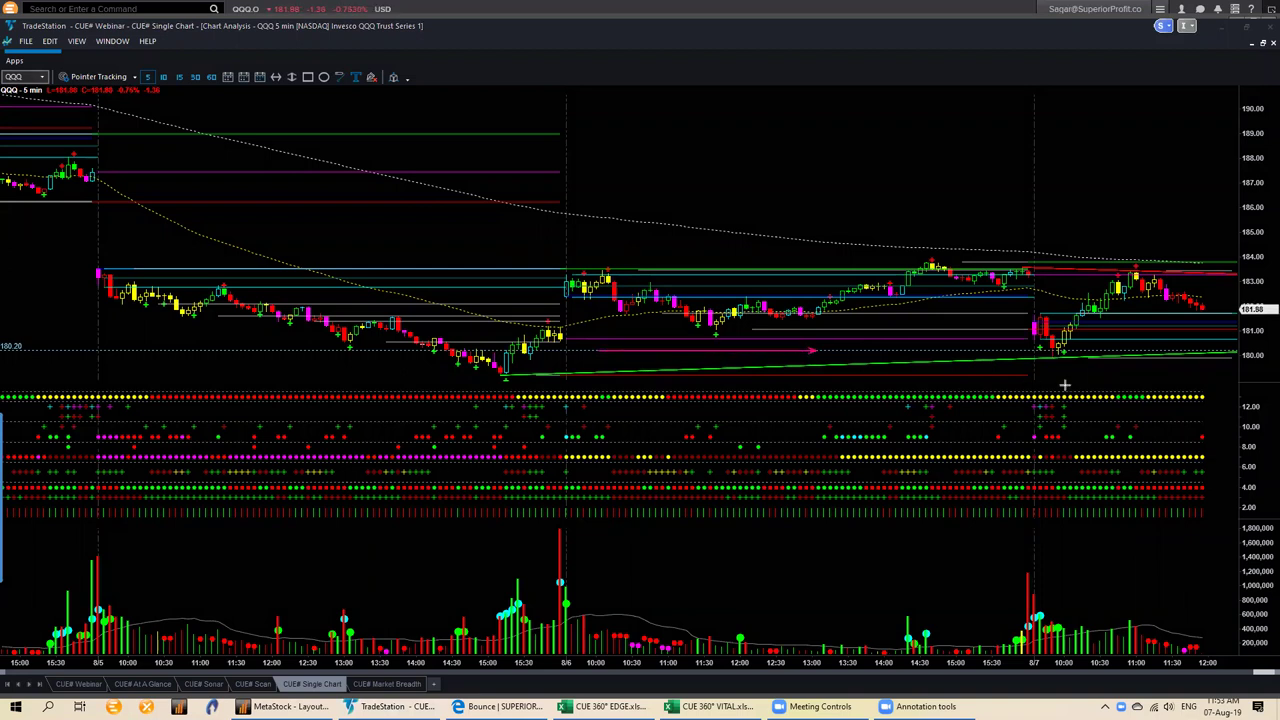
- Mark the 8/7 opening gap, the low, its indicator signals and the rise to resistance on the 5-minute QQQ chart with arrows, and clear them
left_click_drag(1003, 320, 1033, 327)
mouse_move(1093, 374)
left_mouse_down()
mouse_move(1069, 360)
mouse_move(1066, 398)
left_mouse_up()
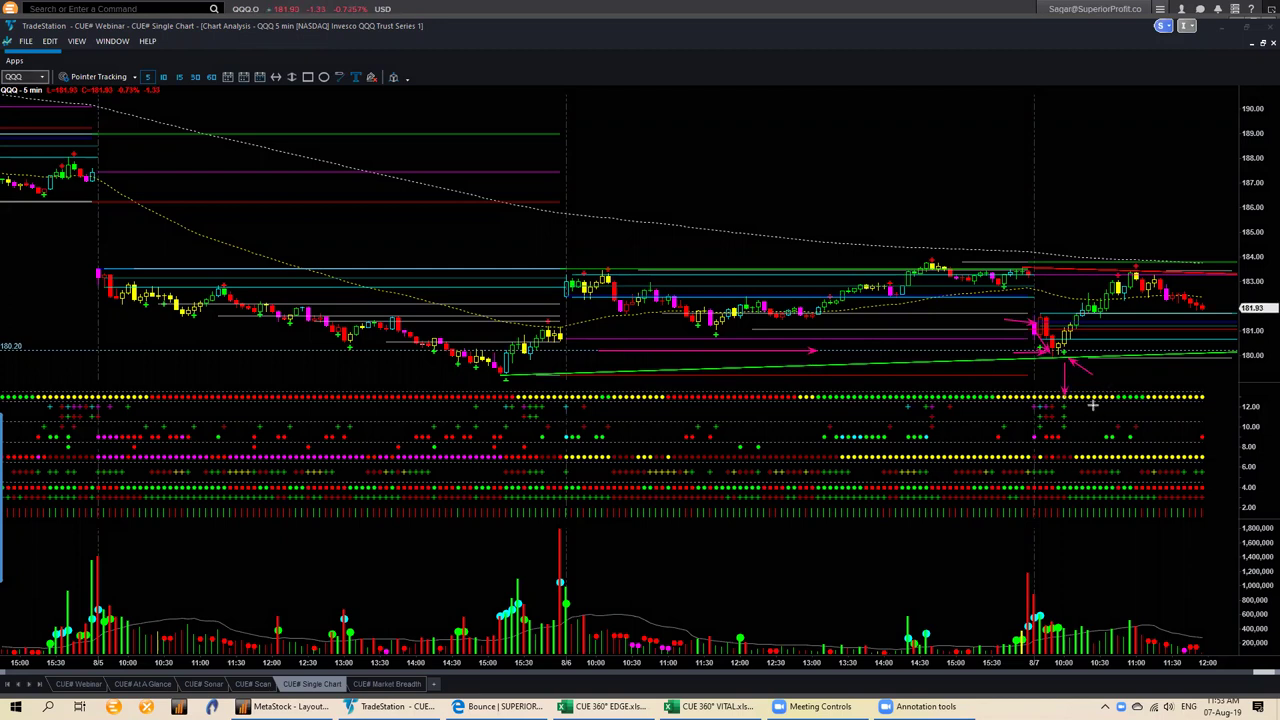
left_click_drag(1100, 403, 1073, 415)
left_click_drag(1081, 333, 1155, 331)
left_click_drag(1058, 364, 1168, 368)
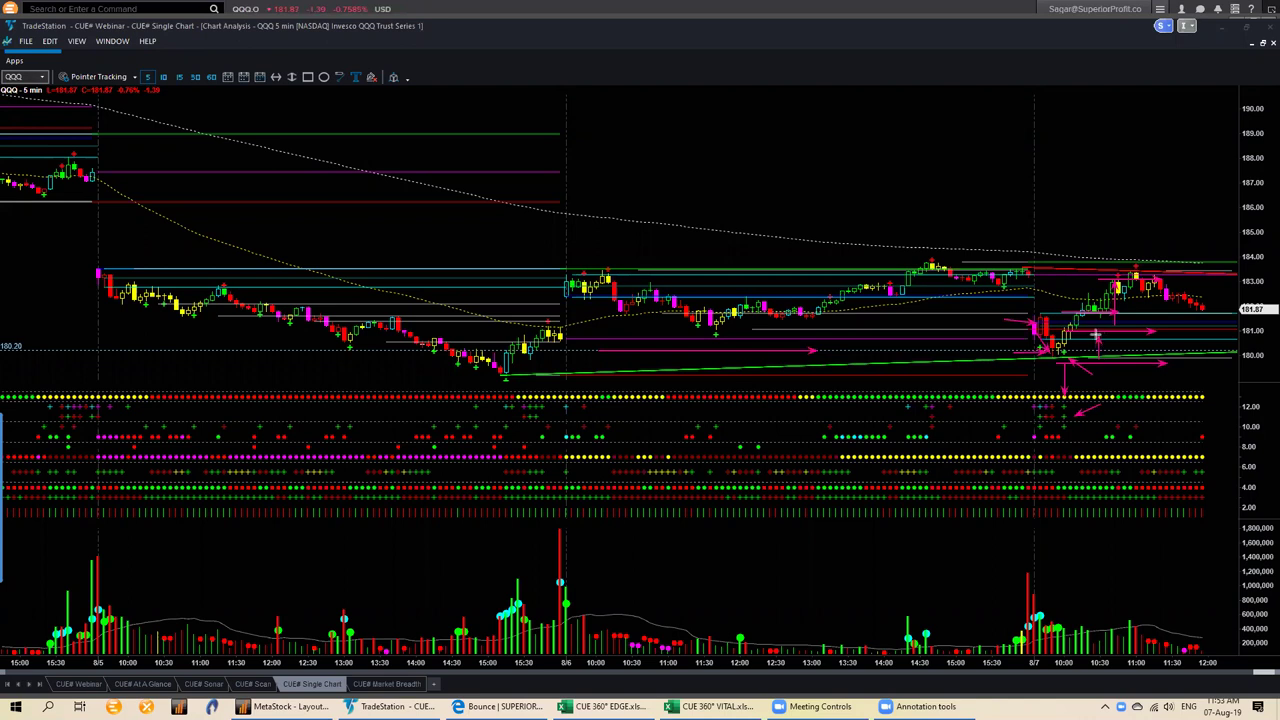
left_click_drag(1108, 362, 1117, 287)
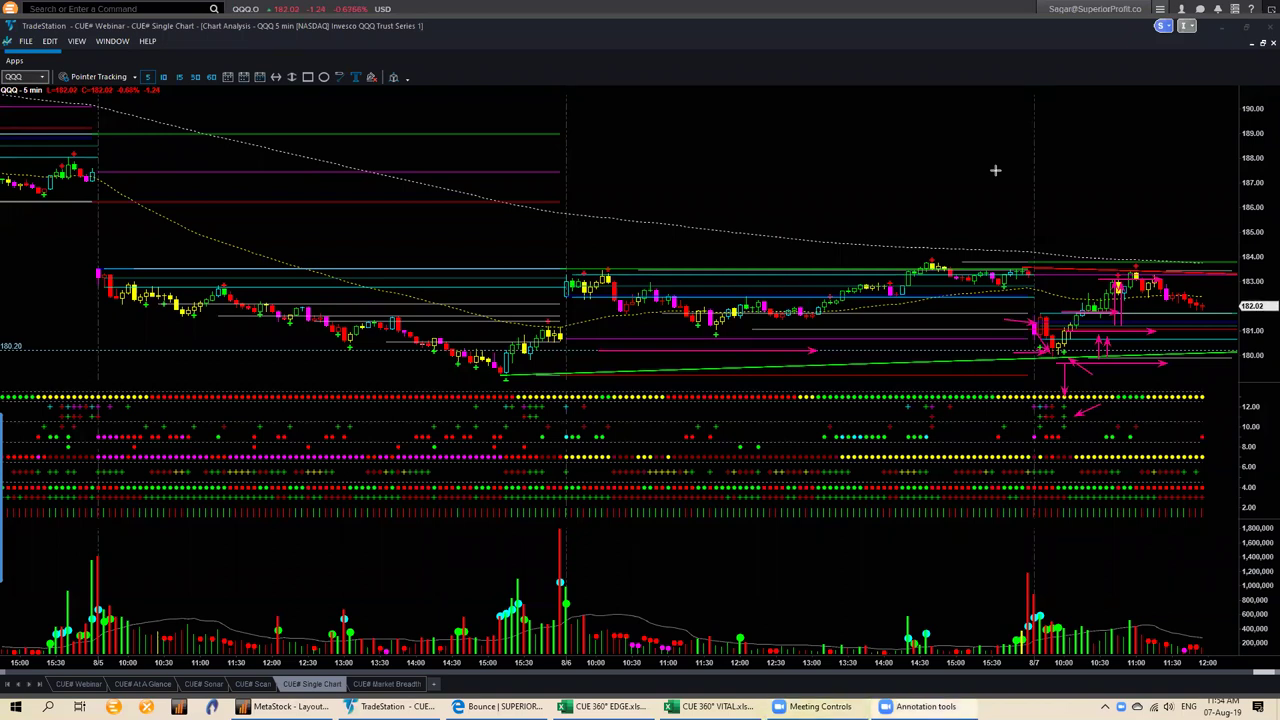
key("Escape")
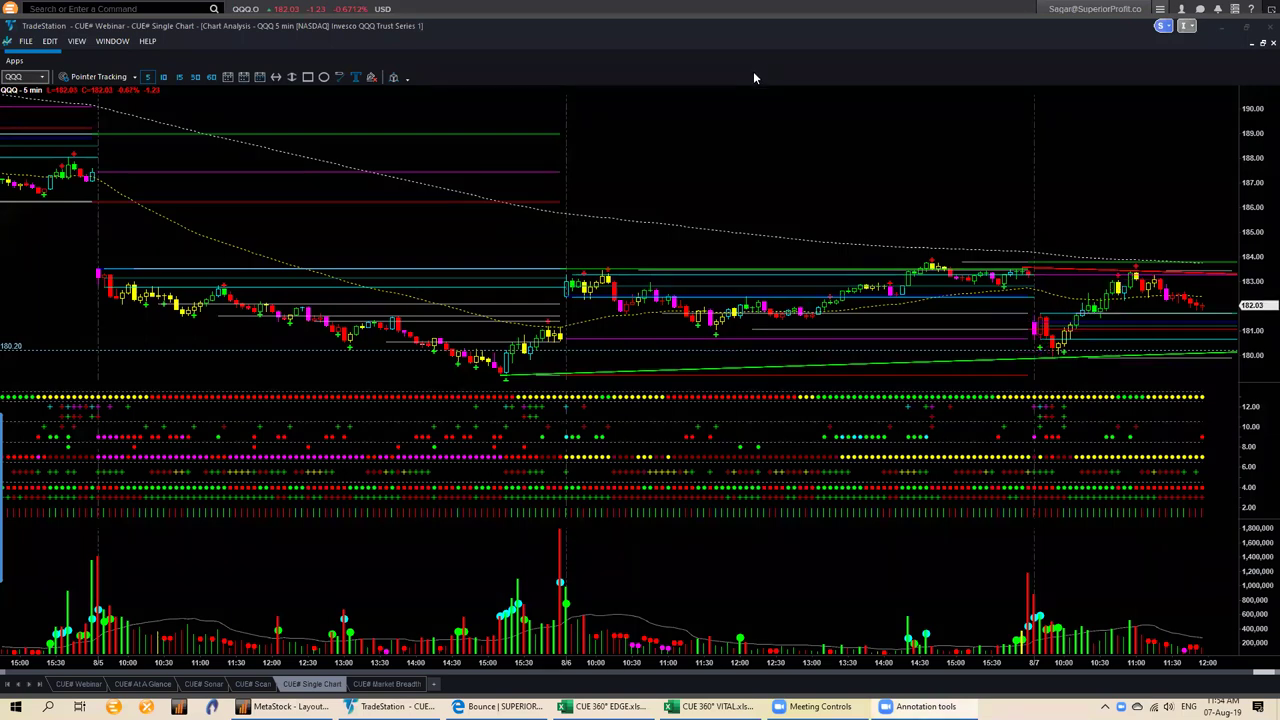
- Return to the CUE# Webinar workspace, and open the Trade-Setup entry checklist page of the SuperiorProfit site in the browser
left_click(87, 687)
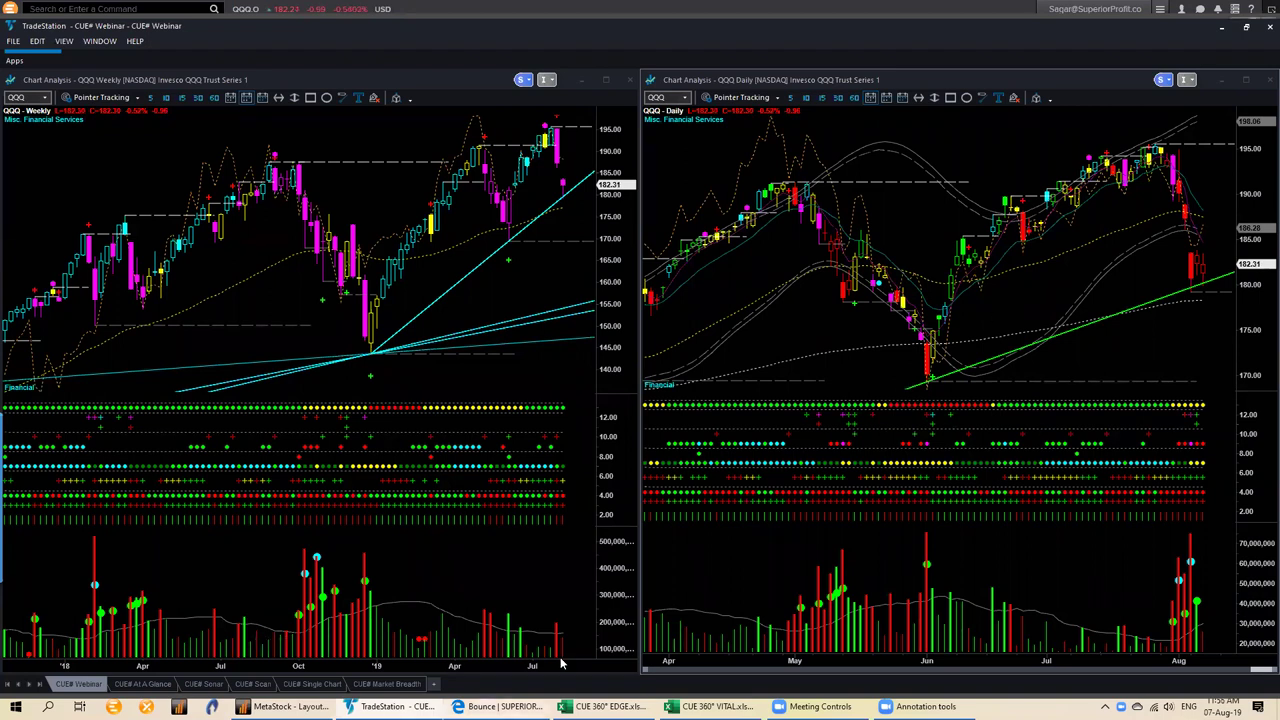
left_click(500, 706)
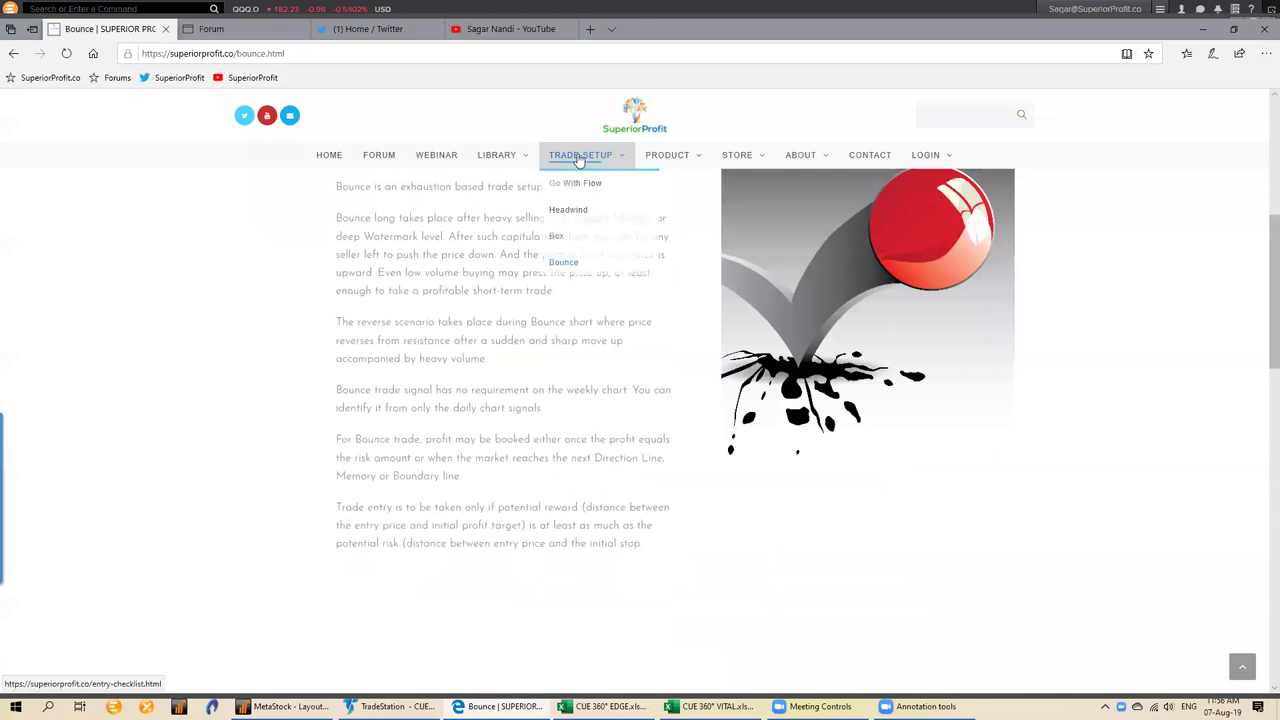
left_click(580, 158)
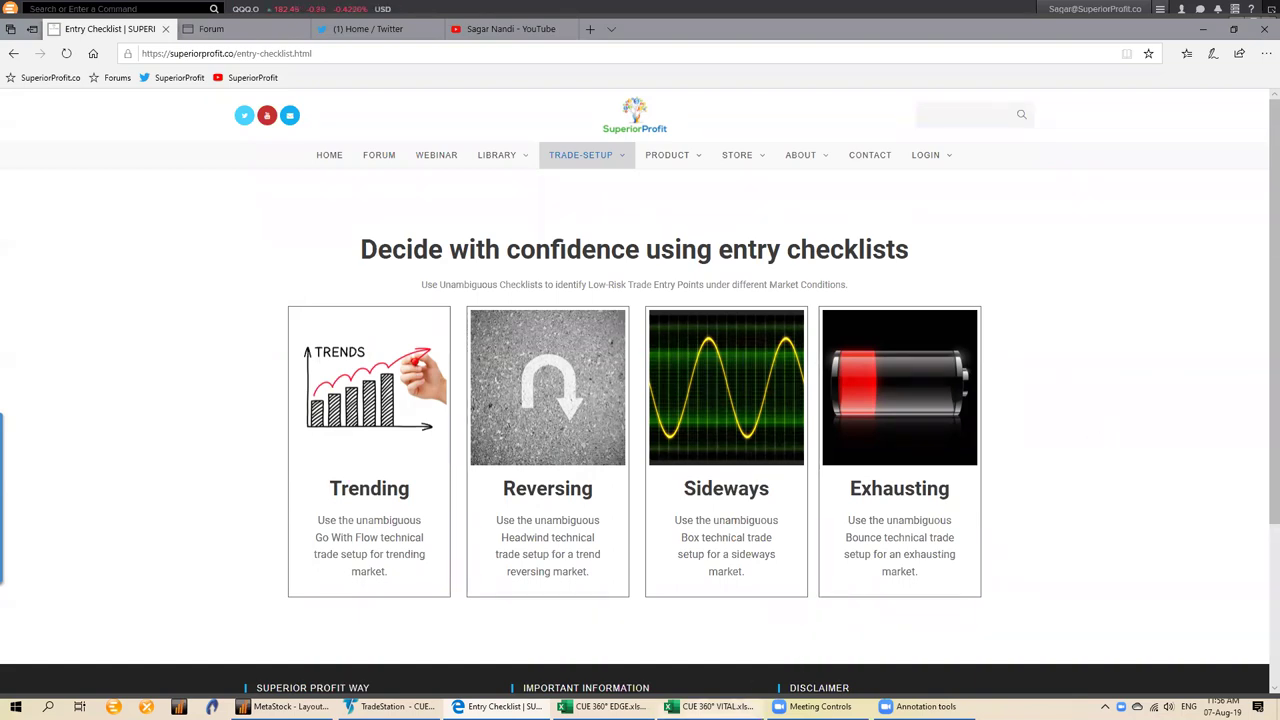
- Switch to the CUE 360 VITAL workbook and review the DASHBOARD's Manual List from its first symbol to its end
key("alt+Tab")
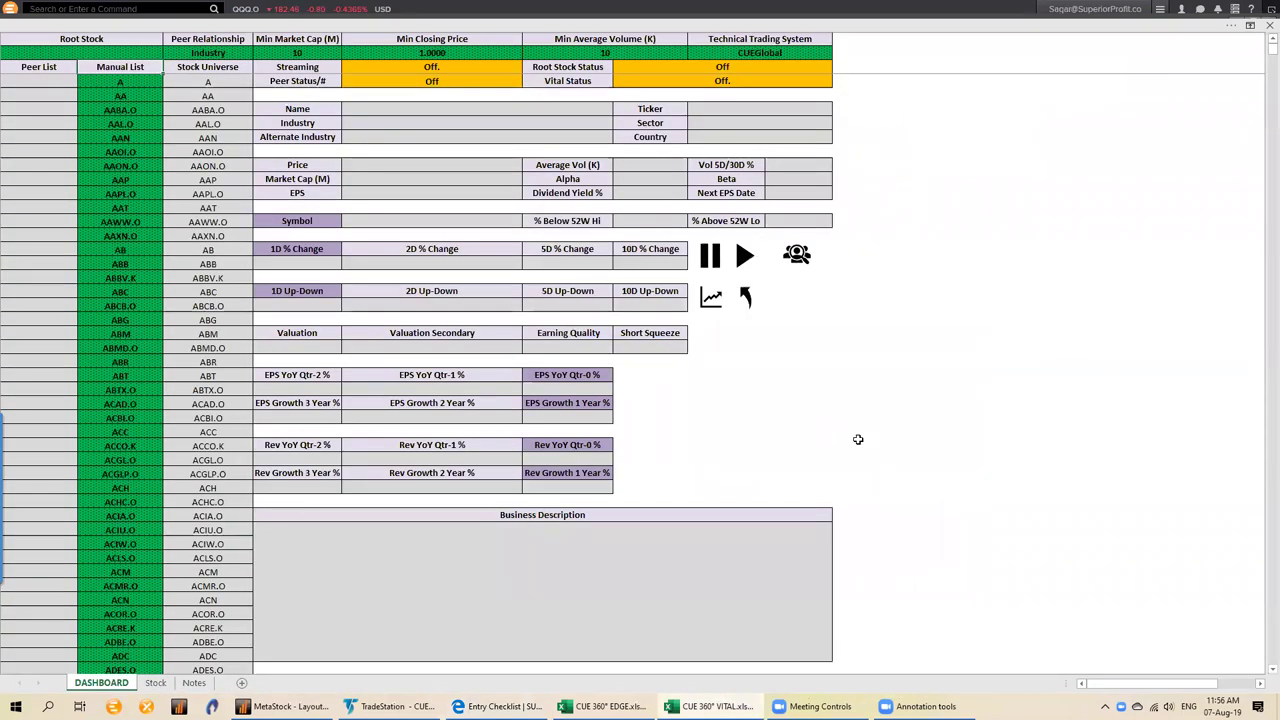
left_click(115, 81)
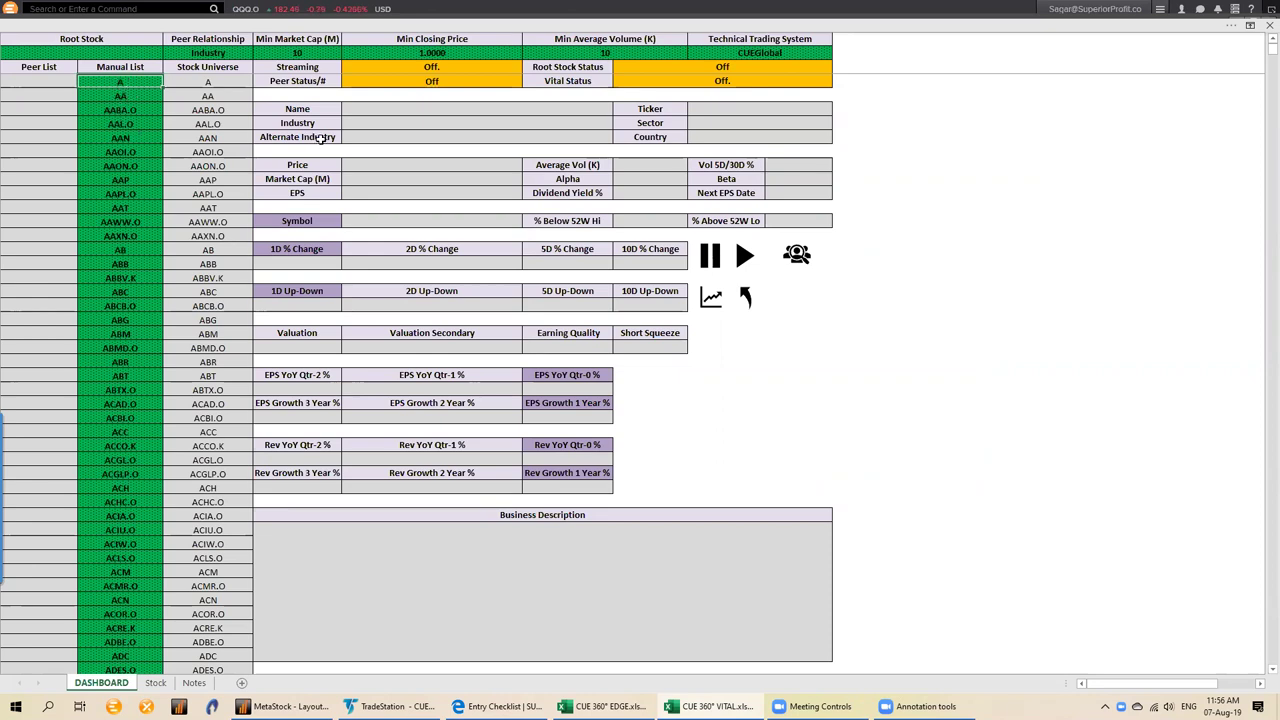
key("ctrl+Down")
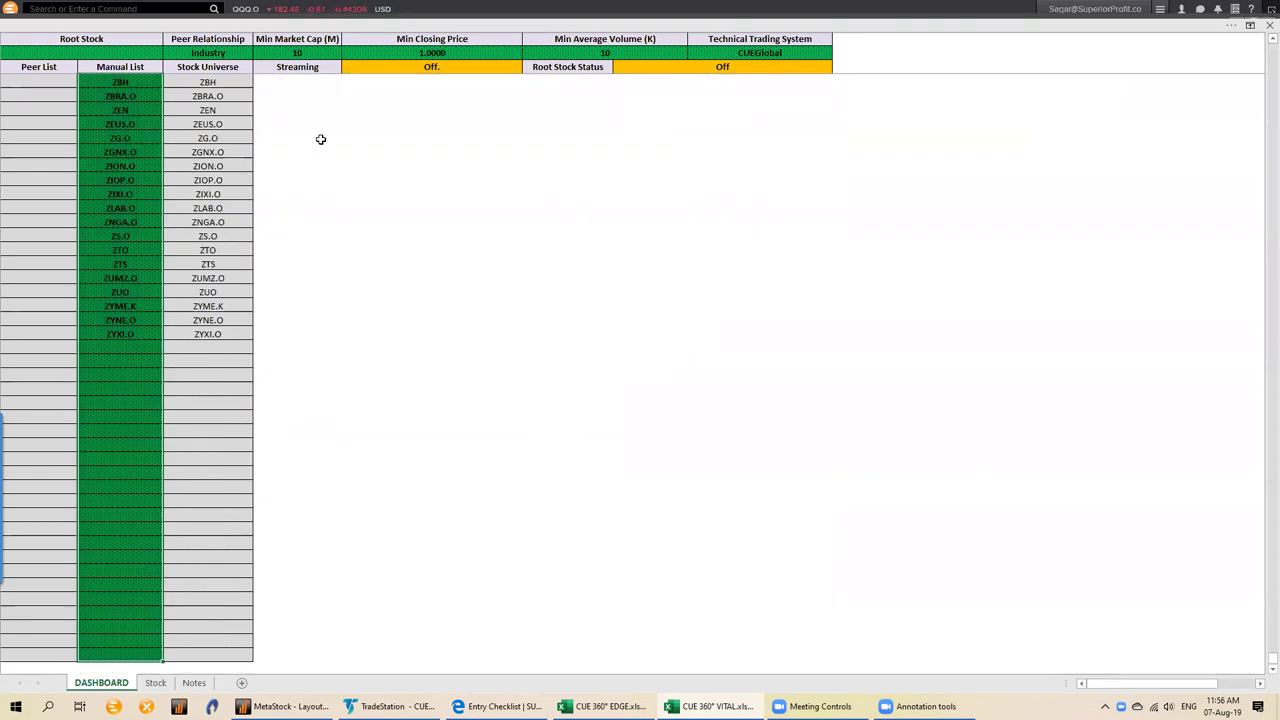
key("ctrl+Up")
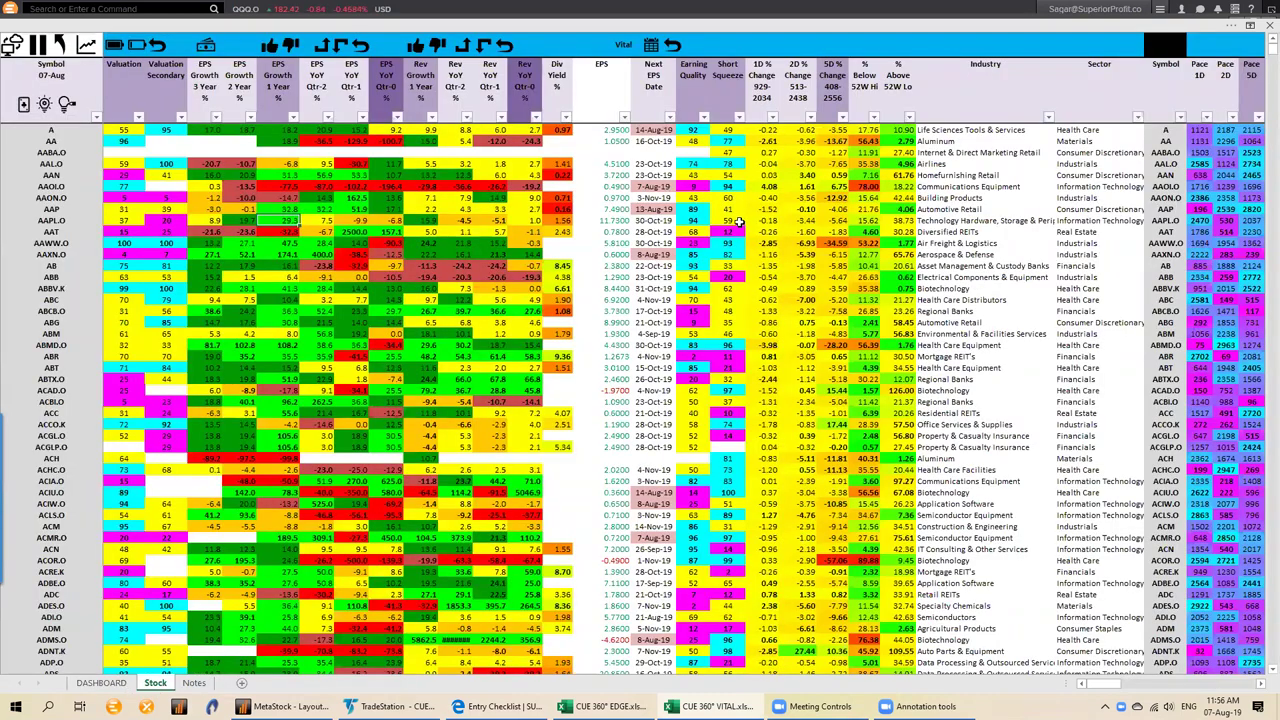
- Filter the Stock sheet to undervalued stocks by Valuation and copy the filtered Symbol column from AA down to ZBH
left_click(113, 47)
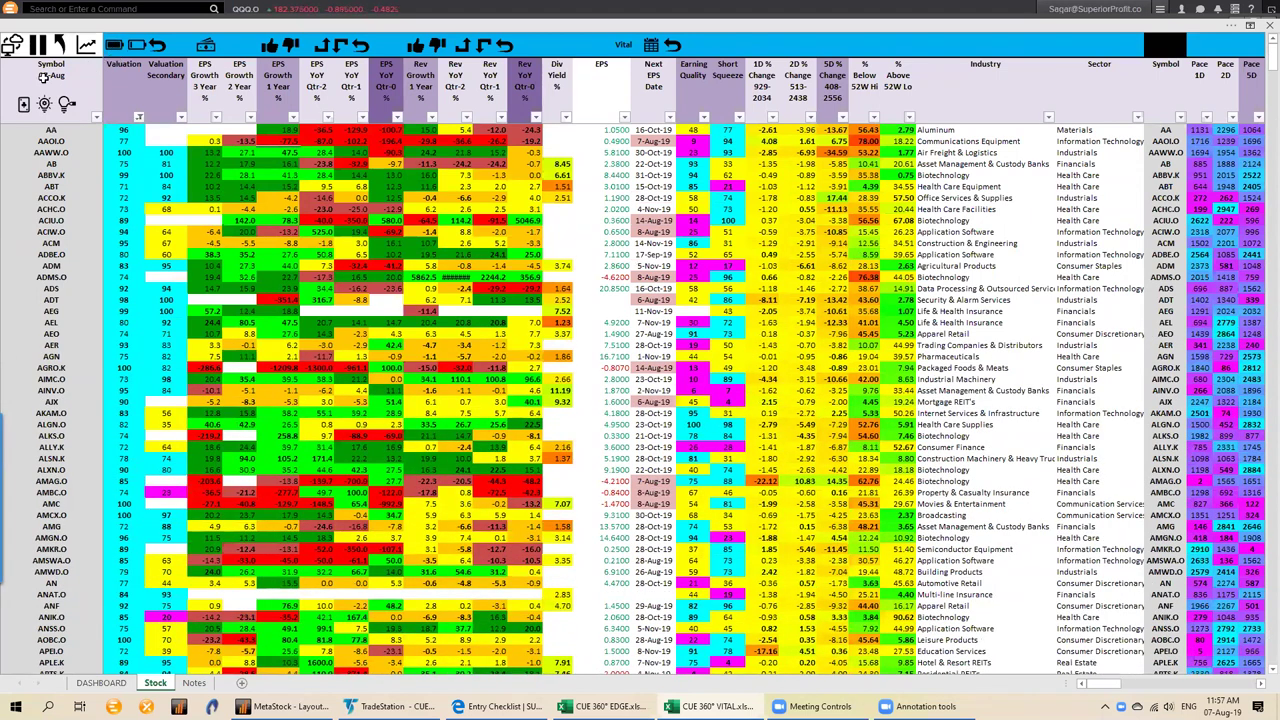
left_click(48, 130)
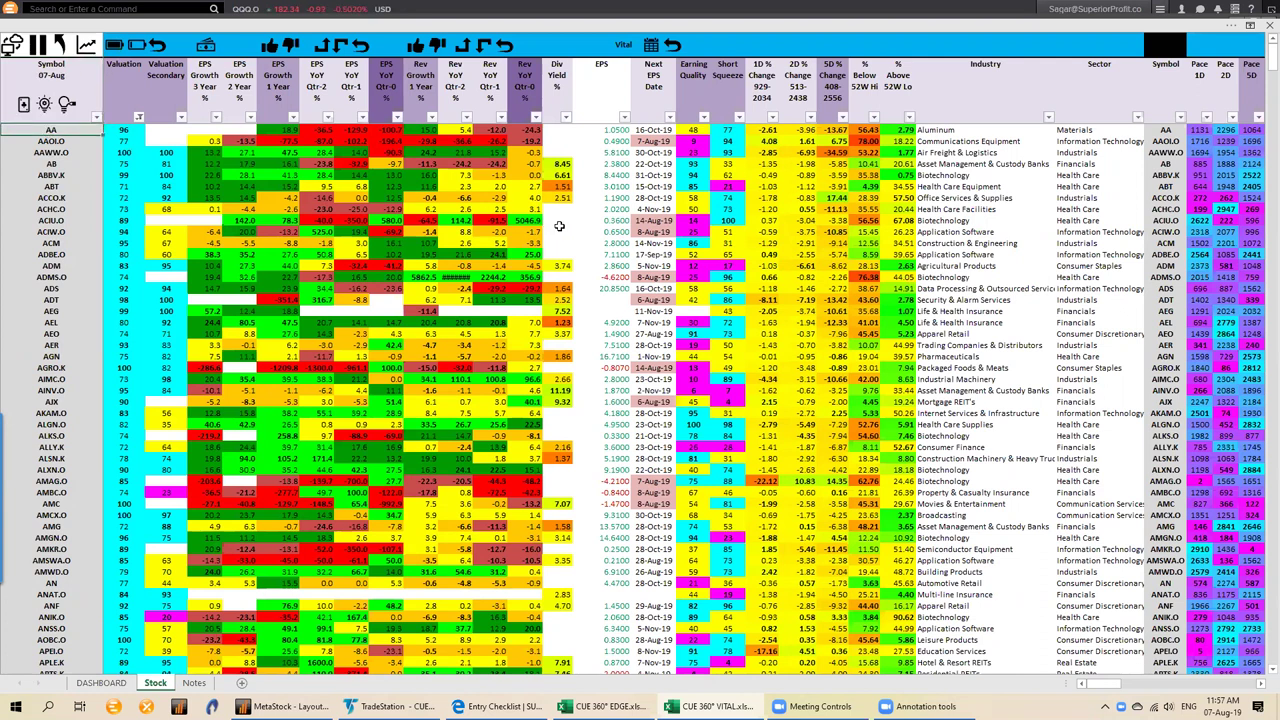
key("ctrl+Down")
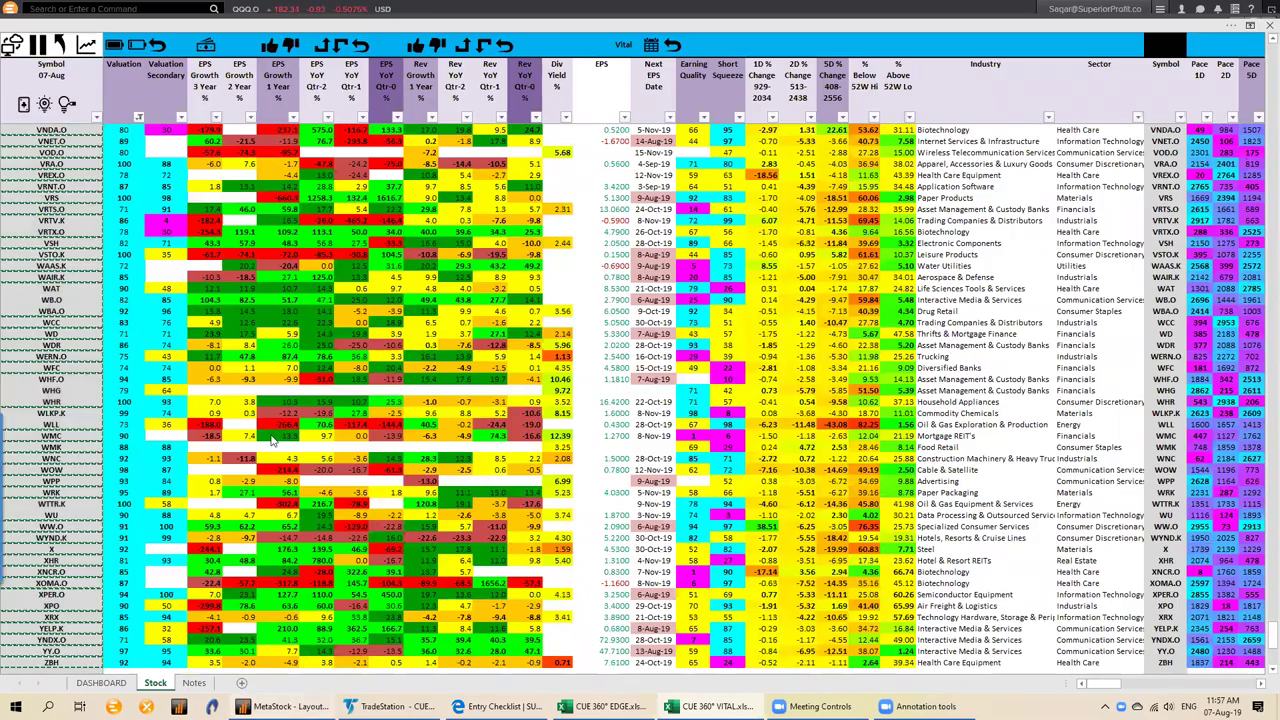
- Switch to MetaStock, close the open layout without saving changes to Layout2, and open the Power Console
left_click(290, 706)
left_click(10, 40)
left_click(95, 198)
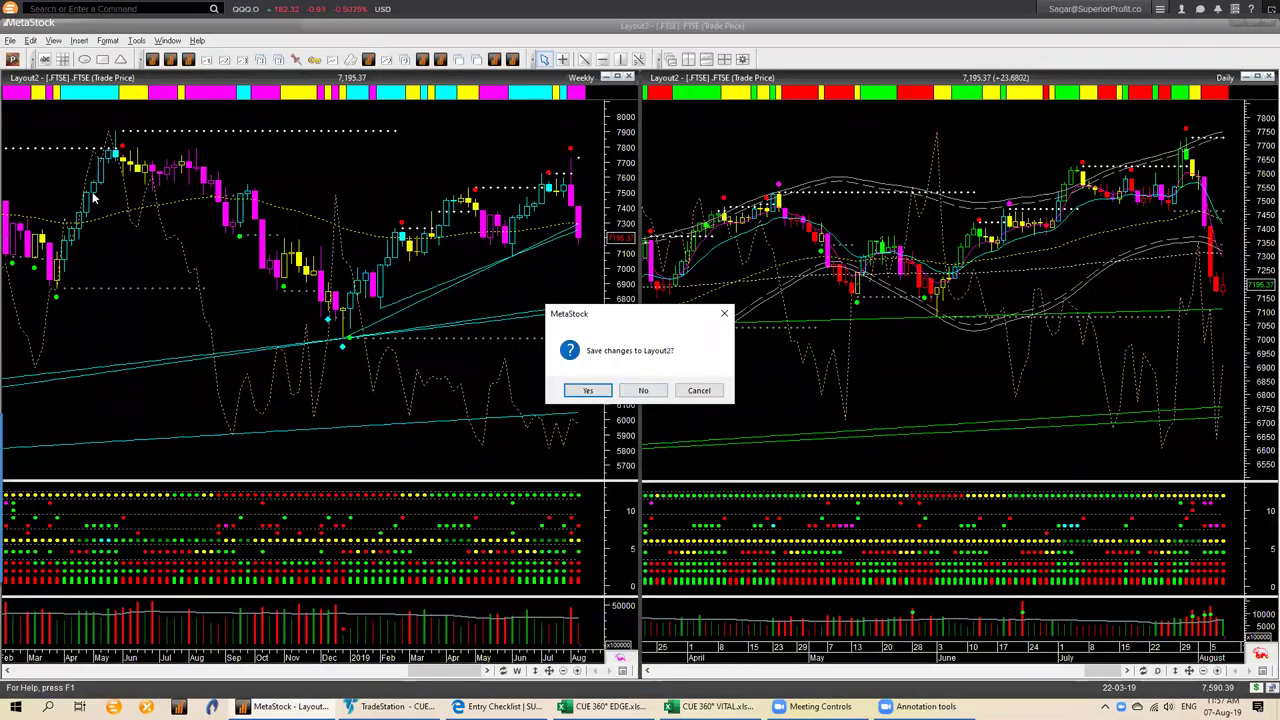
left_click(643, 390)
left_click(12, 59)
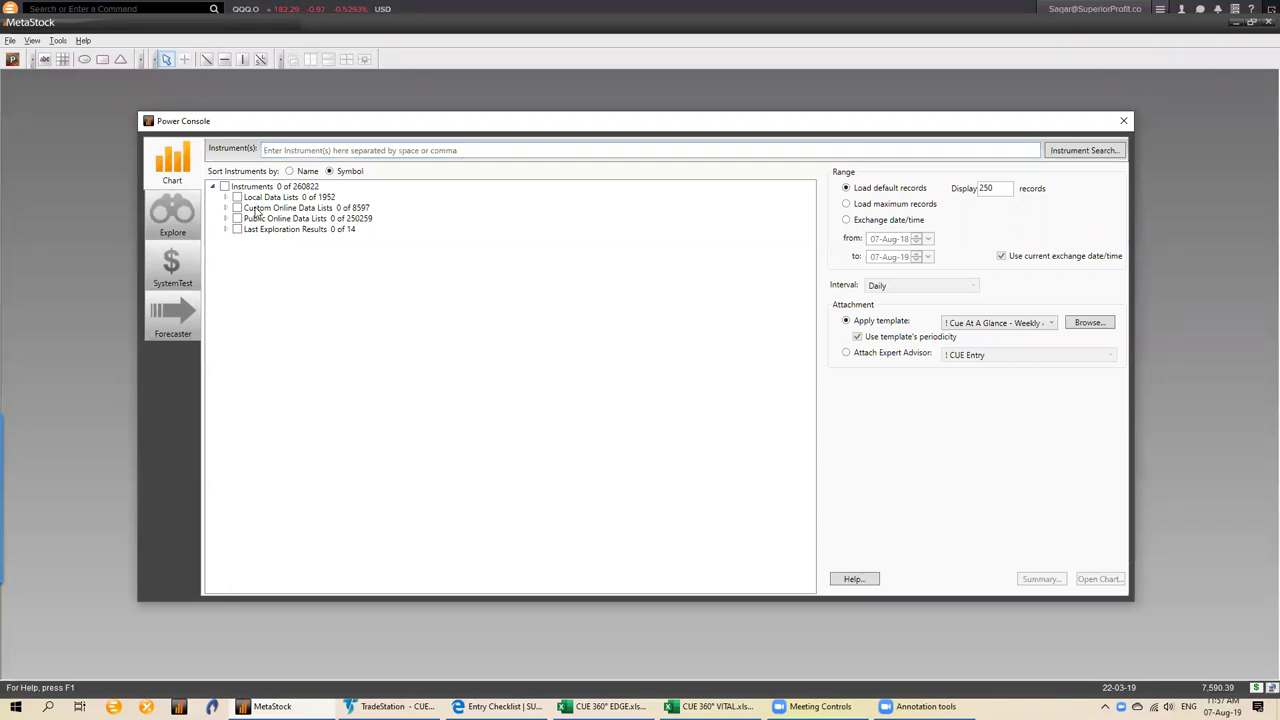
- Create a custom online data list named "USA - Undervalued Stocks - 7th Aug" from the copied symbols and save it
right_click(257, 208)
left_click(284, 218)
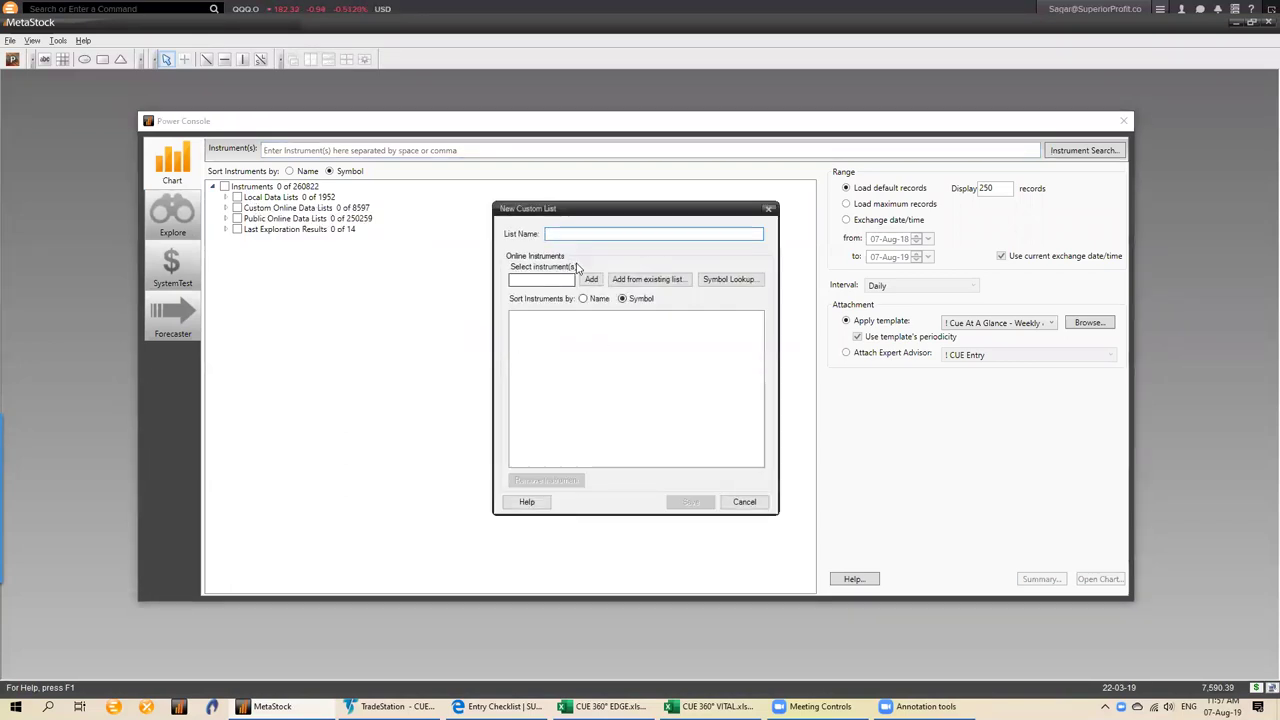
type("USA")
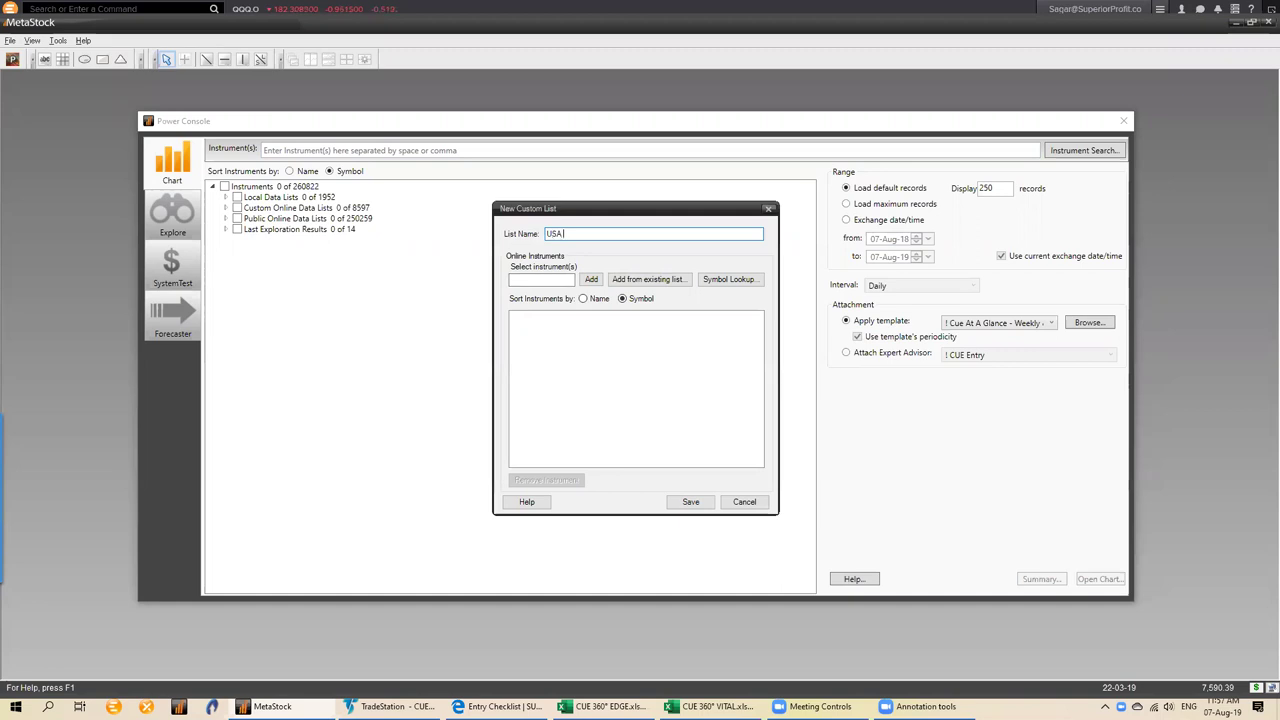
type(" - Value Stocak")
key("ctrl+shift+Left")
key("ctrl+shift+Left")
type("Un")
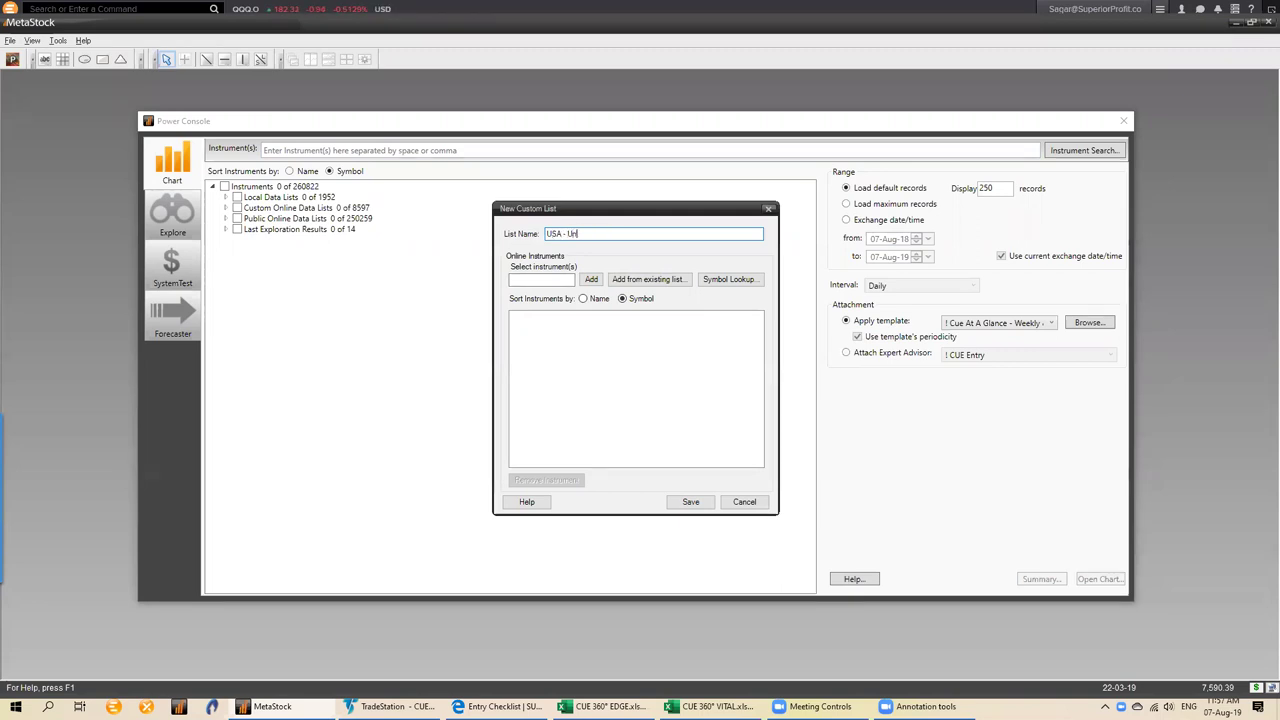
type("dervalued Stocks - 7th Aug")
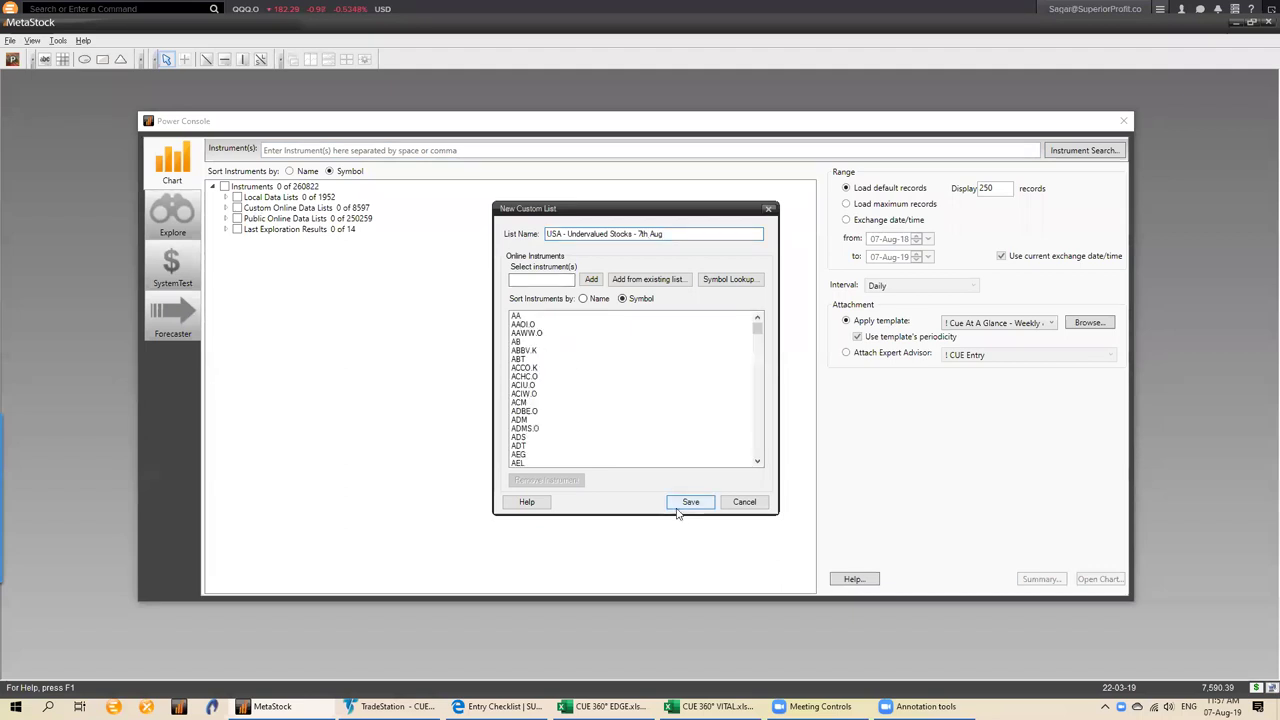
left_click(689, 502)
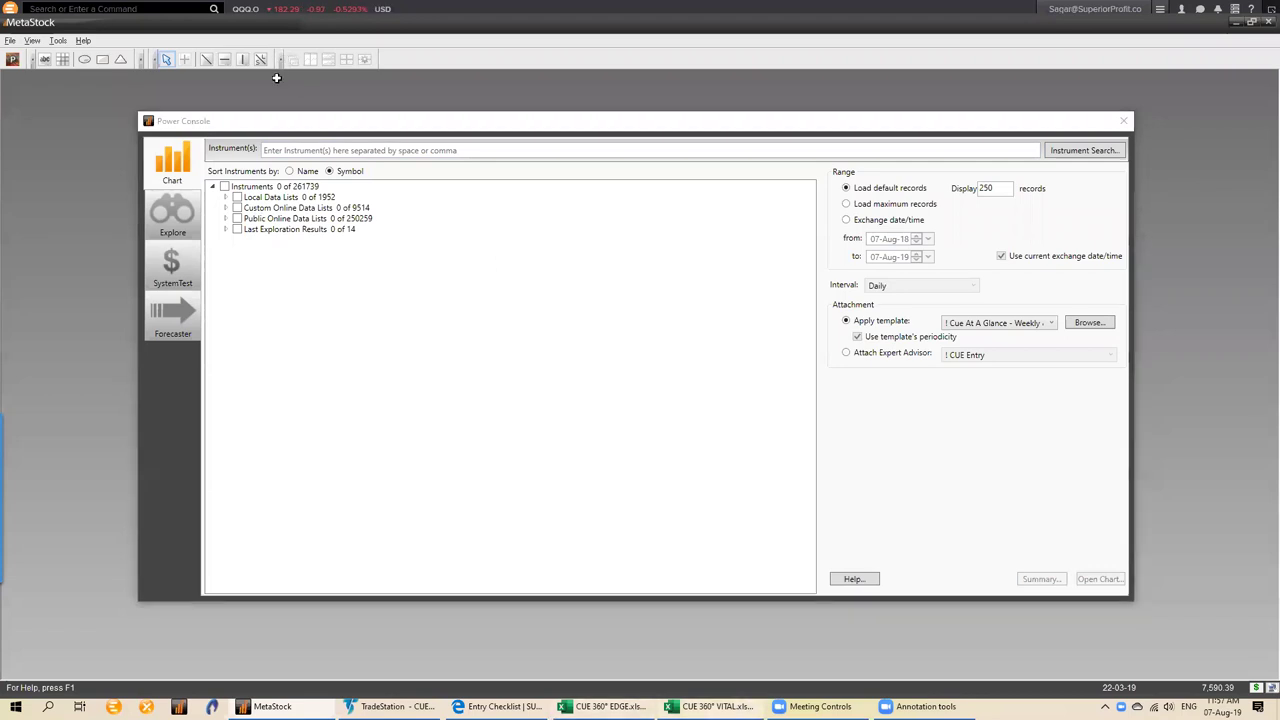
- Return to the CUE 360 VITAL workbook and copy the unsuffixed tickers from LMRK to ZBH in the Stock sheet's Information section
key("alt+Tab")
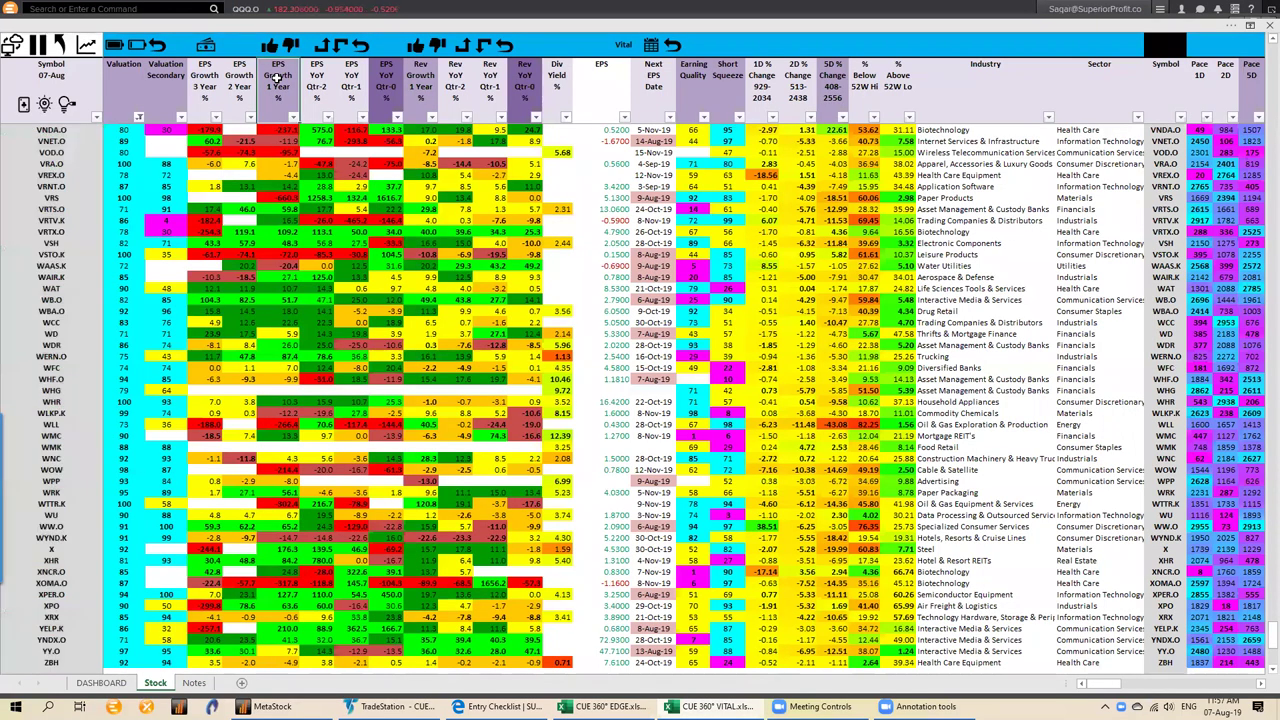
key("ctrl+Home")
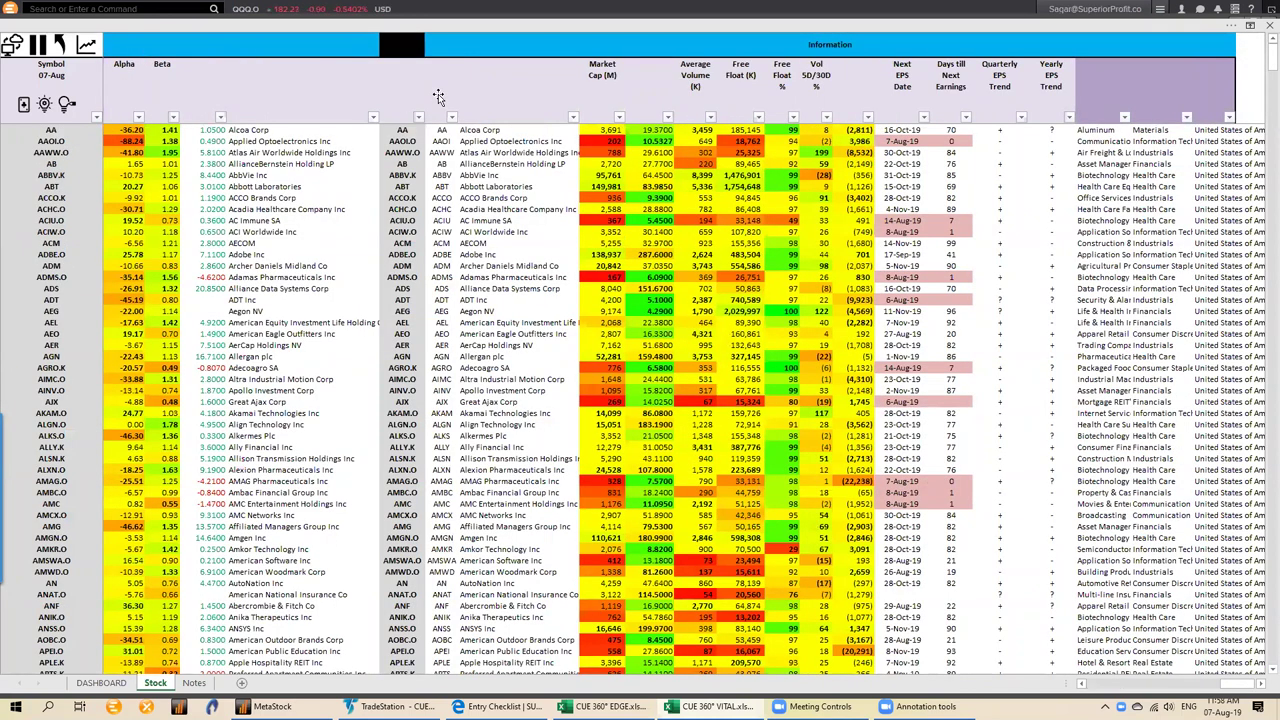
left_click(442, 140)
key("ctrl+Down")
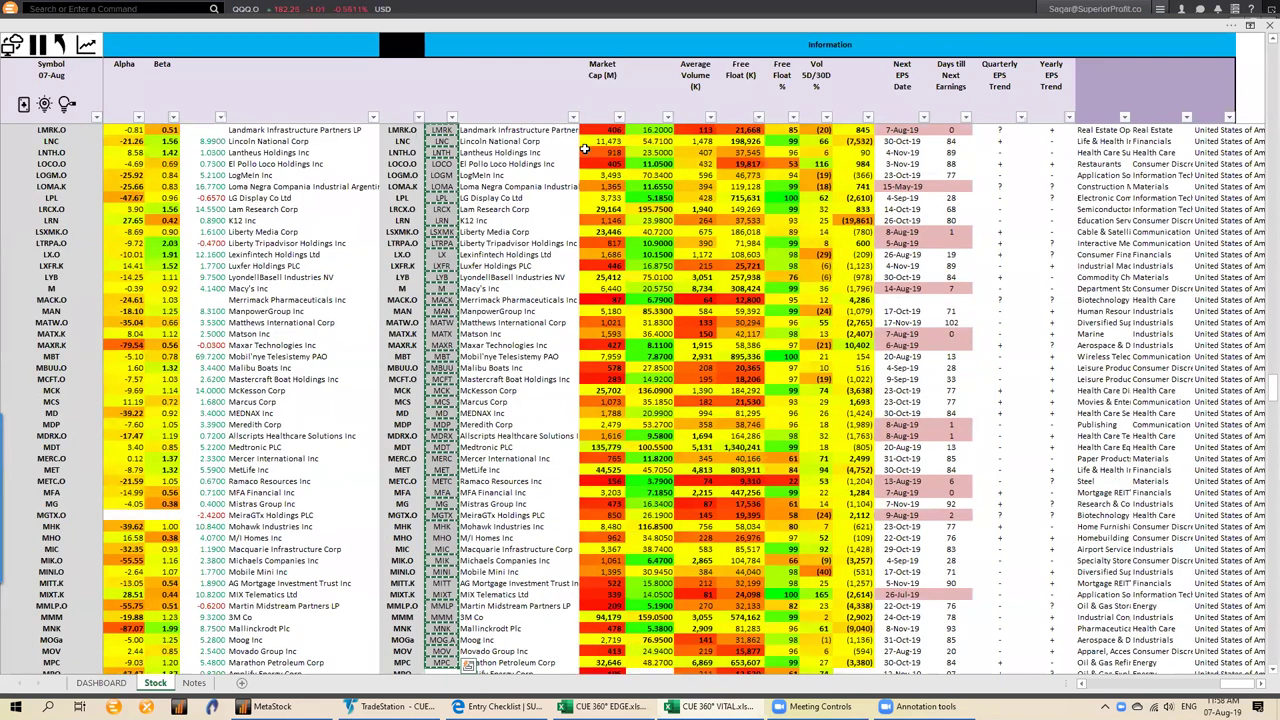
left_click(437, 131)
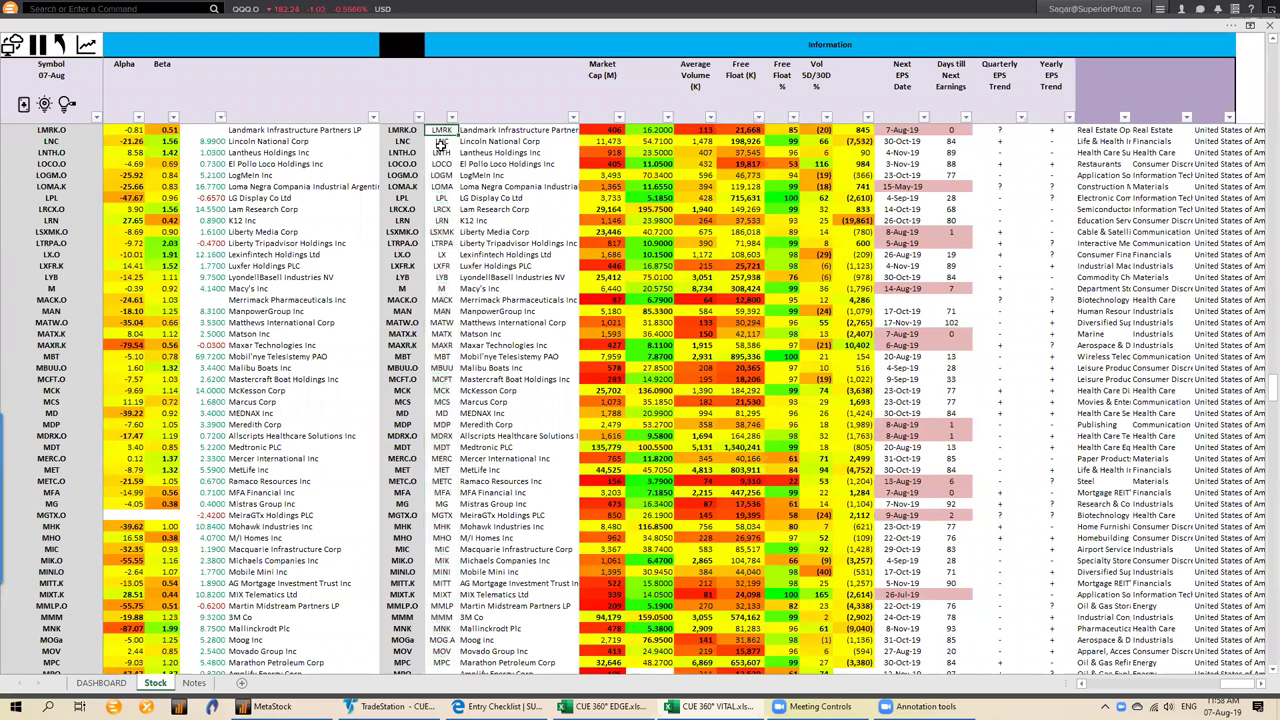
scroll(440, 143, "down", 1)
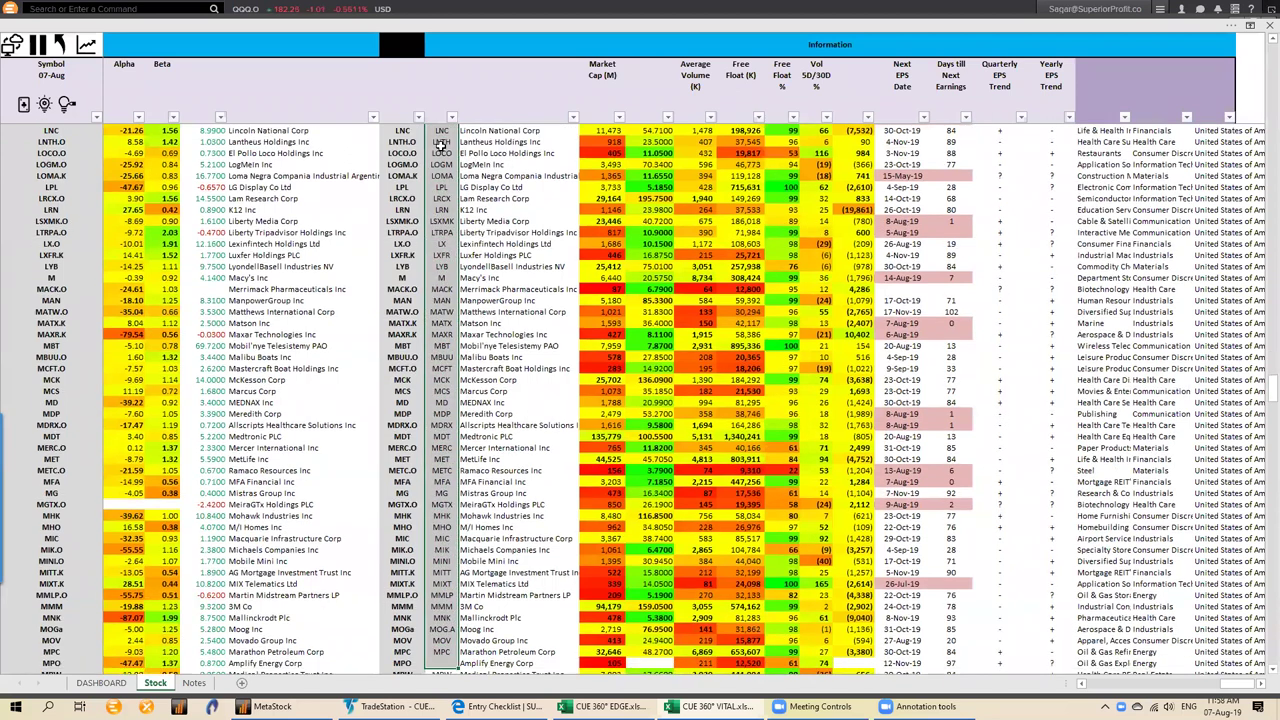
scroll(440, 145, "down", 1)
key("ctrl+shift+Down")
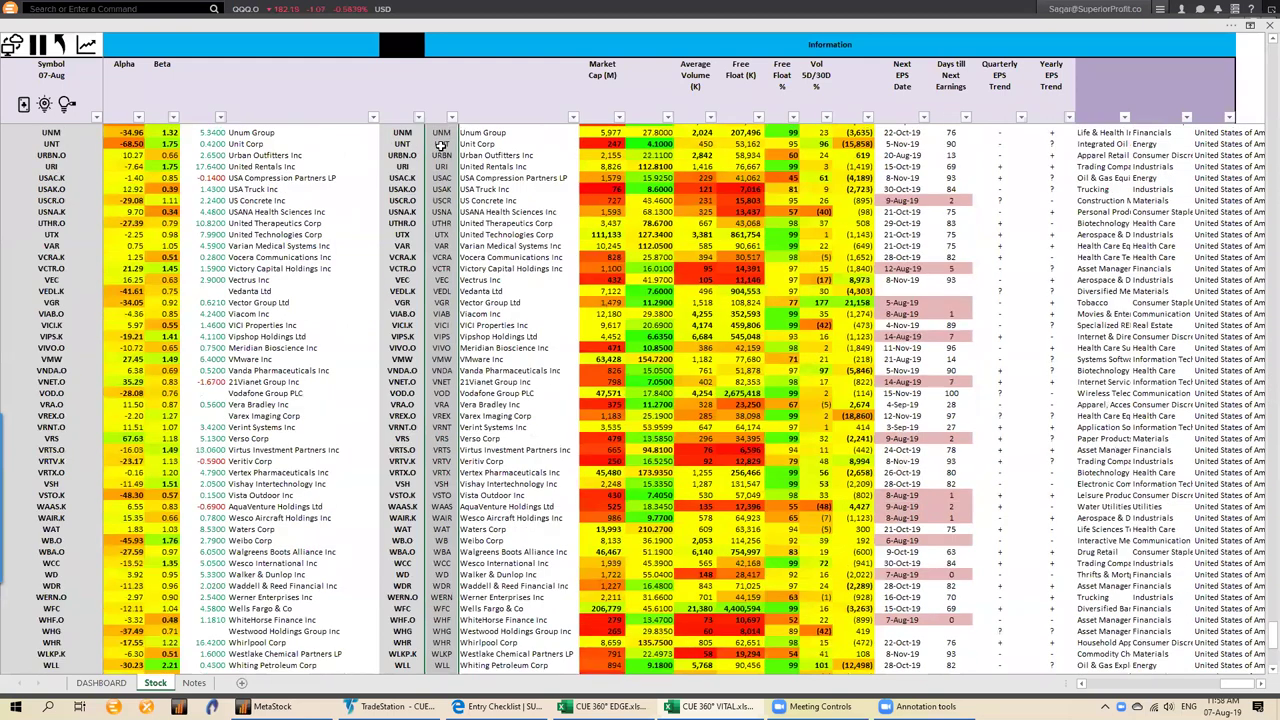
scroll(440, 143, "down", 2)
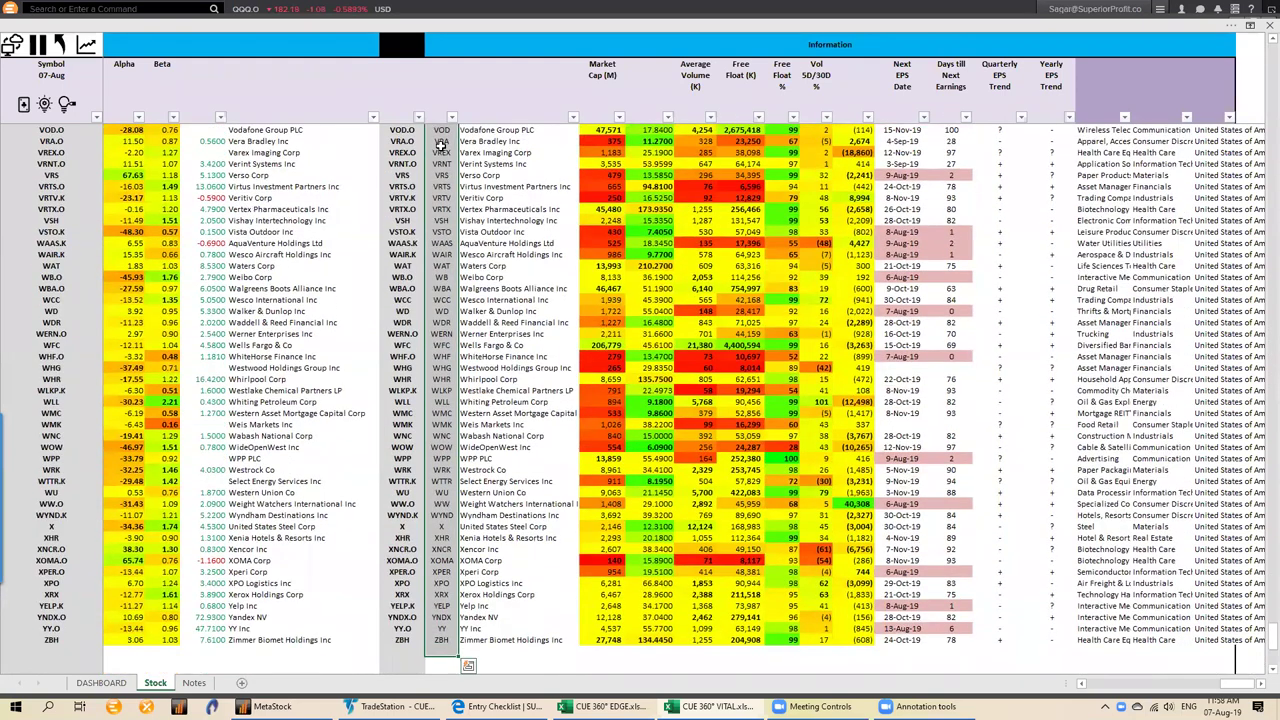
key("ctrl+c")
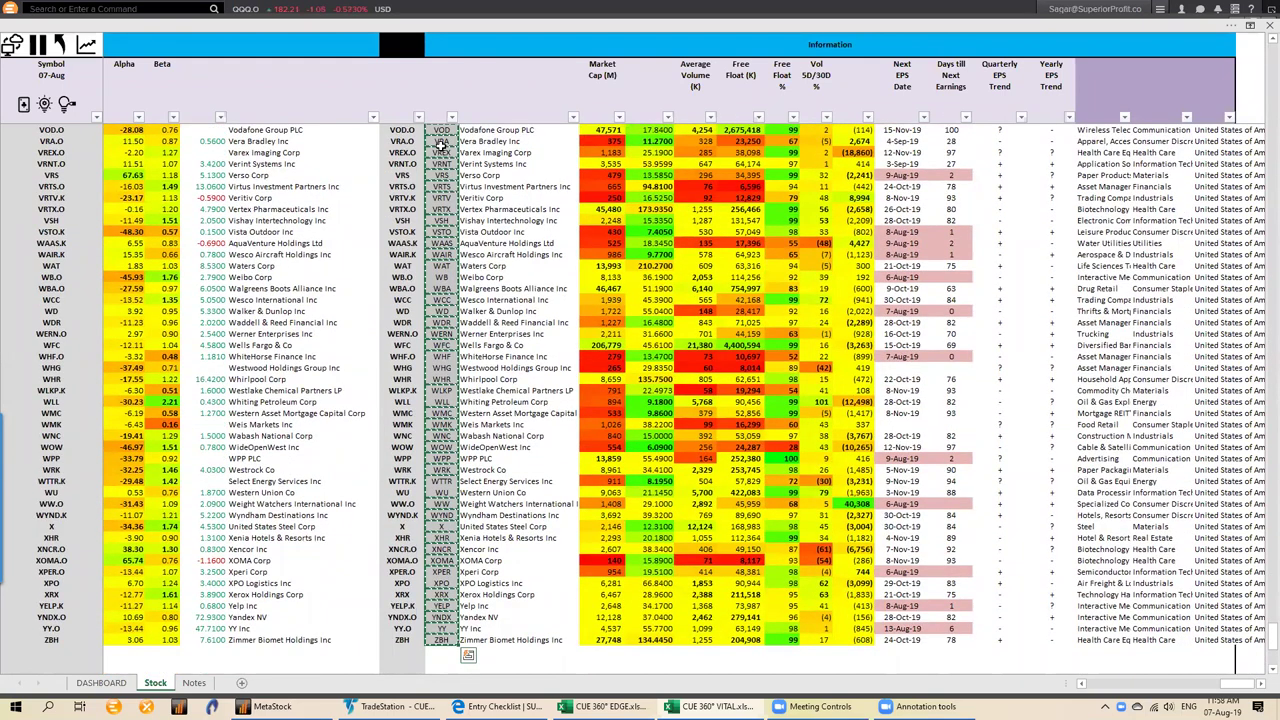
scroll(470, 151, "down", 3)
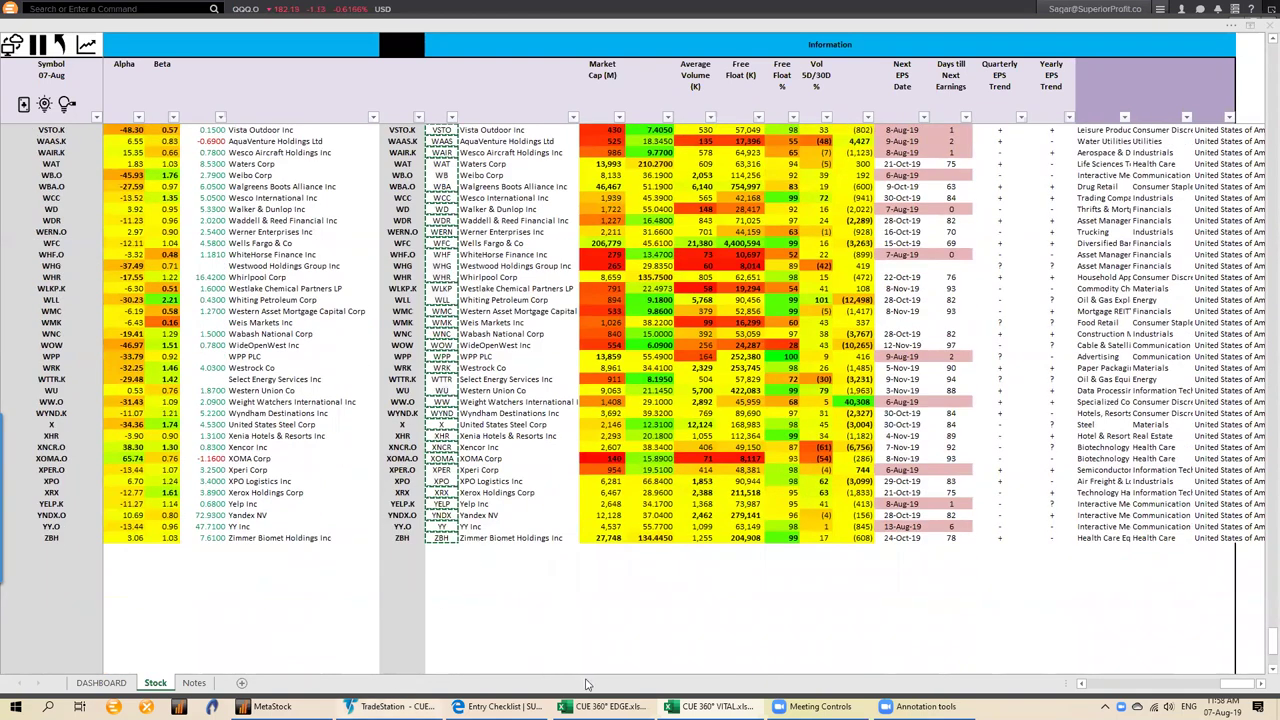
- Switch to TradeStation and put the copied tickers into the Symbol column of the CUE# Sonar RadarScreen, starting with LMRK
left_click(400, 700)
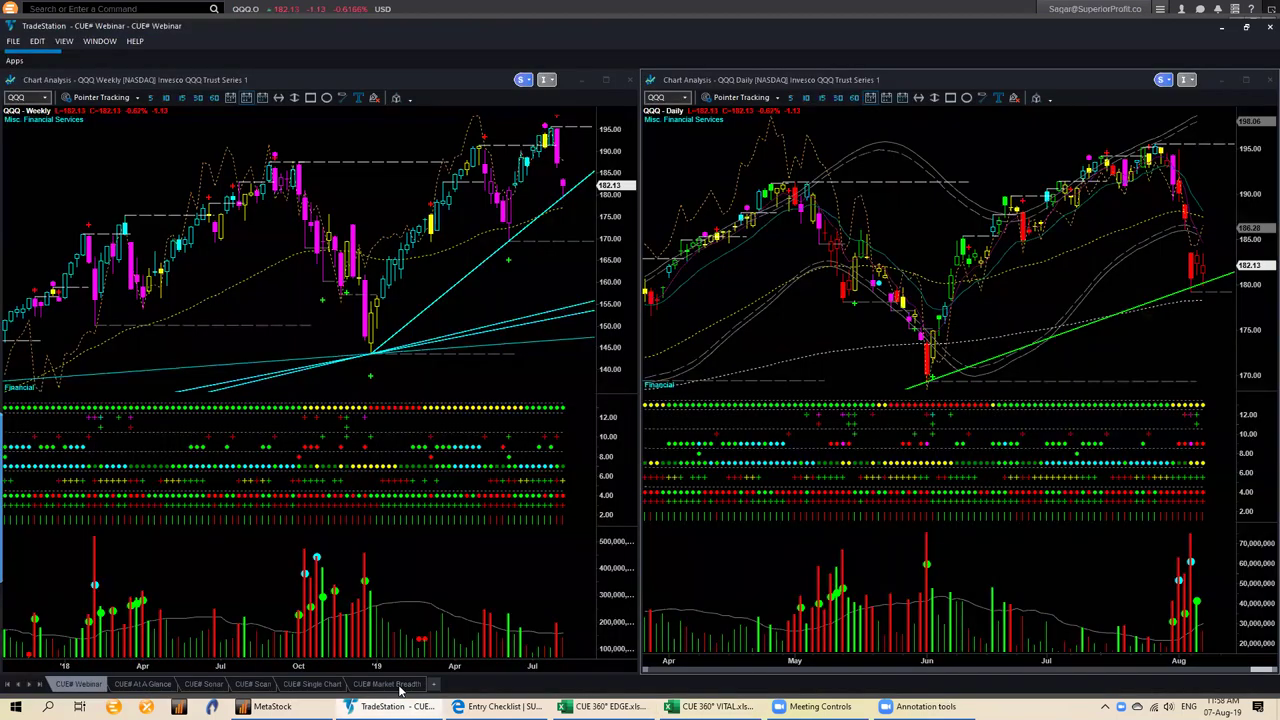
left_click(207, 686)
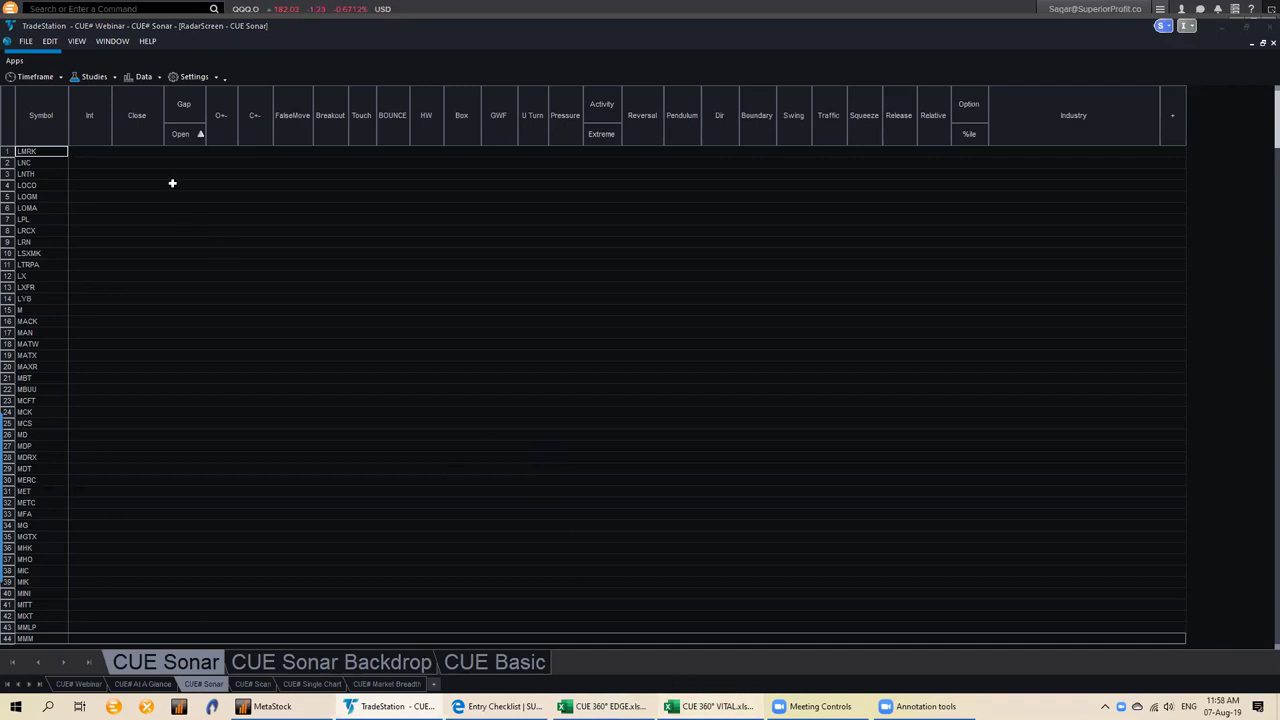
- In the CUE 360 VITAL workbook, replace the Valuation filter with the 3-, 2- and 1-year EPS growth filter and select the first row's growth cells
key("alt+Tab")
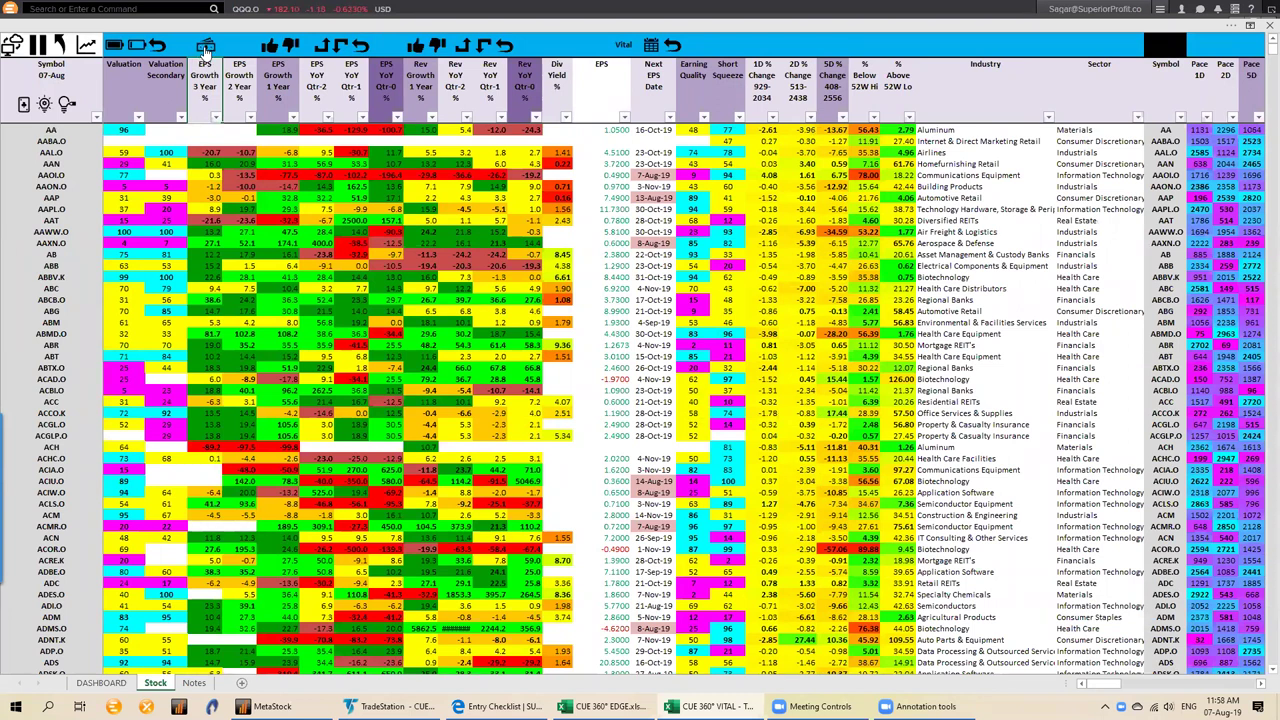
left_click(205, 48)
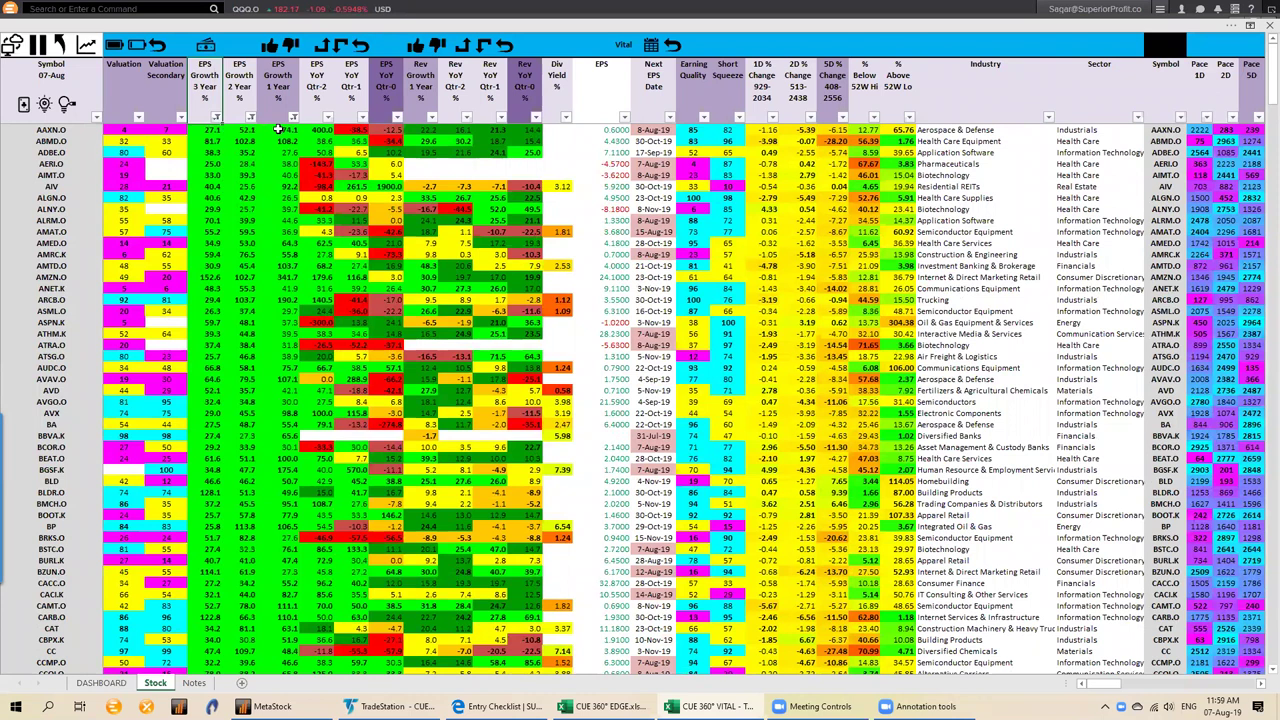
left_click(278, 130, "shift")
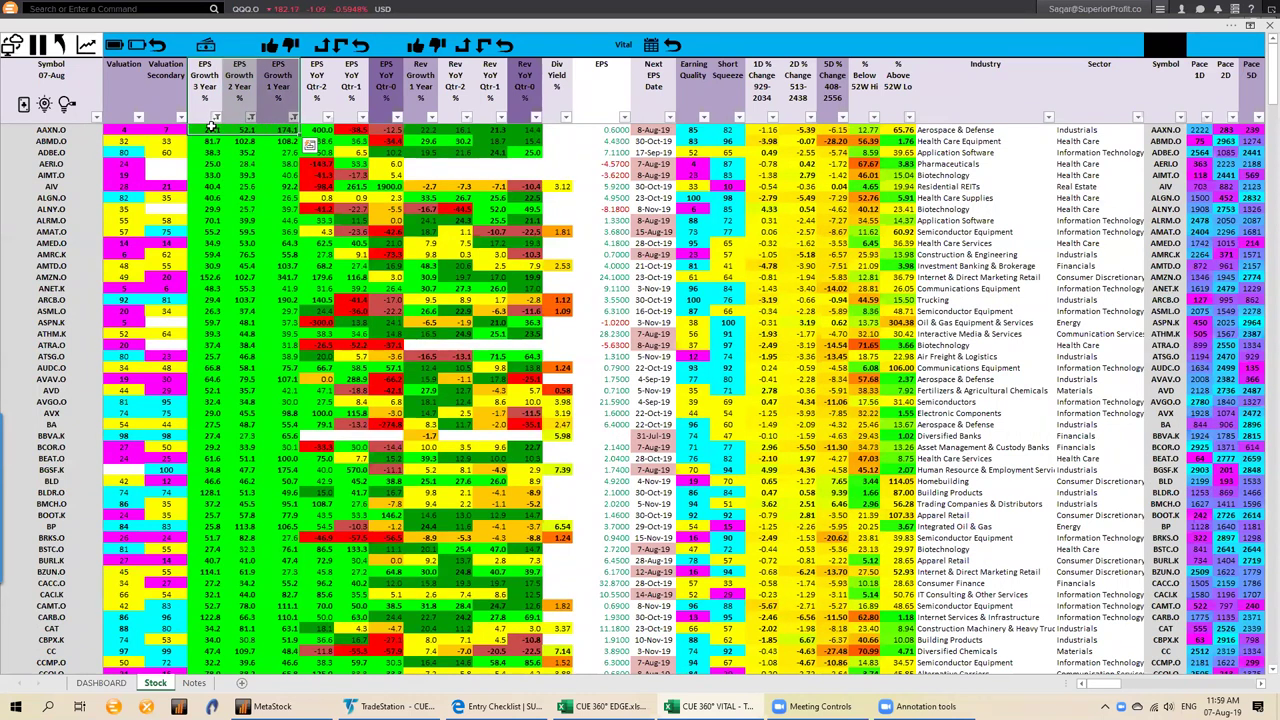
- Copy all filtered growth-stock symbols, starting with AAXN.O, from the Symbol column of the Stock sheet
left_click(52, 78)
key("Down")
key("ctrl+shift+Down")
key("ctrl+c")
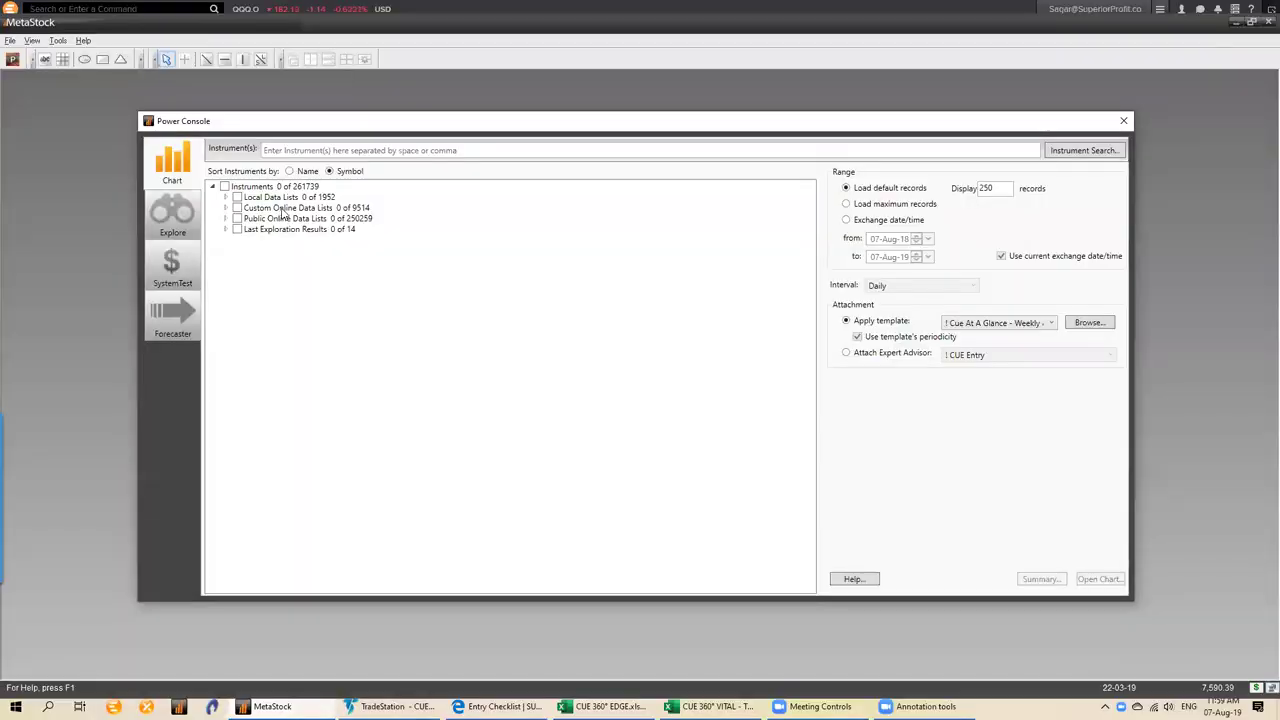
- Switch to MetaStock and save the copied symbols as a custom online data list named "USA - Growth Stocks - 7th Aug"
right_click(280, 210)
left_click(312, 228)
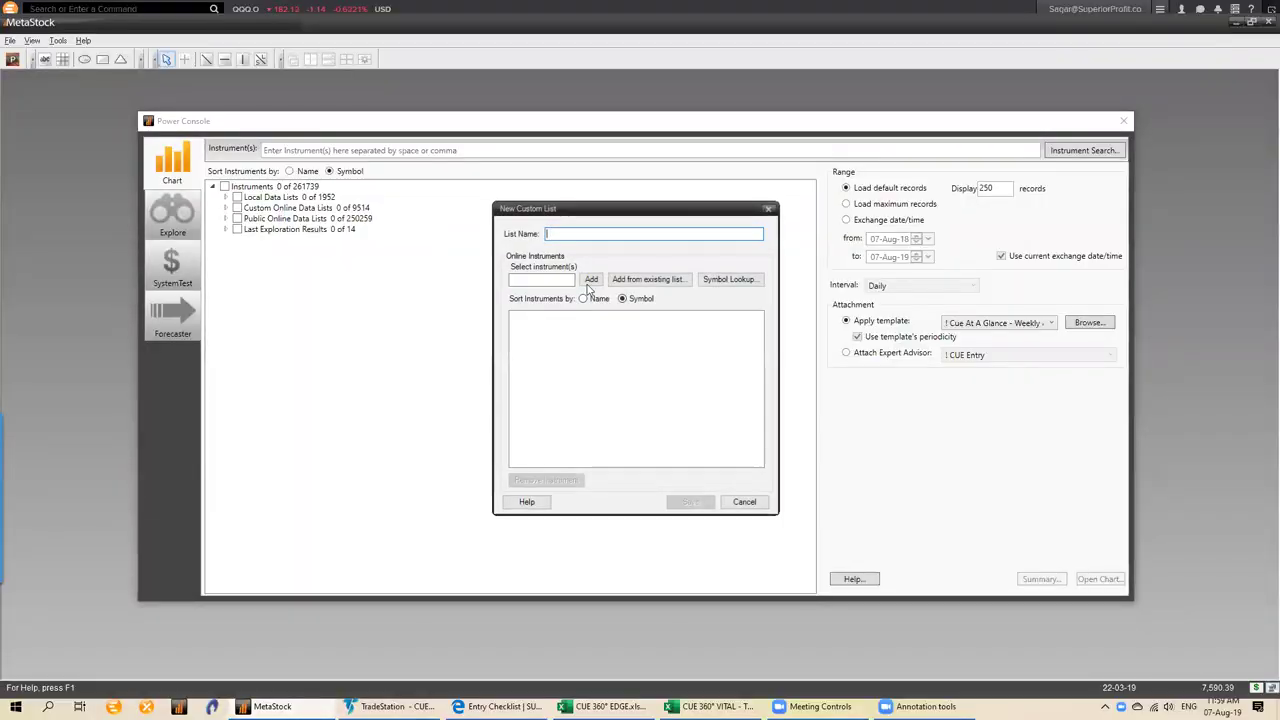
type("USA - Growth Stocks - 7th Aug")
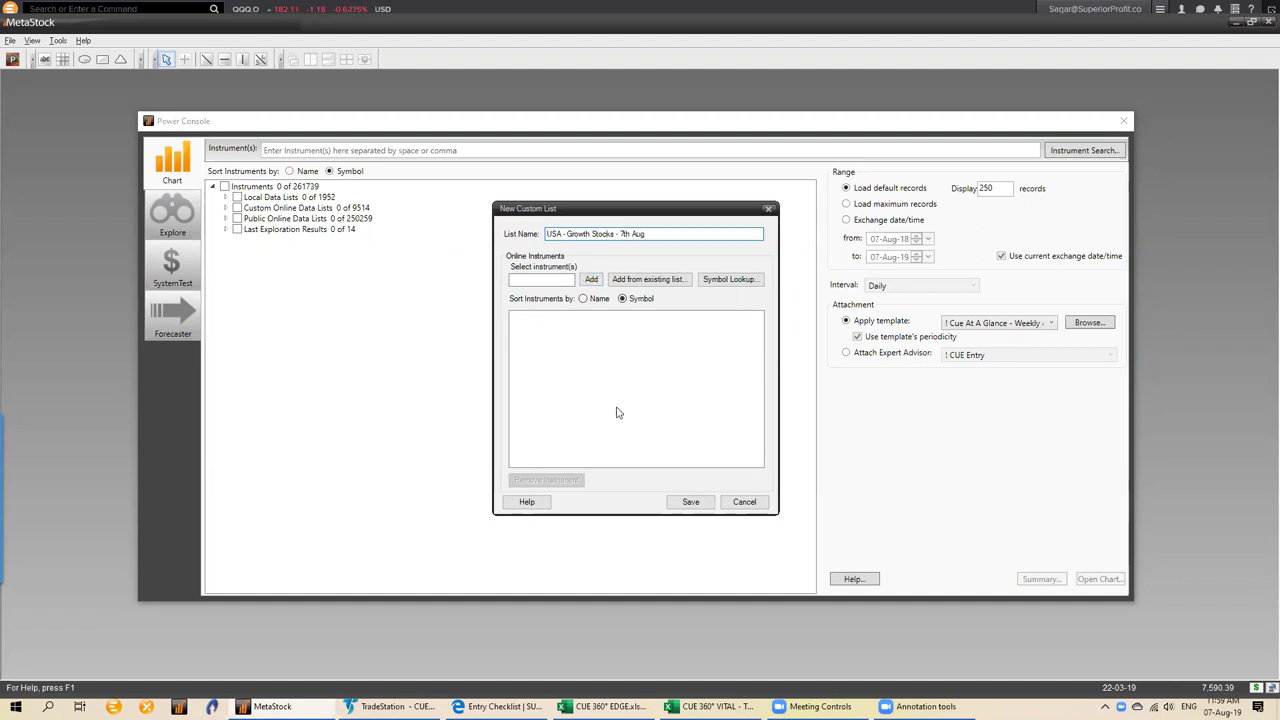
left_click(690, 501)
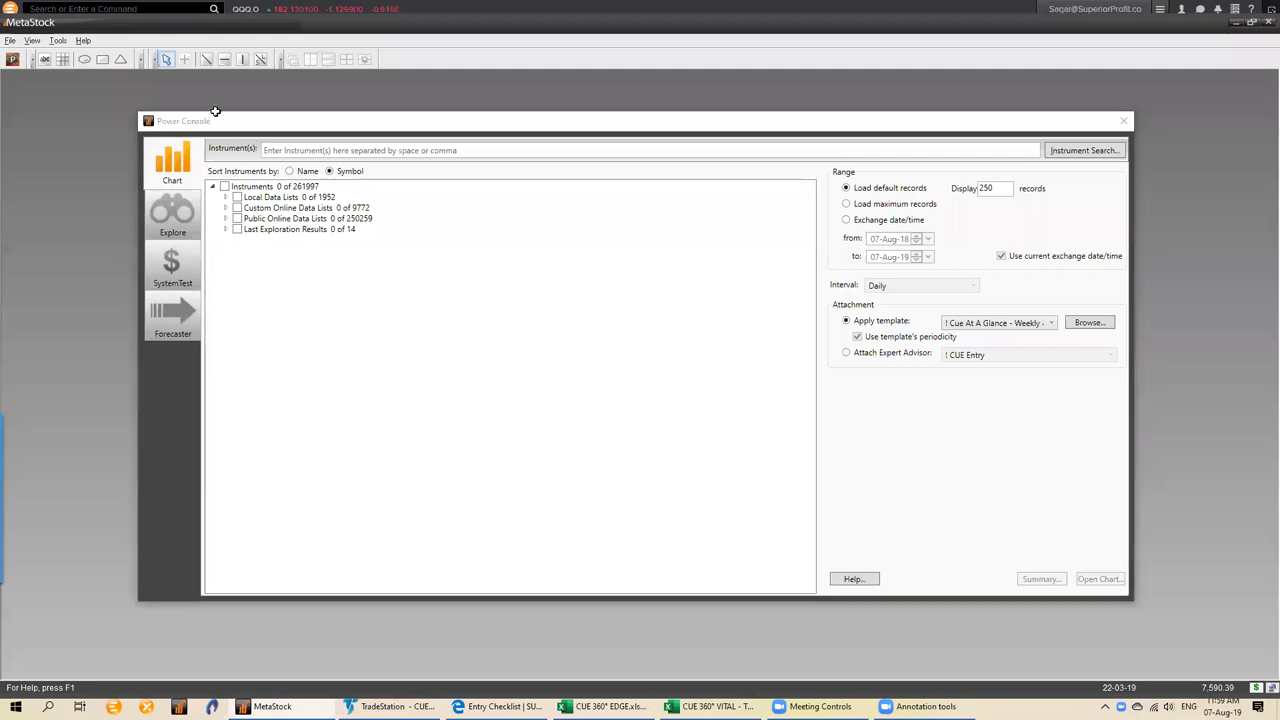
- Return to the CUE 360 VITAL workbook and set the DASHBOARD's Technical Trading System to CUEElite
key("alt+Tab")
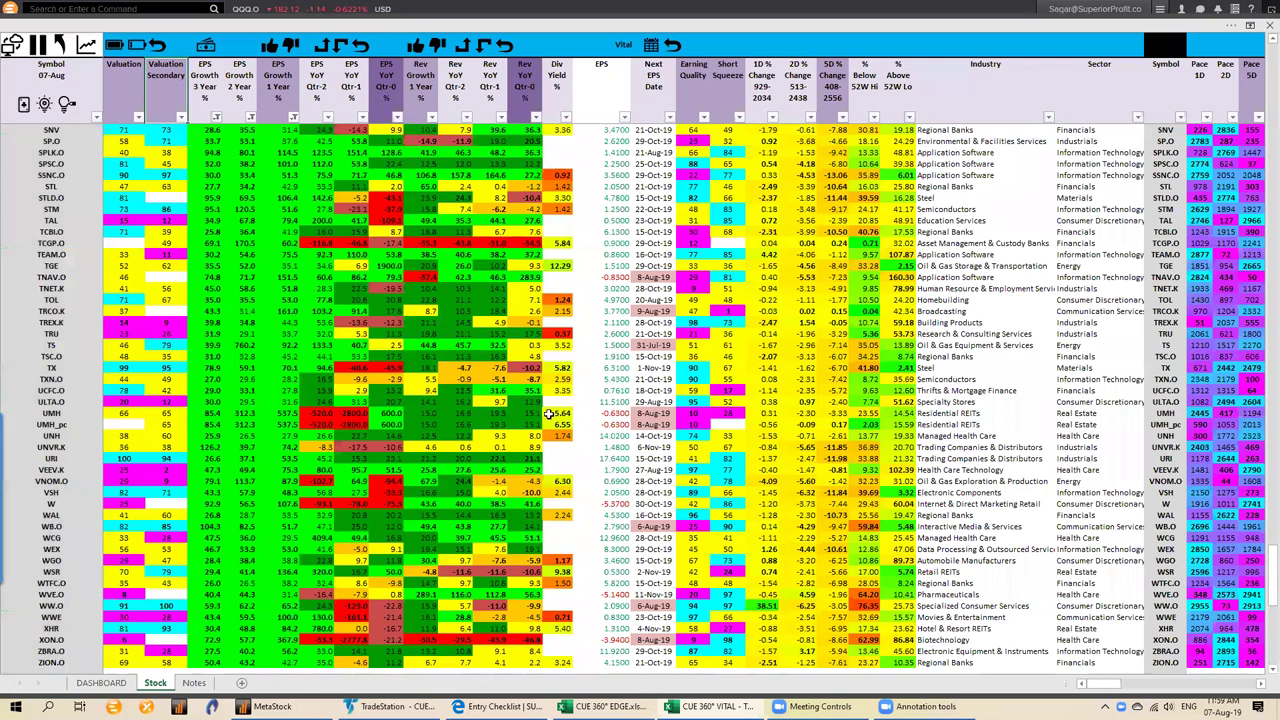
left_click(108, 684)
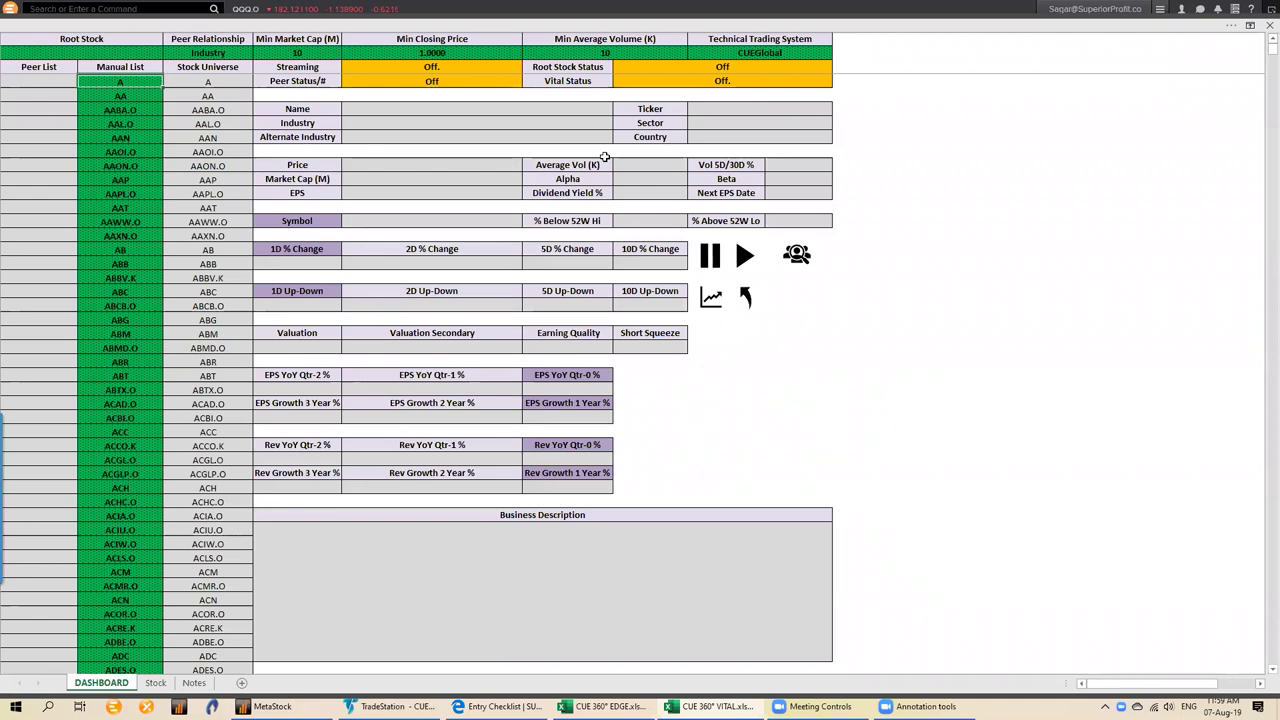
left_click(762, 52)
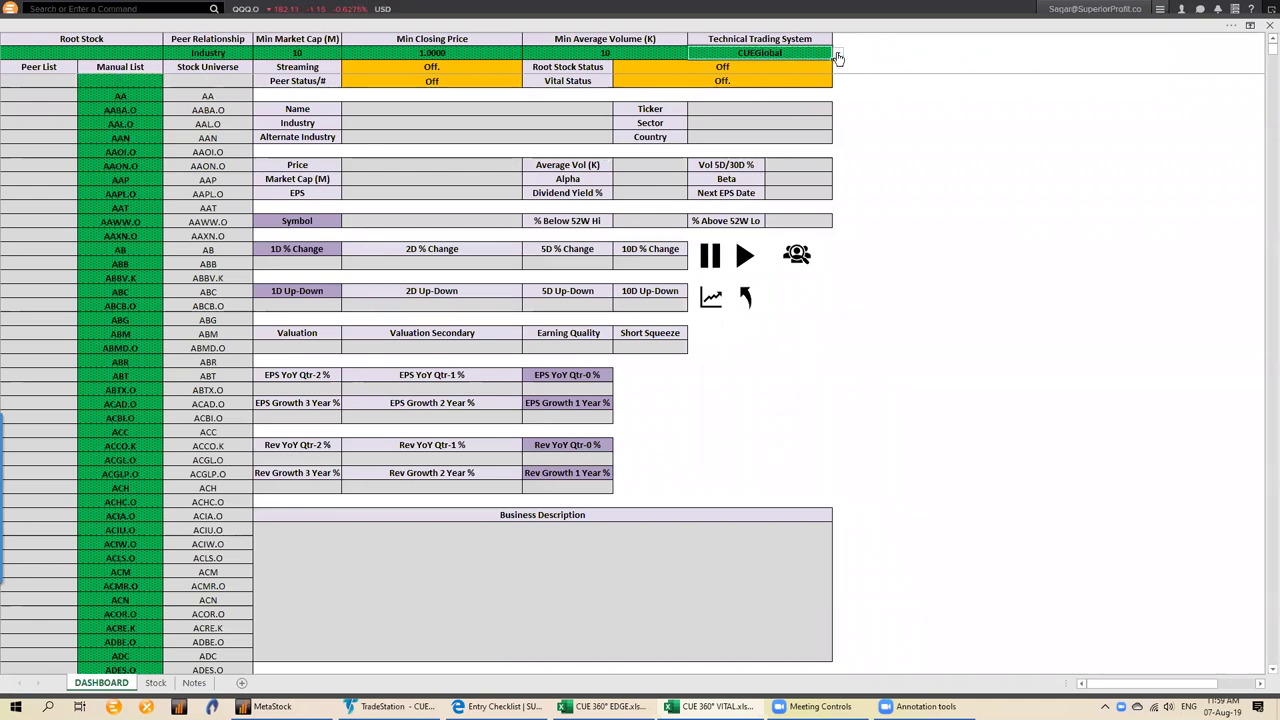
left_click(838, 55)
left_click(724, 72)
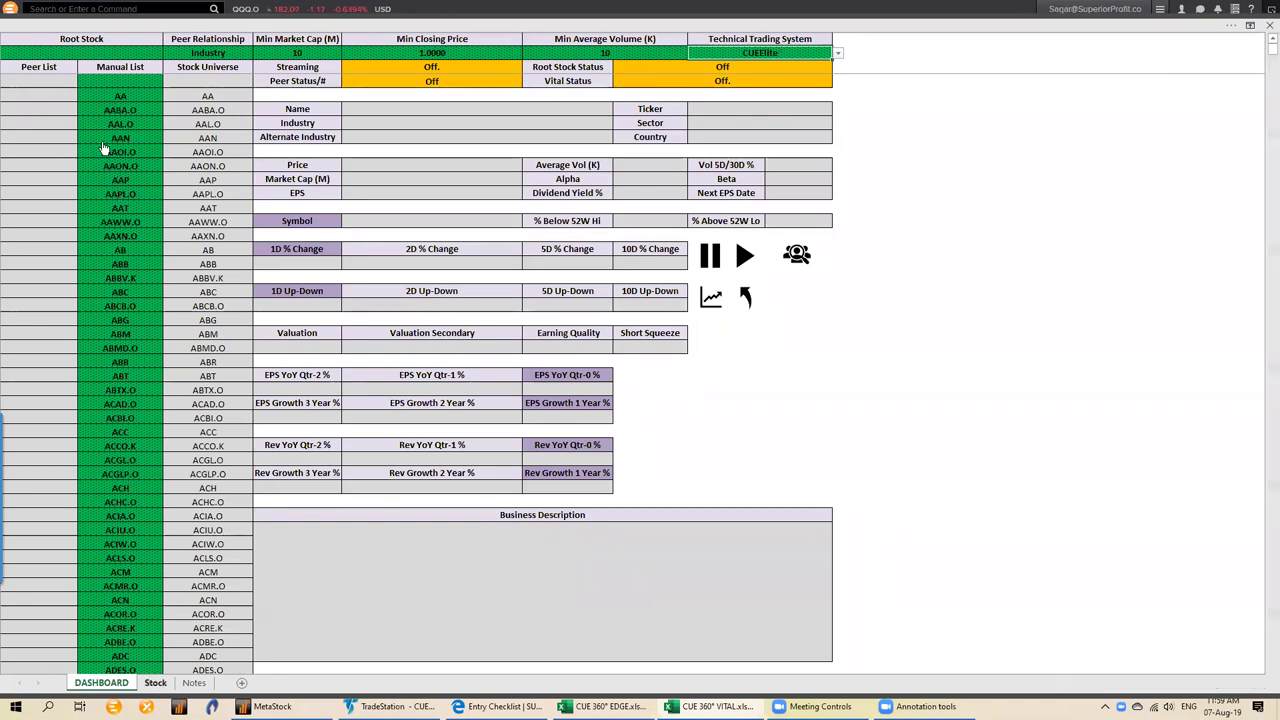
- Clear the existing symbols from the DASHBOARD's Manual List and turn streaming on
left_click(123, 89)
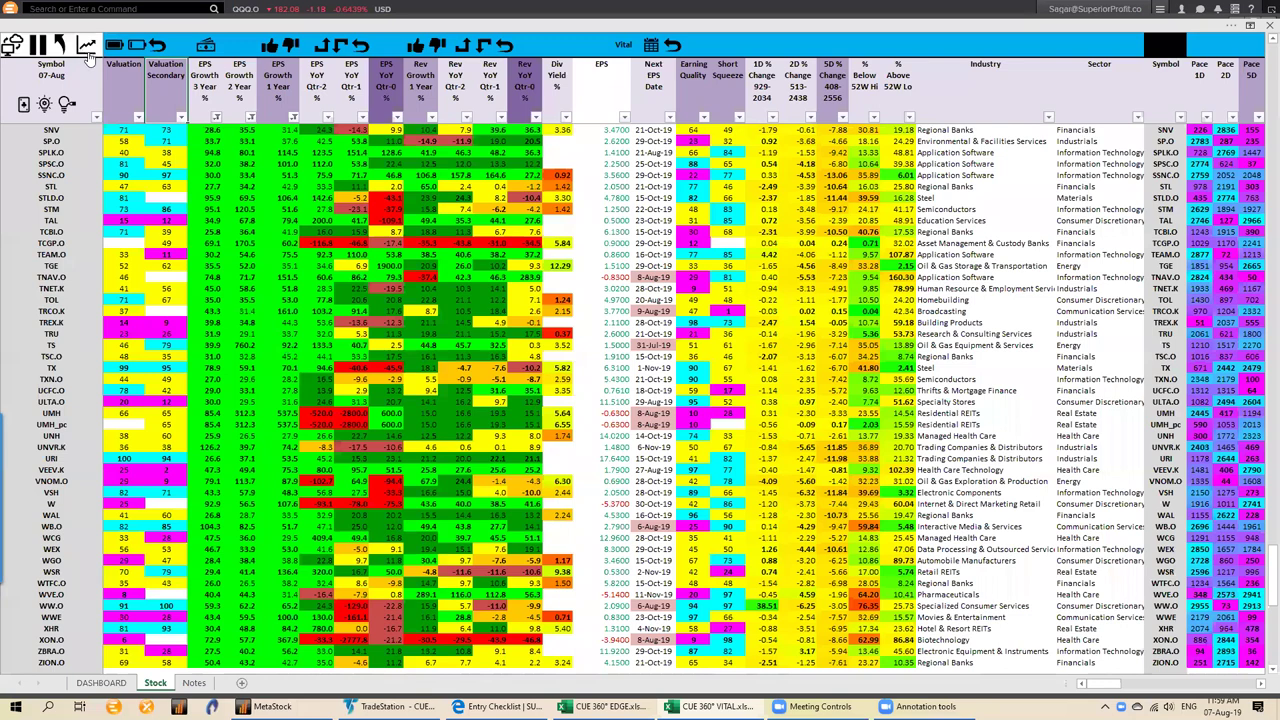
scroll(57, 338, "up", 1)
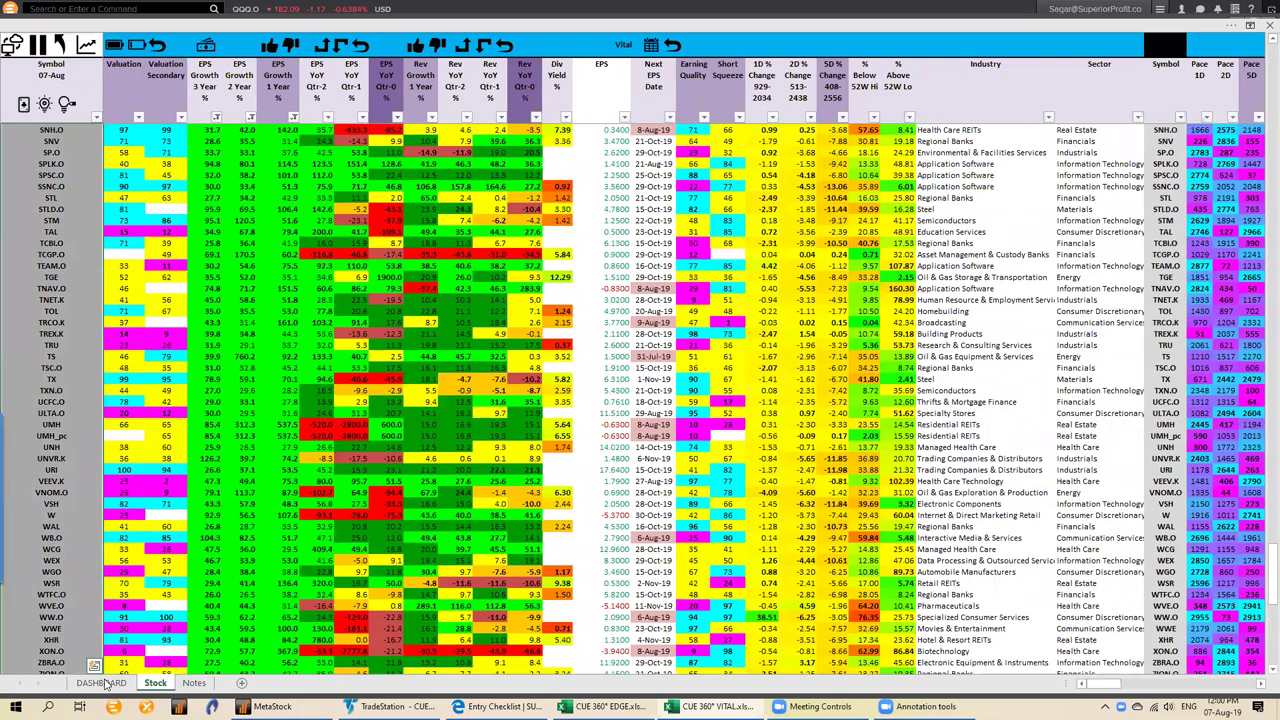
left_click(103, 682)
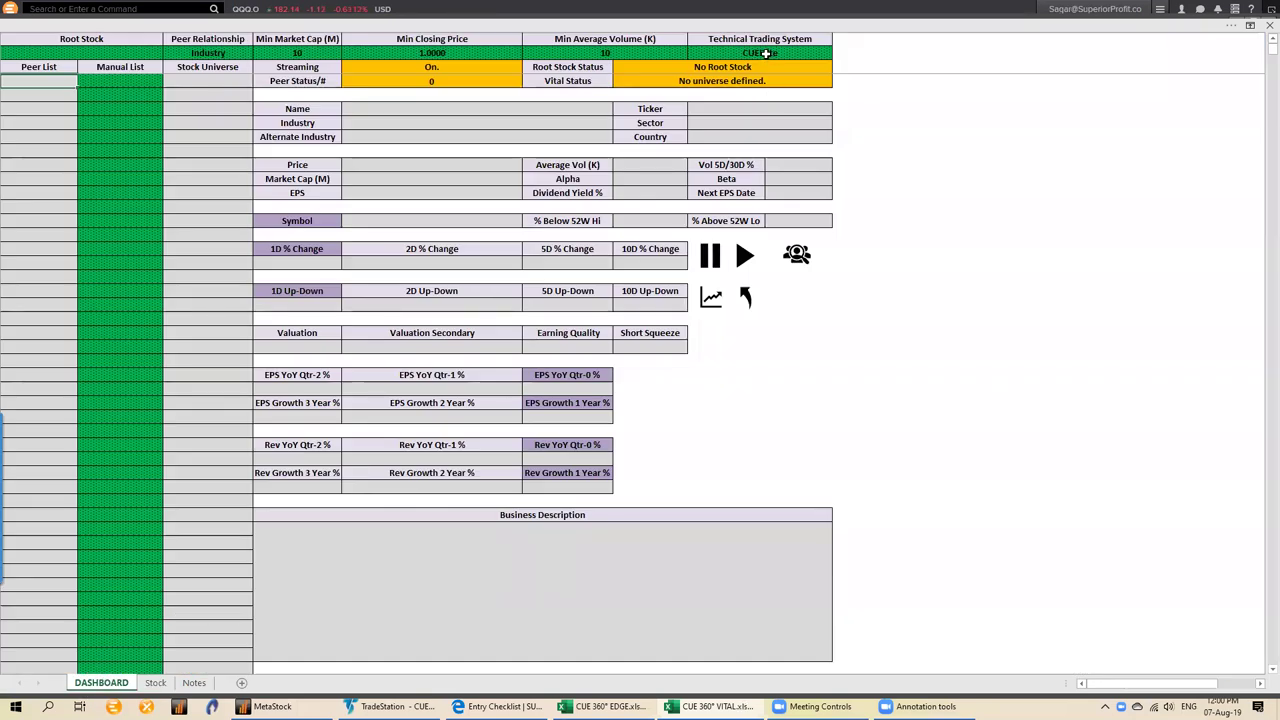
- Copy the unsuffixed growth tickers from the Stock sheet into the CUE# Sonar RadarScreen's Symbol column in TradeStation, starting with AAXN
left_click(155, 683)
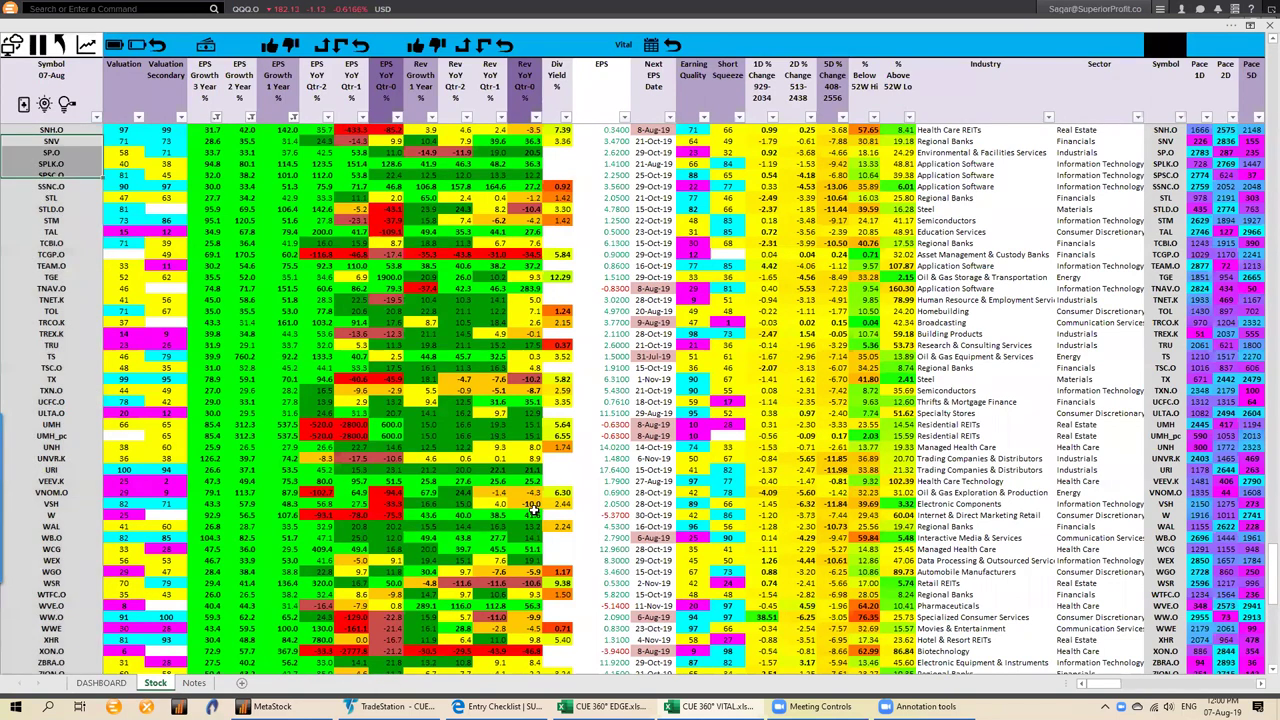
key("alt+Tab")
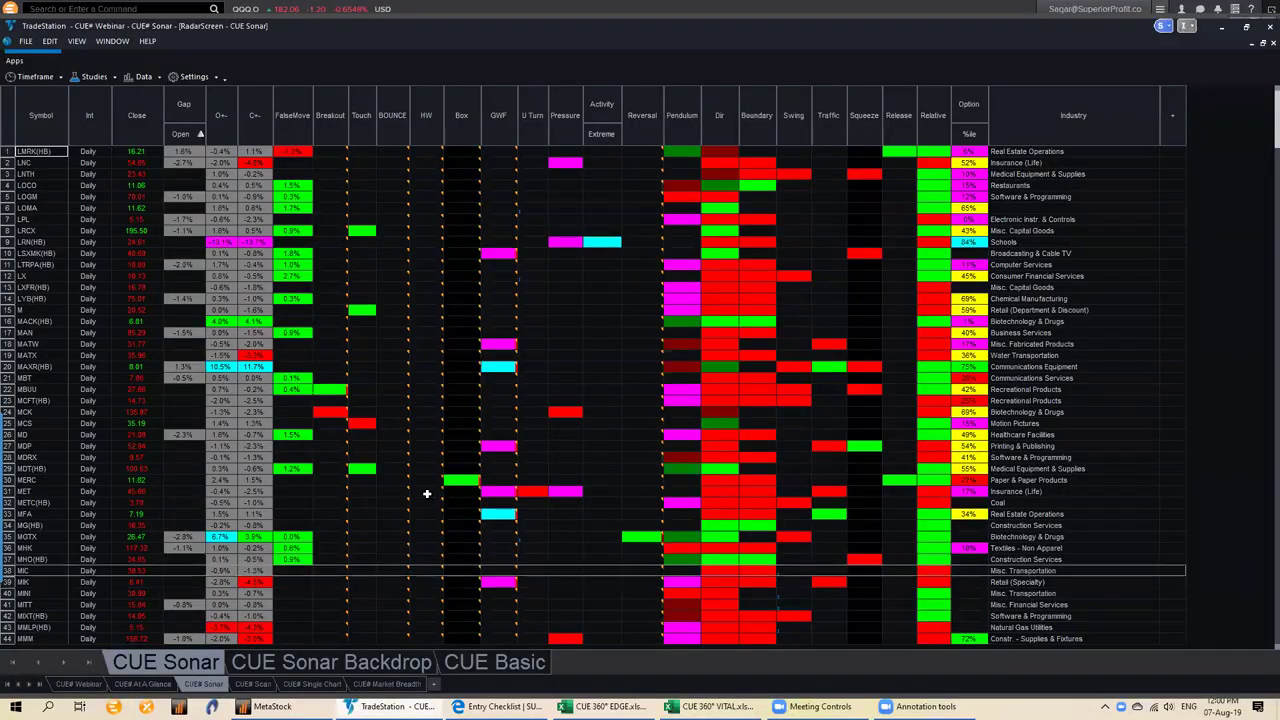
scroll(426, 493, "down", 5)
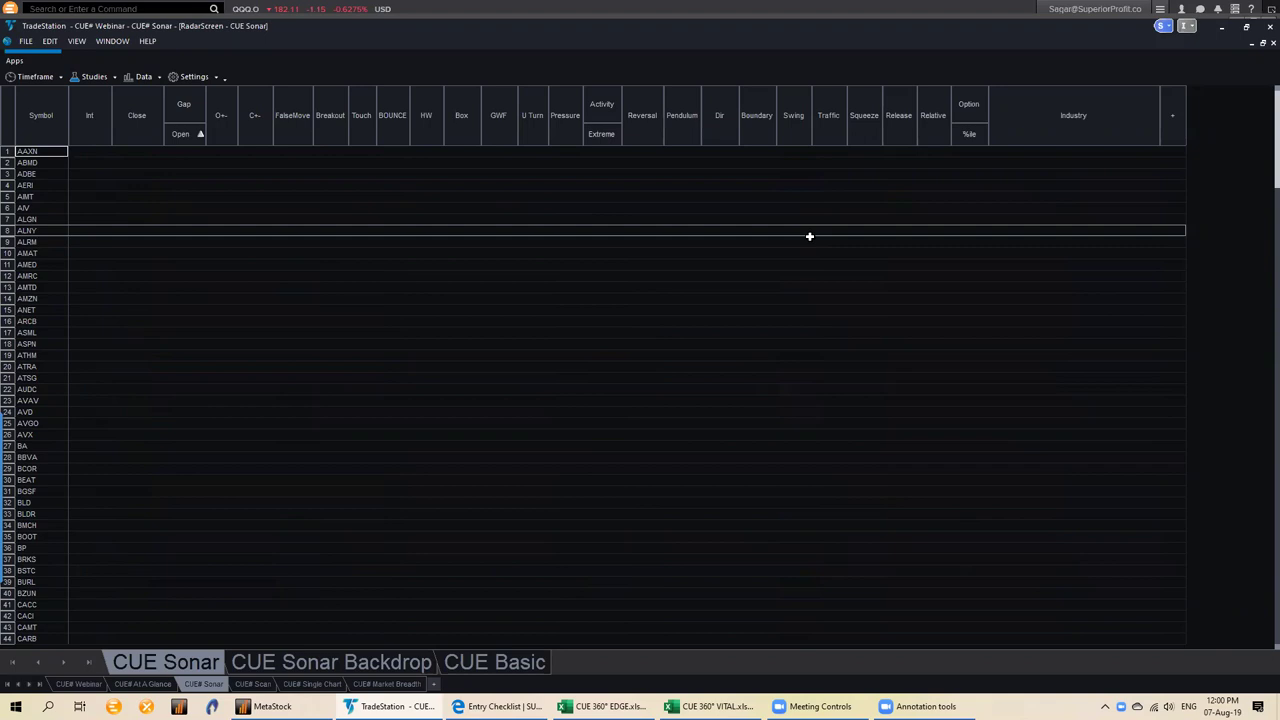
left_click(1245, 158)
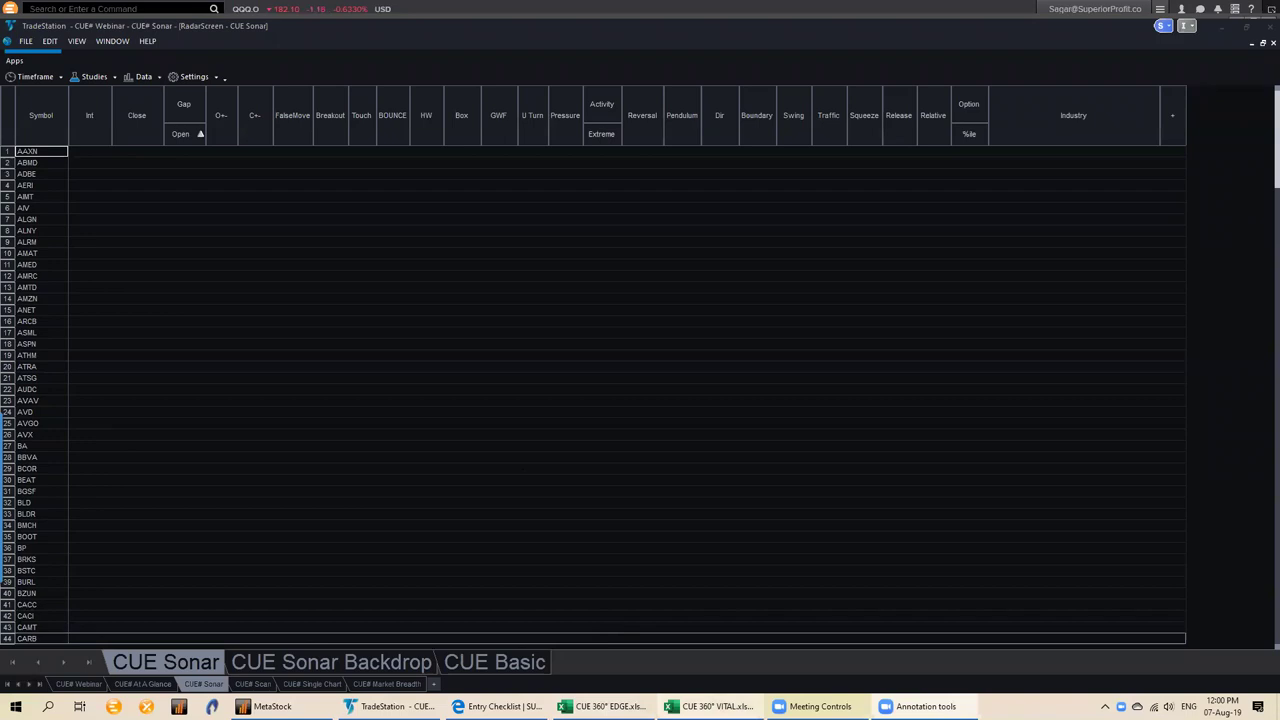
- Return to the VITAL workbook and copy the filtered growth symbols from the Stock sheet, AAXN.O downward, into the DASHBOARD's Manual List
mouse_move(610, 706)
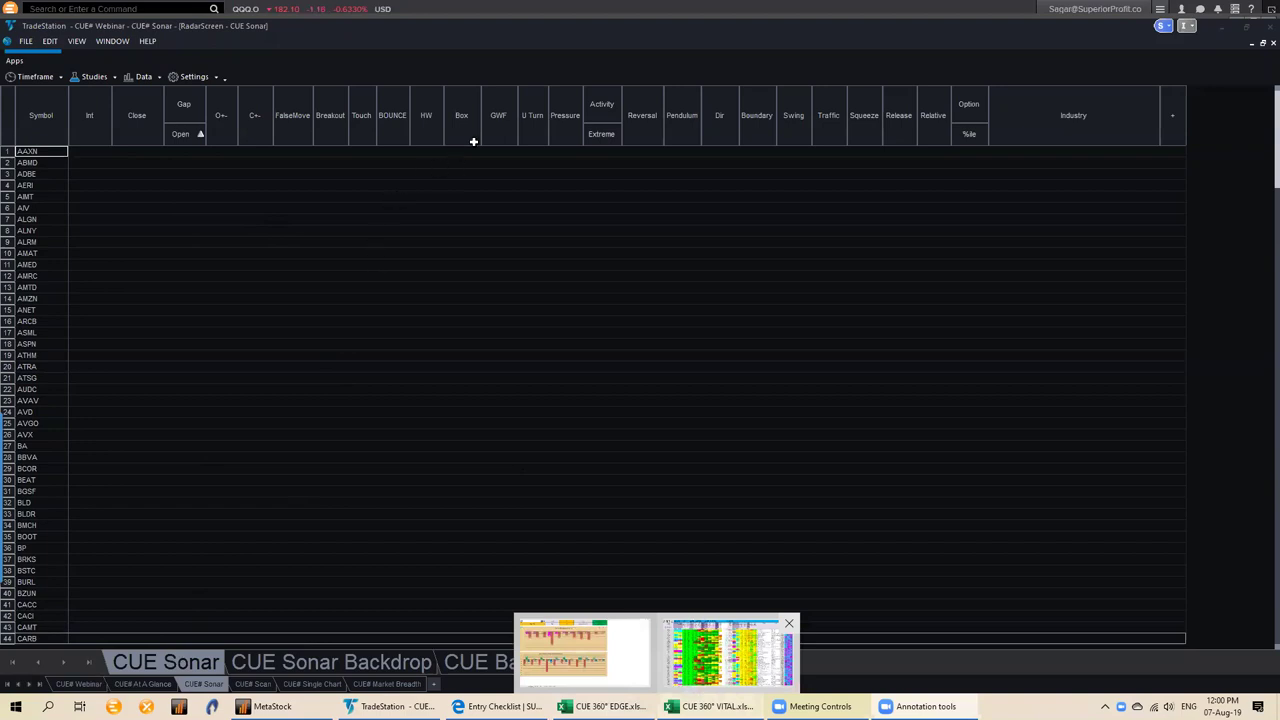
key("alt+Tab")
key("ctrl+Page_Up")
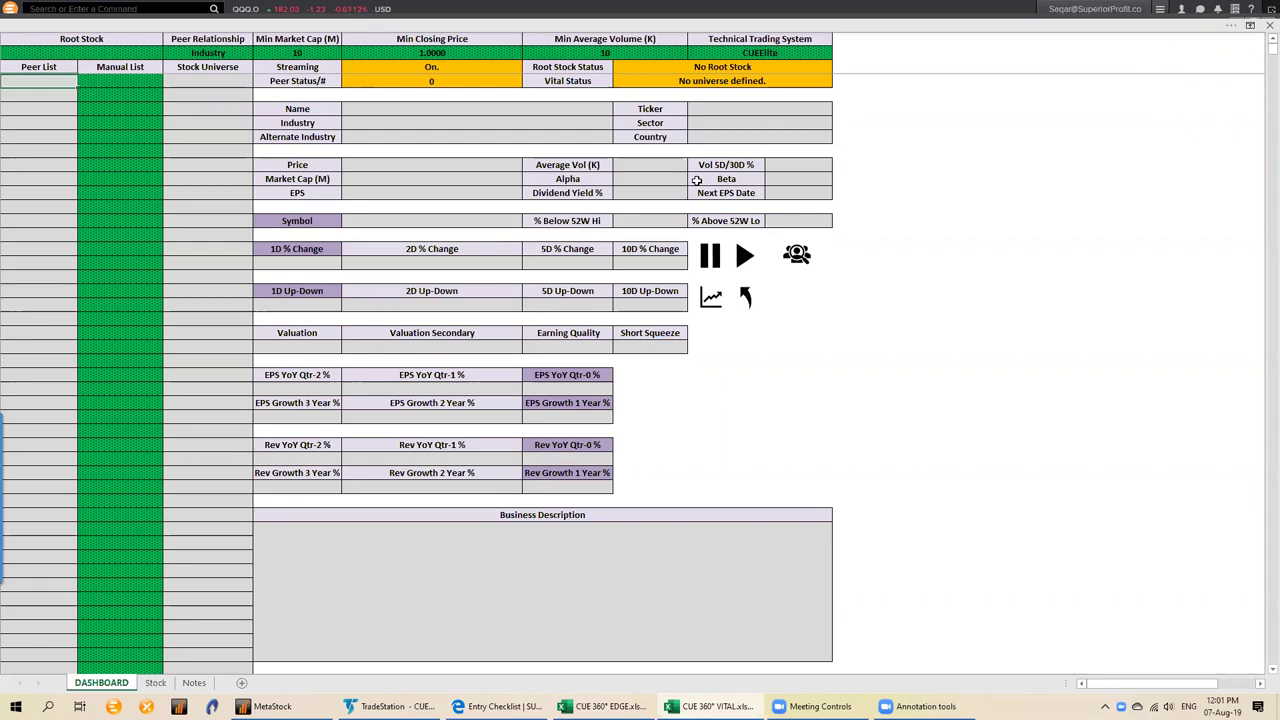
left_click(135, 82)
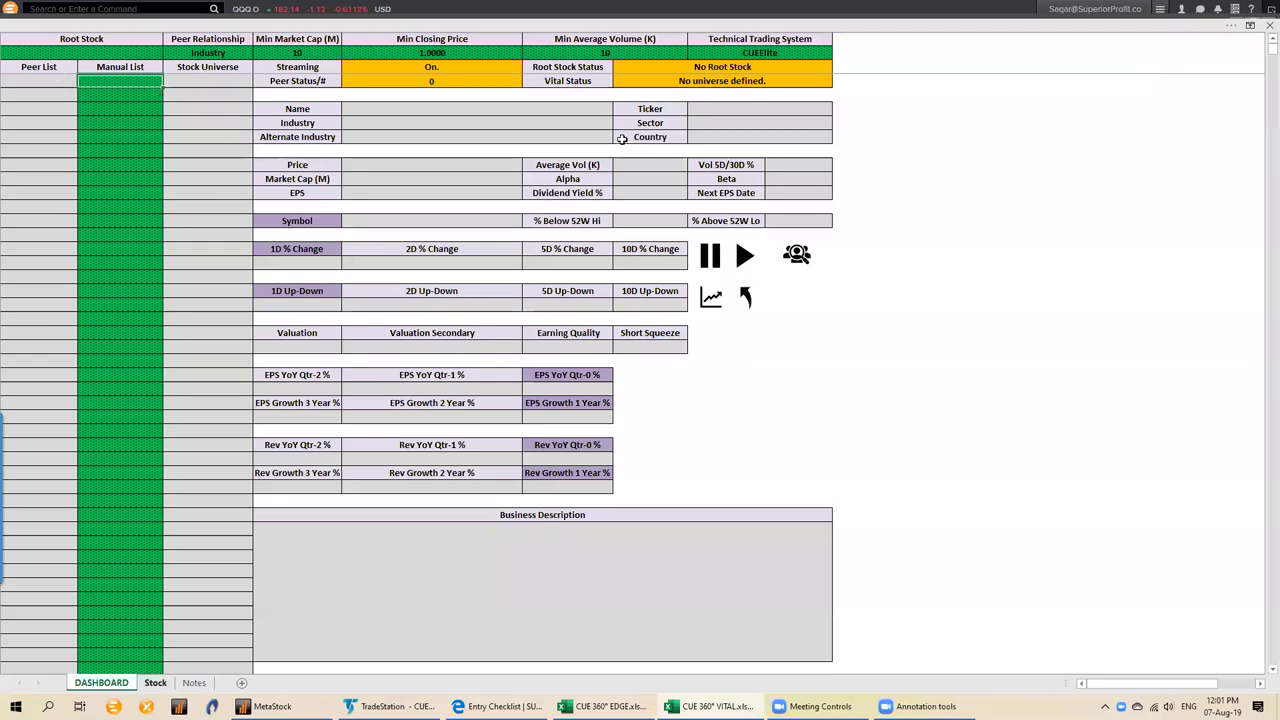
key("ctrl+Page_Down")
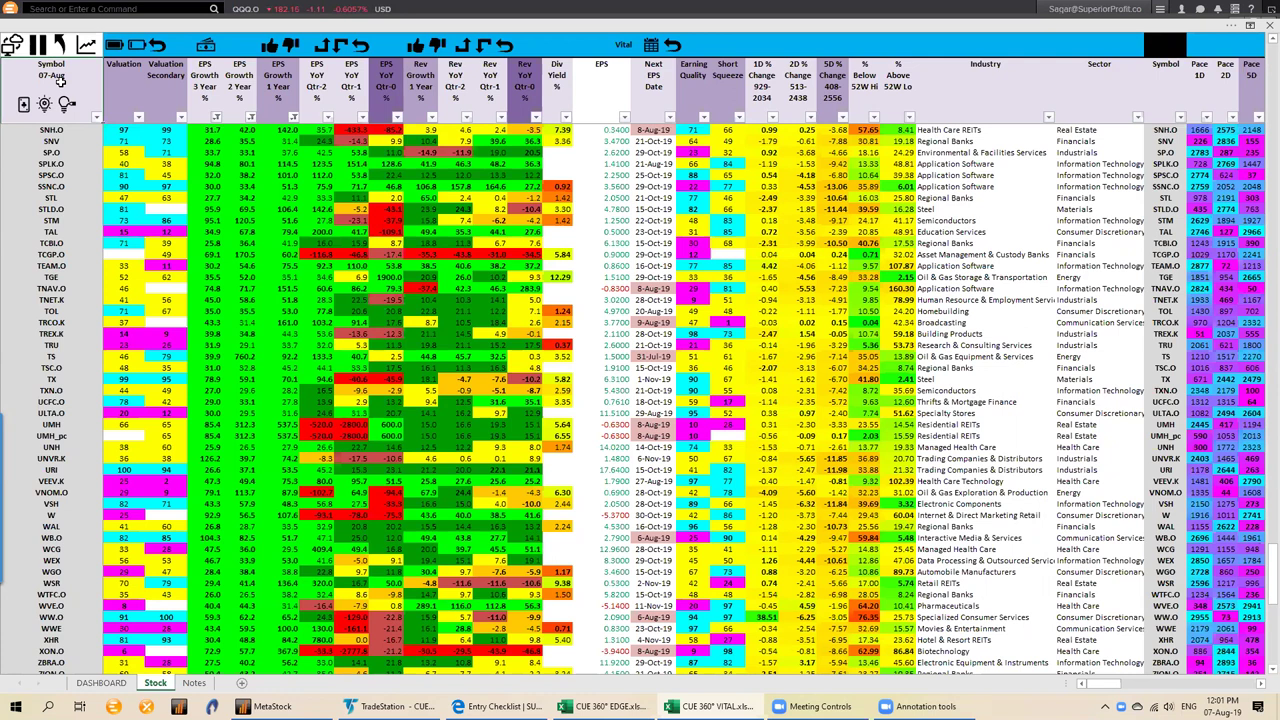
key("ctrl+Home")
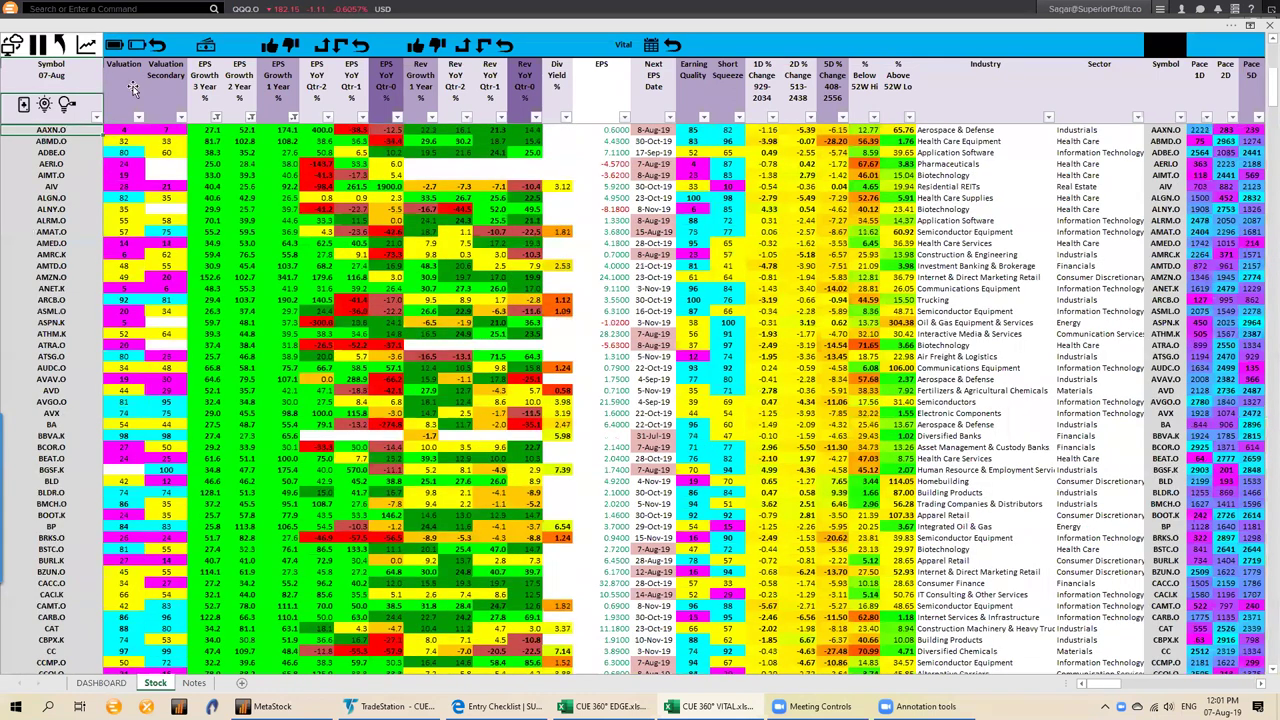
key("ctrl+shift+Down")
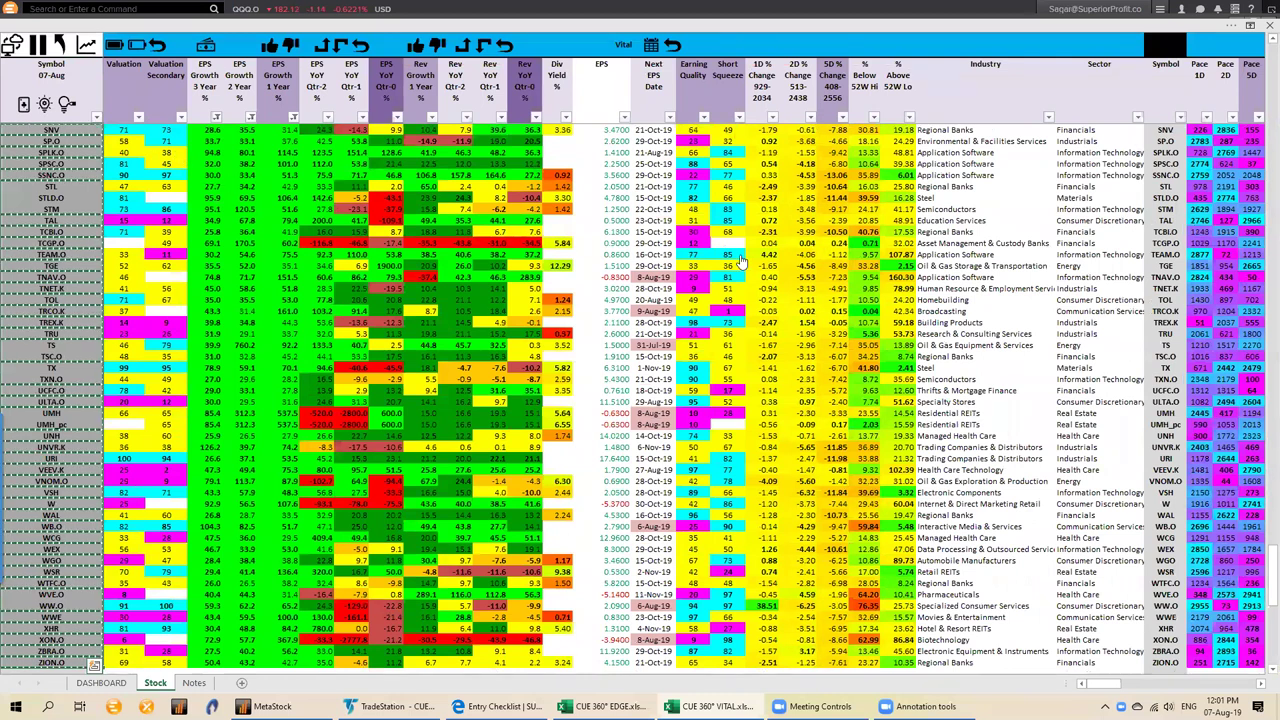
key("ctrl+Page_Up")
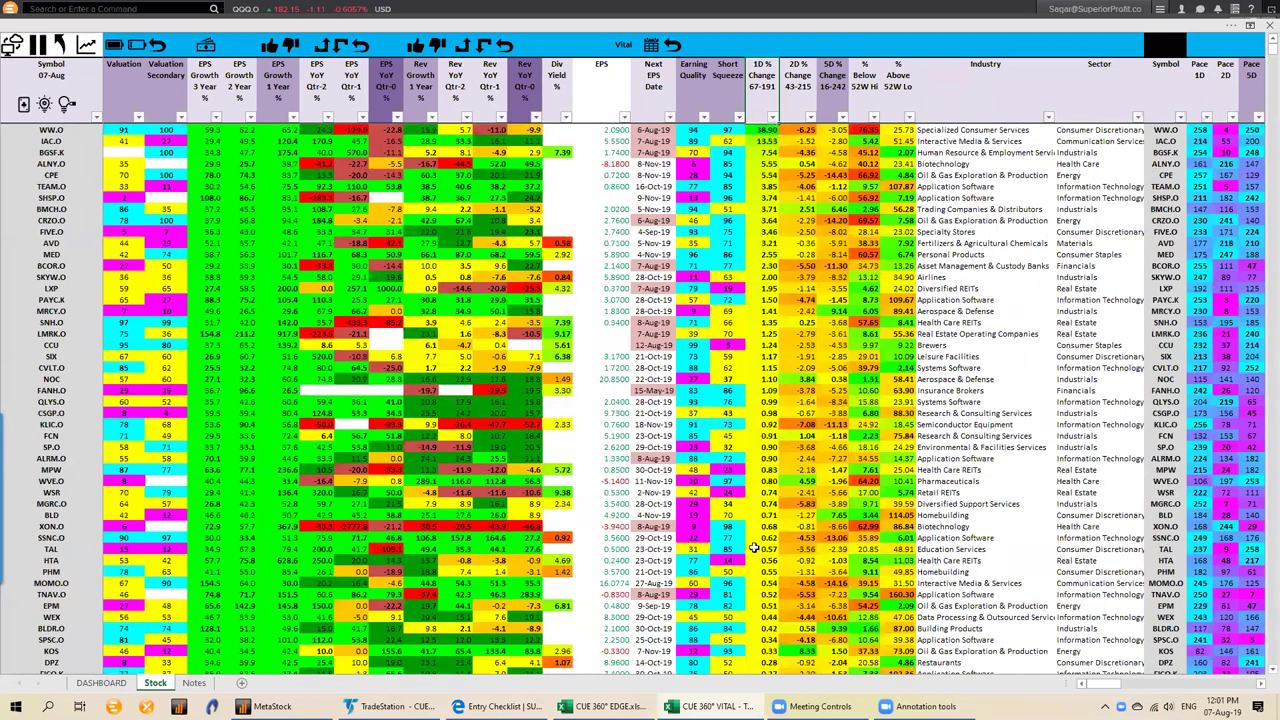
- Select the 1D % Change cells of the sorted growth stocks from the strongest gainers down to AMAT.O
left_click(754, 548, "shift")
scroll(756, 548, "down", 2)
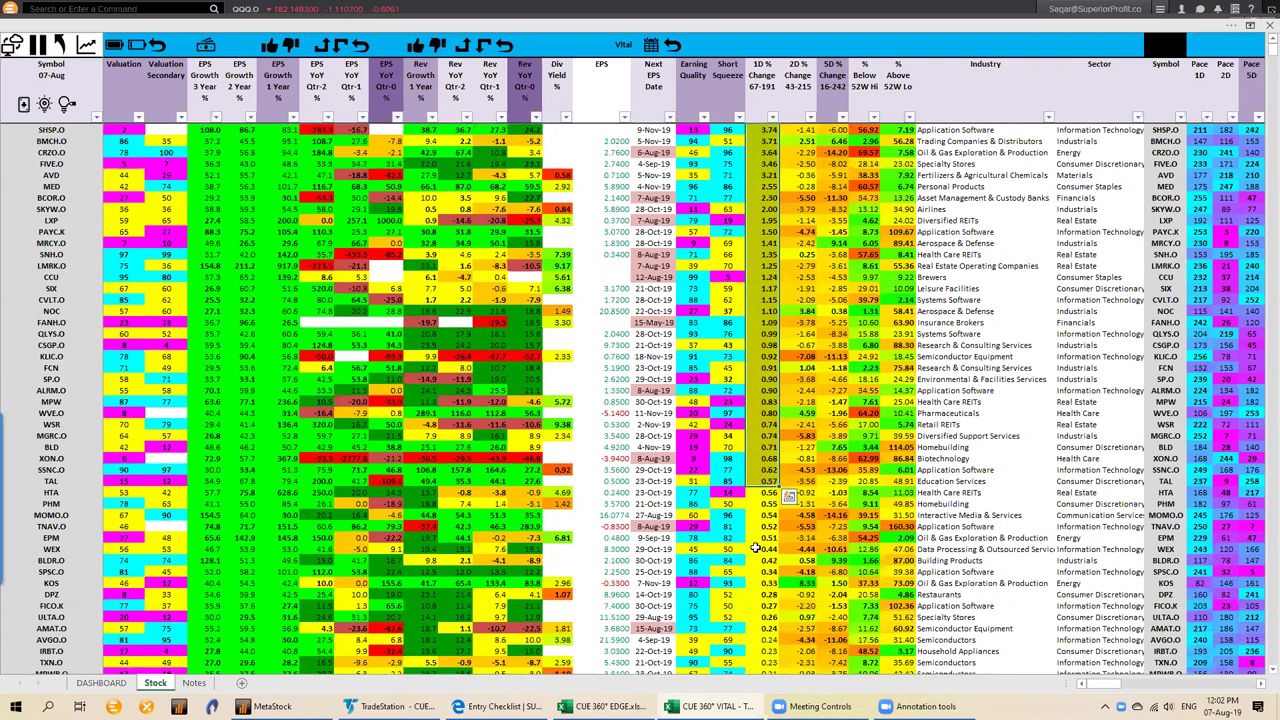
scroll(778, 530, "down", 1)
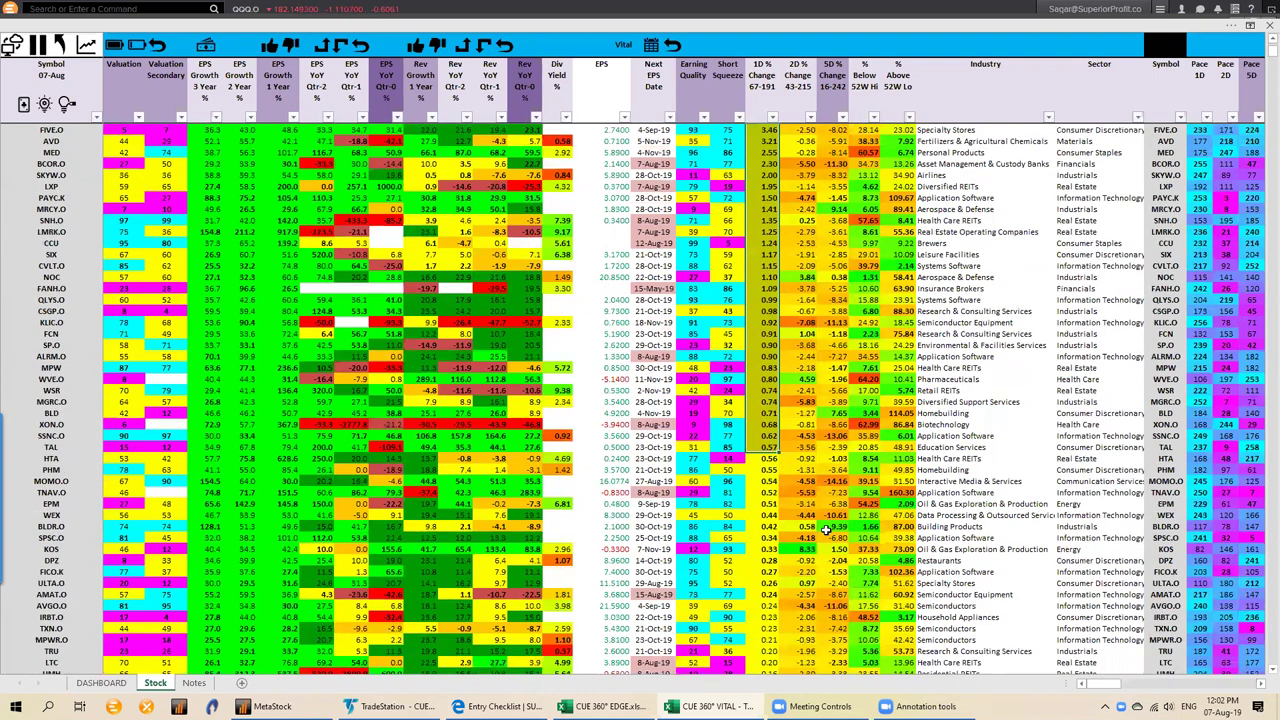
scroll(826, 529, "down", 2)
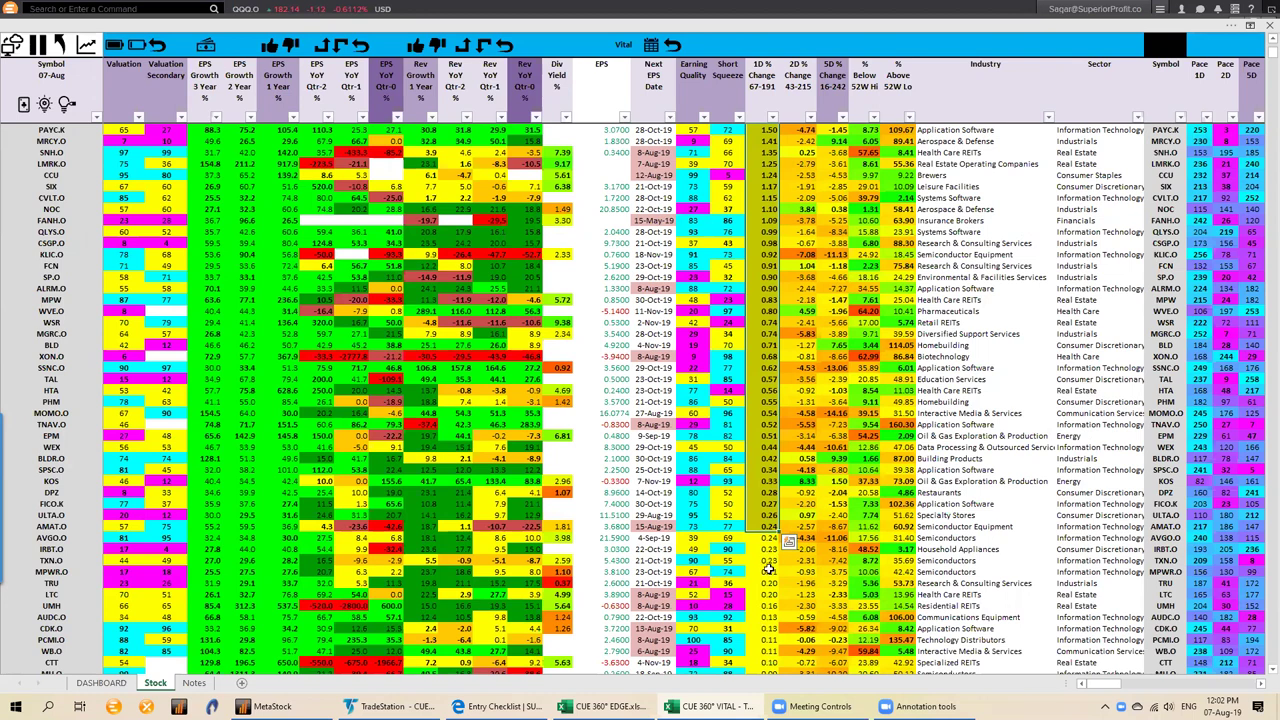
scroll(766, 575, "down", 5)
scroll(763, 476, "down", 4)
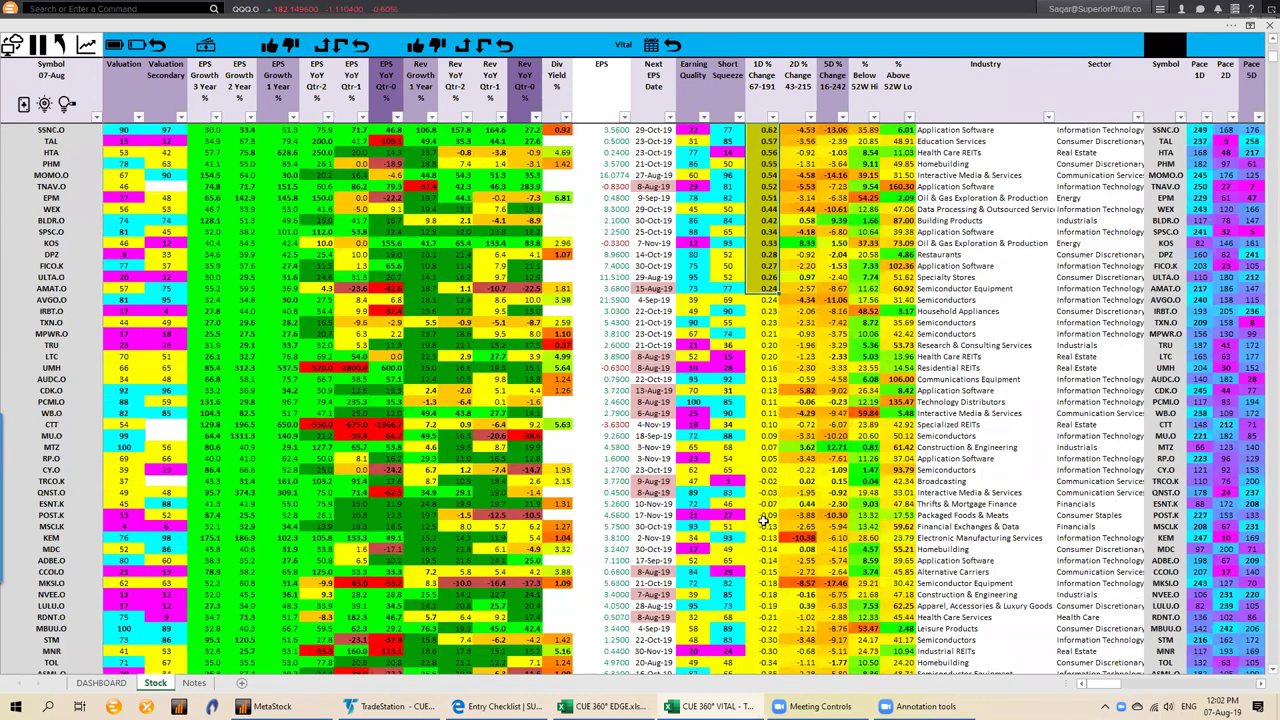
scroll(762, 535, "down", 2)
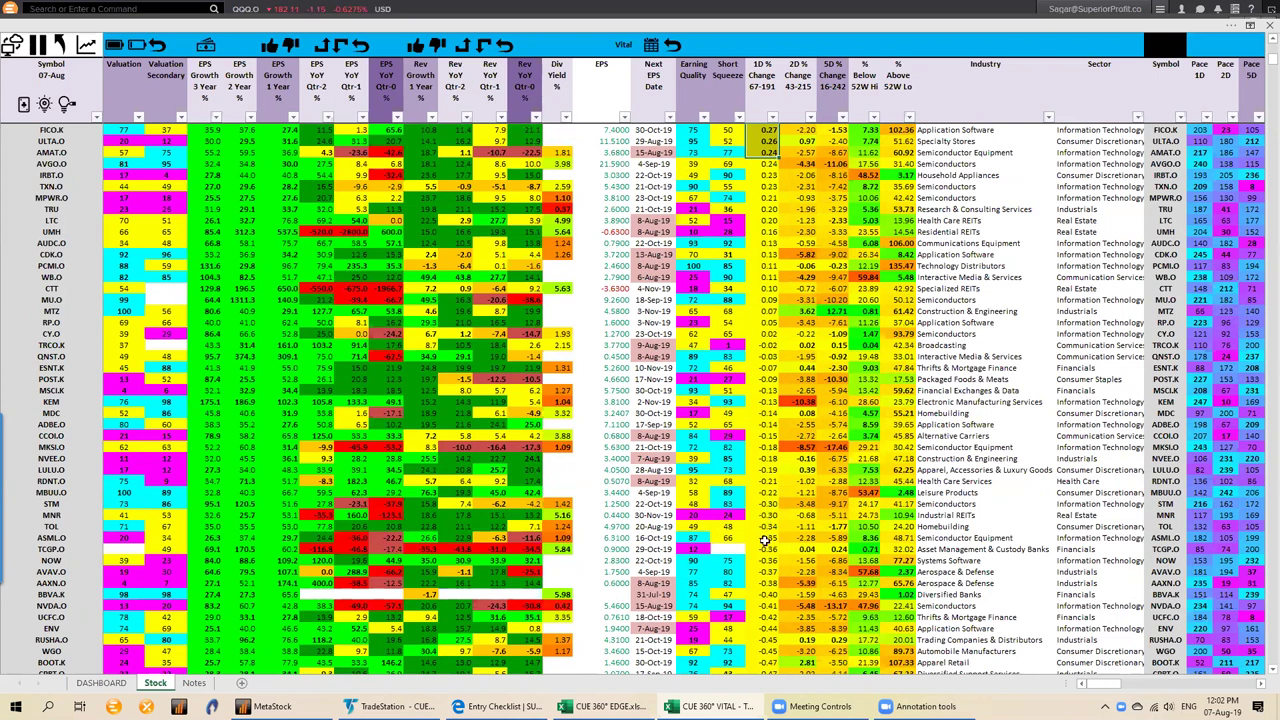
scroll(764, 541, "up", 4)
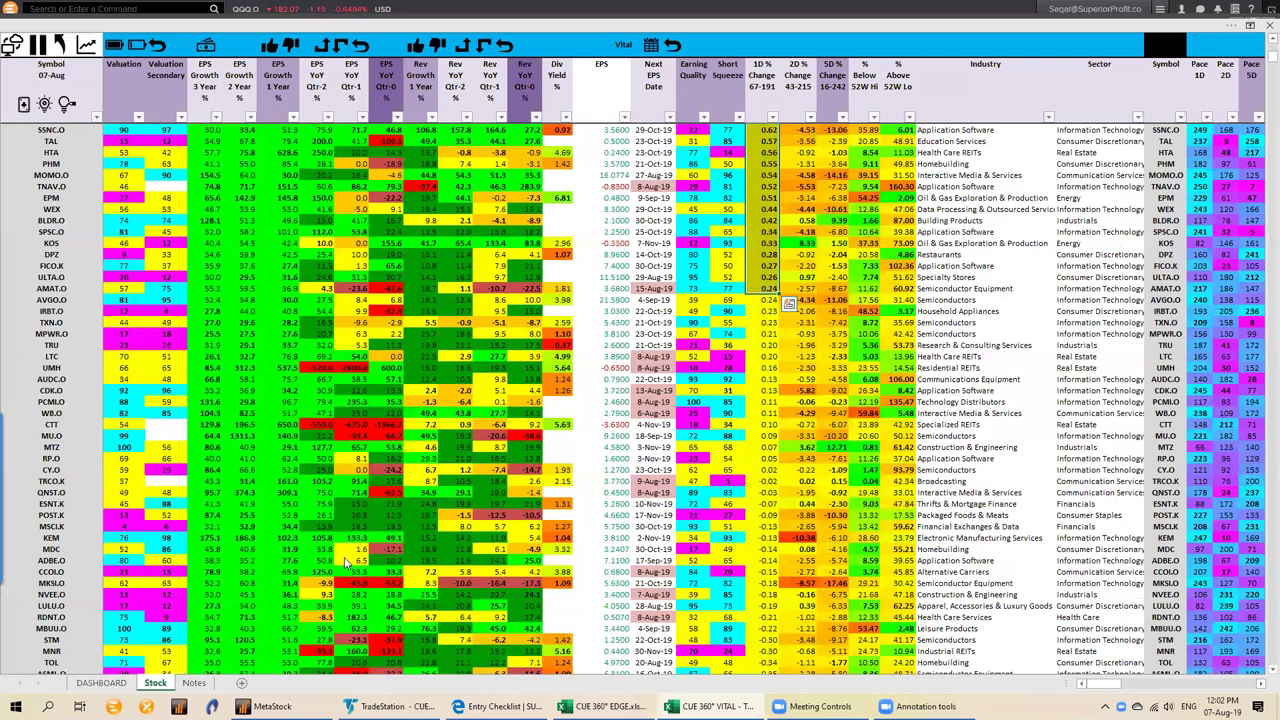
- Switch to TradeStation, select ALNY in the CUE# Sonar RadarScreen and bring up its weekly and daily charts in the CUE# Webinar workspace
key("alt+Tab")
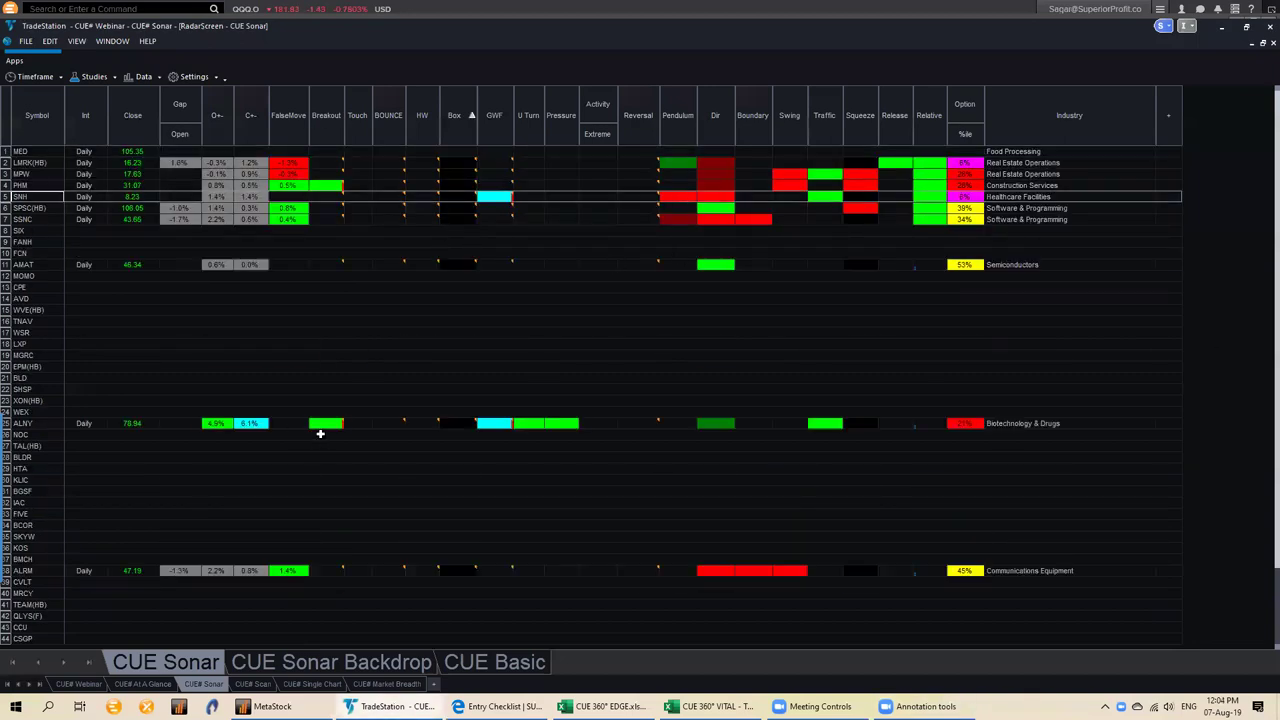
left_click(502, 424)
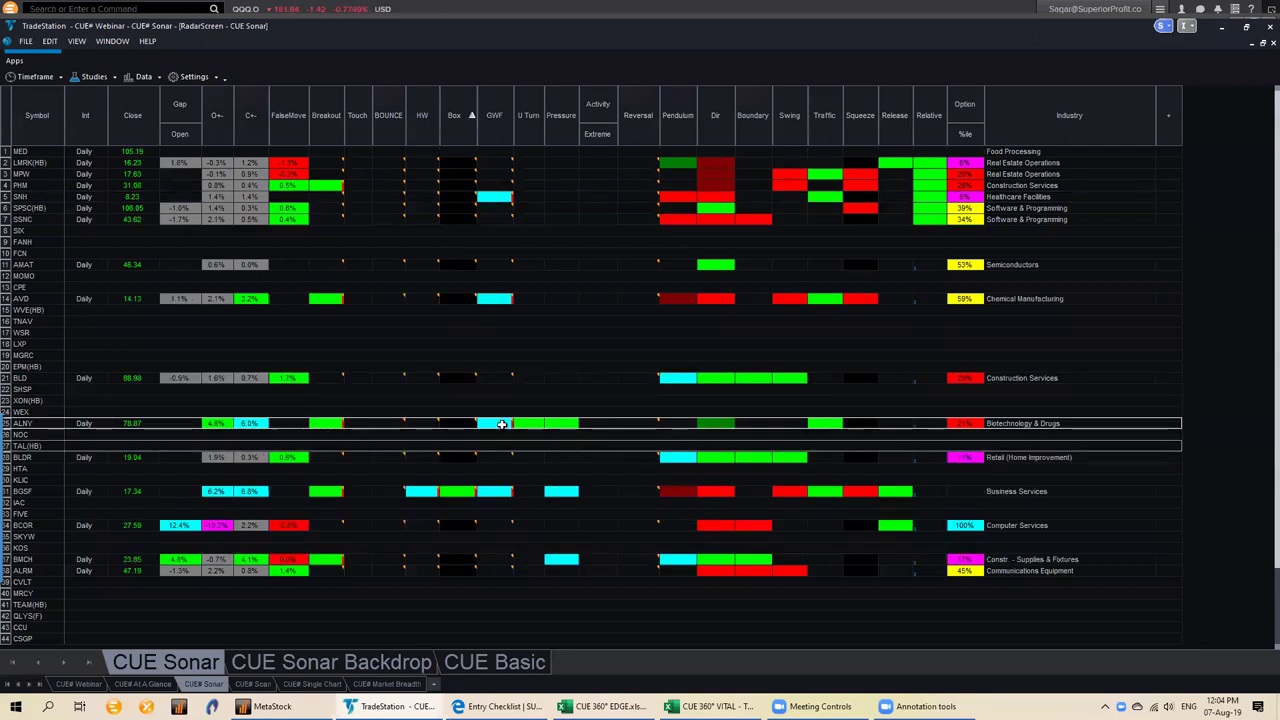
mouse_move(502, 424)
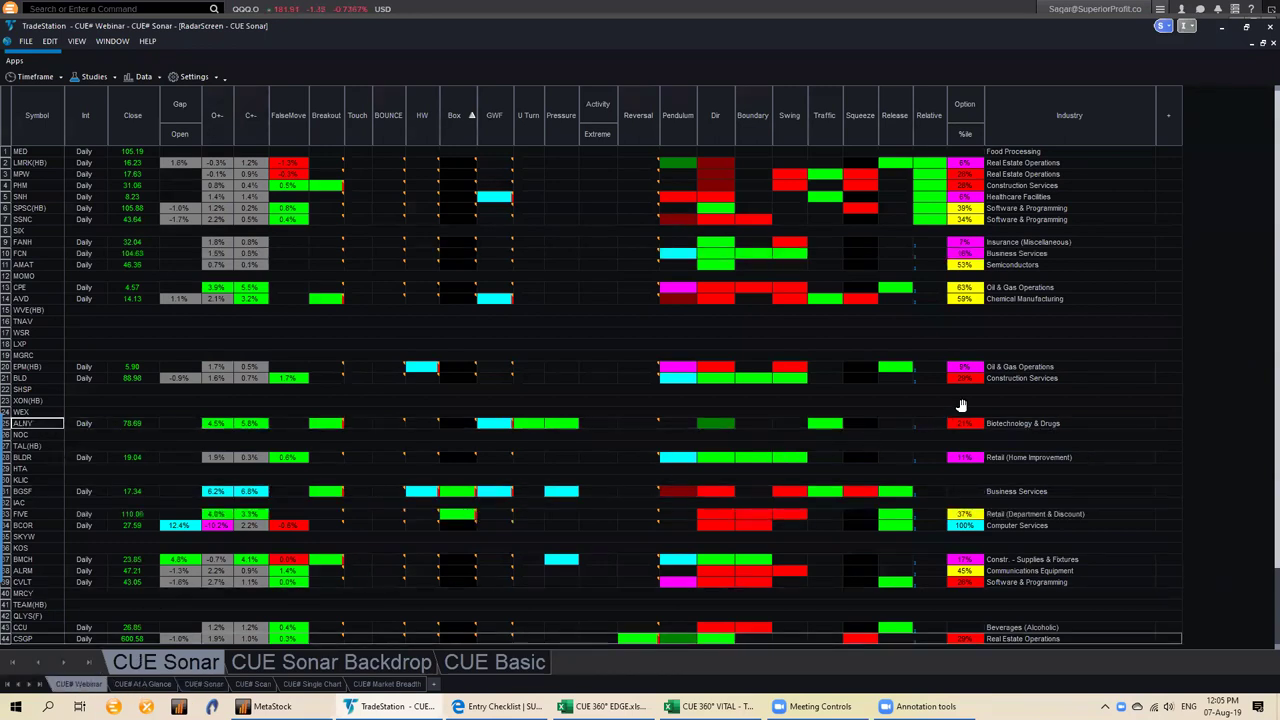
key("ctrl+Tab")
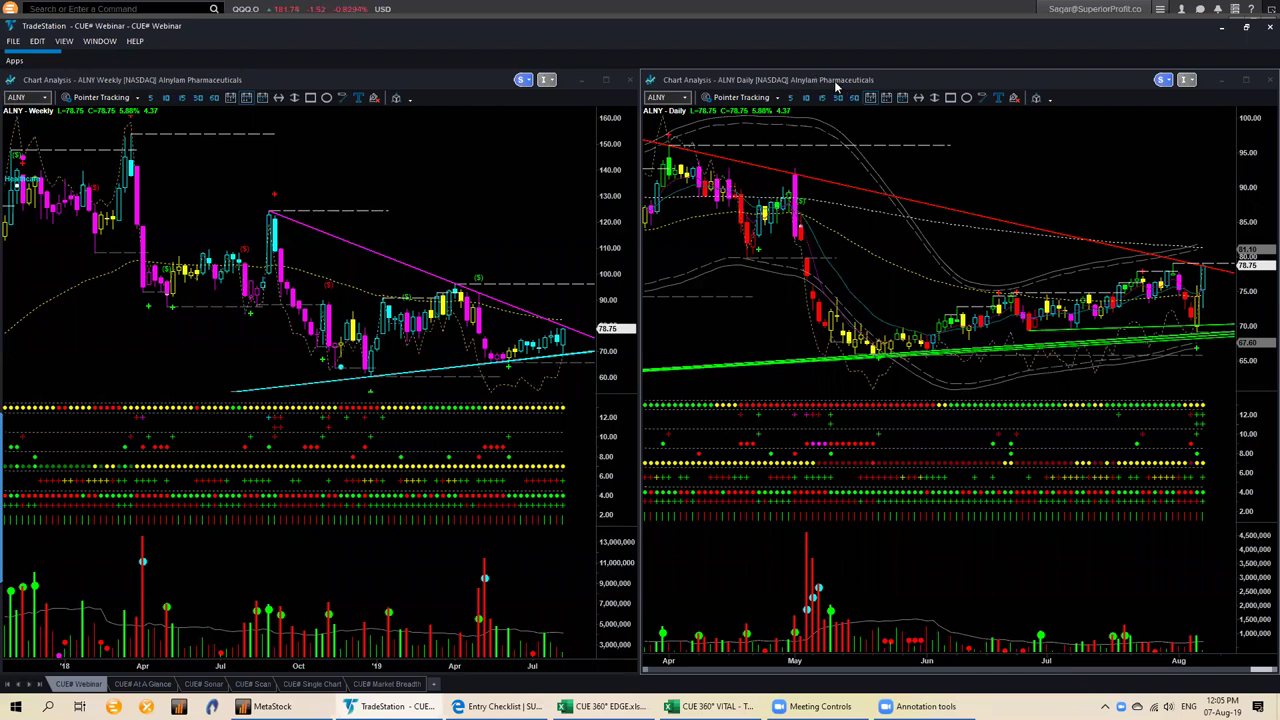
- Annotate the ALNY weekly chart with arrows along the converging trendlines and toward the recent lows and latest bar
left_click_drag(453, 377, 590, 356)
left_click_drag(502, 297, 589, 330)
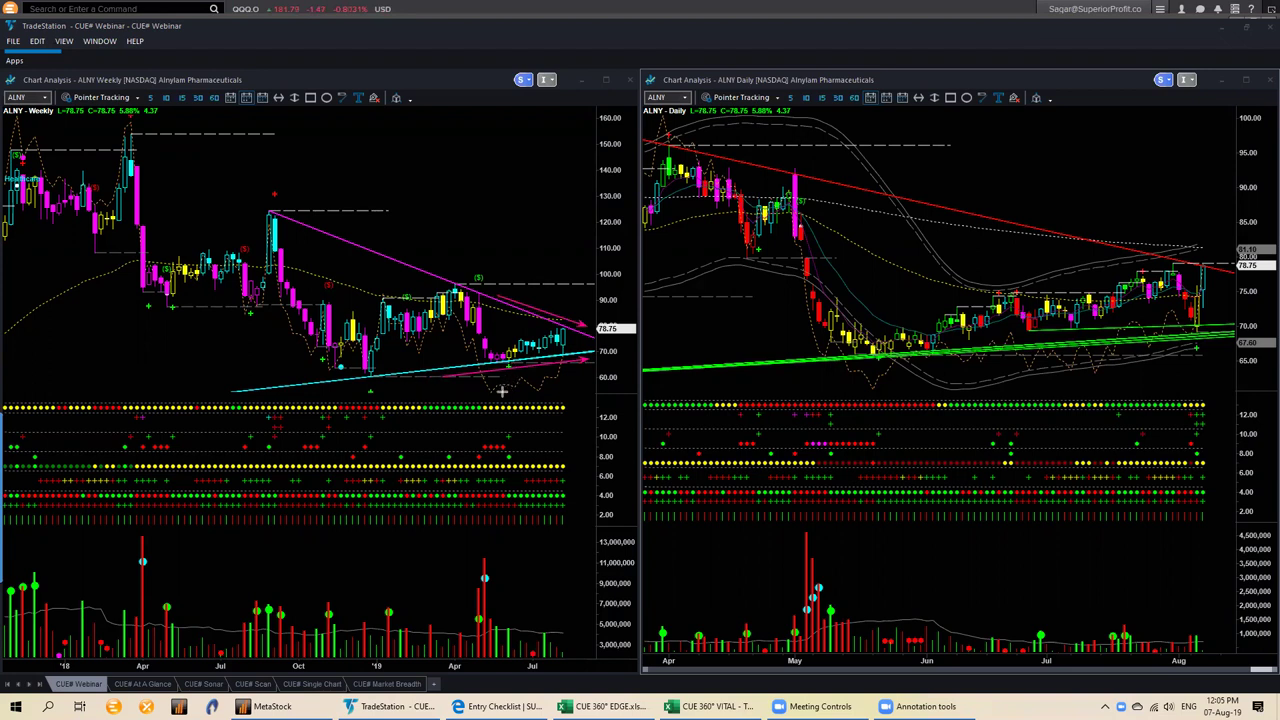
mouse_move(505, 391)
left_mouse_down()
mouse_move(558, 362)
mouse_move(517, 361)
left_mouse_up()
left_click_drag(584, 360, 600, 371)
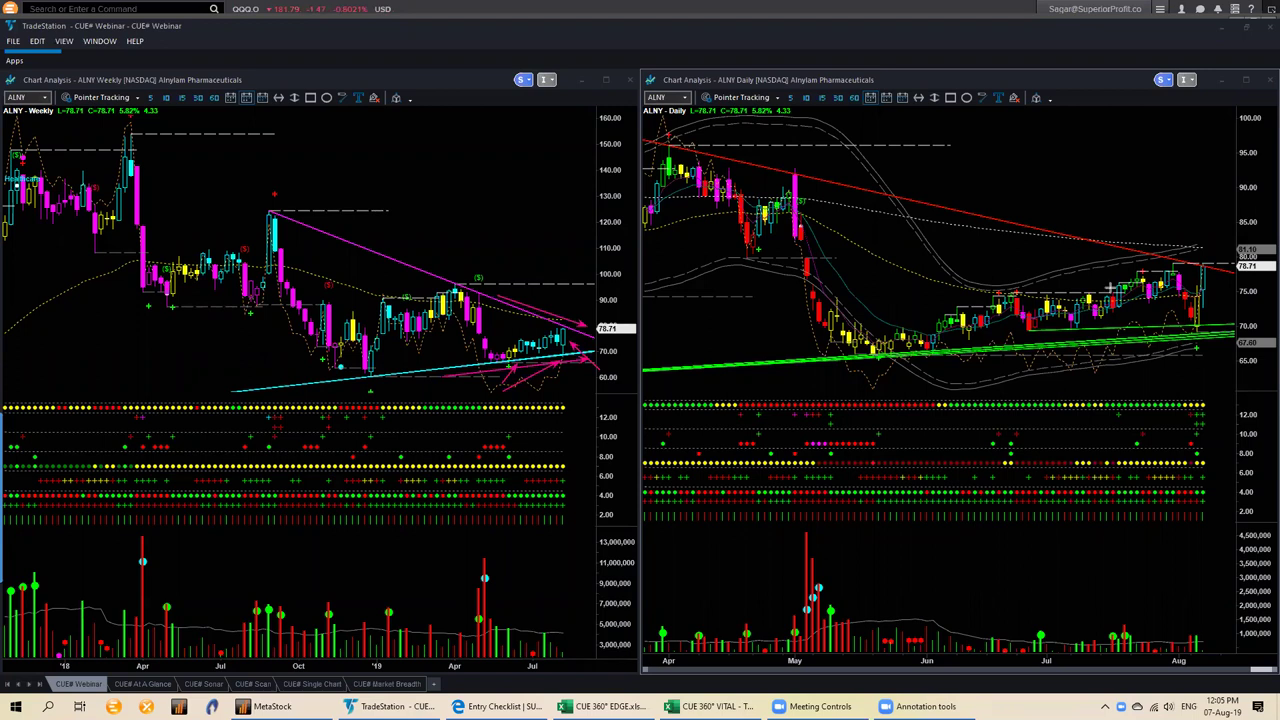
- Annotate the ALNY daily chart with arrows along the falling red and rising green trendlines and at the latest bar
left_click_drag(1113, 238, 1207, 265)
left_click_drag(1126, 347, 1220, 341)
left_click_drag(1227, 241, 1210, 265)
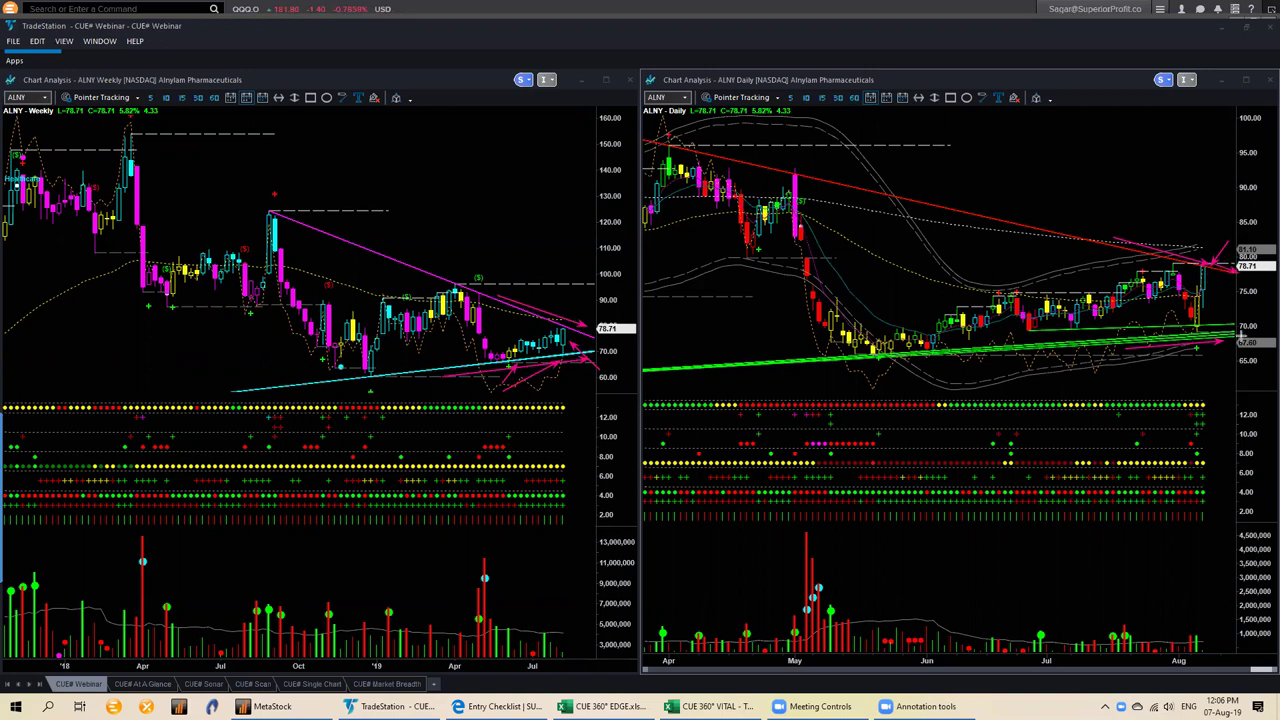
- Mark the ALNY daily chart's range between the trendlines and its latest indicator signals with arrows, and clear all annotations
left_click_drag(1213, 271, 1210, 332)
mouse_move(901, 147)
left_mouse_down()
mouse_move(850, 92)
mouse_move(865, 115)
left_mouse_up()
left_click_drag(1197, 368, 1194, 406)
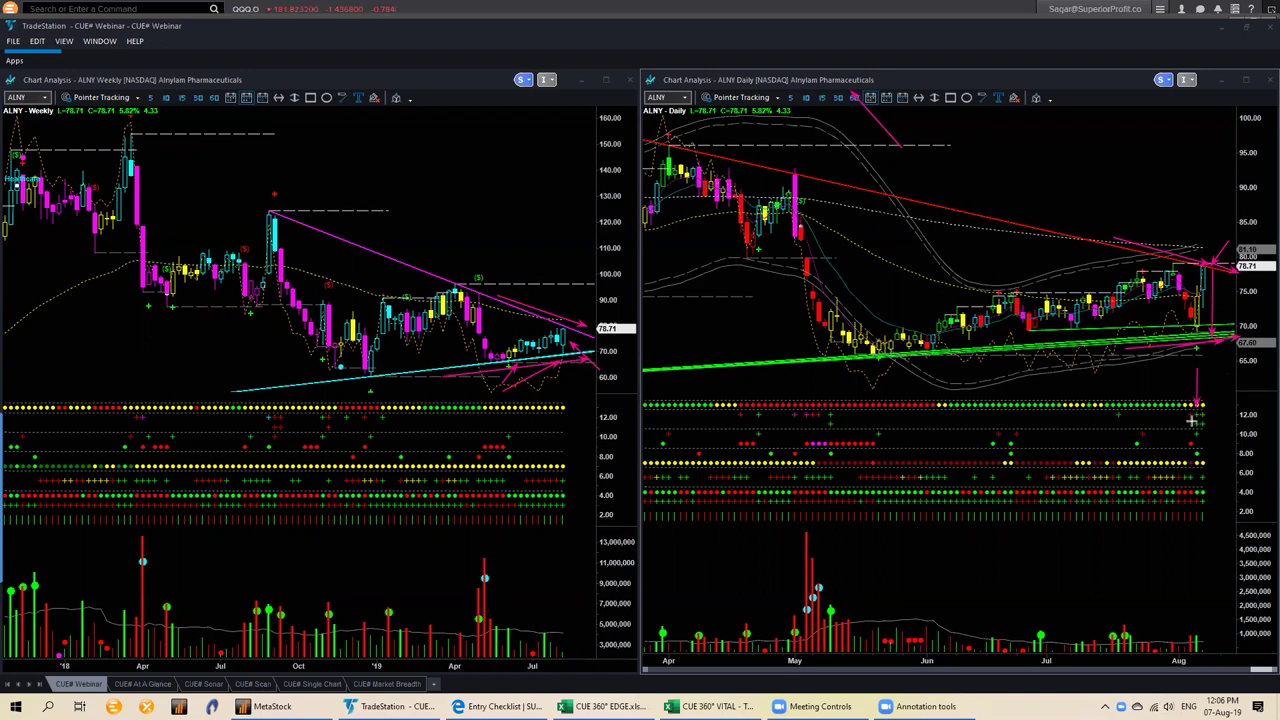
left_click_drag(1163, 437, 1192, 428)
key("e")
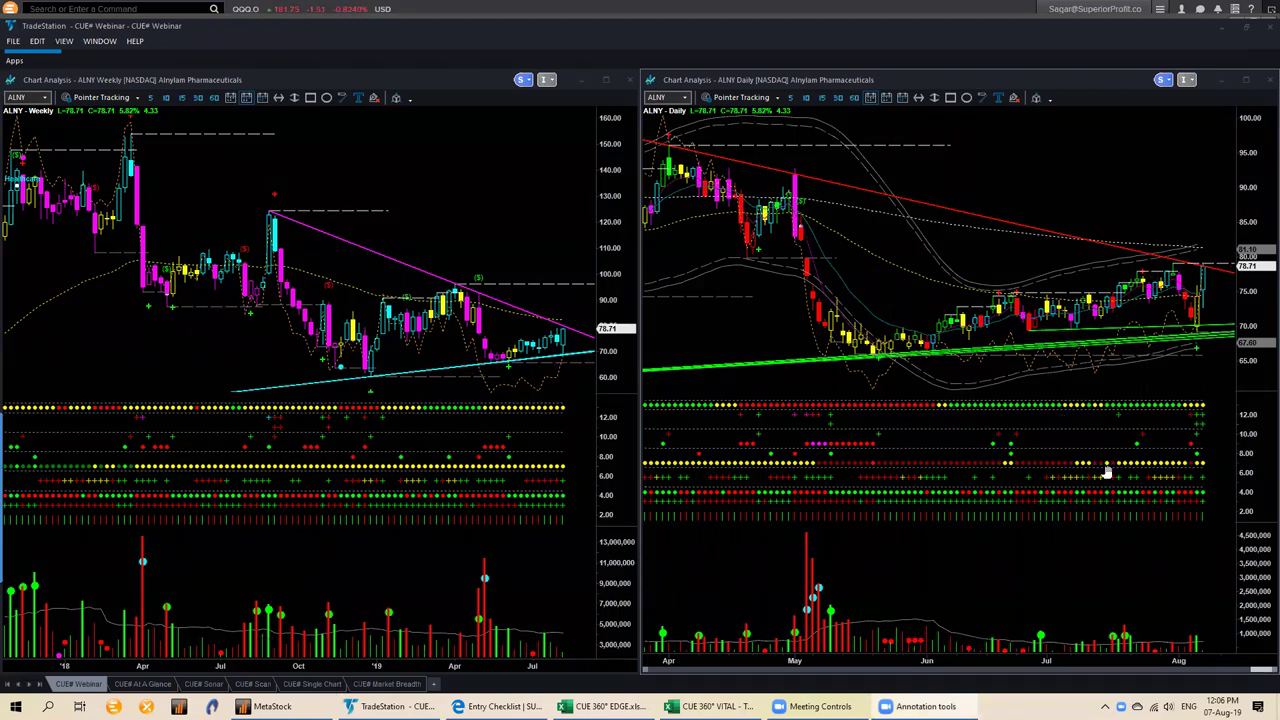
- Bring up the ALNY 5-minute chart in the CUE# Single Chart workspace and mark its interval label and the lower dark-red level with arrows
left_click(332, 683)
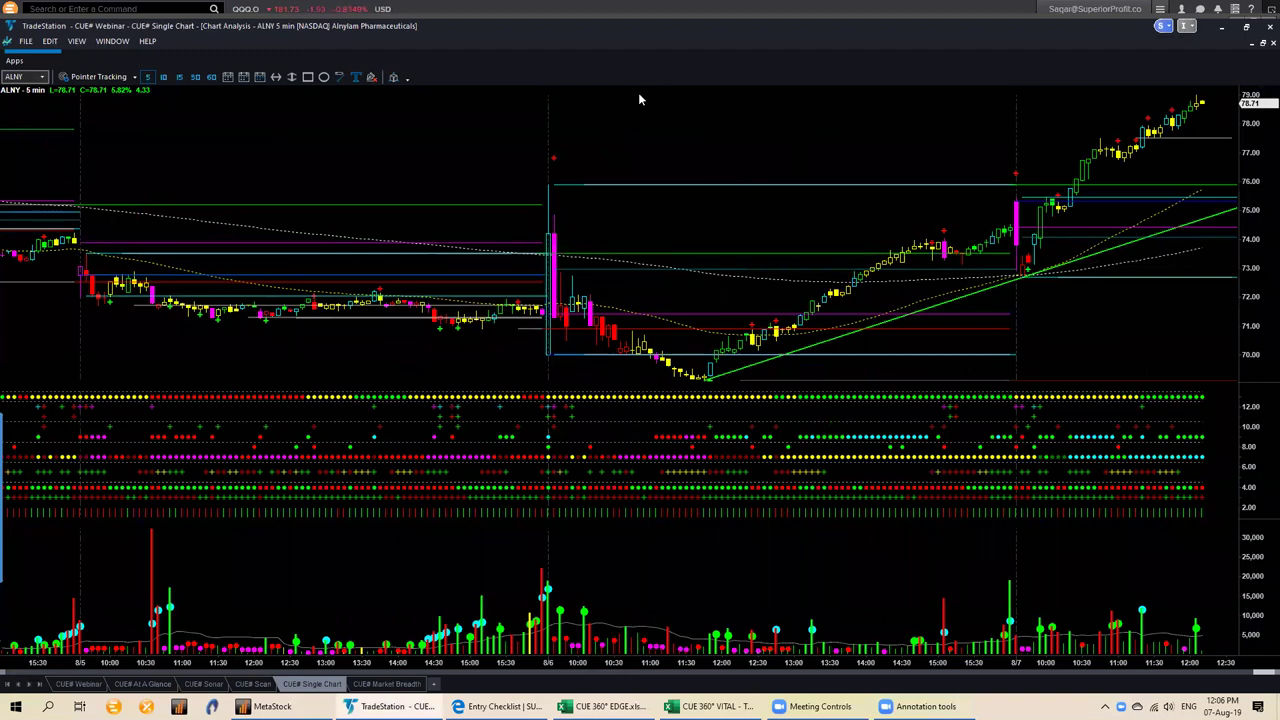
left_click_drag(41, 101, 72, 142)
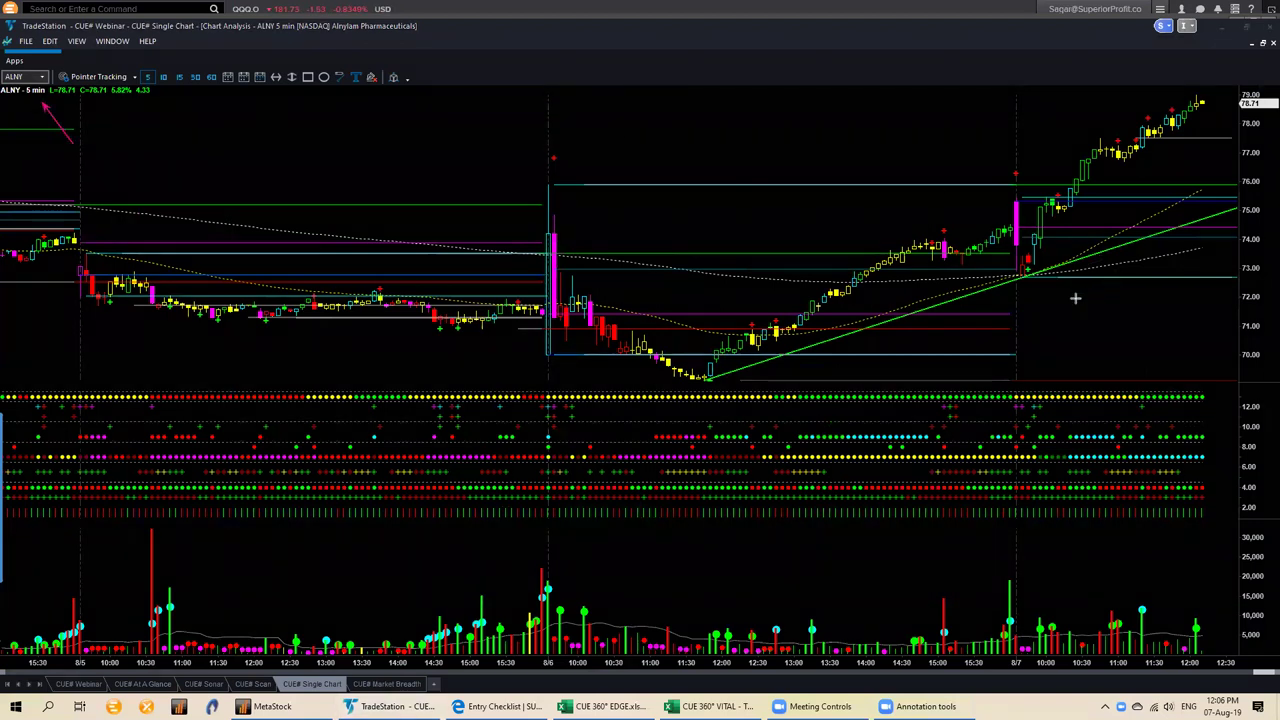
mouse_move(998, 267)
left_mouse_down()
mouse_move(1052, 378)
mouse_move(1032, 383)
mouse_move(1126, 382)
mouse_move(1081, 347)
left_mouse_up()
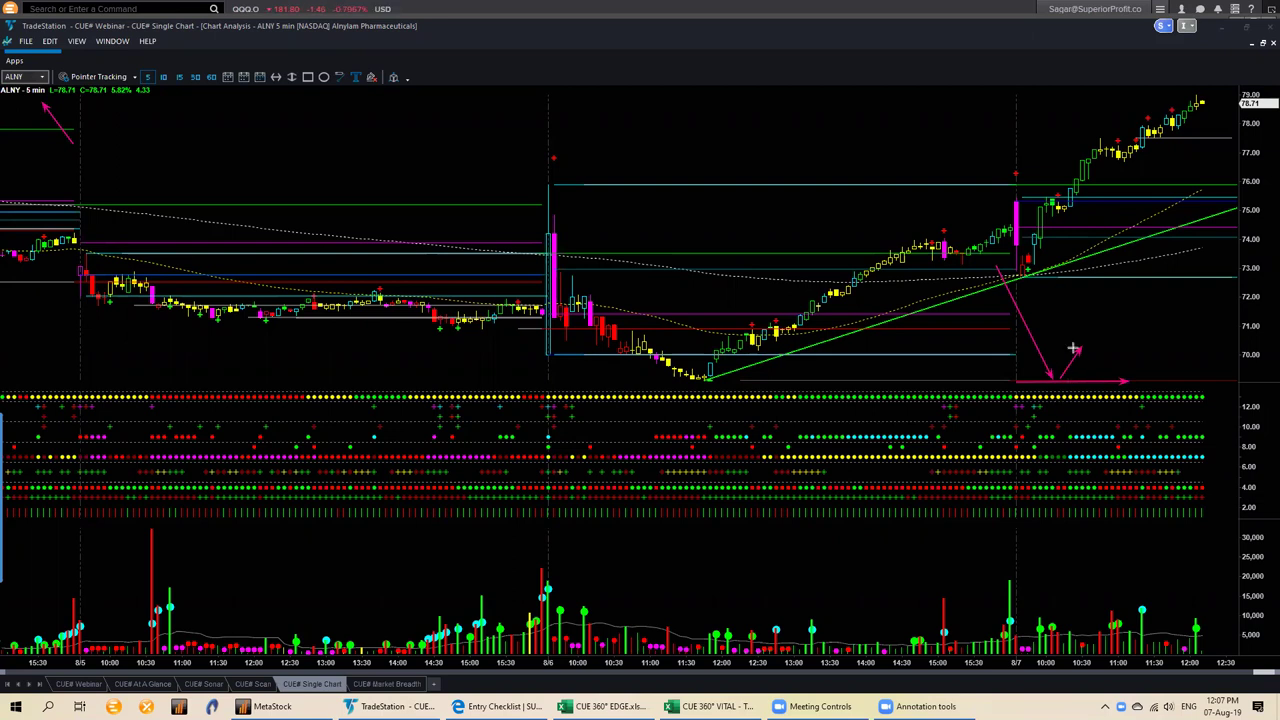
- Mark the 8/7 session's horizontal support and breakout levels on the ALNY 5-minute chart with arrows, and clear the annotations
left_click_drag(1026, 197, 1058, 197)
left_click_drag(1025, 277, 1099, 281)
left_click_drag(1070, 189, 1186, 188)
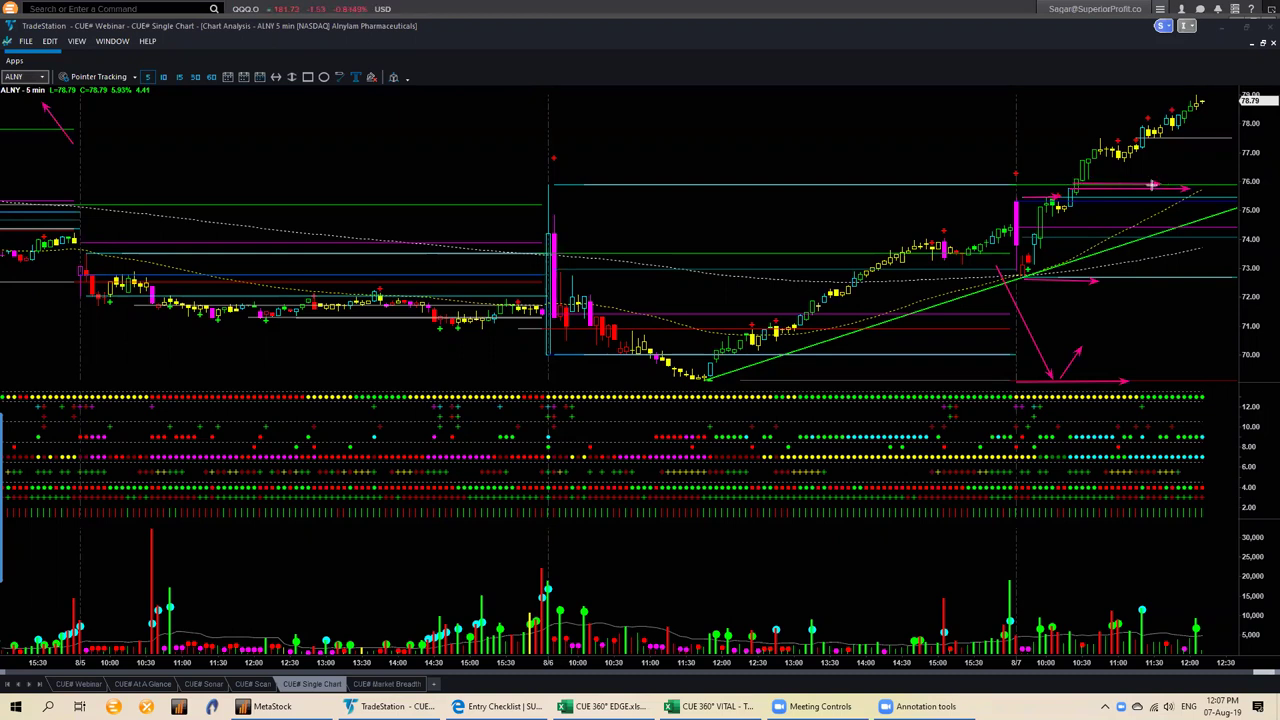
left_click_drag(1028, 157, 1076, 181)
left_click_drag(1086, 285, 1197, 282)
key("Escape")
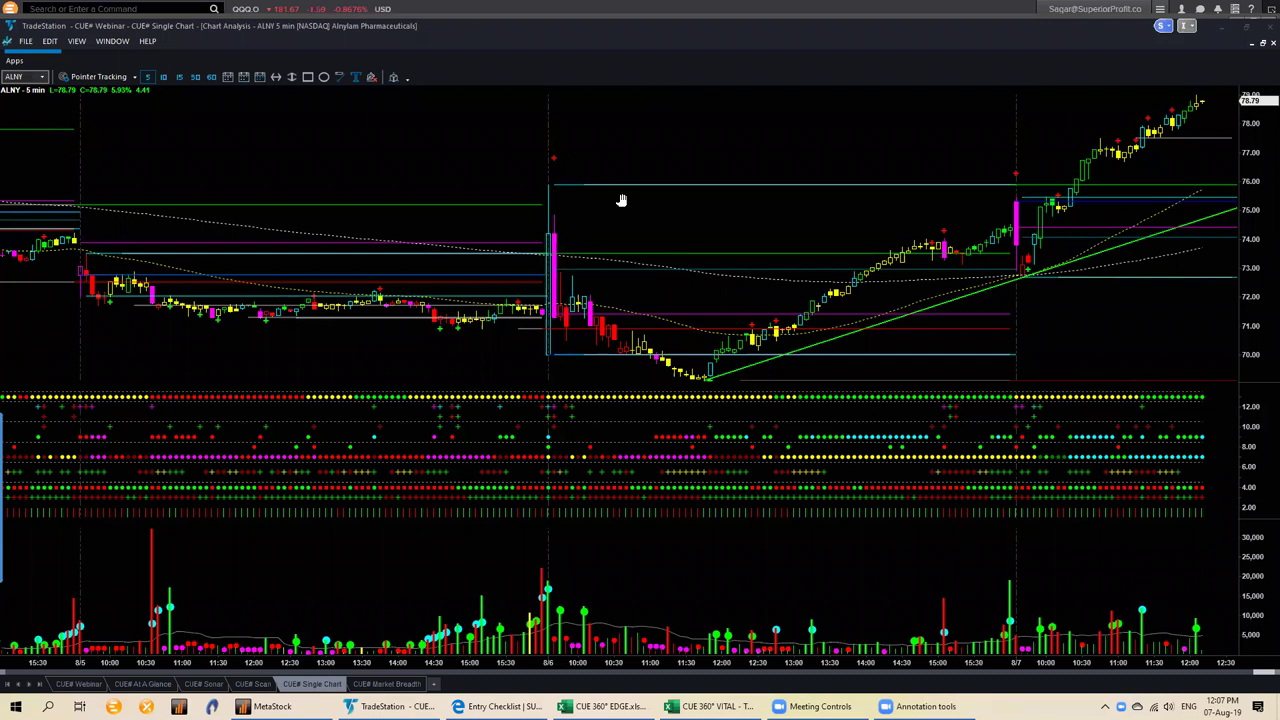
- In the CUE# Sonar RadarScreen, insert two rows above MED, enter ALNY in the first and delete the original ALNY row
left_click(88, 685)
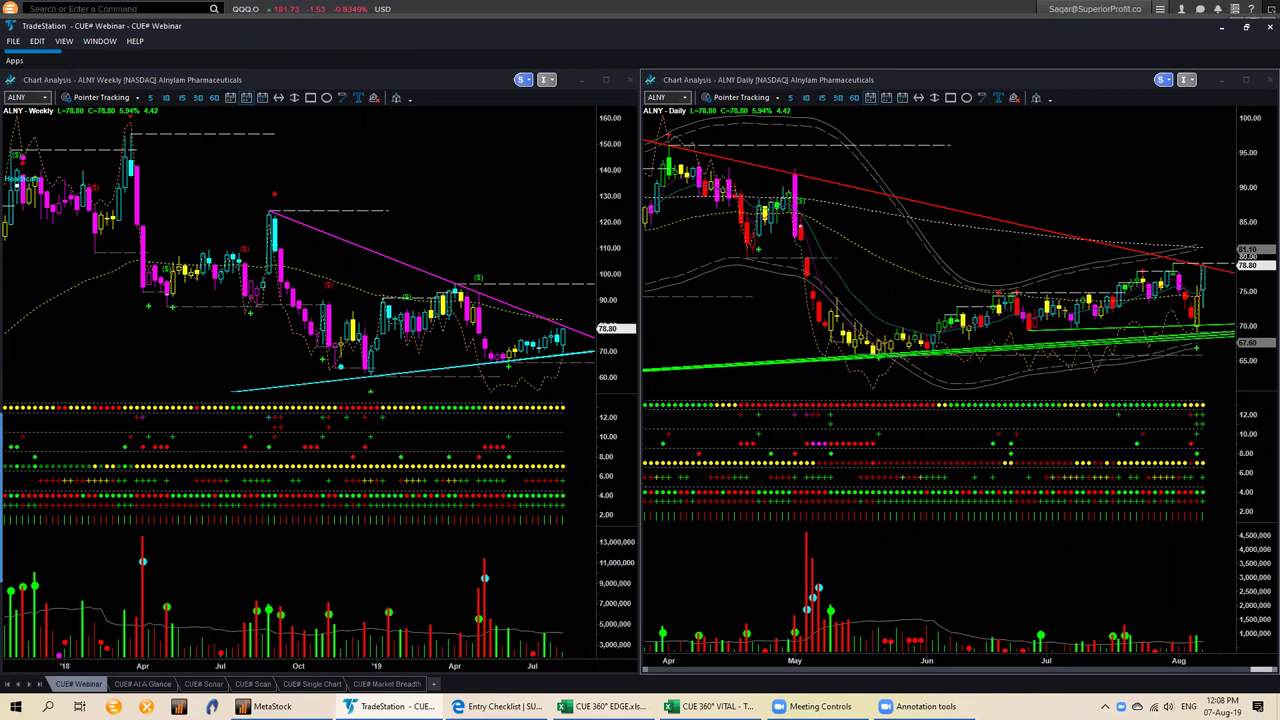
left_click(220, 685)
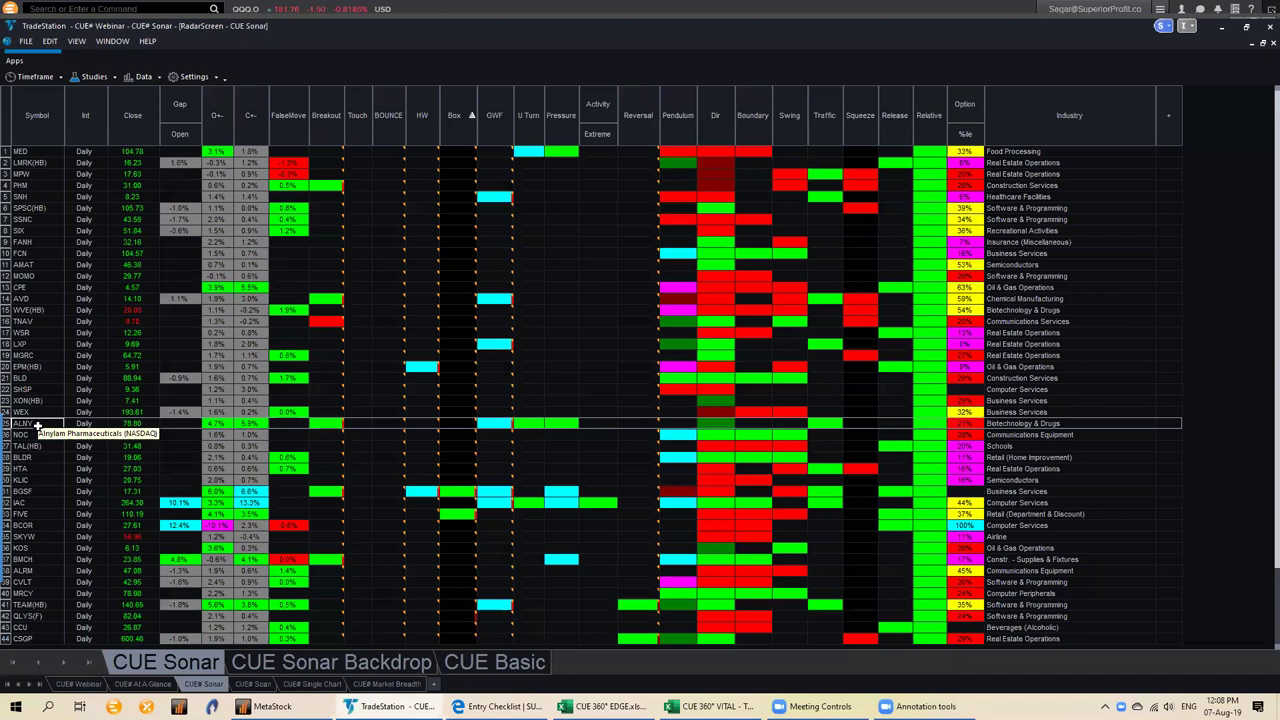
left_click(270, 434)
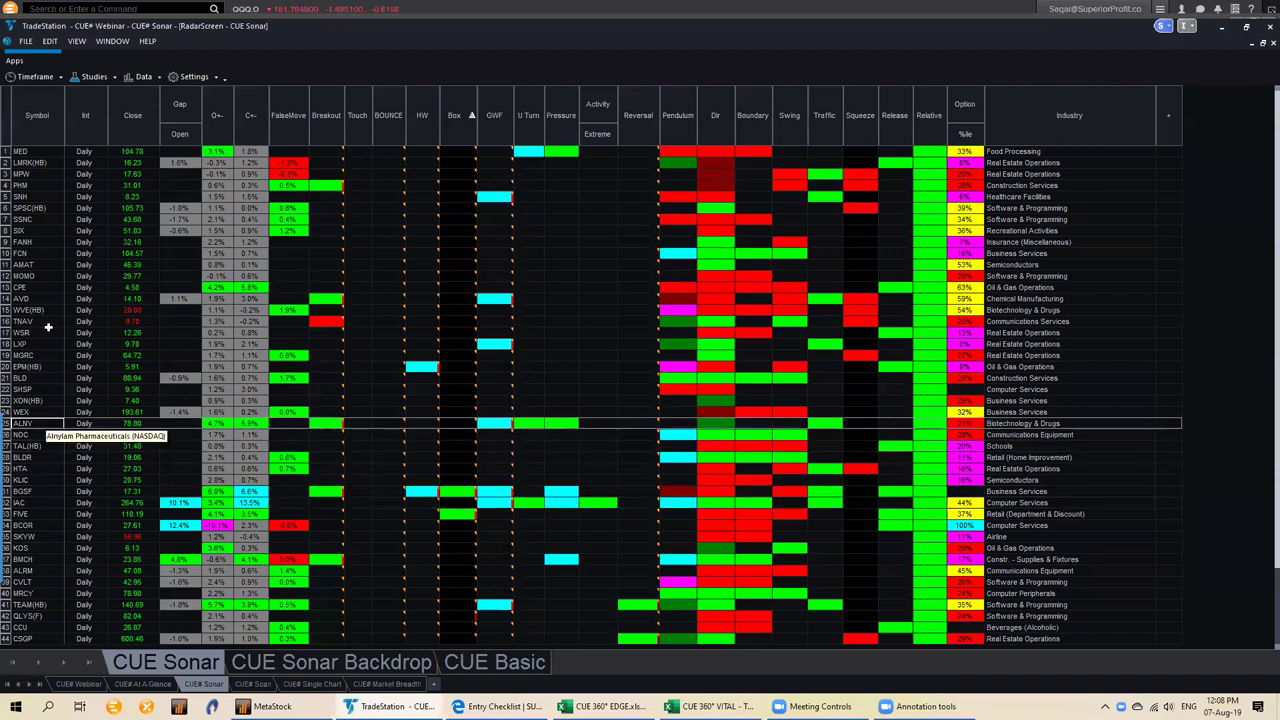
left_click(33, 151)
key("Insert")
key("Insert")
type("alny")
key("Return")
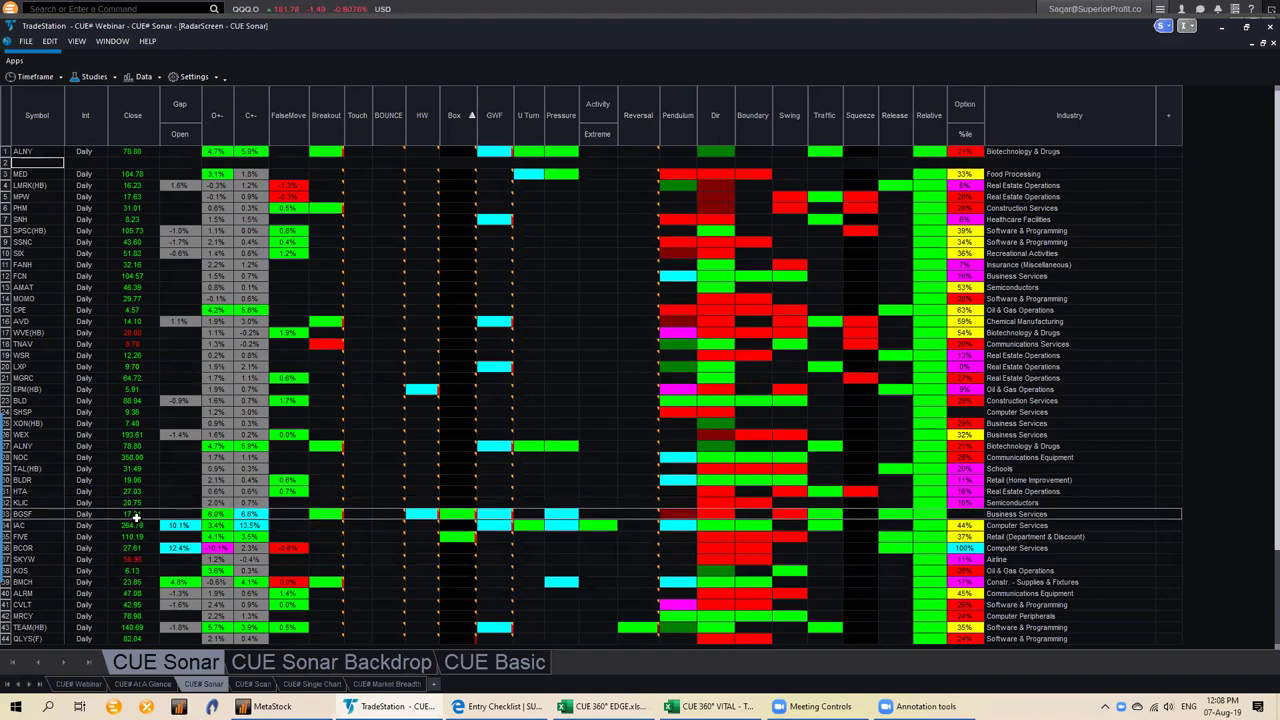
left_click(33, 446)
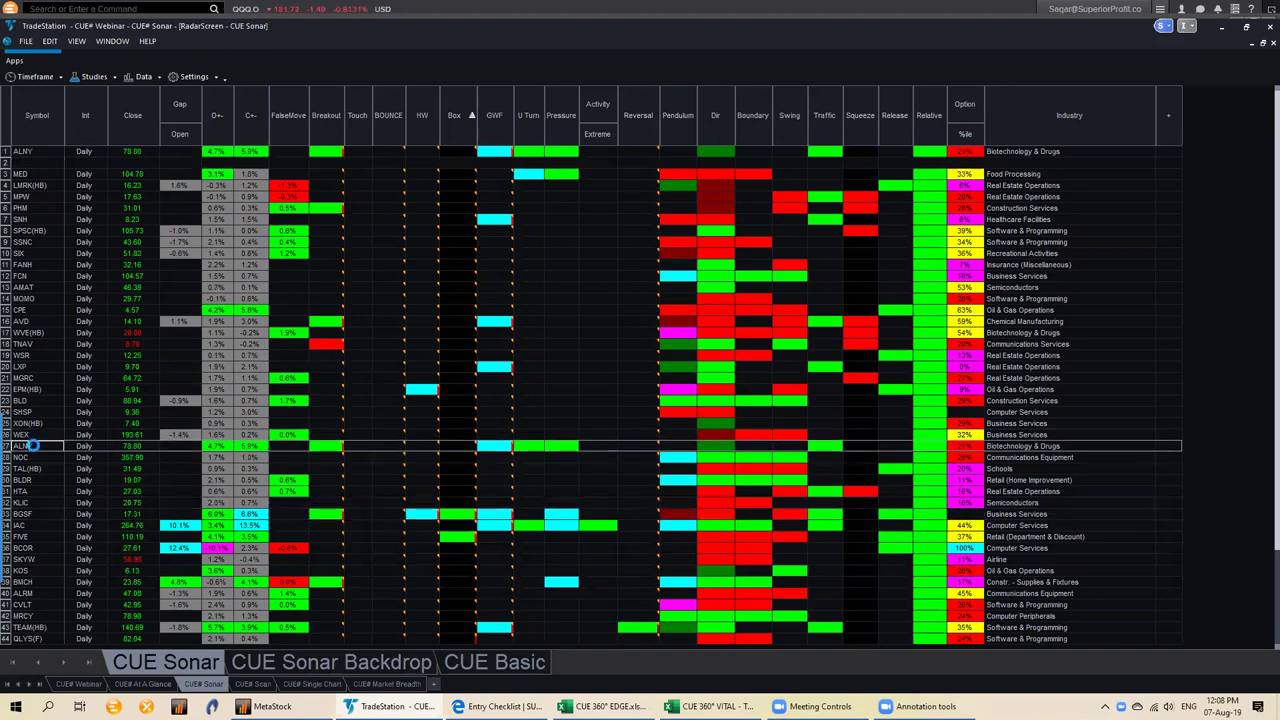
key("Delete")
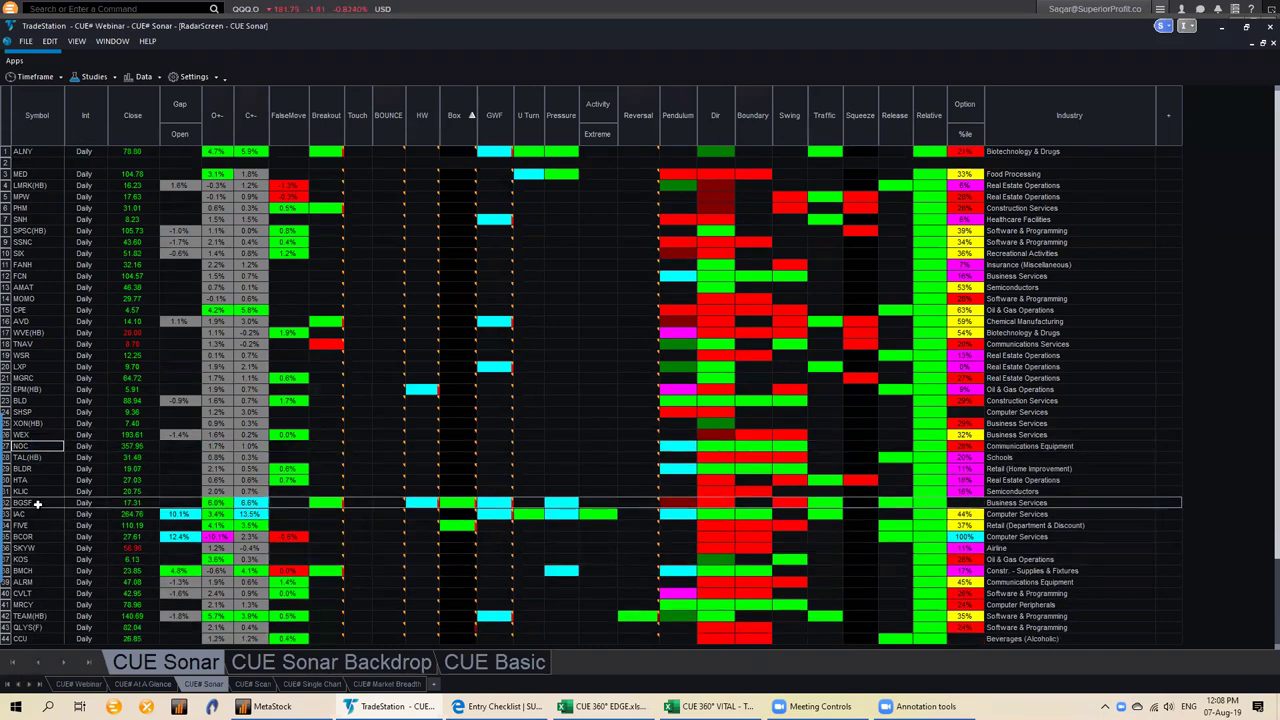
- Examine the BGSF and IAC rows' signals in the RadarScreen and select IAC
left_click(36, 503)
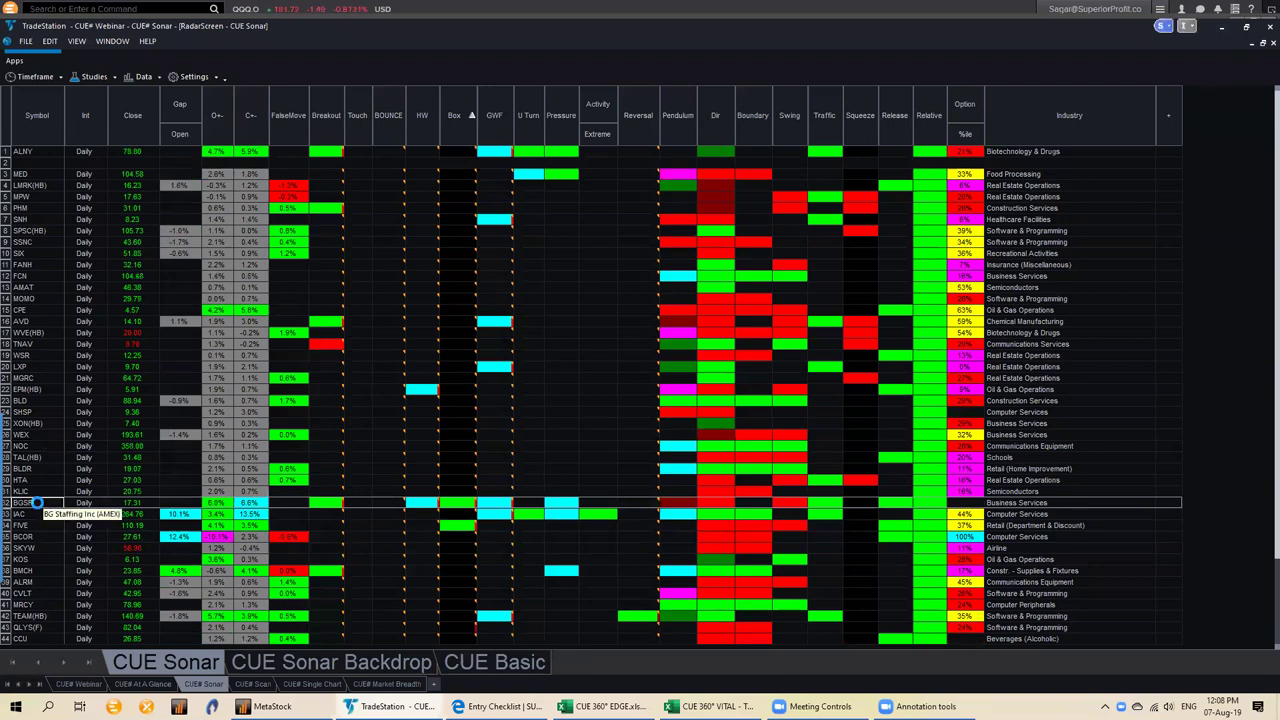
key("Down")
key("Down")
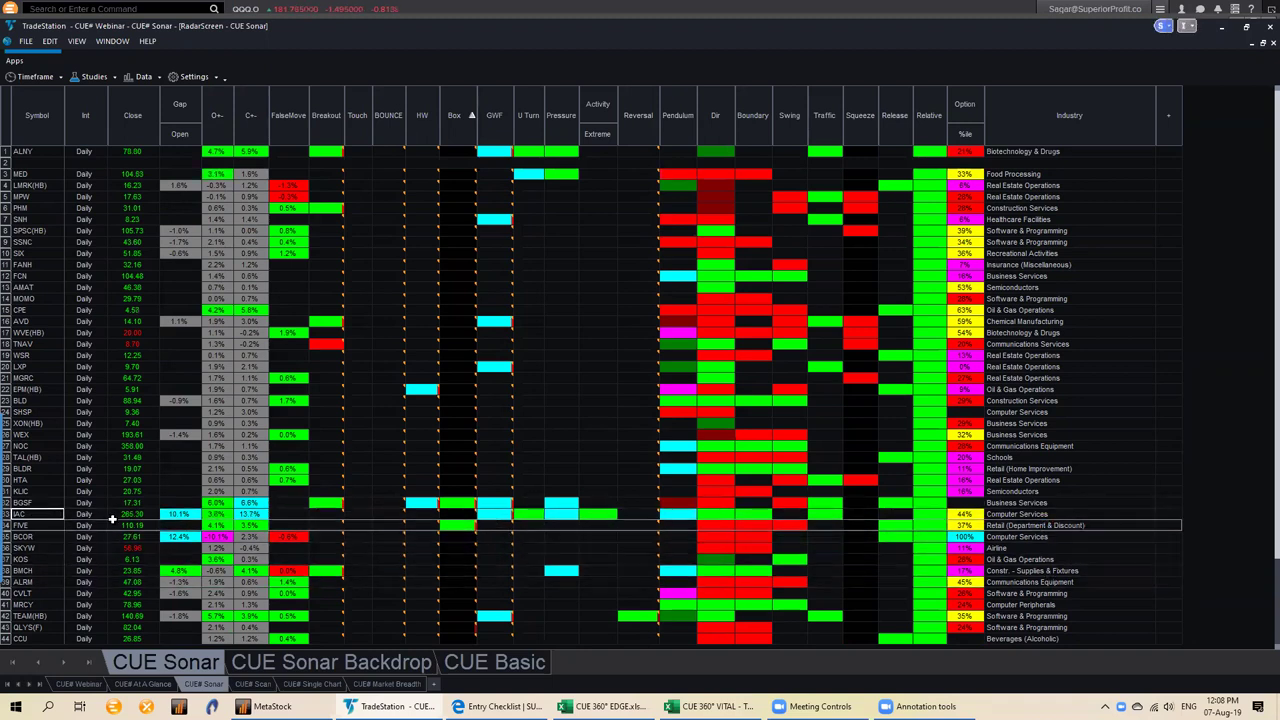
left_click(25, 513)
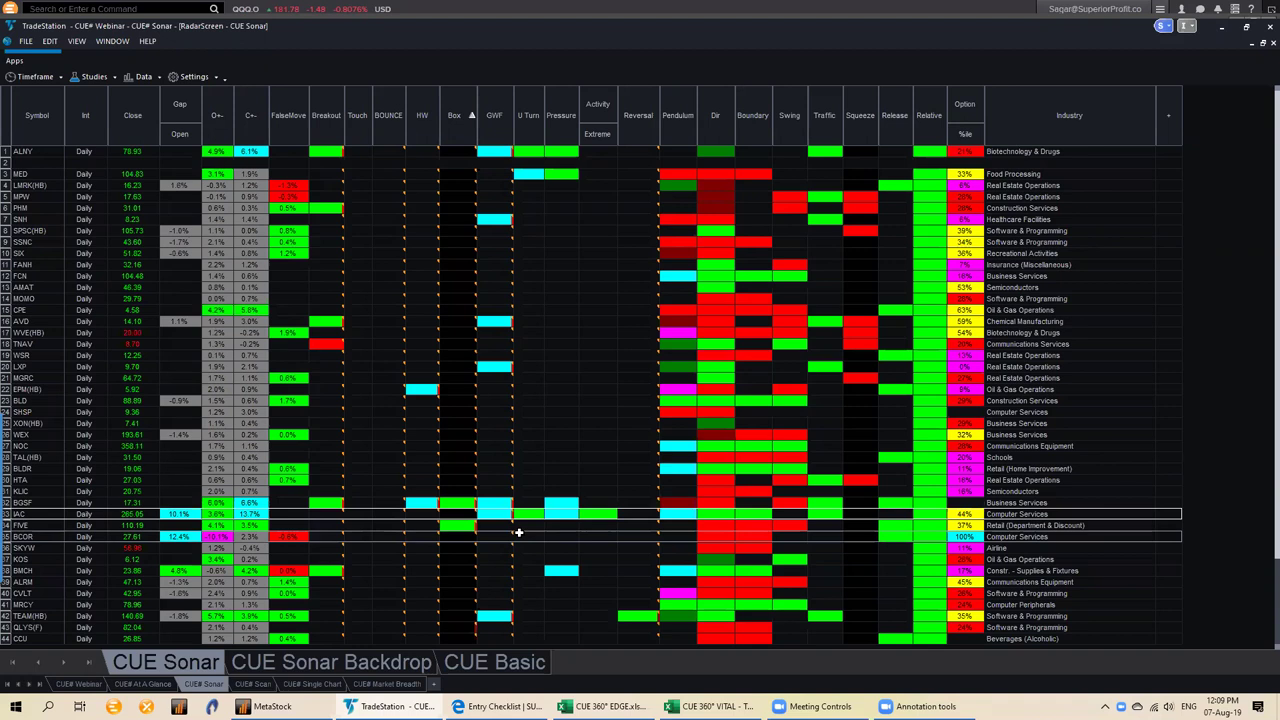
mouse_move(503, 516)
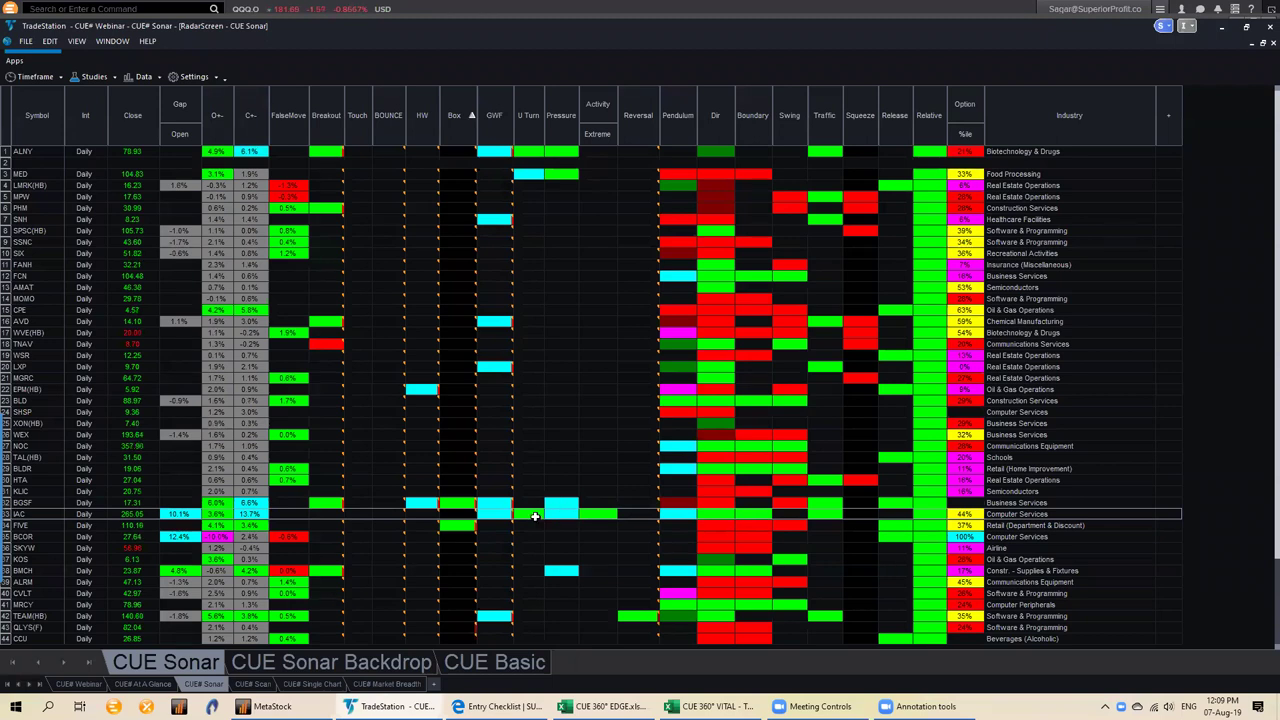
left_click(685, 520)
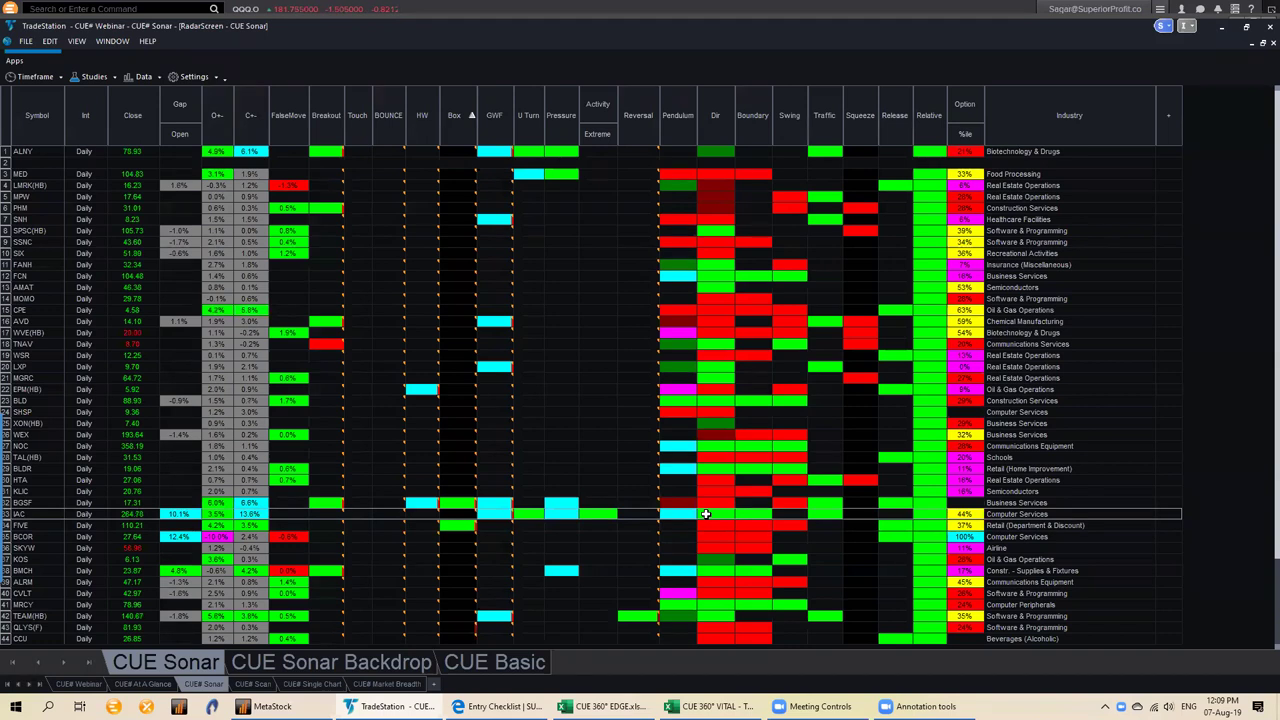
left_click(22, 514)
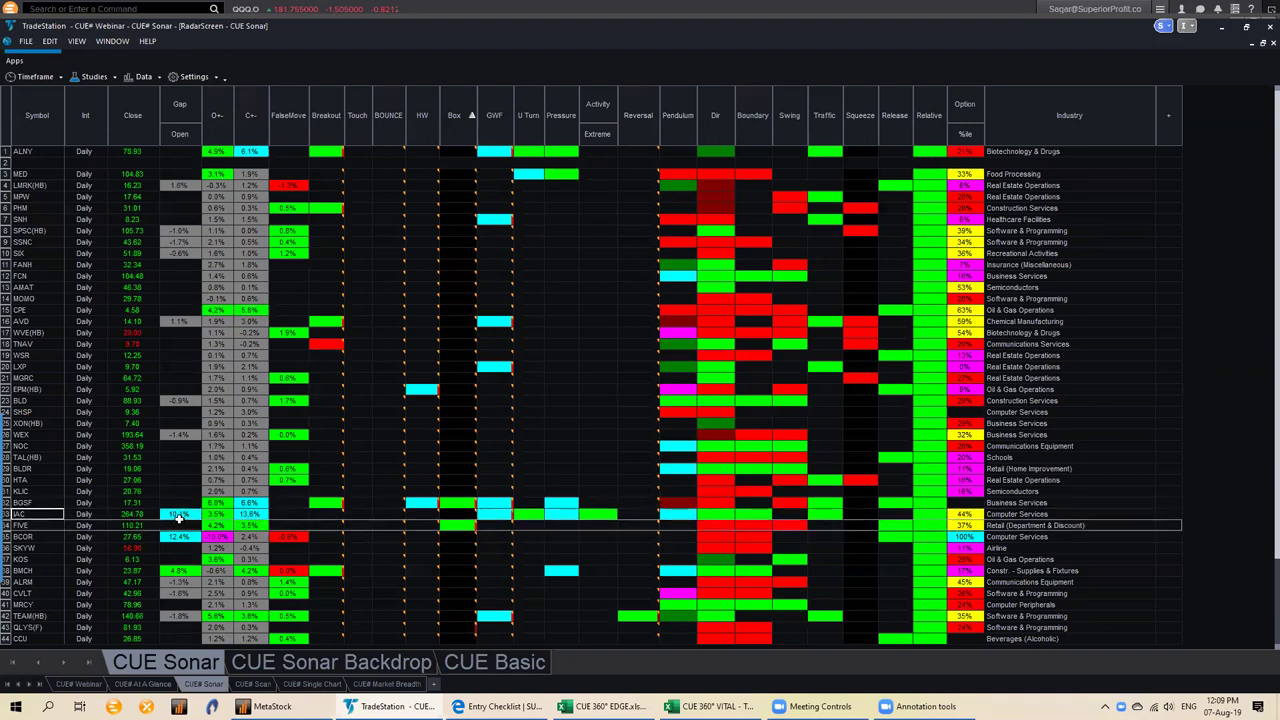
- Bring up IAC's weekly and daily charts in the CUE# Webinar workspace and temporarily mark the daily resistance and gap with arrows
left_click(79, 684)
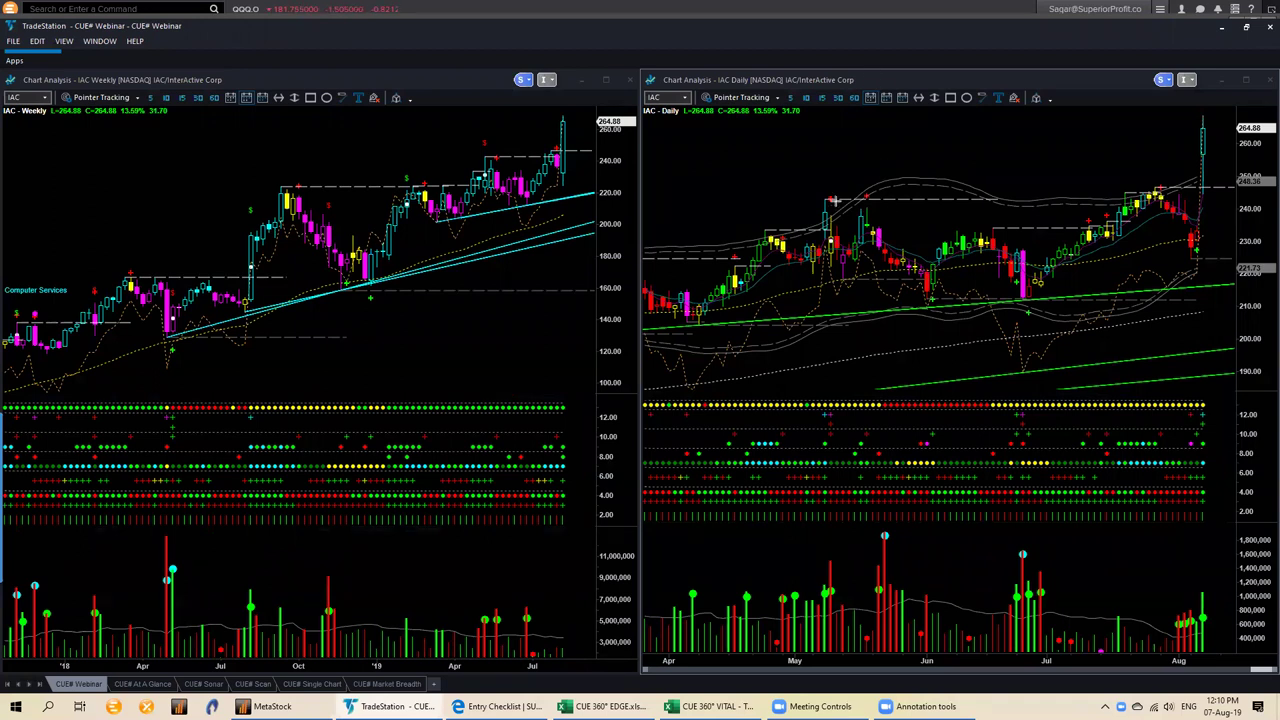
left_click_drag(828, 198, 1216, 196)
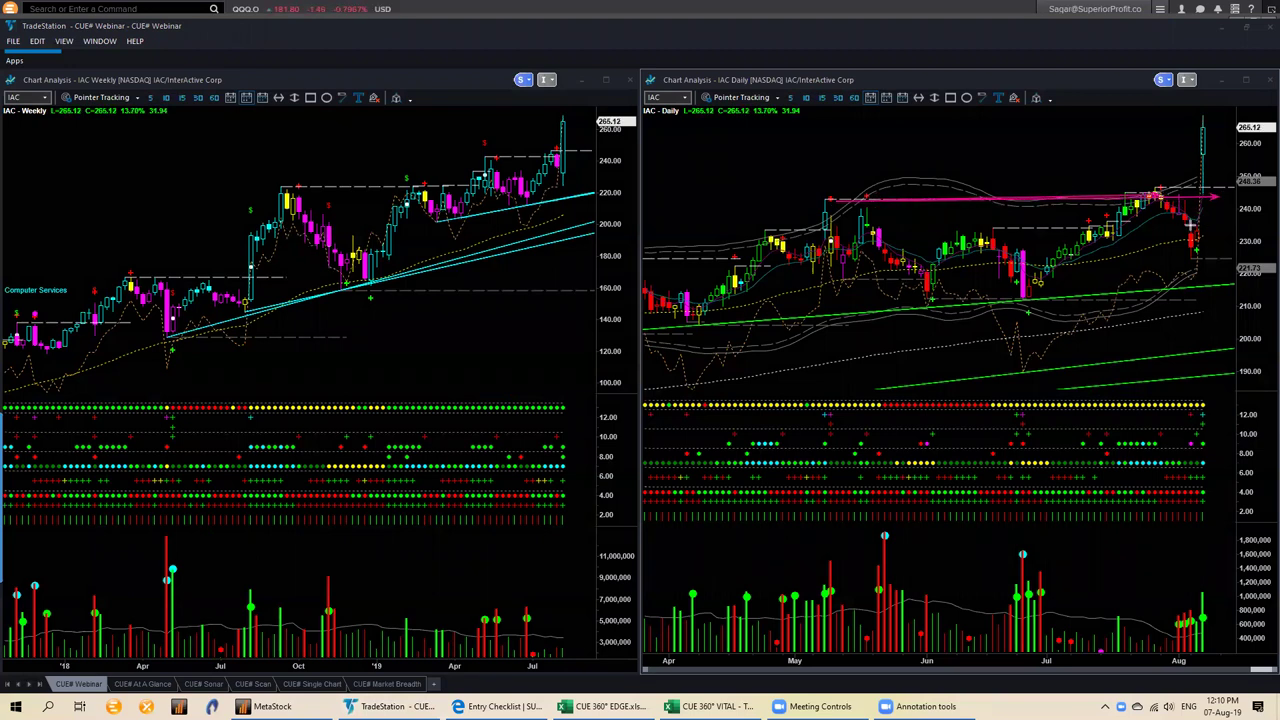
left_click_drag(1191, 235, 1199, 155)
left_click(1043, 207)
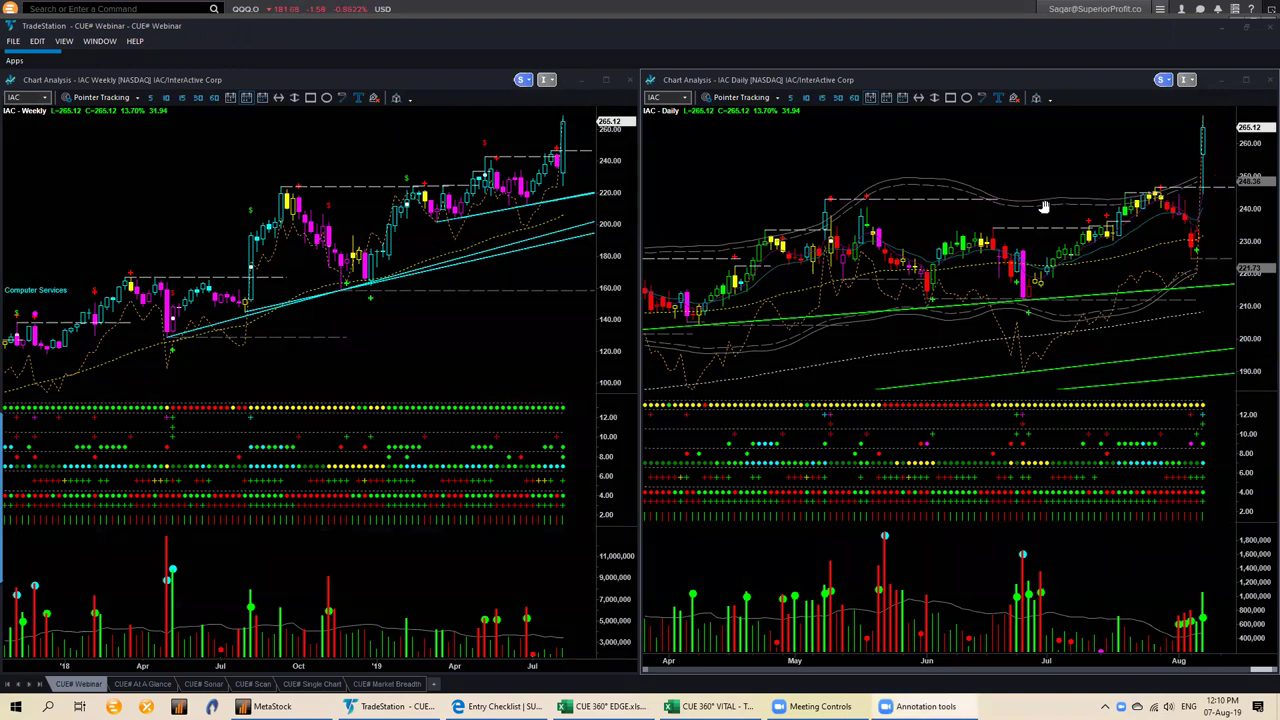
left_click(1095, 190)
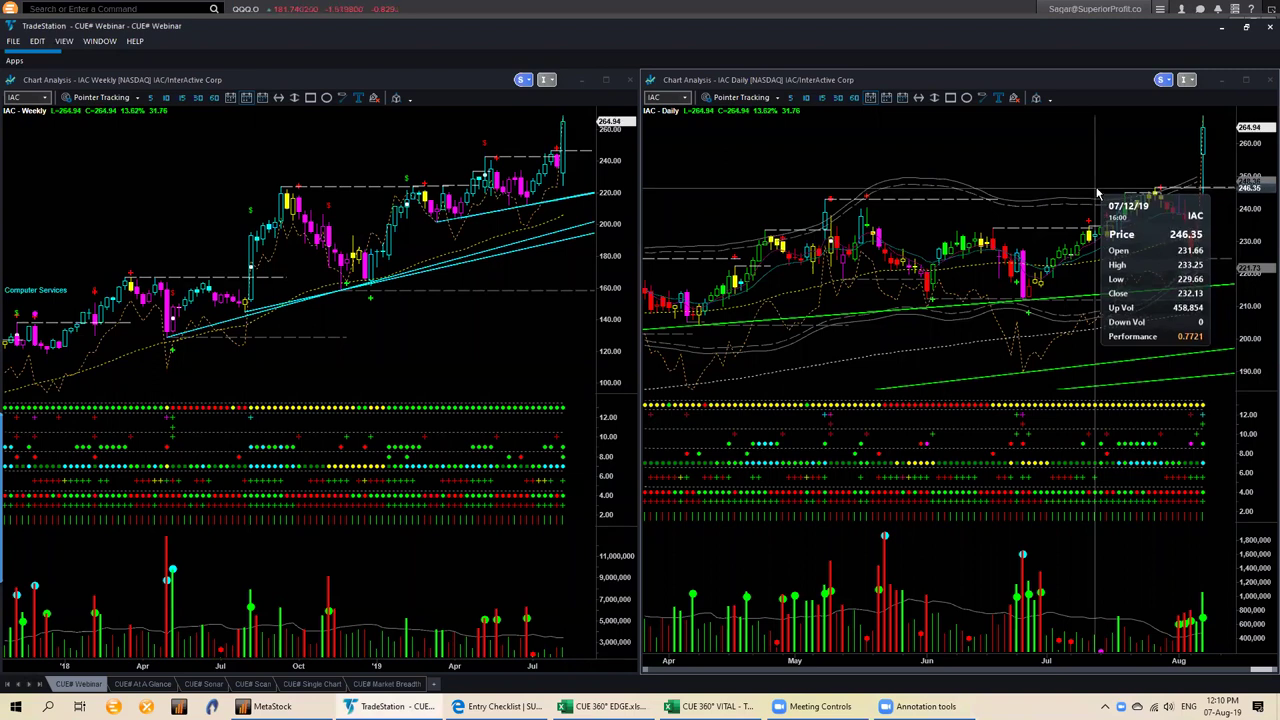
- Mark the opening low and the breakout level on IAC's 5-minute chart in CUE# Single Chart, and return to CUE# Webinar
left_click(328, 685)
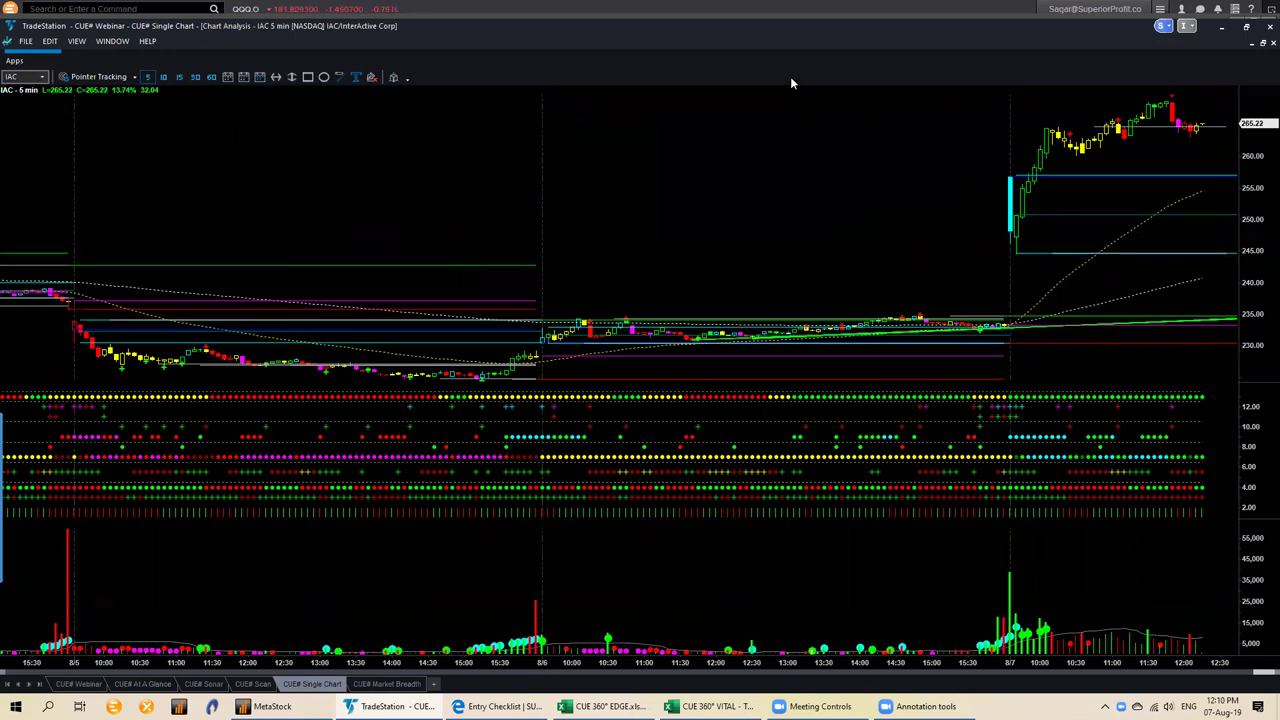
left_click_drag(1010, 258, 983, 290)
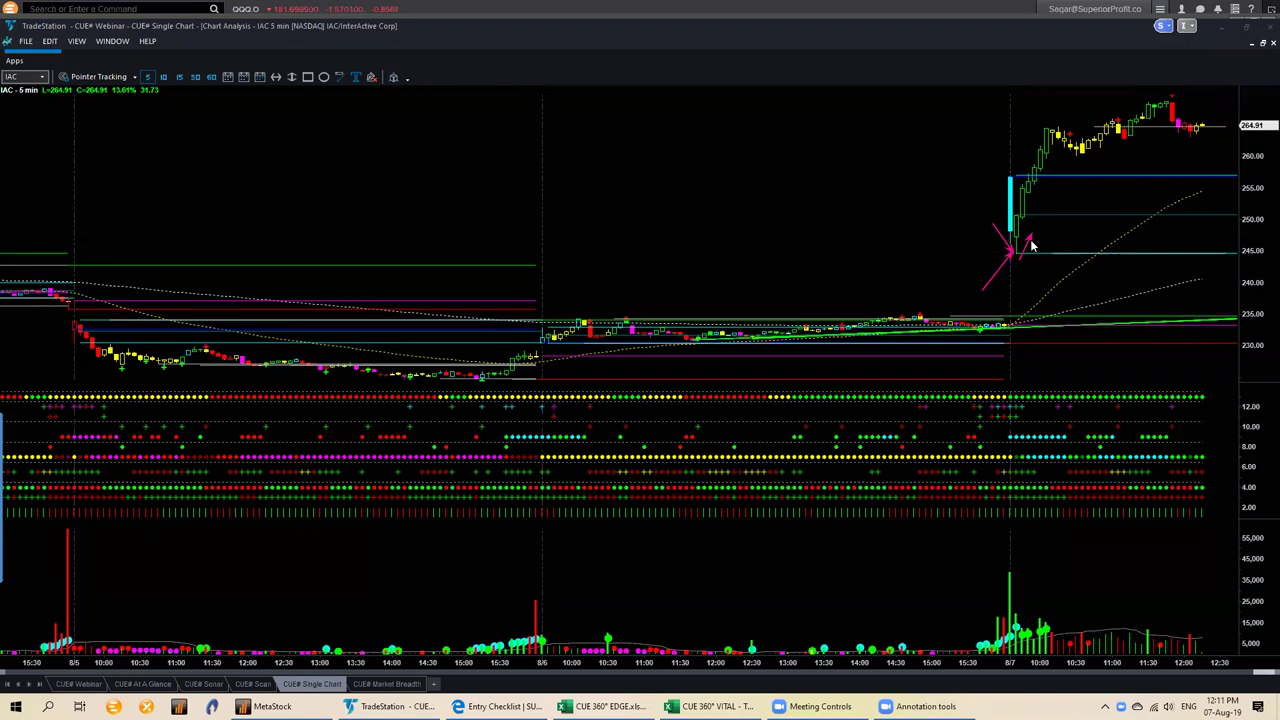
left_click_drag(998, 148, 1030, 171)
left_click(82, 686)
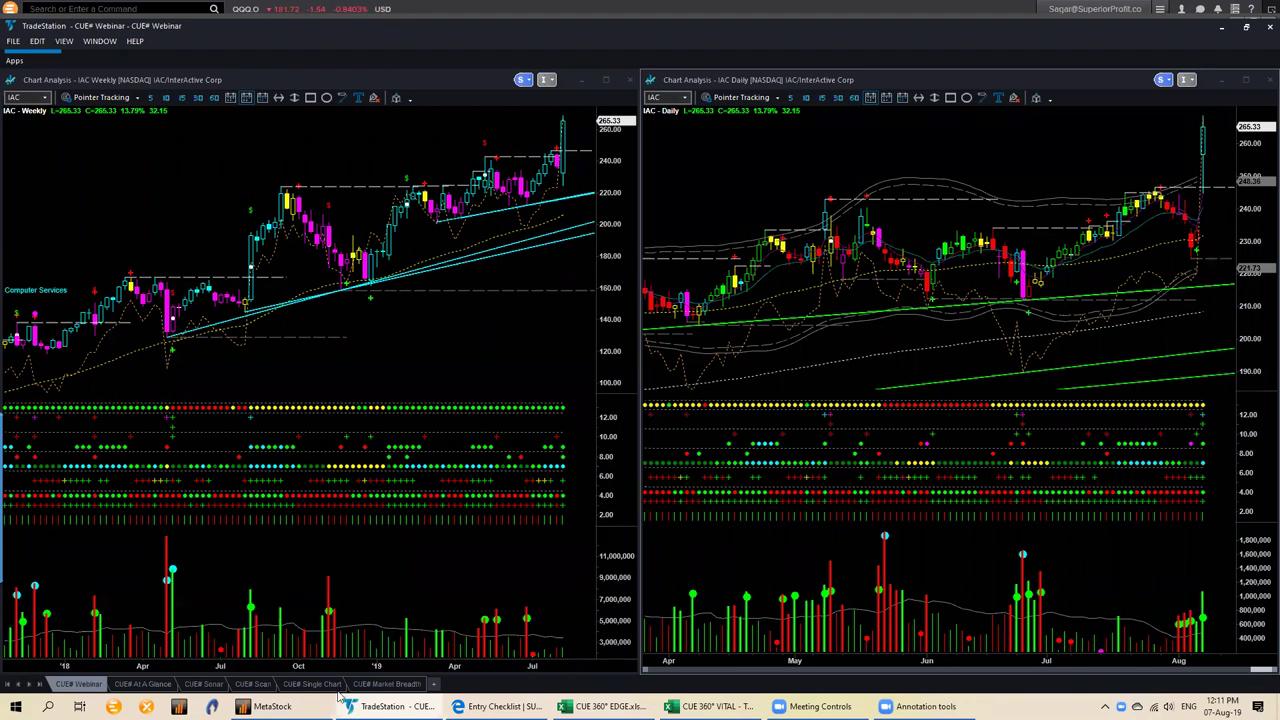
- Return to the CUE# Sonar RadarScreen and examine the signals from IAC down to the last rows
left_click(258, 686)
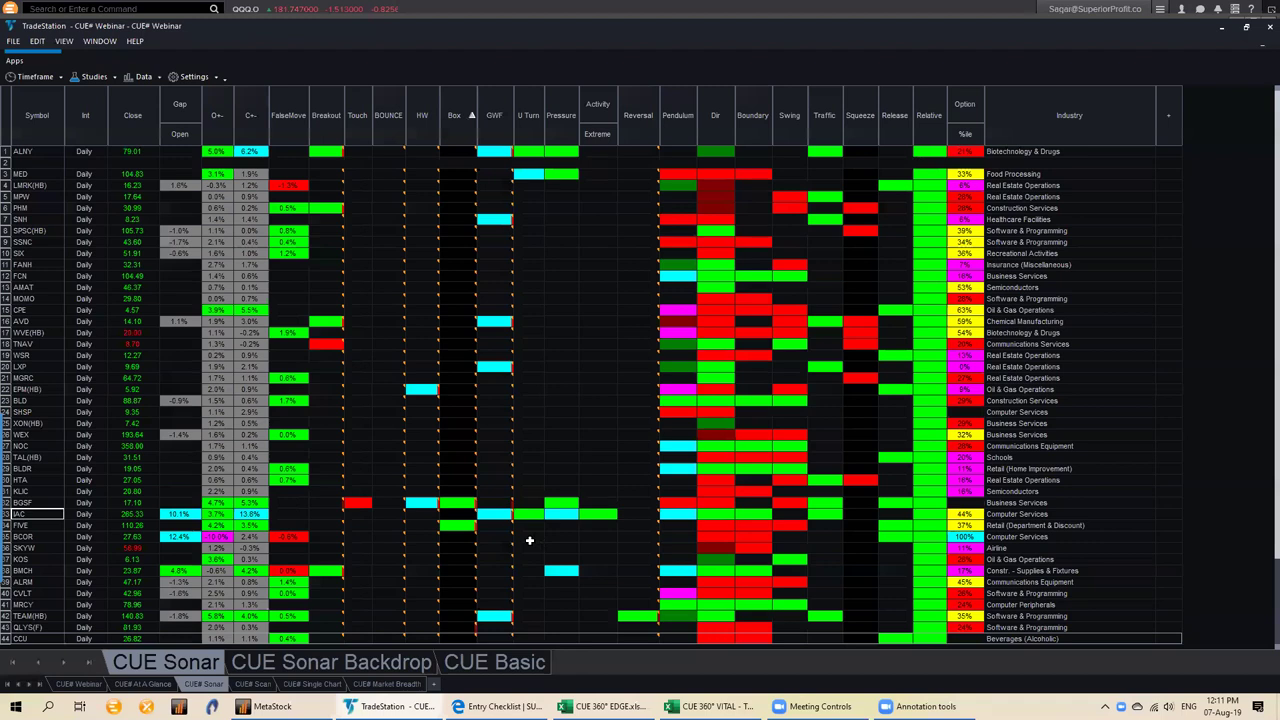
left_click(529, 540)
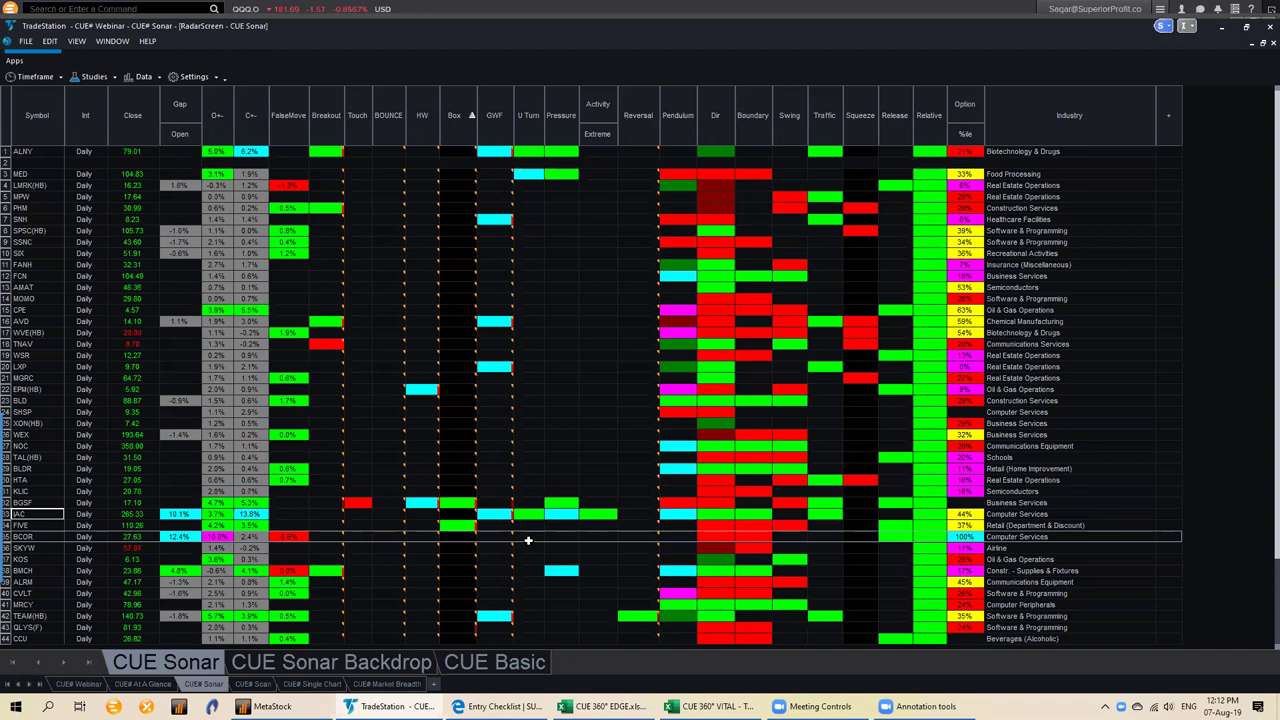
left_click(570, 514)
scroll(573, 513, "down", 3)
left_click(552, 536)
left_click(505, 559)
left_click(416, 582)
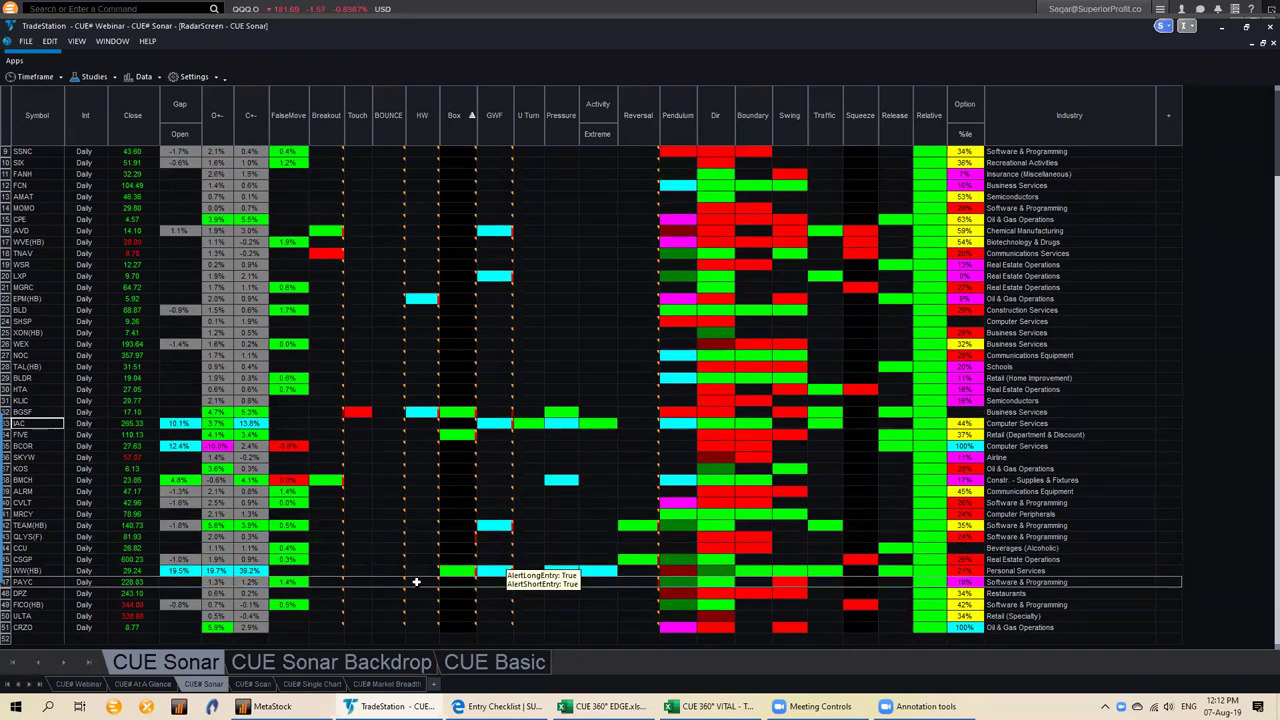
- Select WW(HB) in the RadarScreen, examine its signals and bring up its weekly and daily charts in CUE# Webinar
left_click(30, 583)
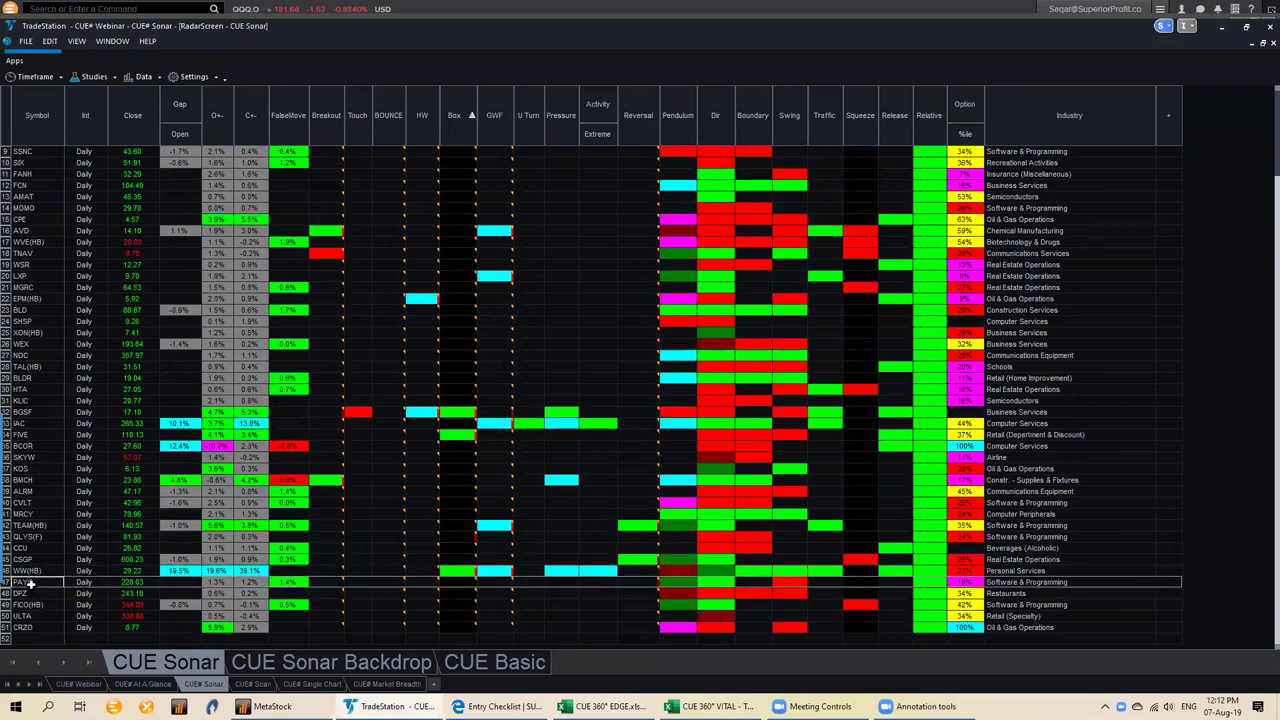
left_click(40, 570)
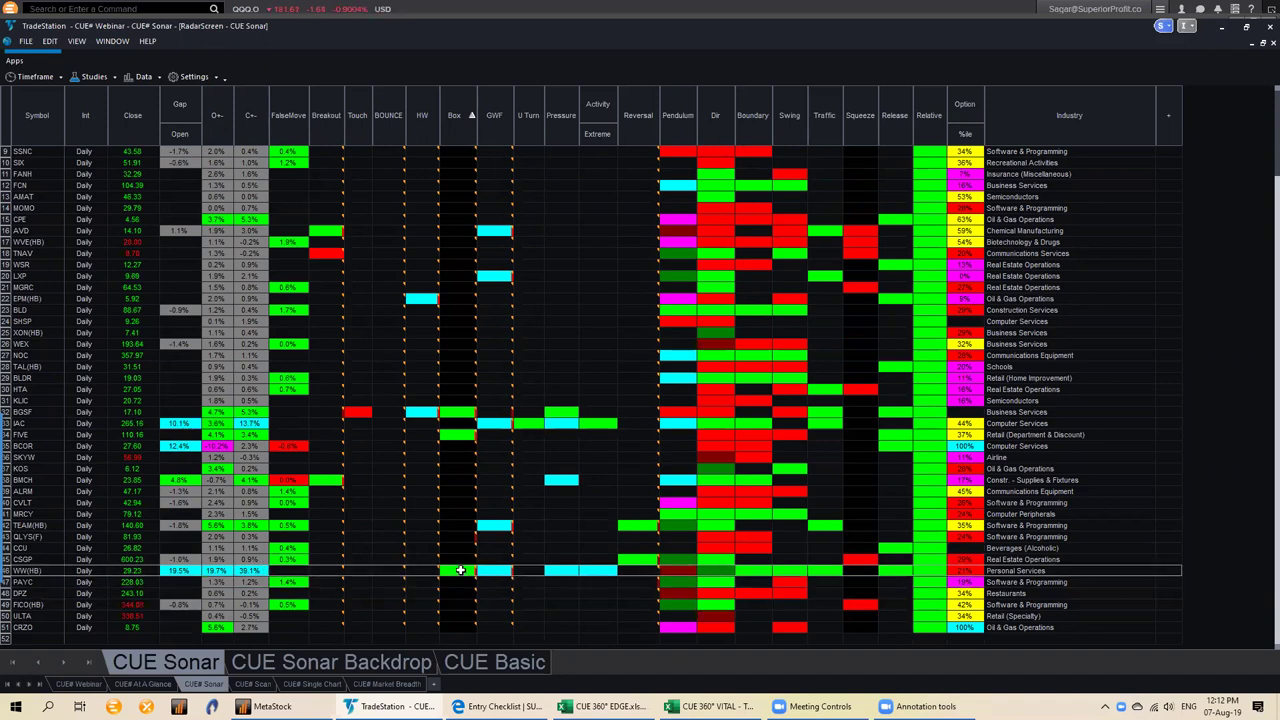
mouse_move(460, 571)
left_click(32, 570)
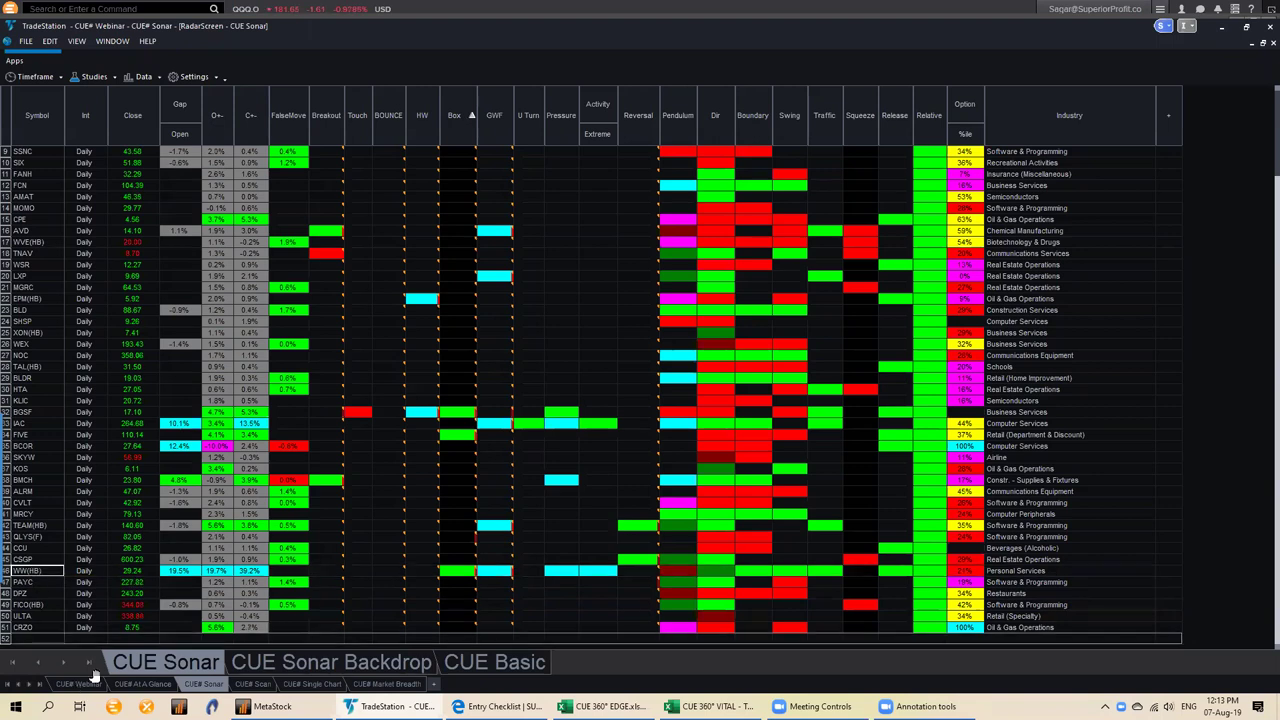
left_click(80, 684)
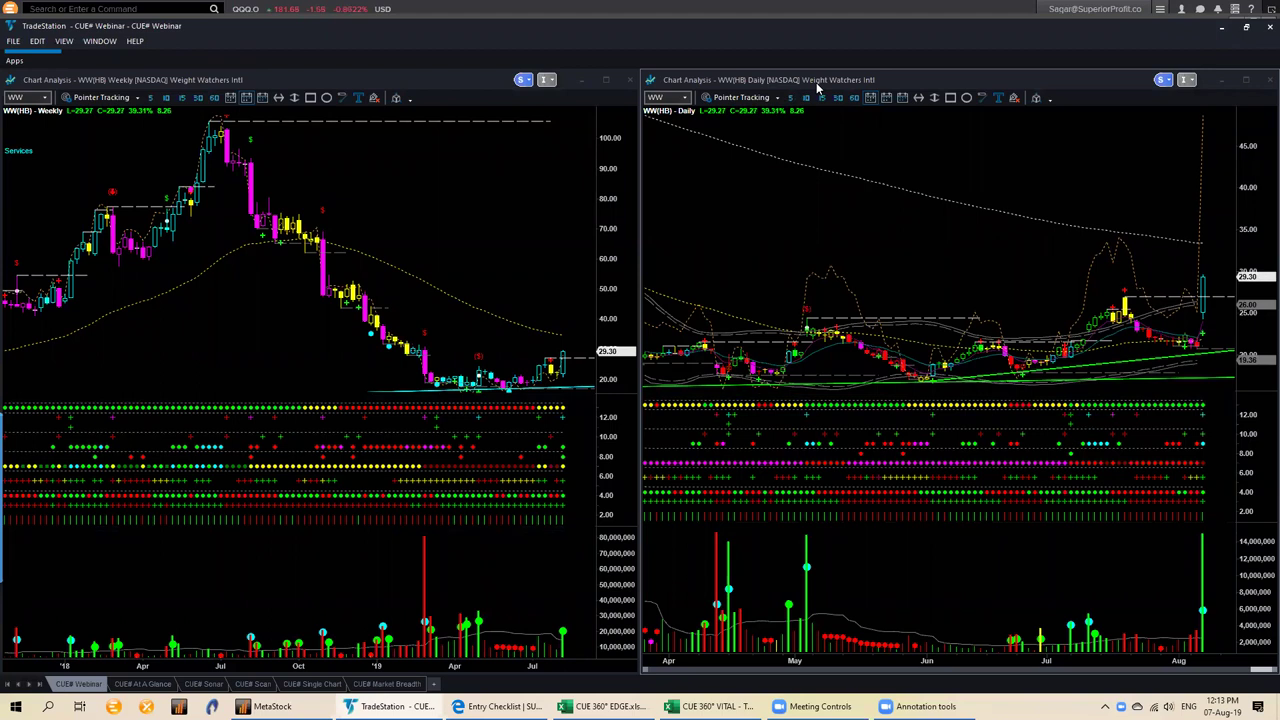
- Mark WW's latest daily candle with an arrow, fit the weekly price scale to show the support trendline, and mark its touches and the low volume
left_click_drag(1240, 222, 1212, 287)
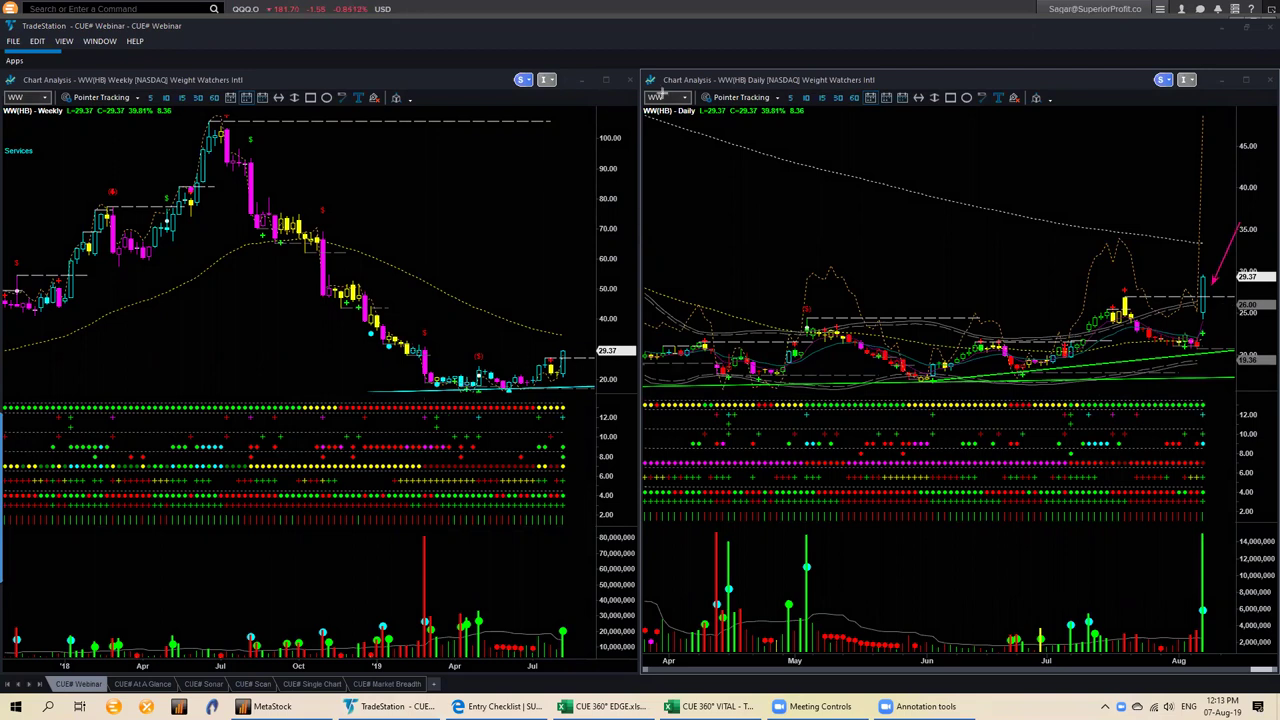
left_click_drag(615, 276, 578, 276)
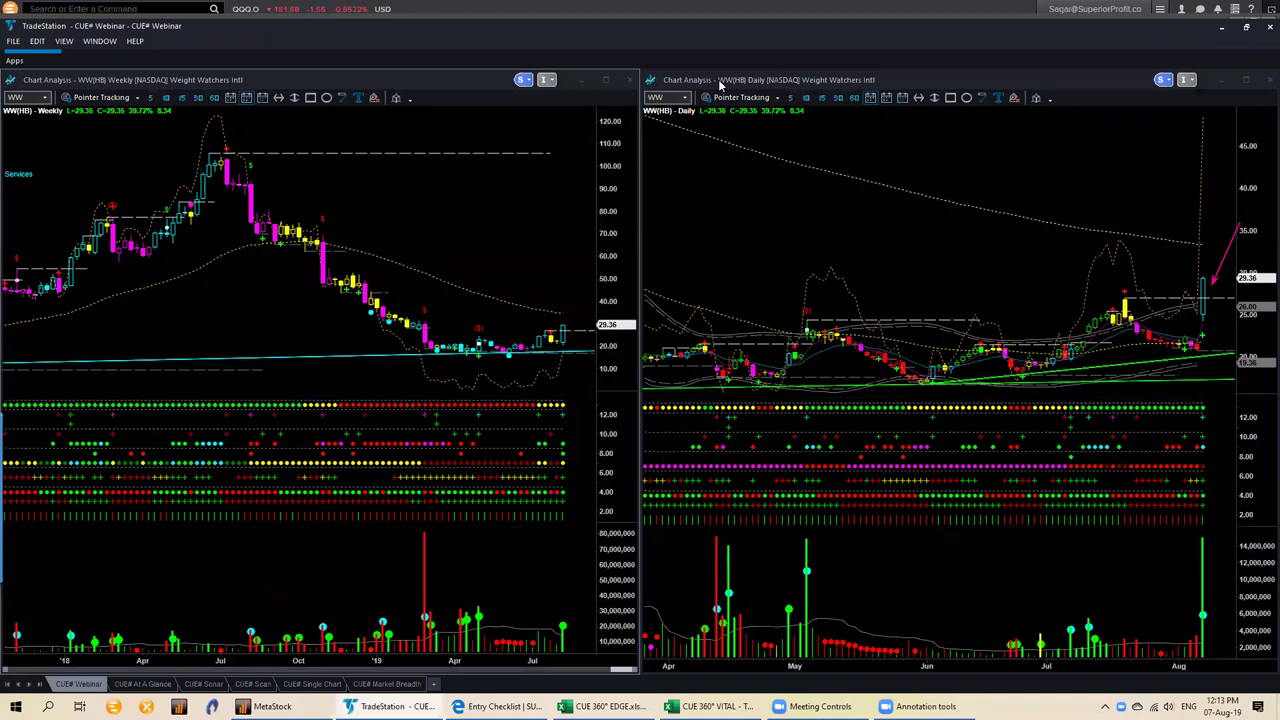
left_click_drag(559, 384, 514, 362)
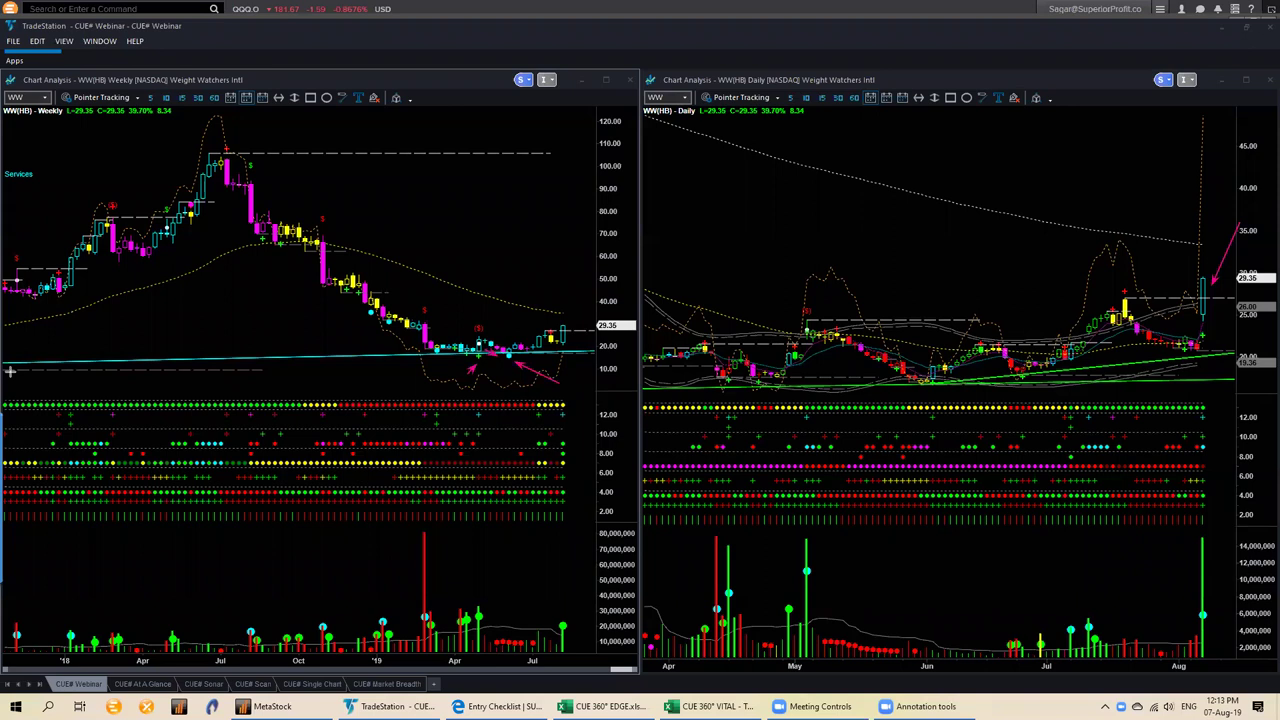
left_click_drag(9, 371, 303, 366)
left_click_drag(384, 361, 509, 359)
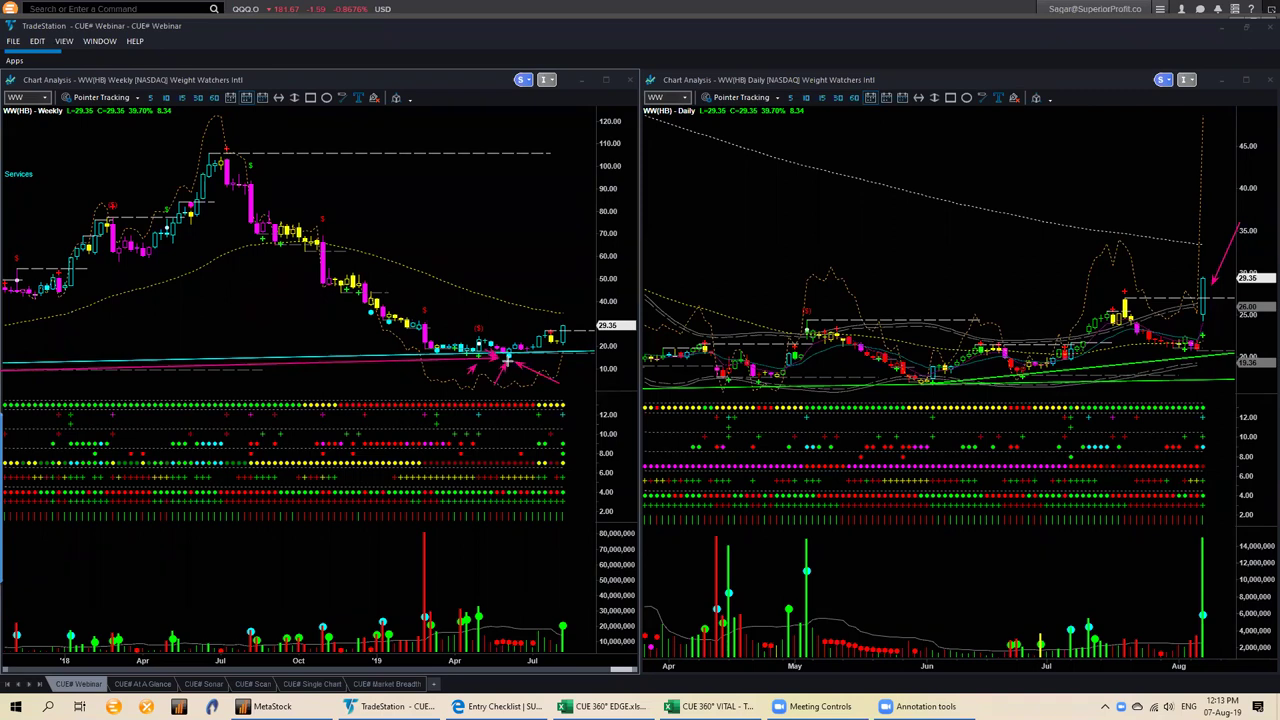
left_click_drag(510, 428, 506, 654)
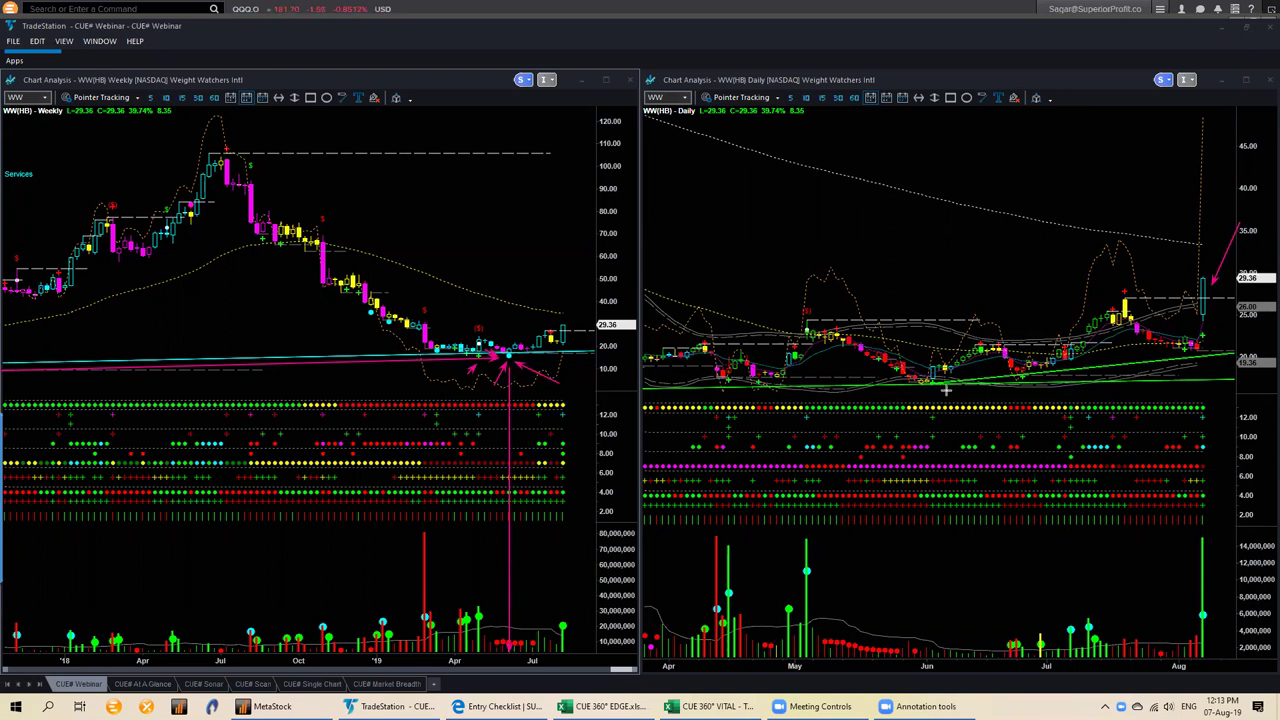
- Mark the decline, the support low and the latest breakout candle on WW's daily chart with temporary arrows, clearing the old annotations
left_click_drag(736, 270, 910, 385)
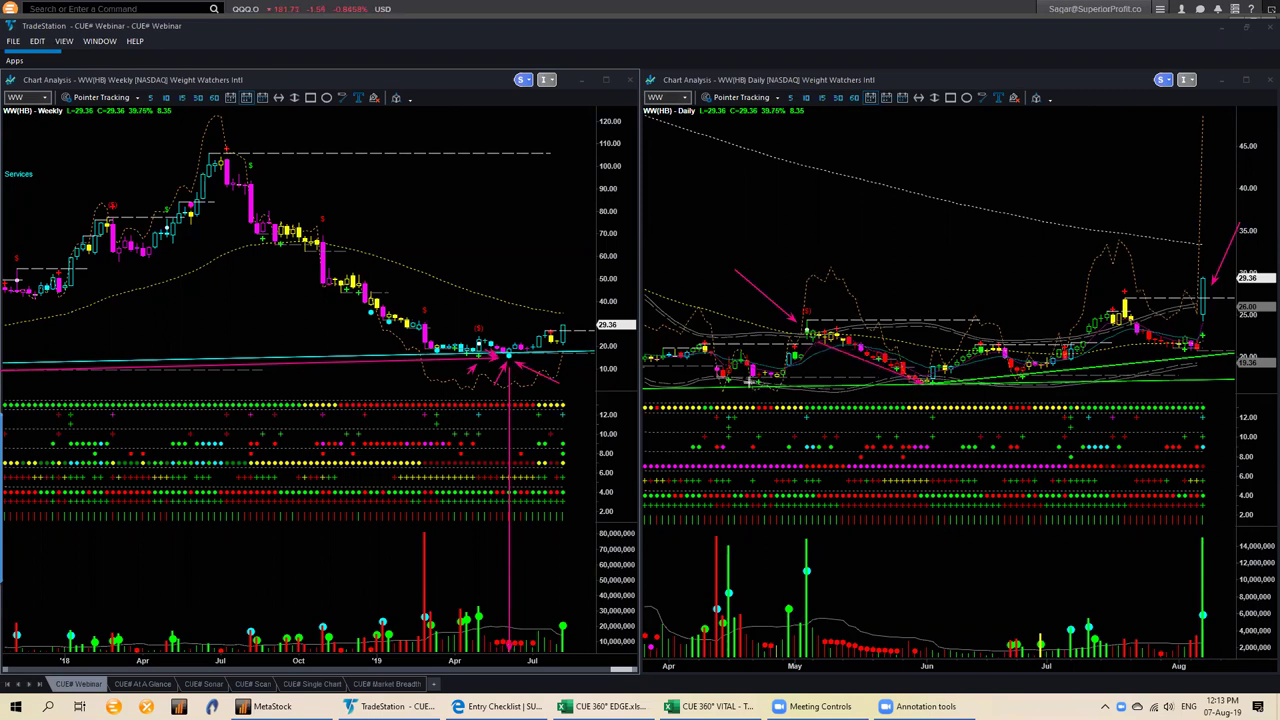
left_click_drag(974, 403, 936, 382)
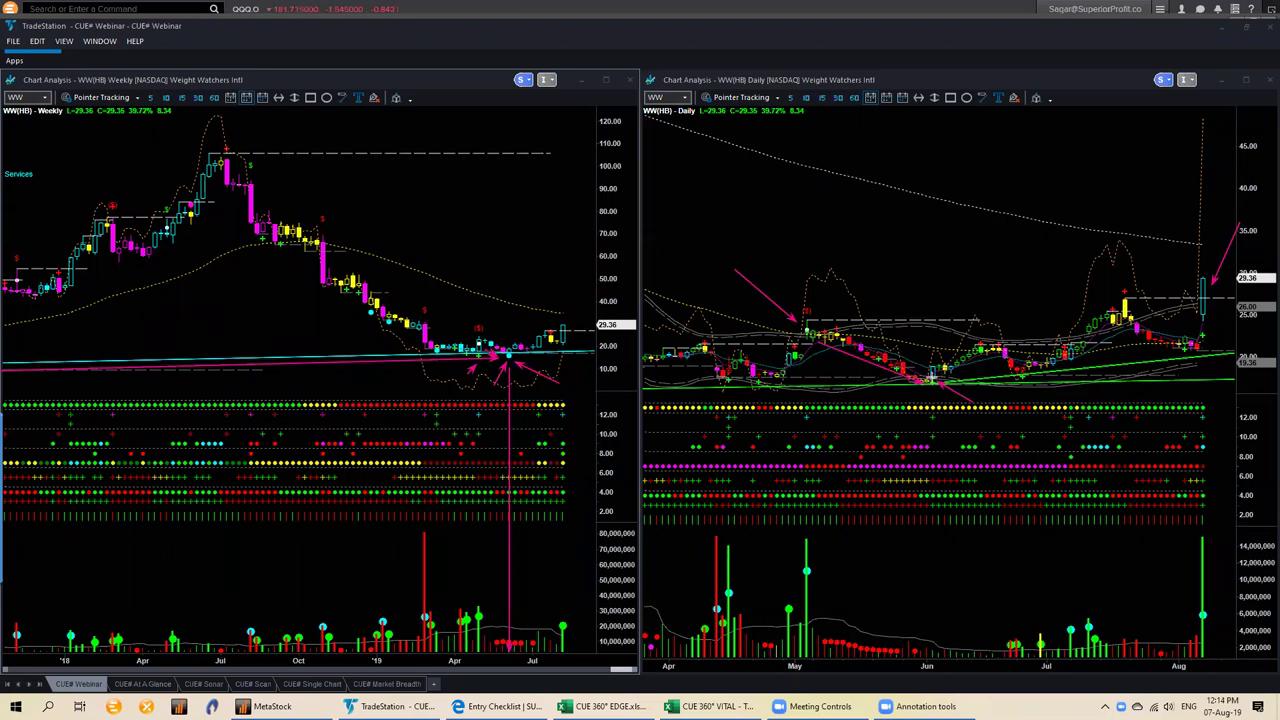
left_click_drag(1200, 334, 1216, 312)
left_click(1016, 93)
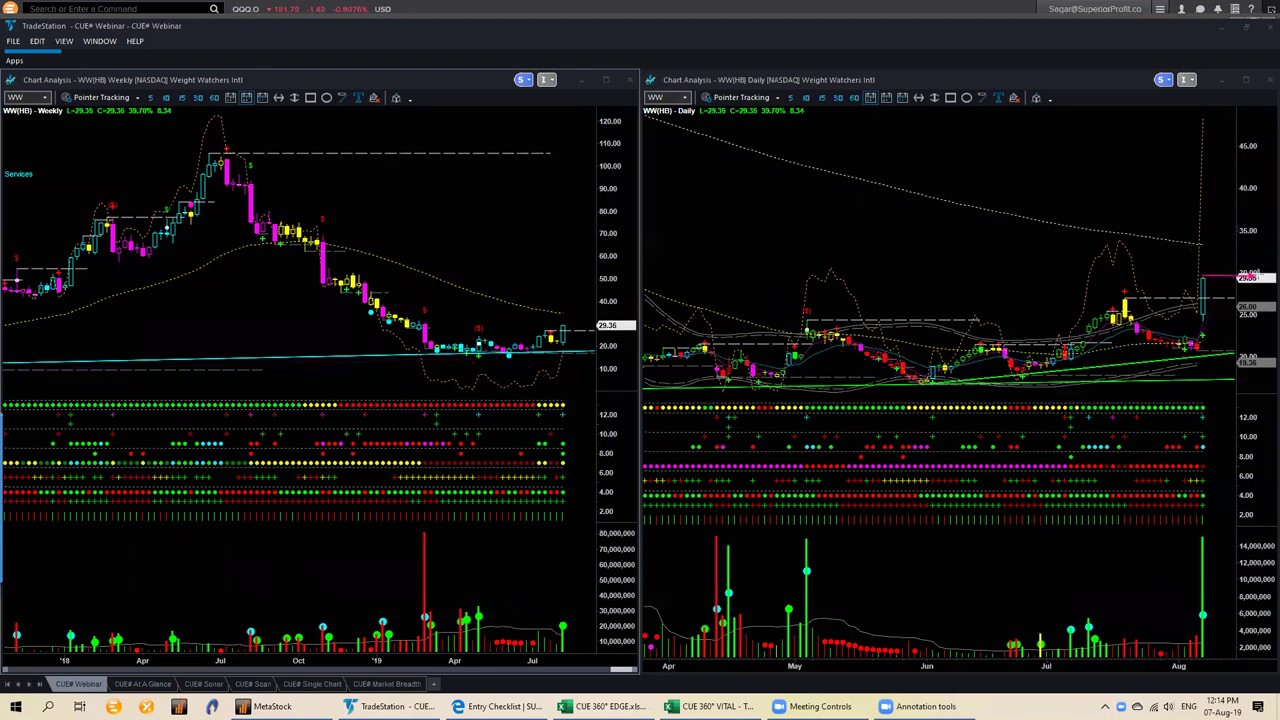
left_click_drag(1222, 282, 1238, 243)
left_click_drag(1206, 298, 1227, 246)
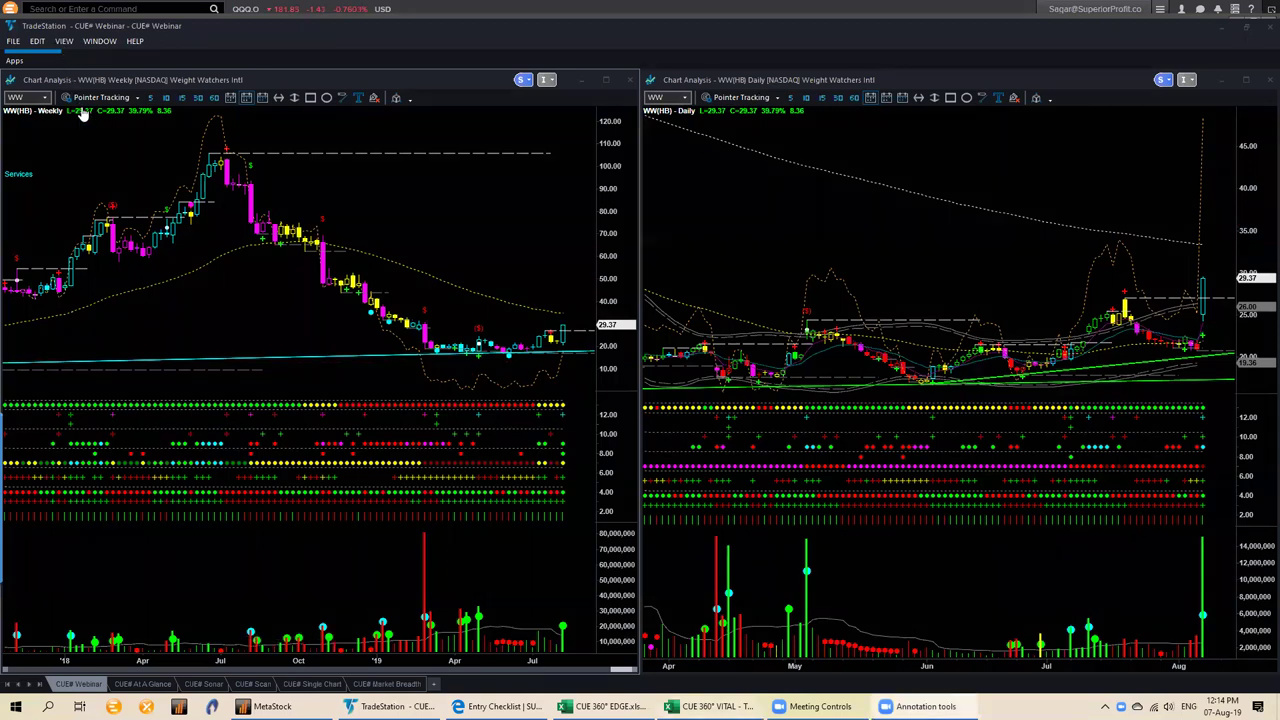
- Switch to the CUE 360° VITAL workbook and load ww.o as the root stock on the DASHBOARD sheet
key("alt+Tab")
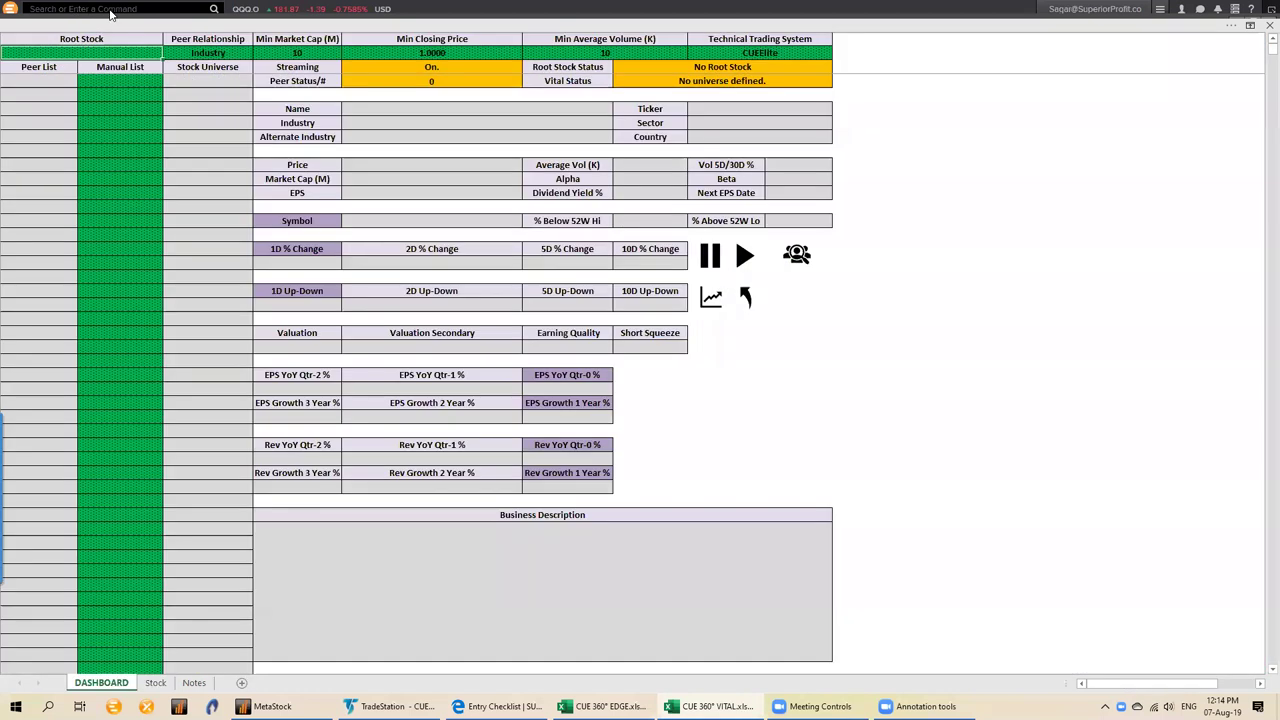
left_click(78, 9)
type("ww")
left_click(68, 55)
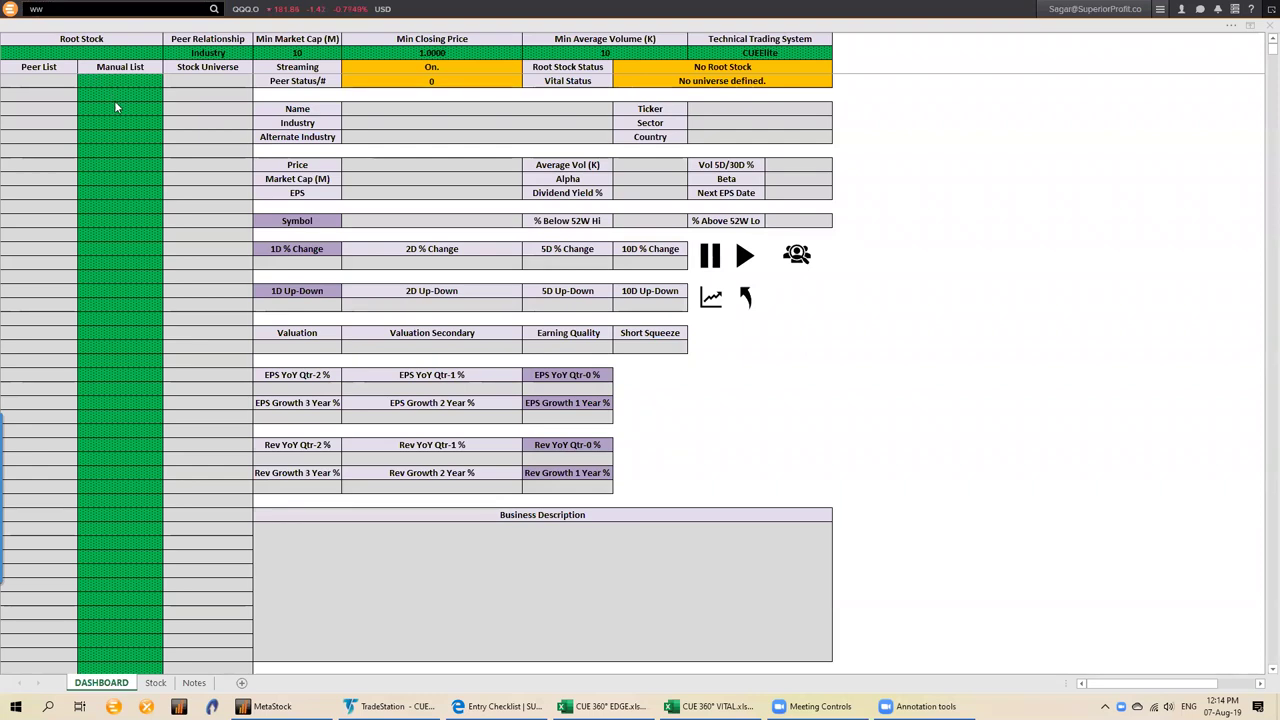
left_click(96, 52)
type("ww.o")
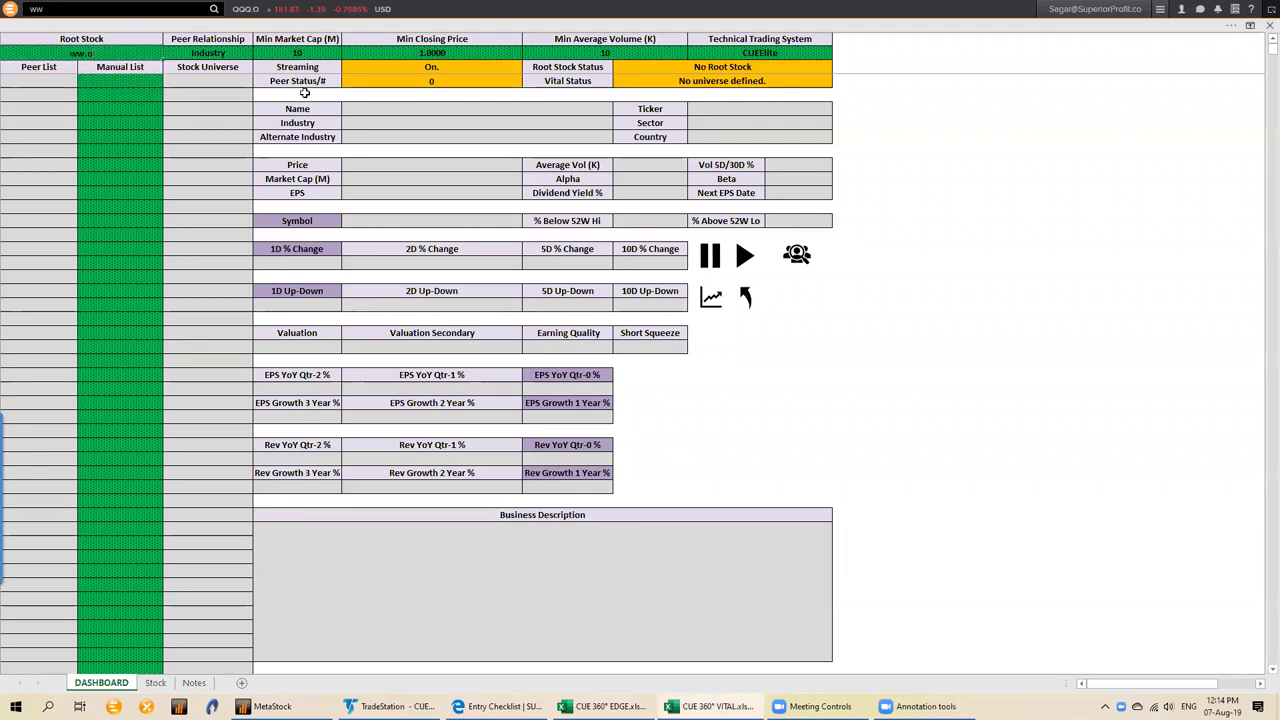
key("Return")
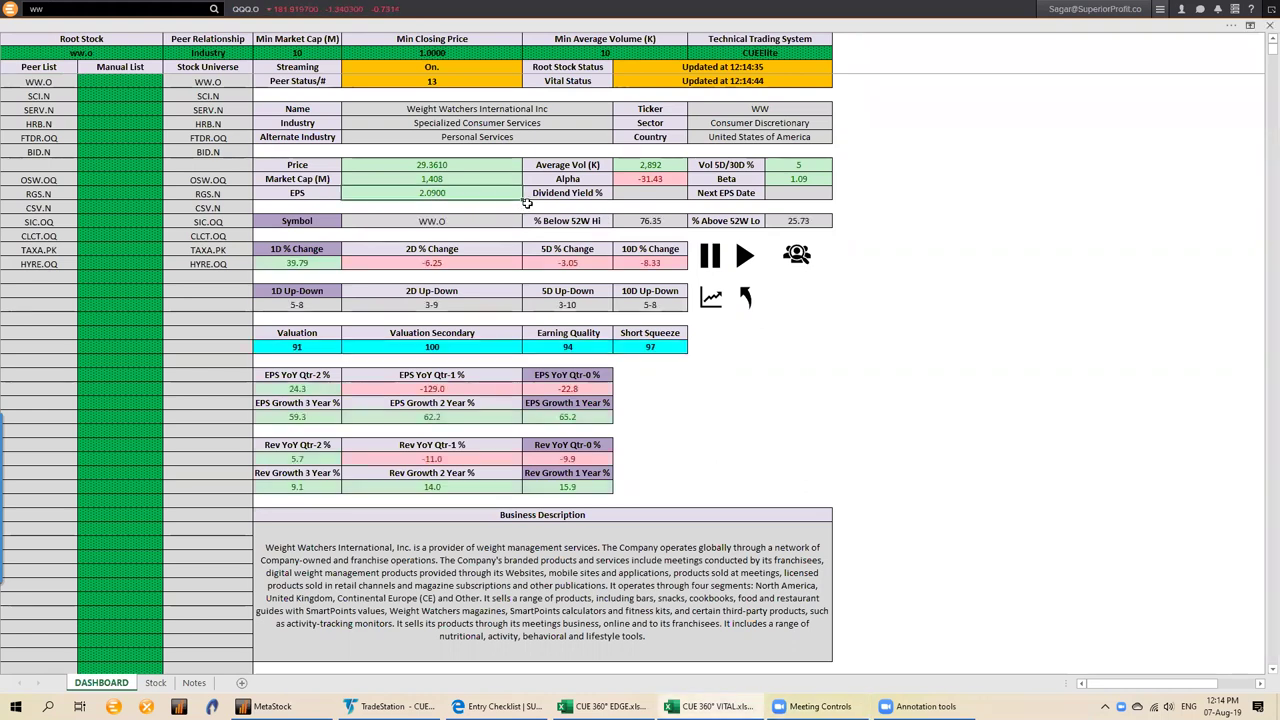
- Examine WW.O's valuation, earning quality, short squeeze and EPS growth figures on the dashboard
left_click_drag(297, 345, 636, 350)
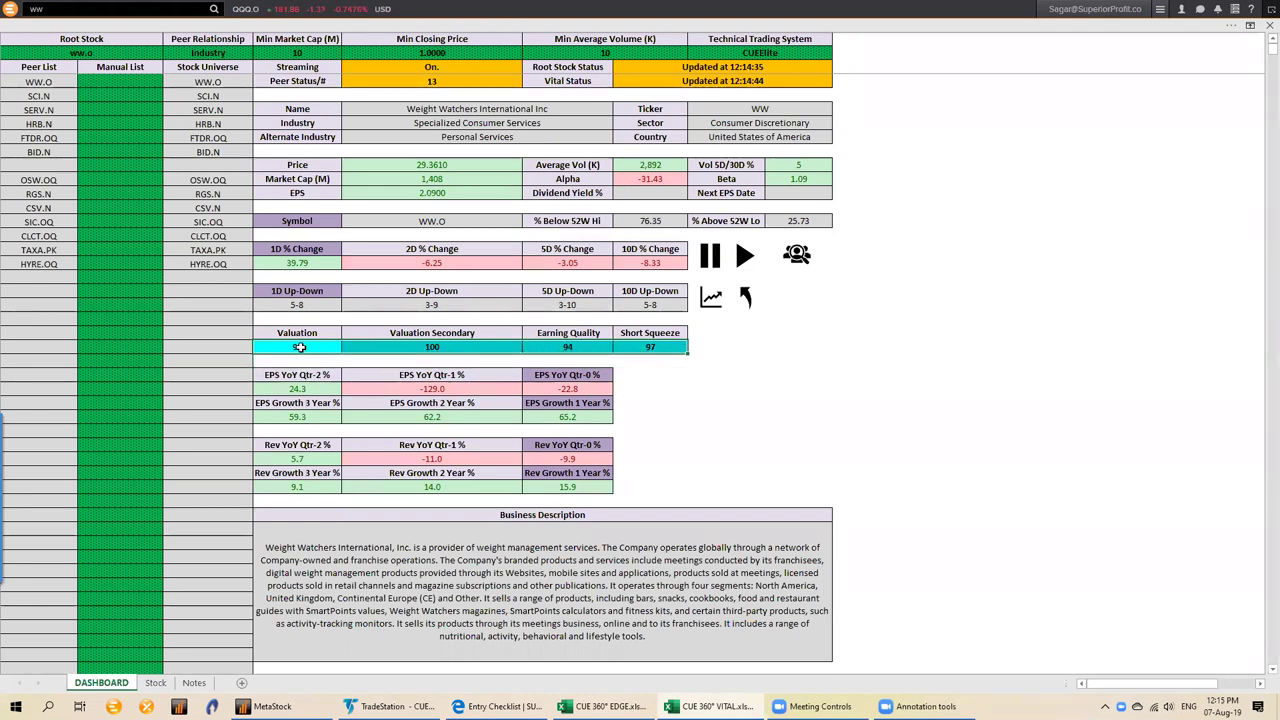
left_click(590, 347)
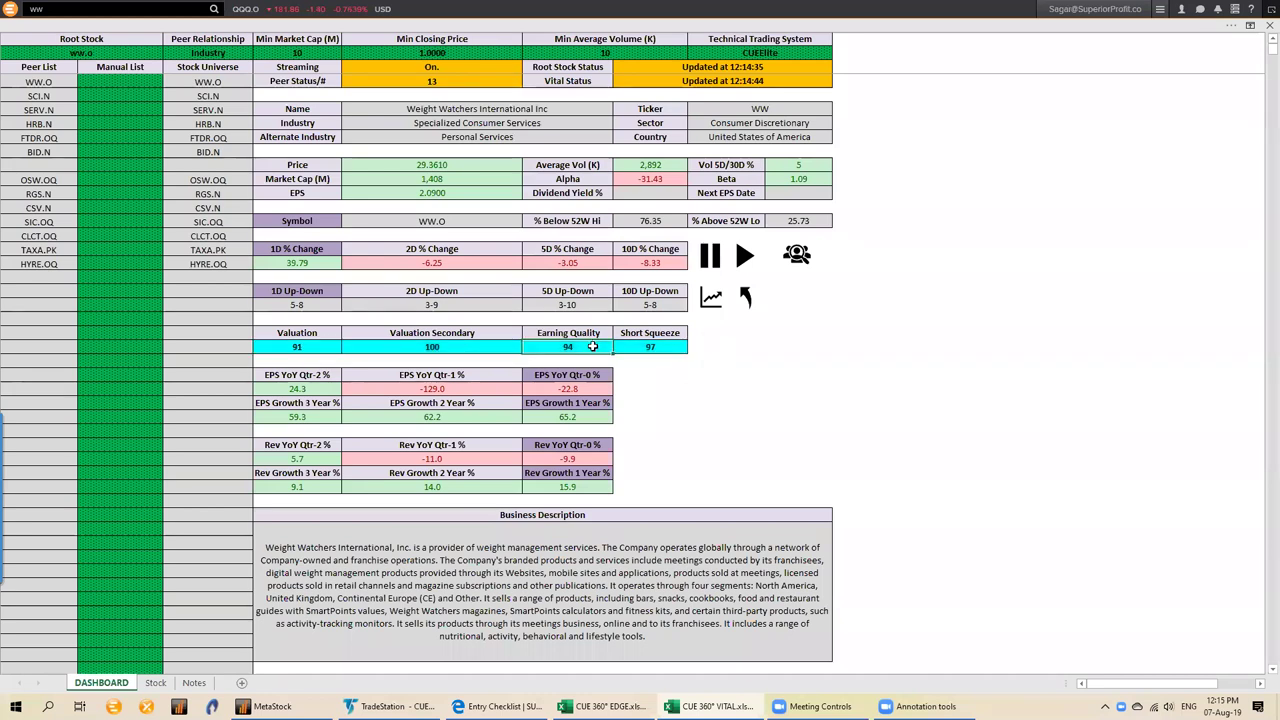
left_click(658, 347)
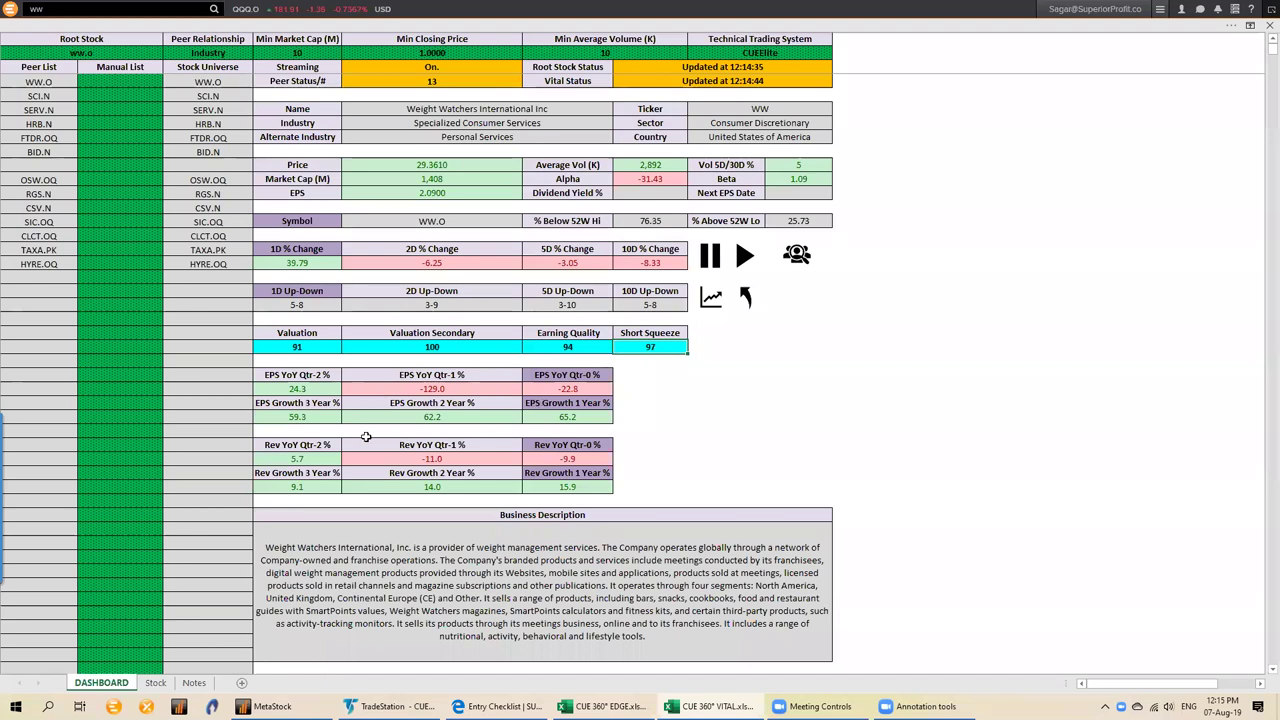
left_click_drag(292, 410, 566, 418)
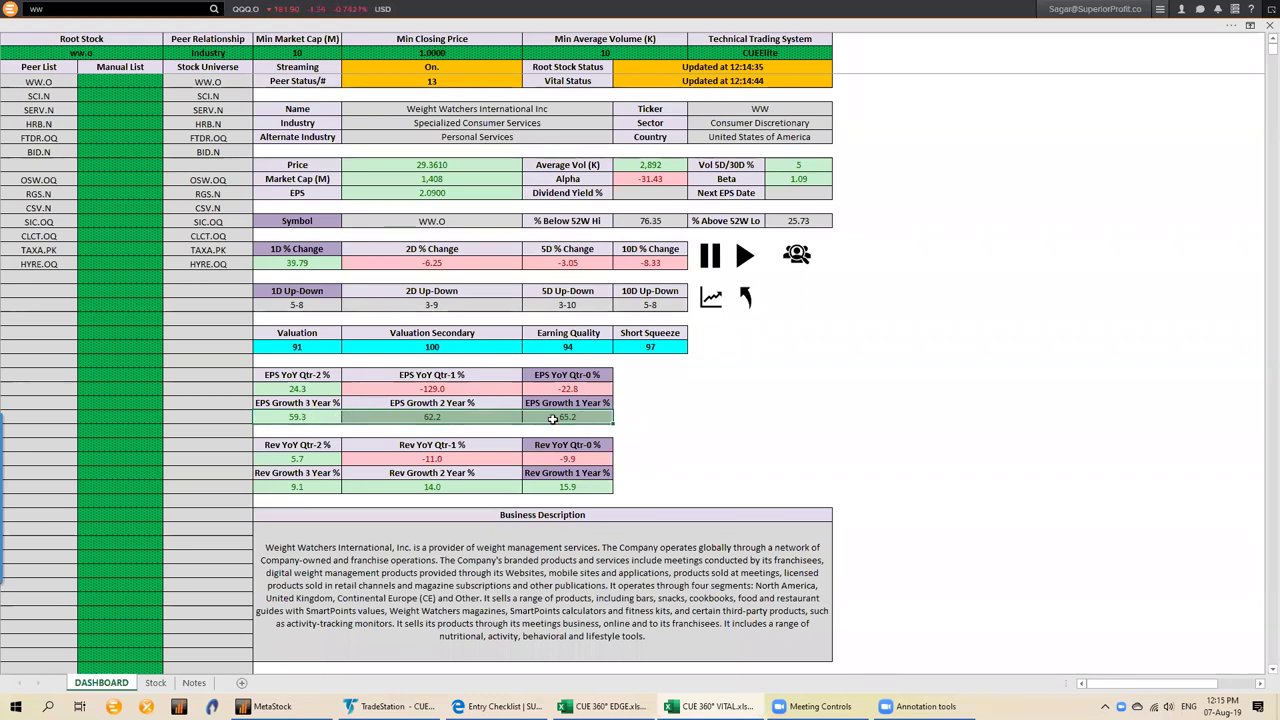
left_click(588, 416)
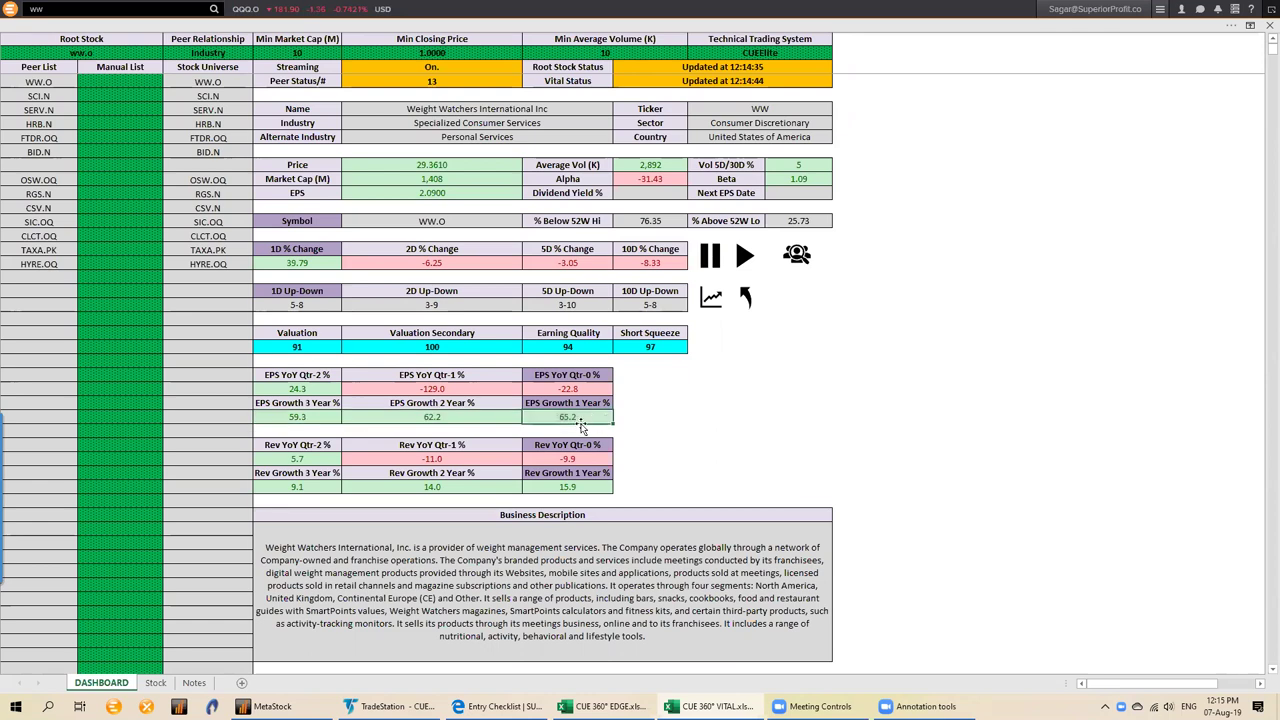
left_click(664, 346)
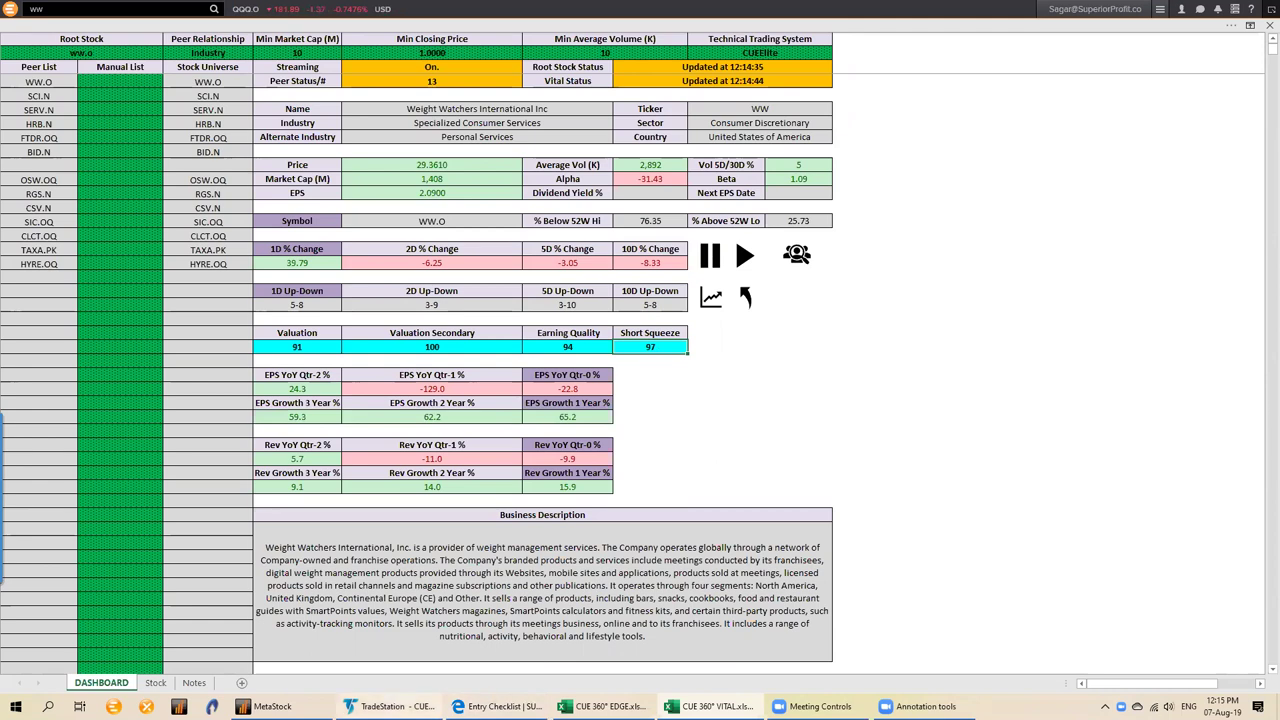
- Return to TradeStation, select ALNY in the CUE# Sonar RadarScreen and bring up its weekly and daily charts in CUE# Webinar
key("alt+Tab")
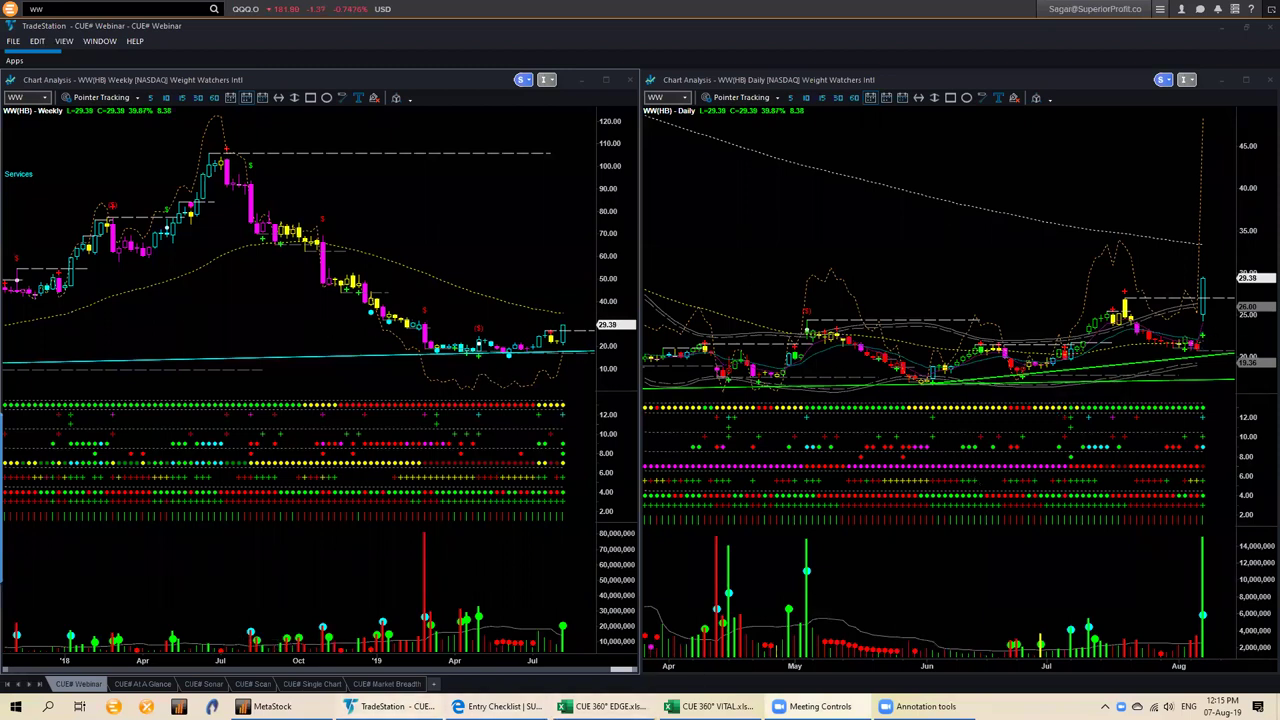
left_click(248, 684)
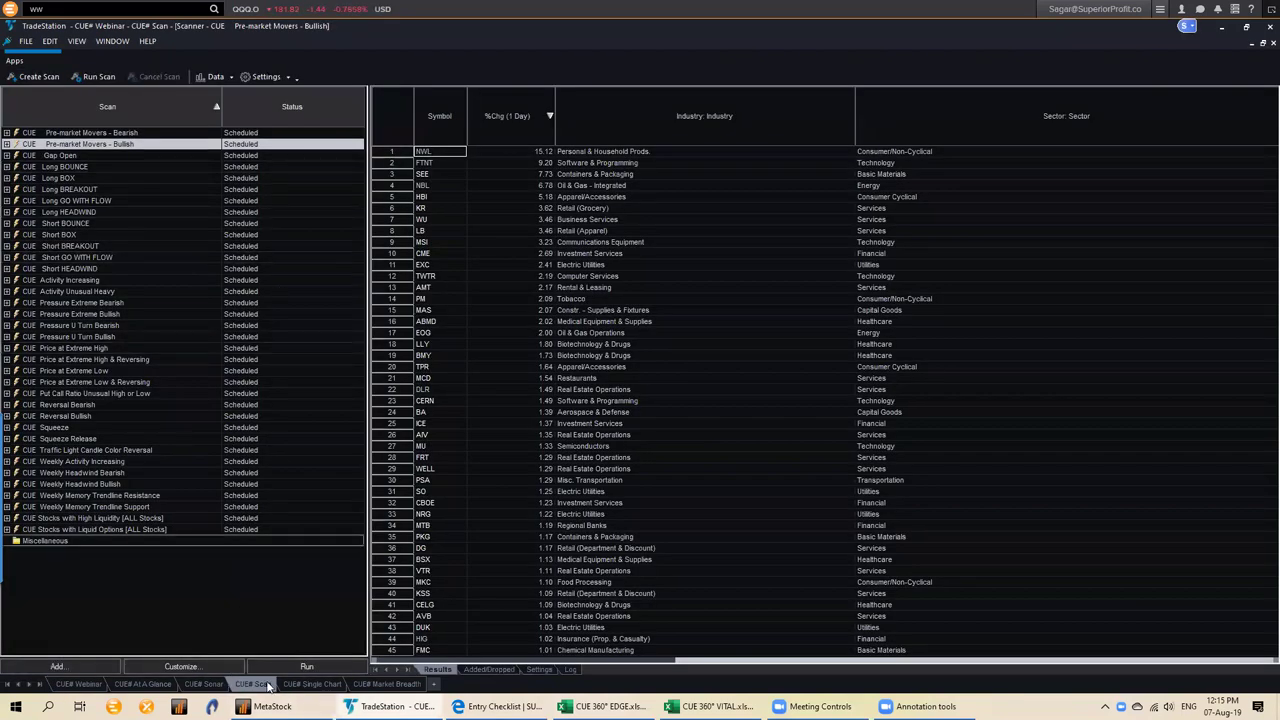
left_click(203, 684)
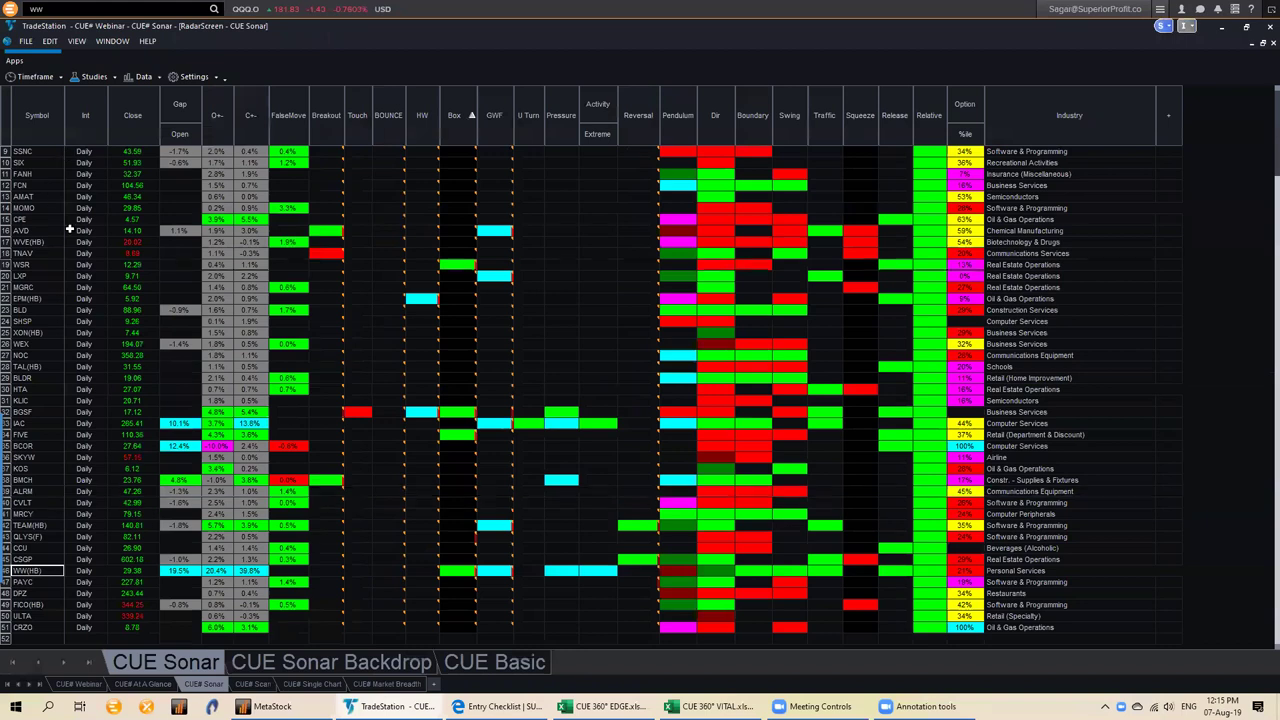
scroll(69, 230, "up", 3)
left_click(35, 152)
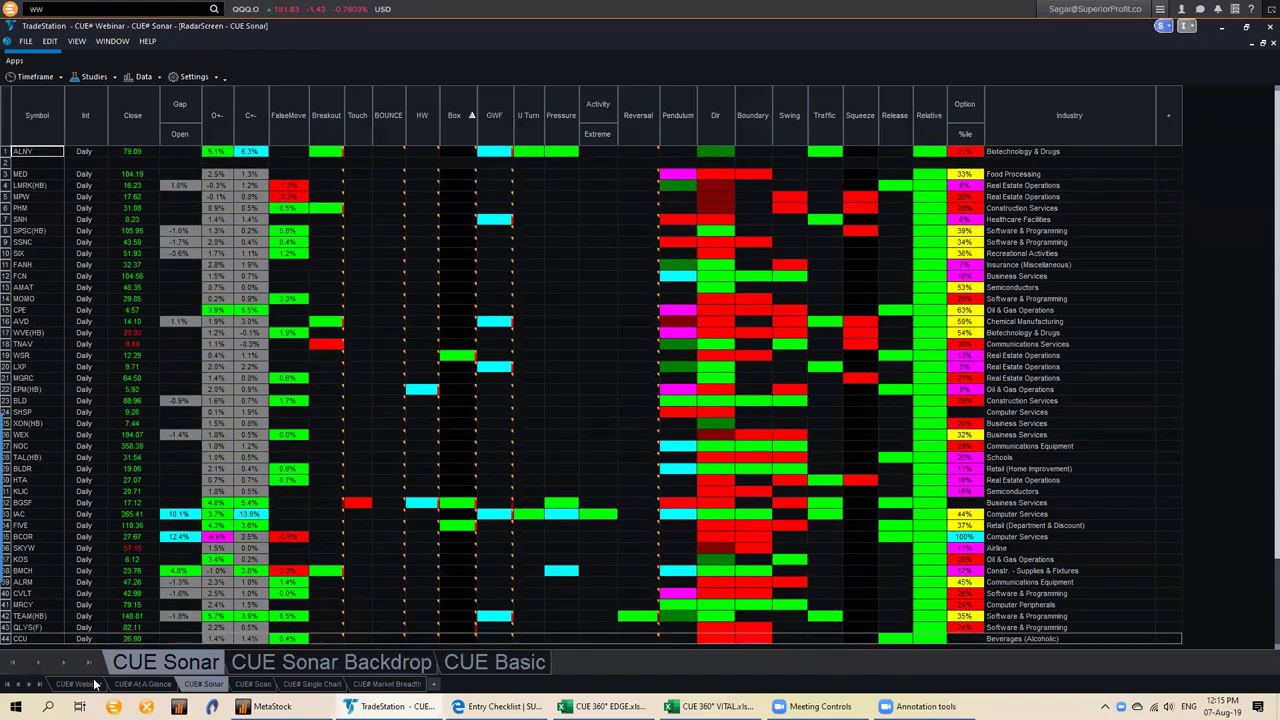
left_click(202, 684)
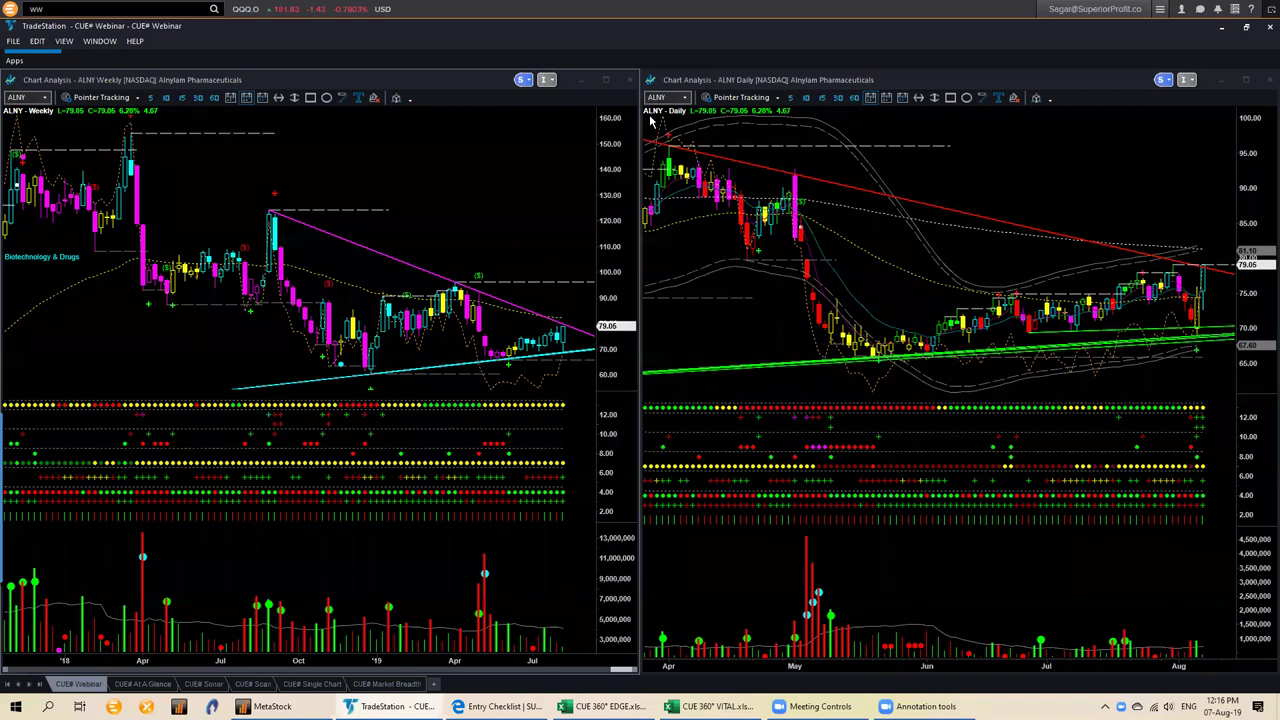
- Load ALNY.O as the root stock in the VITAL workbook's dashboard and examine its EPS and ratings
left_click(712, 706)
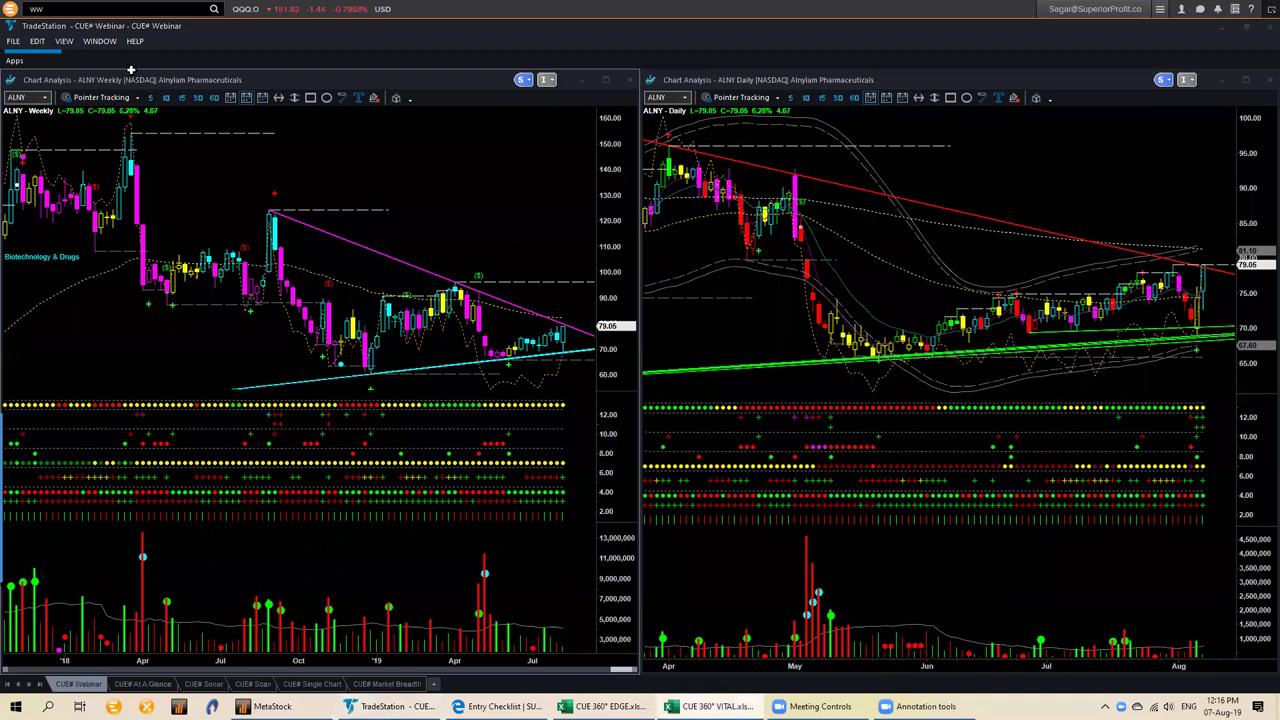
left_click(110, 53)
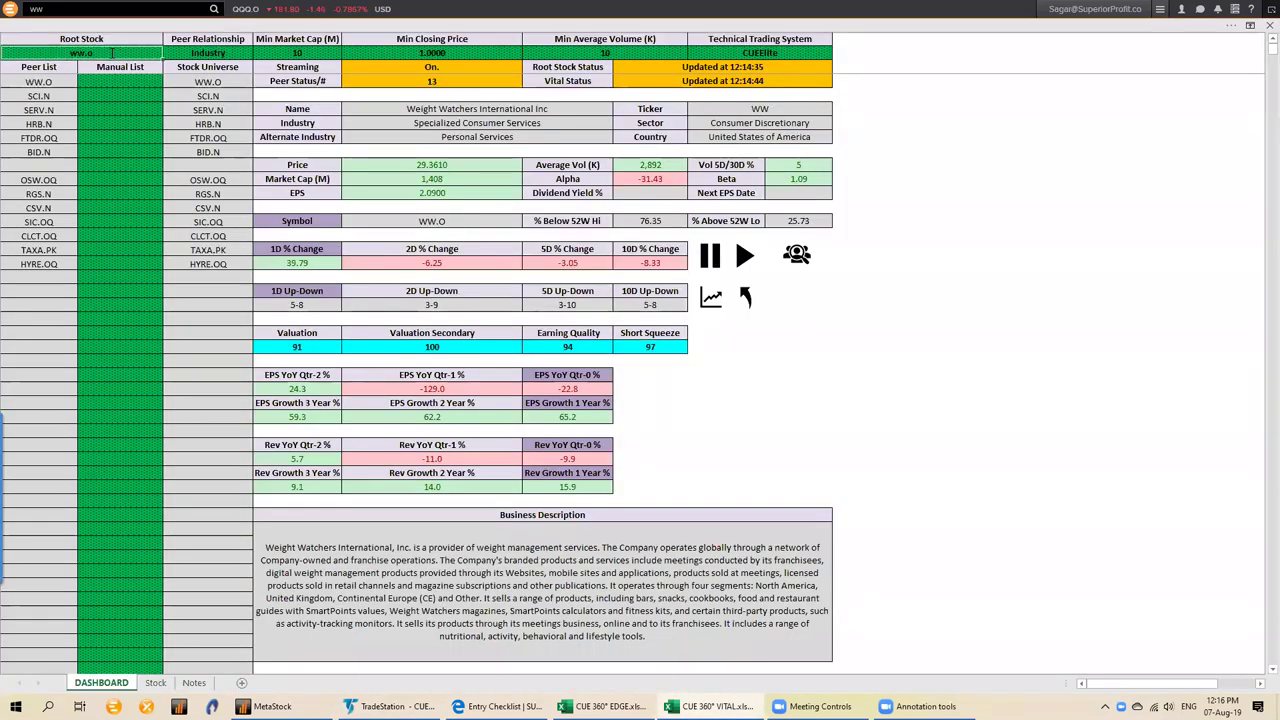
type("ALNY")
key("Return")
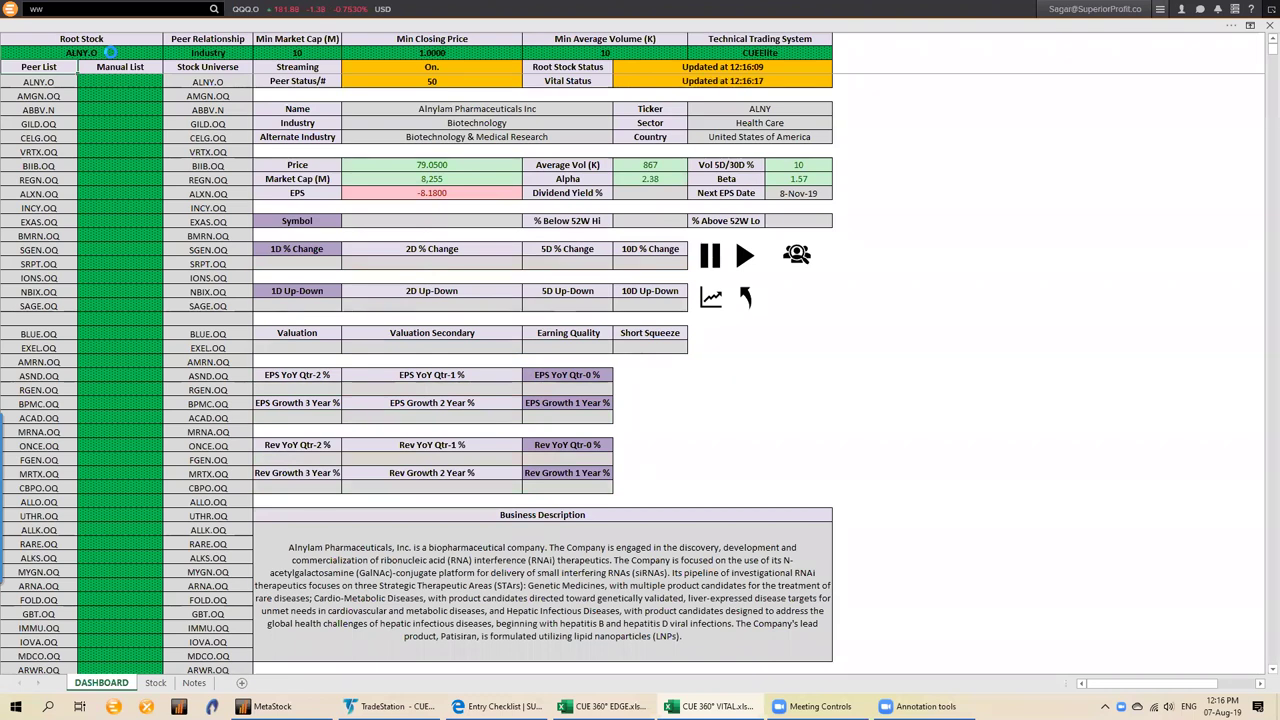
left_click(453, 193)
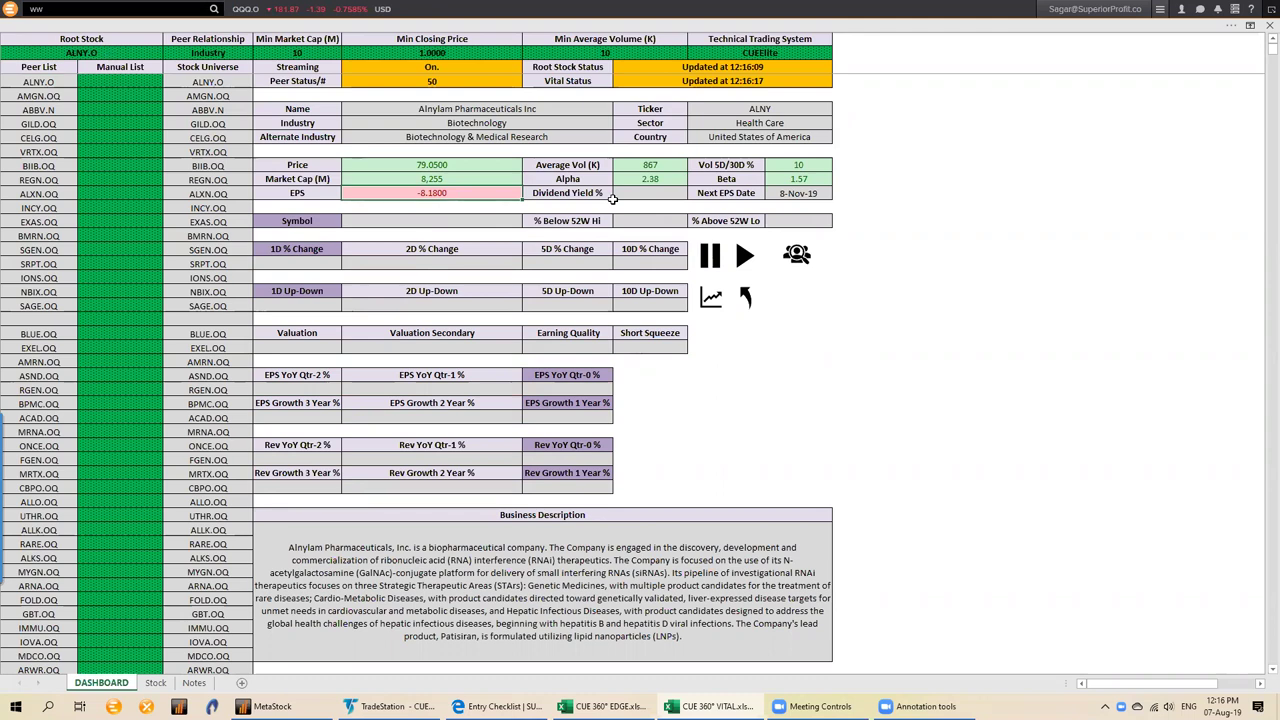
left_click(1000, 251)
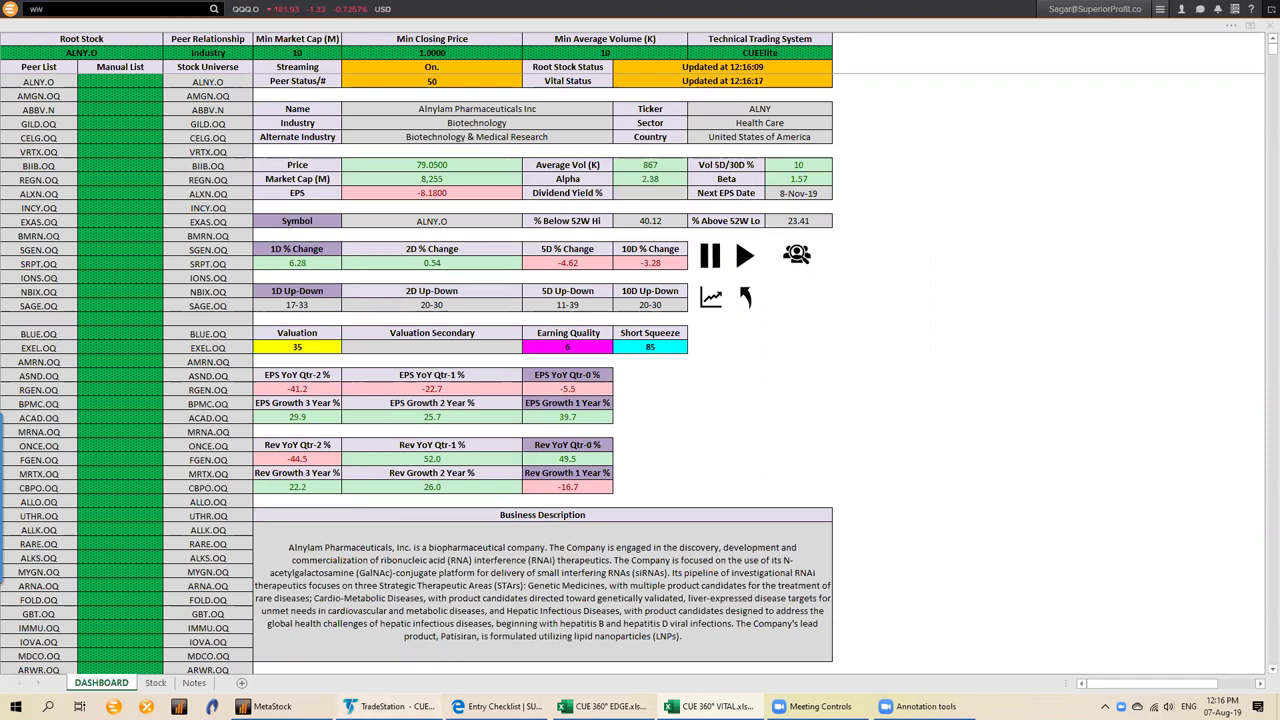
- Switch back to TradeStation and change the CUE# Webinar charts to the symbol WW
key("alt+Tab")
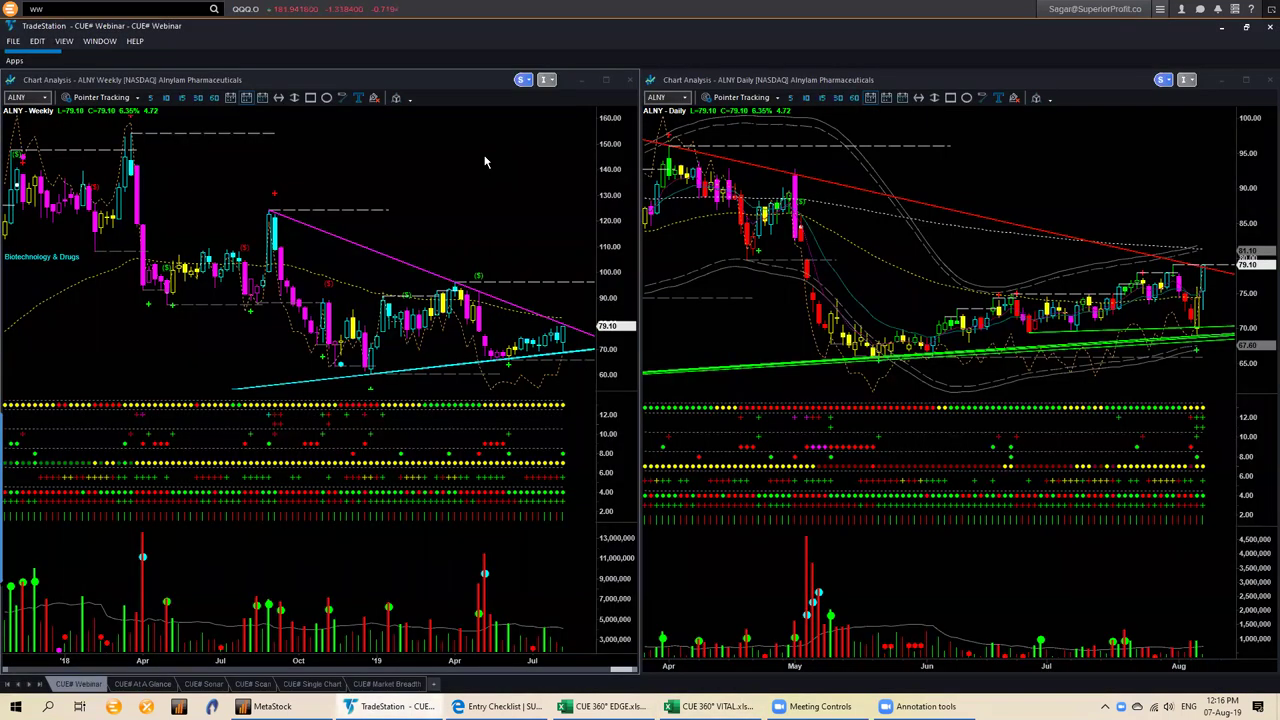
type("WWW")
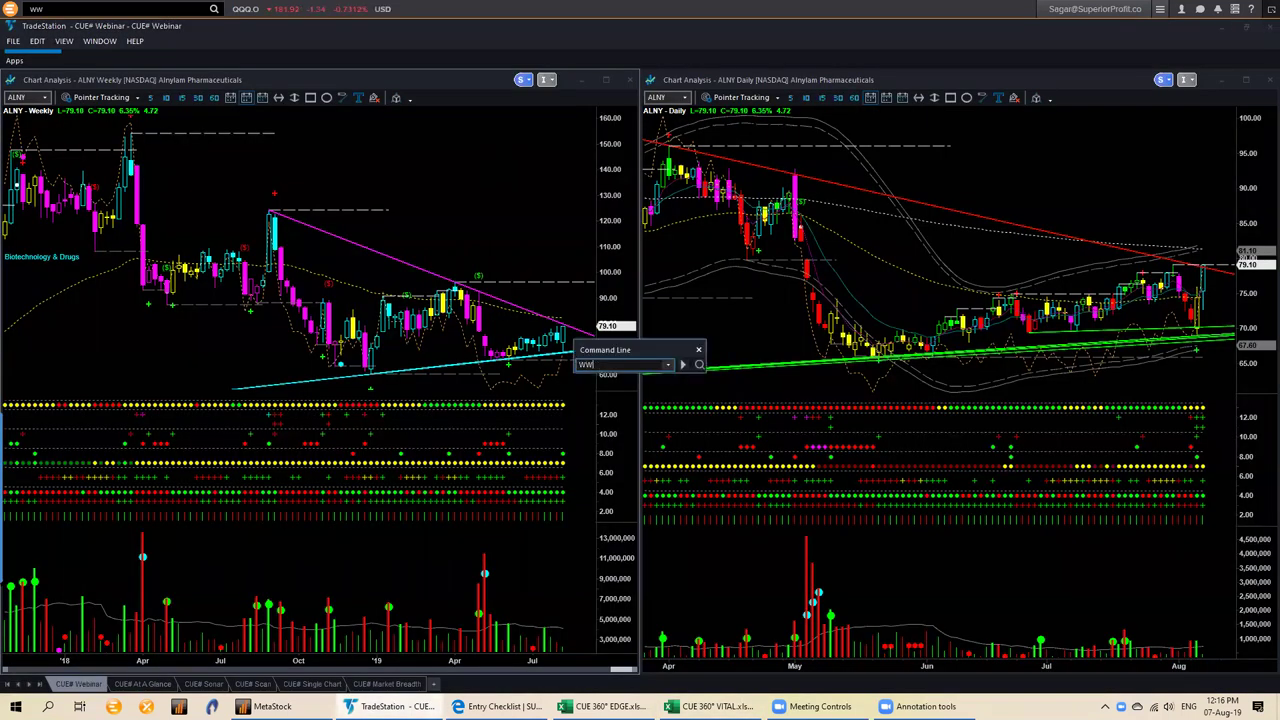
key("Return")
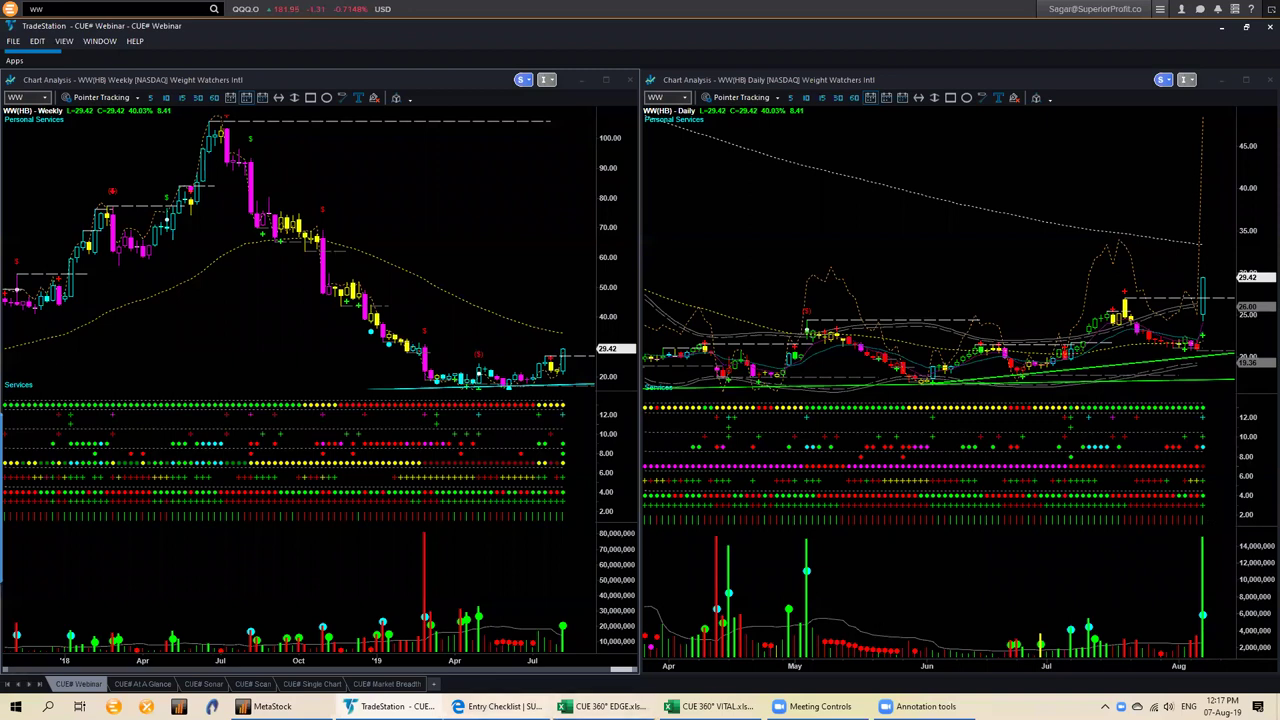
- Switch to the browser and bring up the SuperiorProfit Forum page with the new topics
key("alt+Tab")
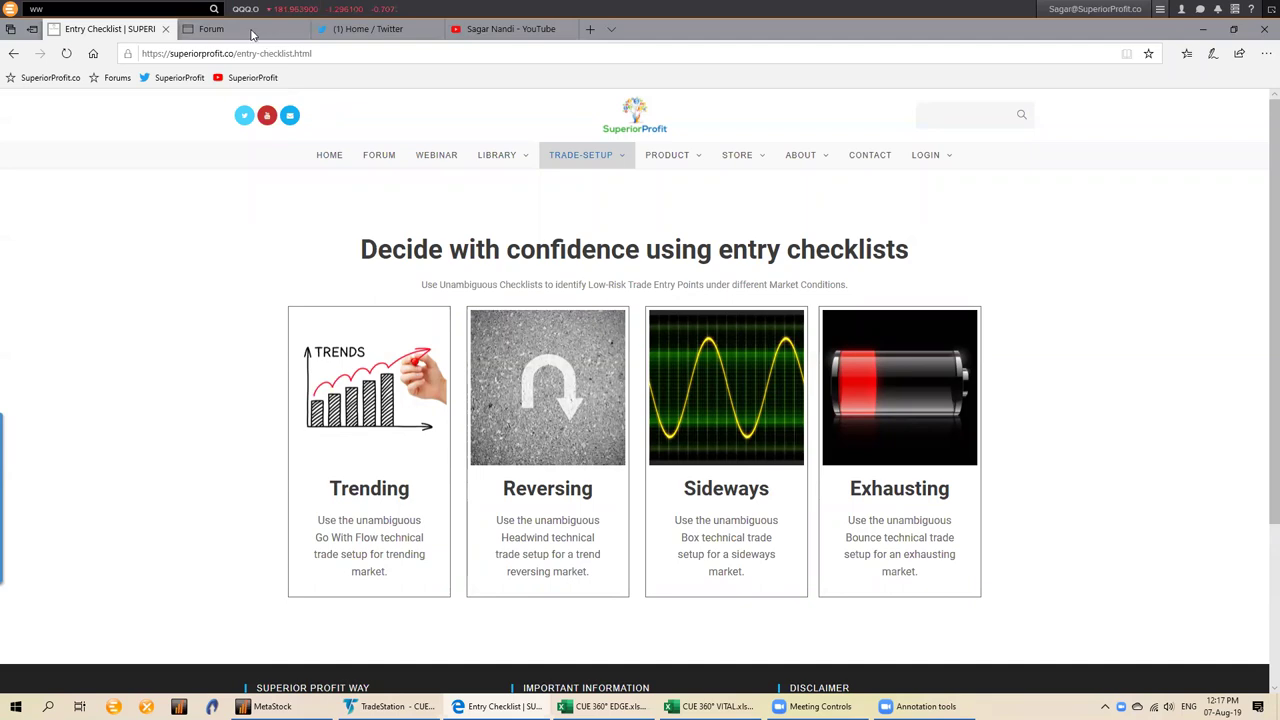
key("ctrl+Tab")
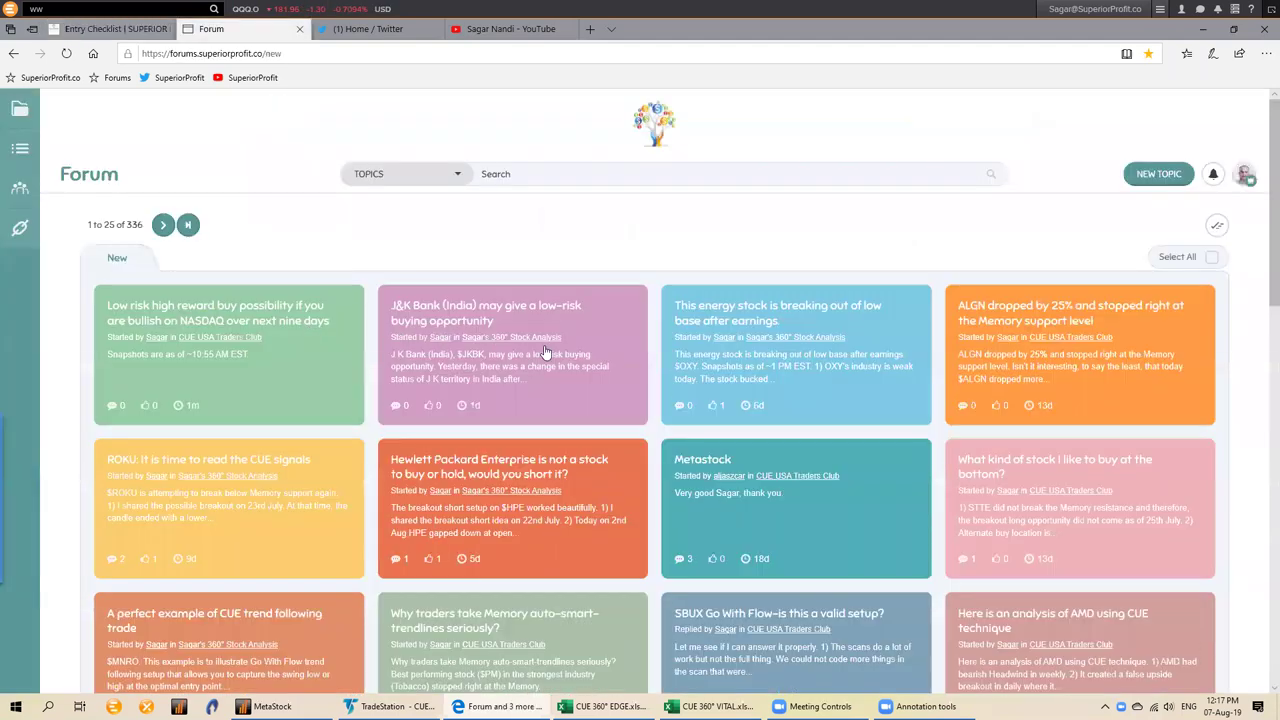
key("Tab")
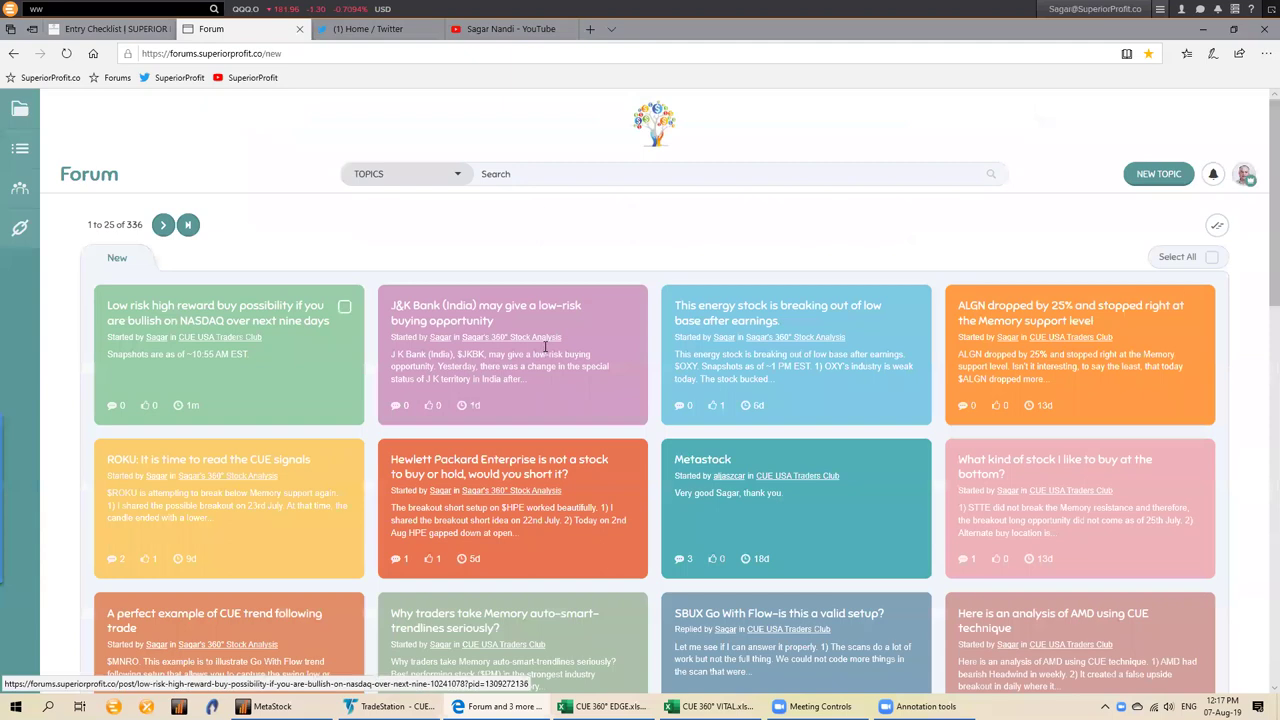
- Open the forum topic on J&K Bank (India) as a low-risk buying opportunity and examine its Diversified Banks valuation table
left_click(544, 350)
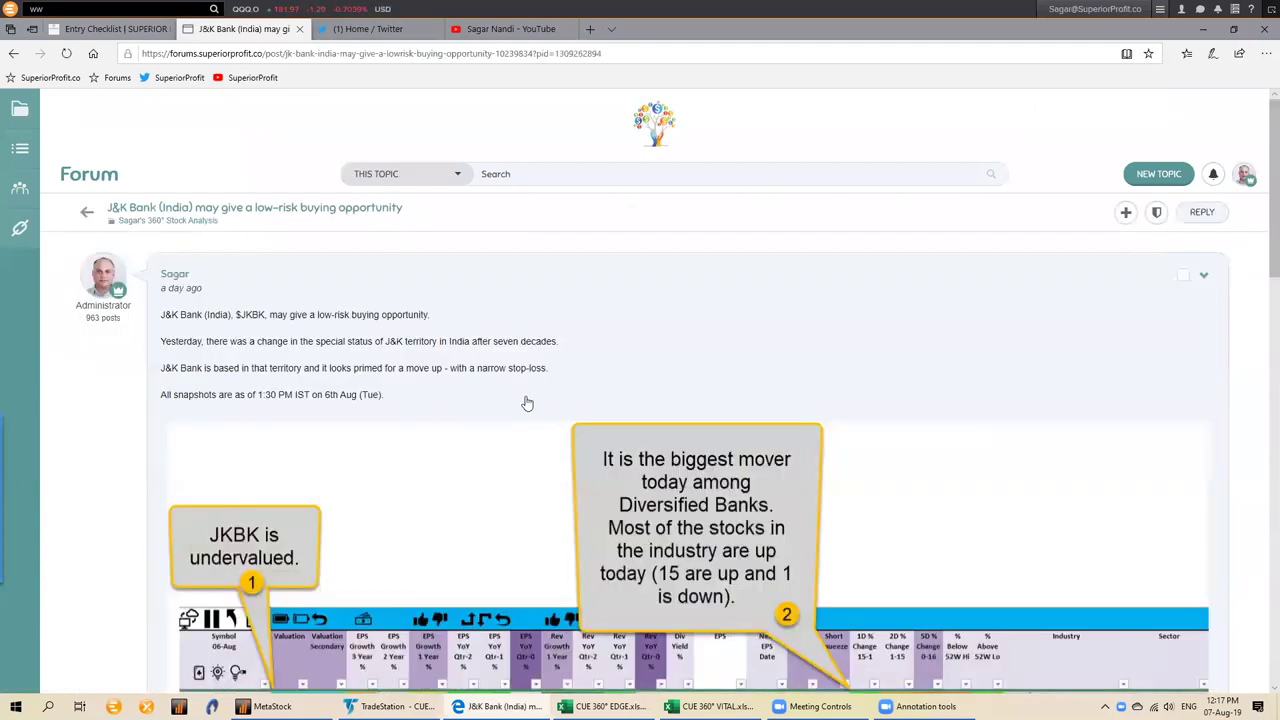
scroll(268, 365, "down", 1)
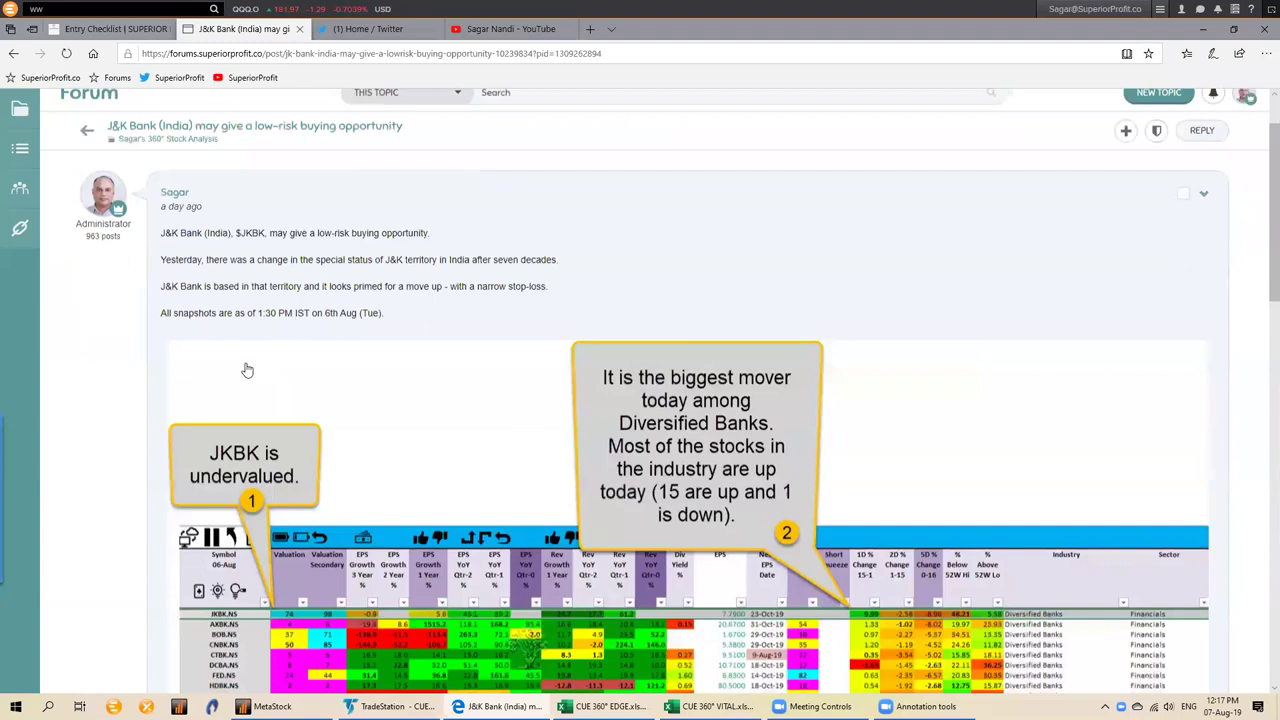
scroll(240, 367, "down", 2)
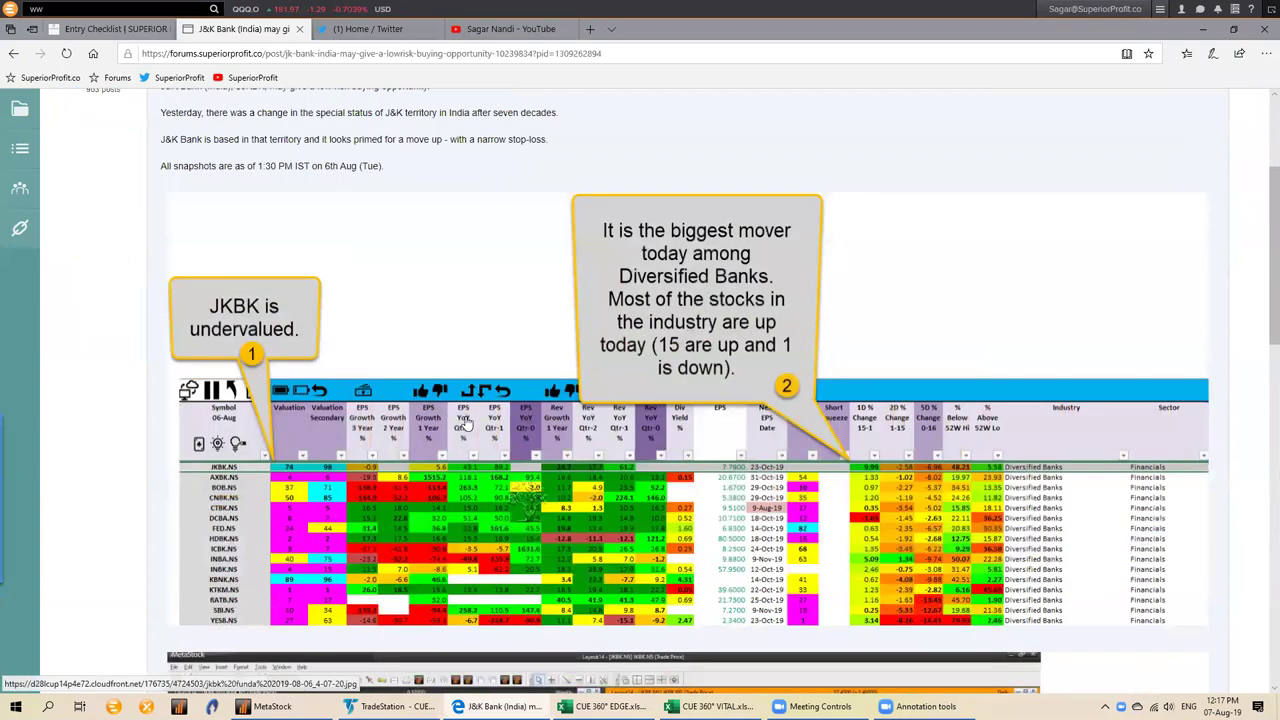
scroll(466, 423, "up", 2)
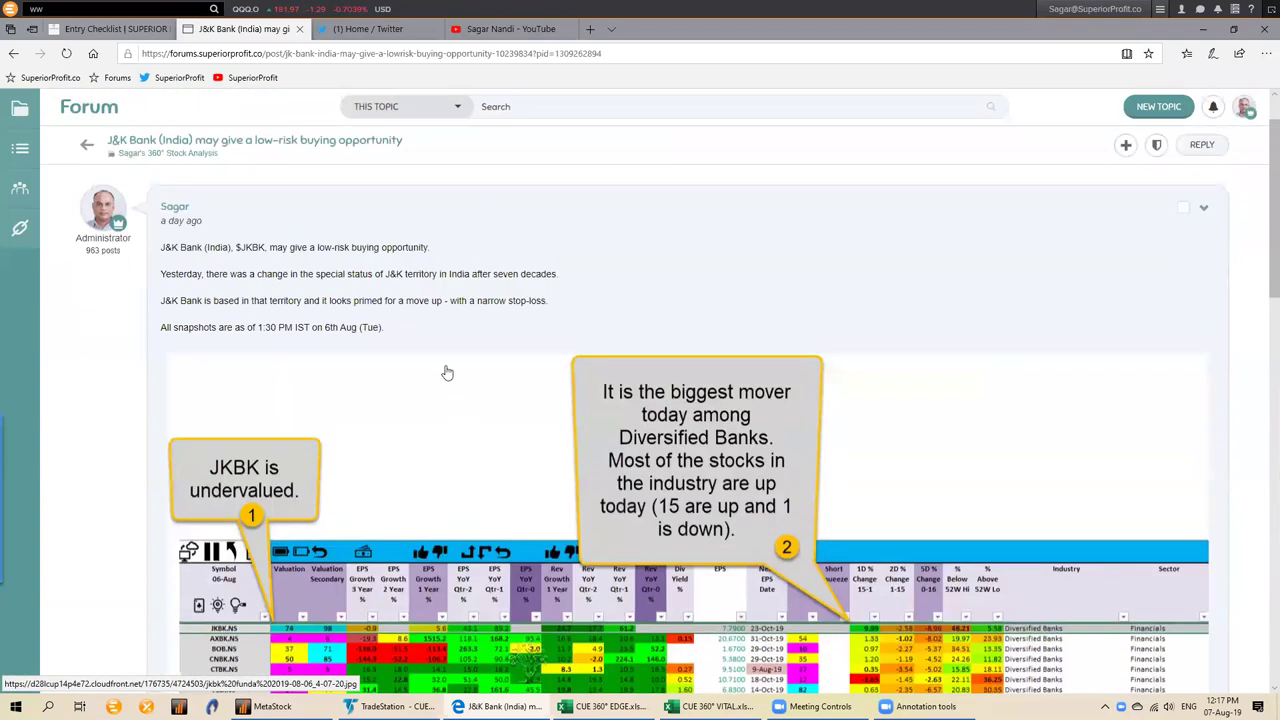
scroll(443, 370, "down", 3)
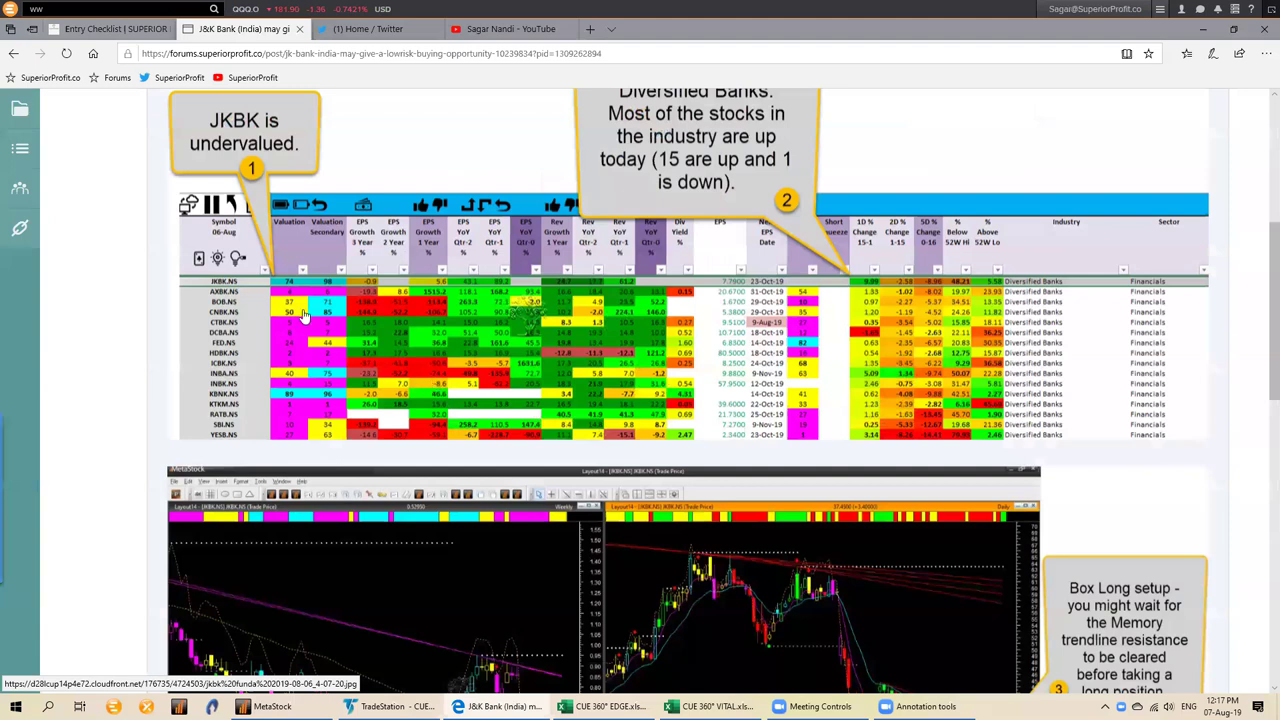
scroll(262, 272, "down", 1)
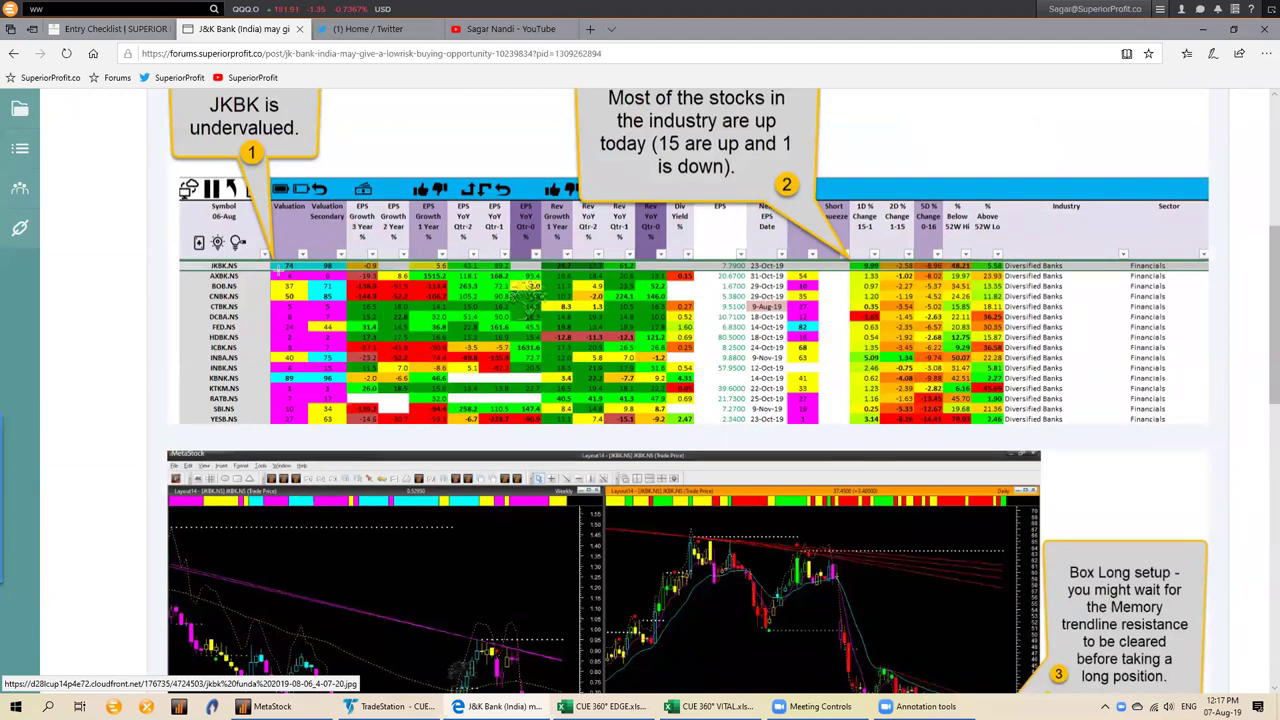
- Mark the JKBK.NS valuation, EPS, revenue and one-day change columns in the post's table with annotation arrows, and clear the marks
left_click_drag(270, 283, 240, 326)
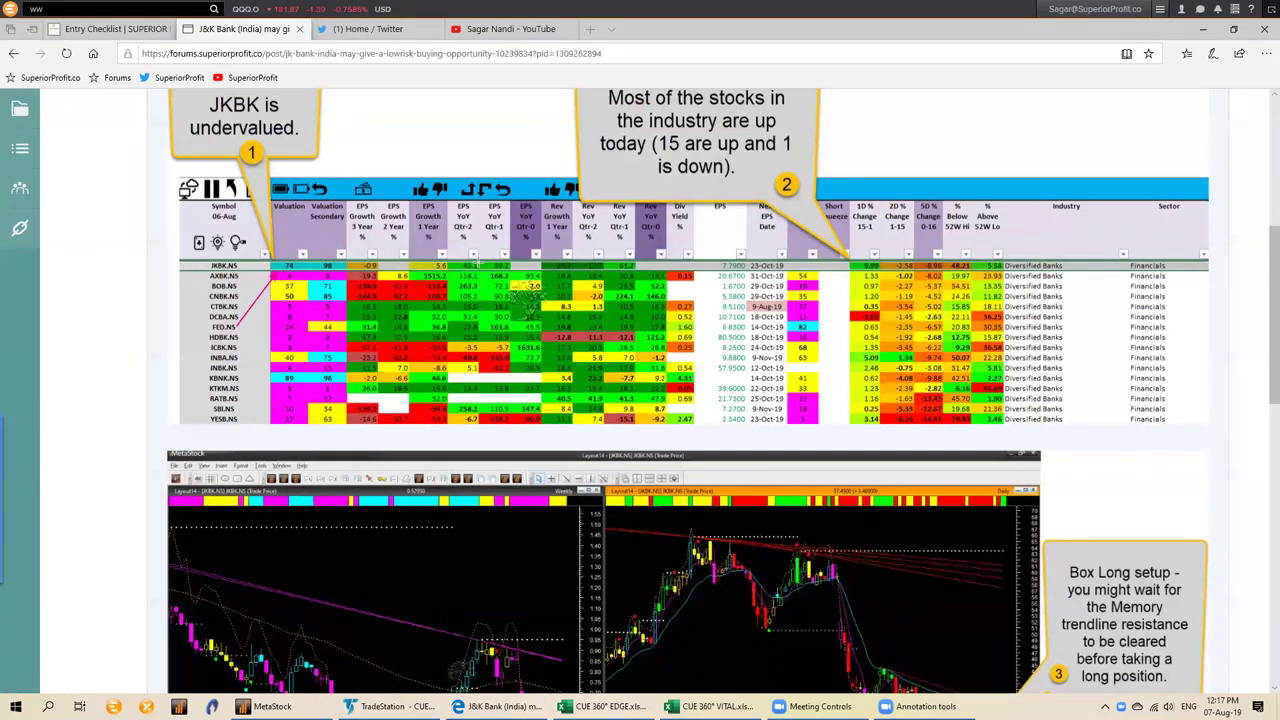
mouse_move(490, 230)
left_mouse_down()
mouse_move(502, 250)
mouse_move(470, 256)
left_mouse_up()
mouse_move(608, 233)
left_mouse_down()
mouse_move(619, 250)
mouse_move(592, 252)
left_mouse_up()
left_click_drag(900, 172, 872, 224)
left_click_drag(868, 242, 858, 253)
key("ctrl+z")
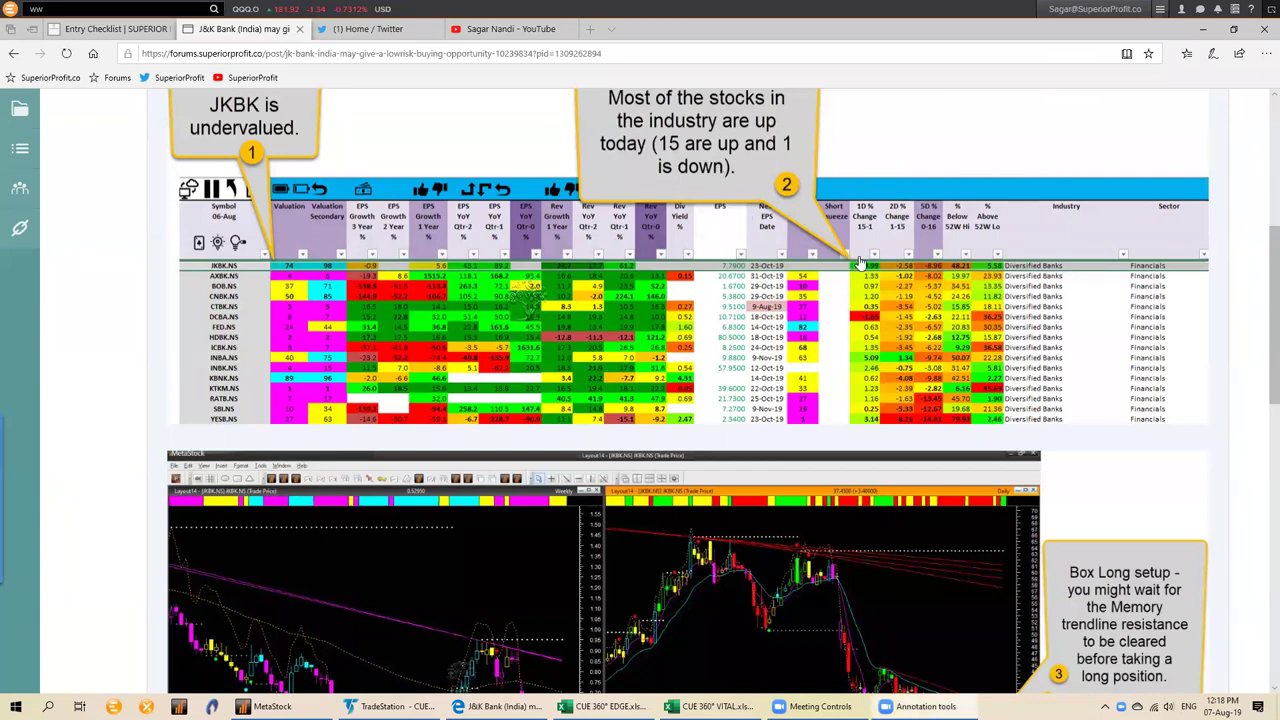
- Mark the matching lows and the bullish pressure signal on the post's weekly and daily JKBK.NS charts with arrows, and clear them
scroll(869, 262, "down", 1)
scroll(869, 262, "down", 2)
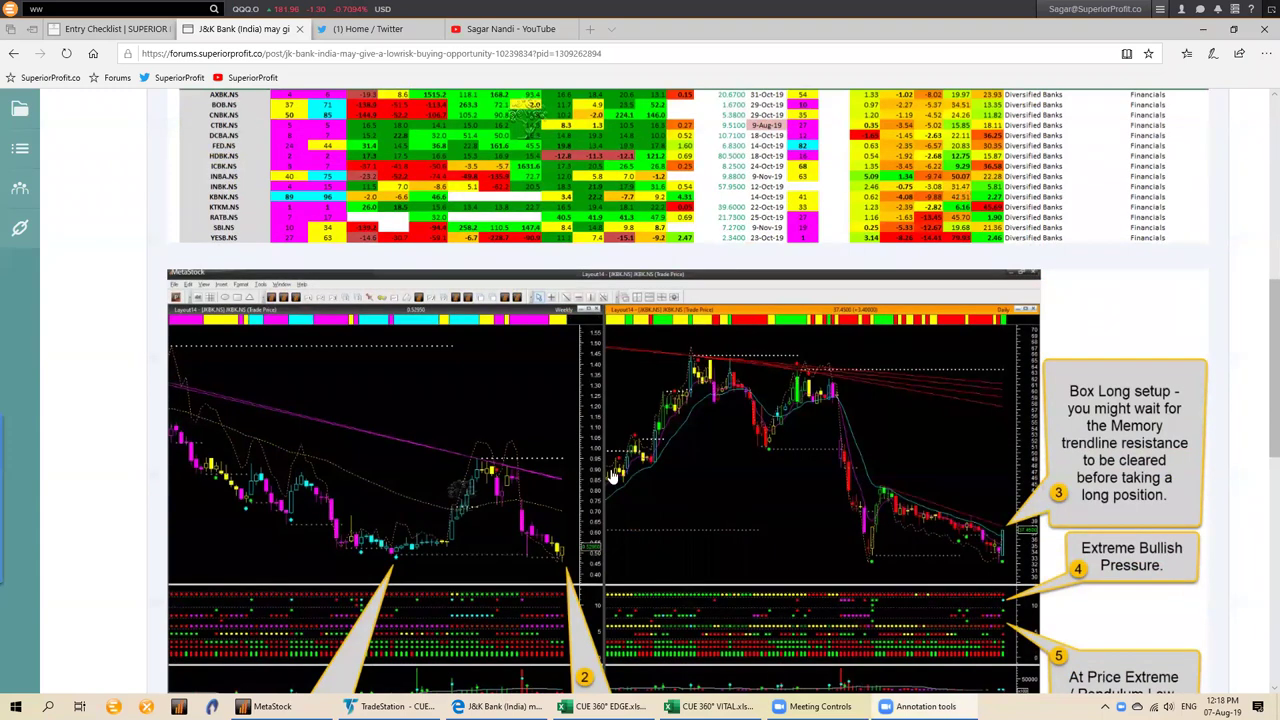
mouse_move(437, 577)
left_mouse_down()
mouse_move(399, 559)
mouse_move(551, 558)
mouse_move(613, 576)
mouse_move(571, 557)
left_mouse_up()
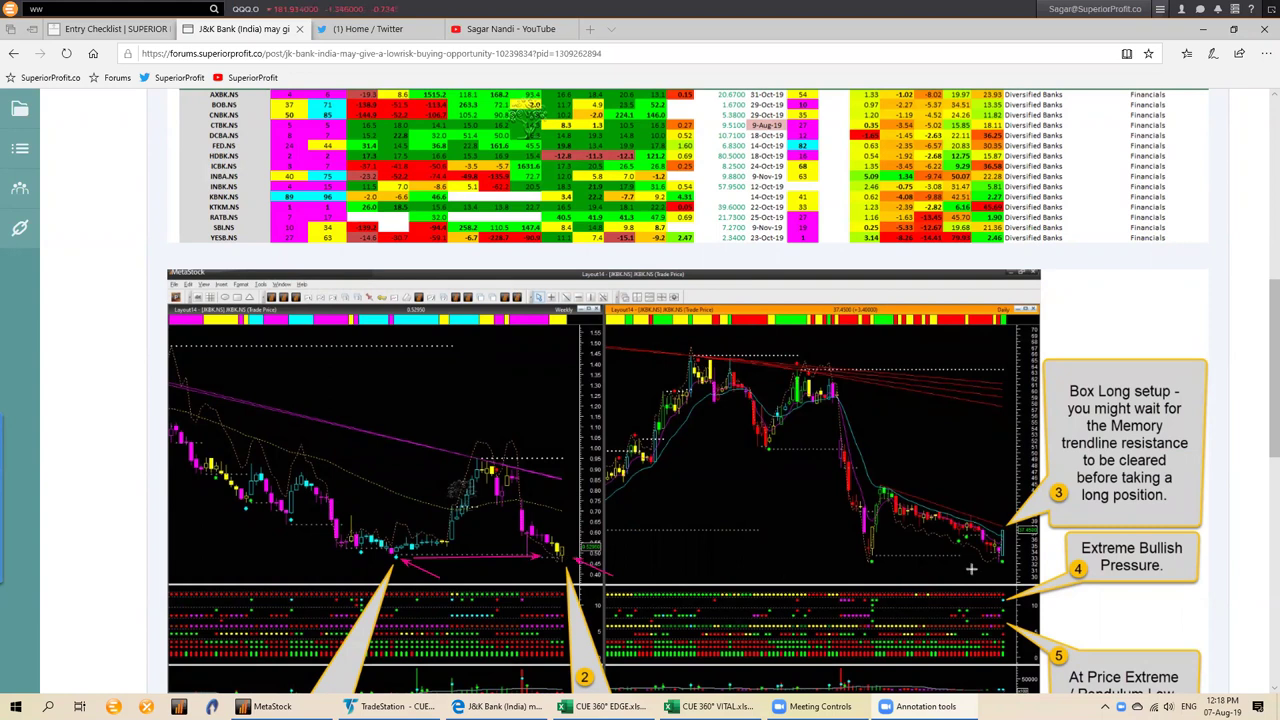
left_click_drag(874, 556, 1012, 556)
left_click_drag(981, 577, 1003, 597)
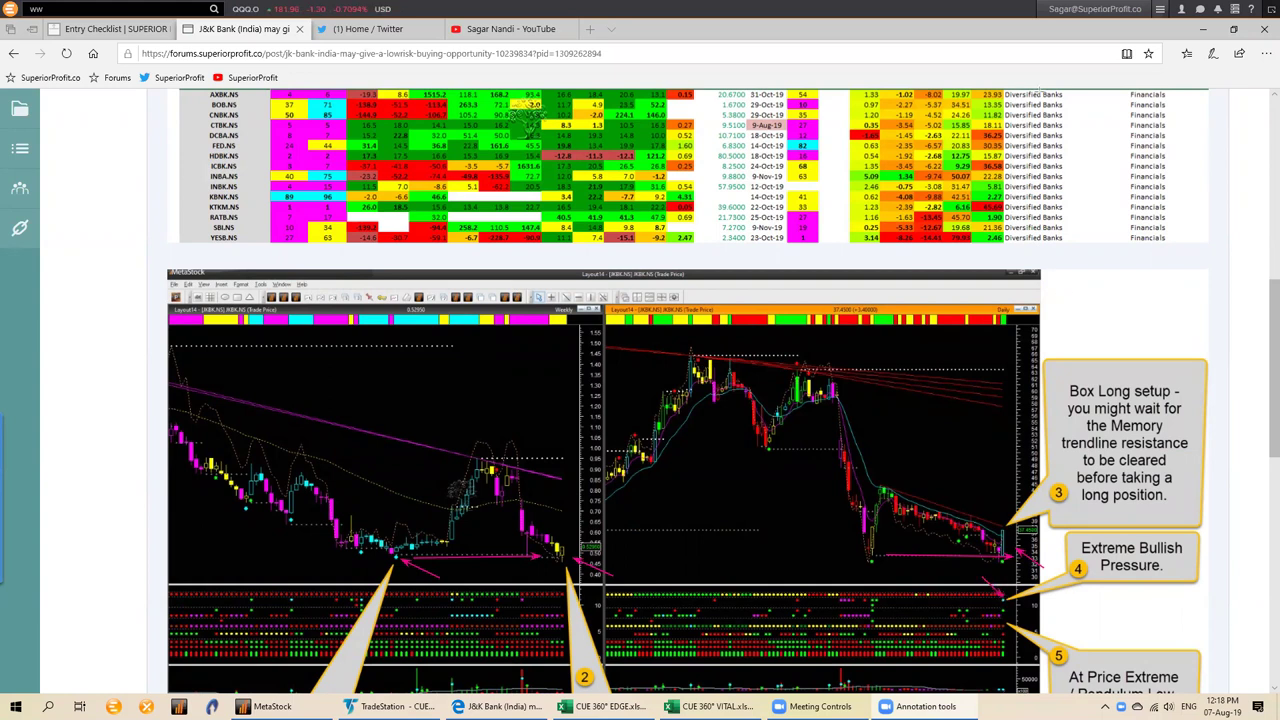
key("e")
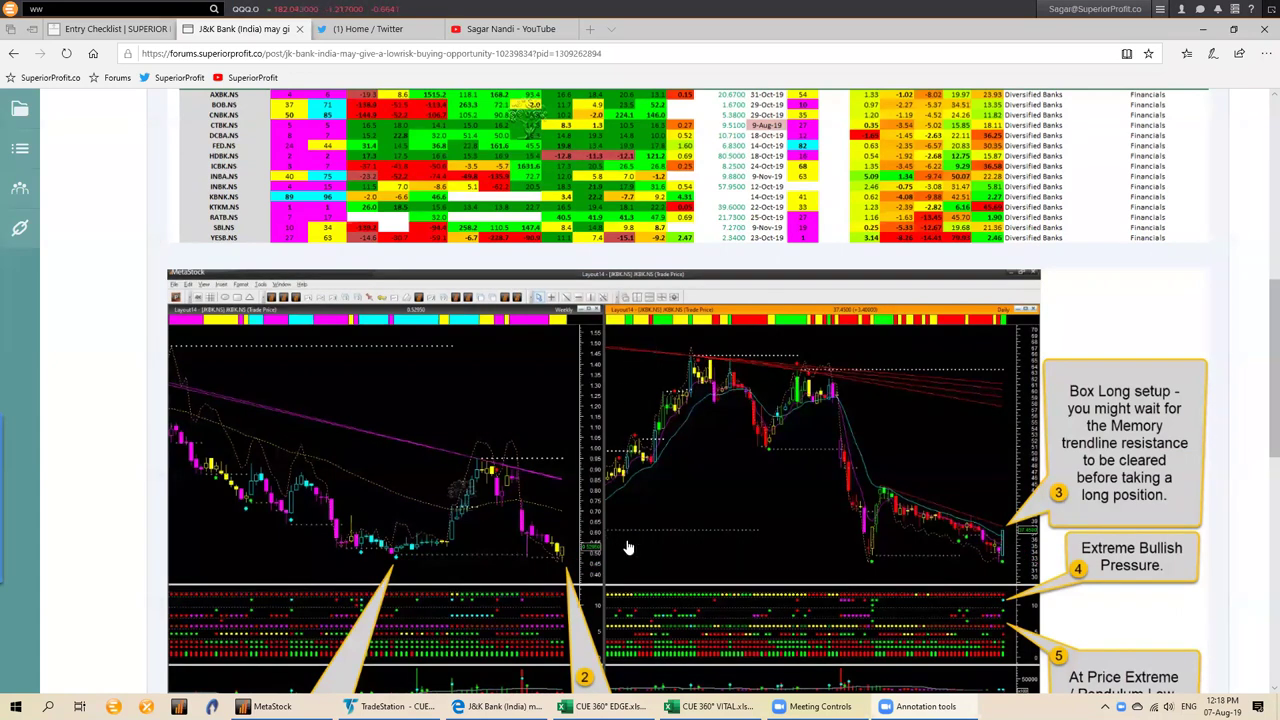
- Switch to MetaStock and open the chart of JKBK.NS from the Power Console
left_click(265, 706)
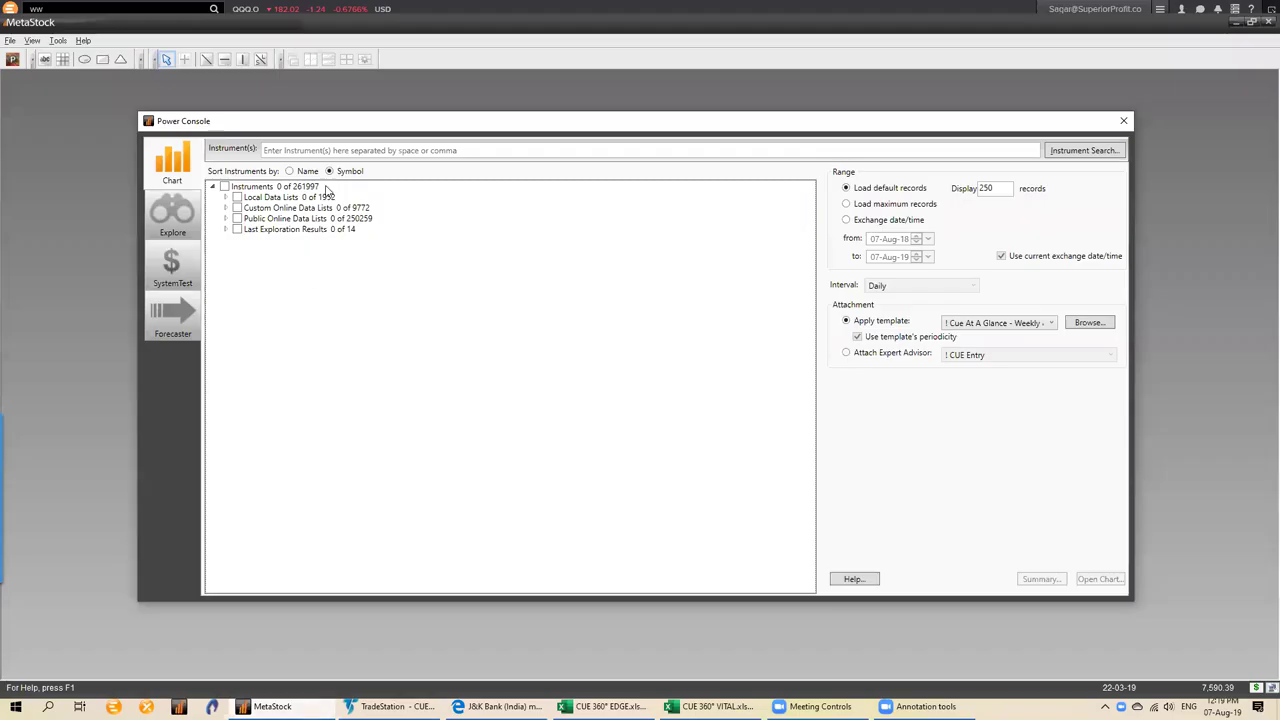
left_click(323, 150)
type("JKBK.NS")
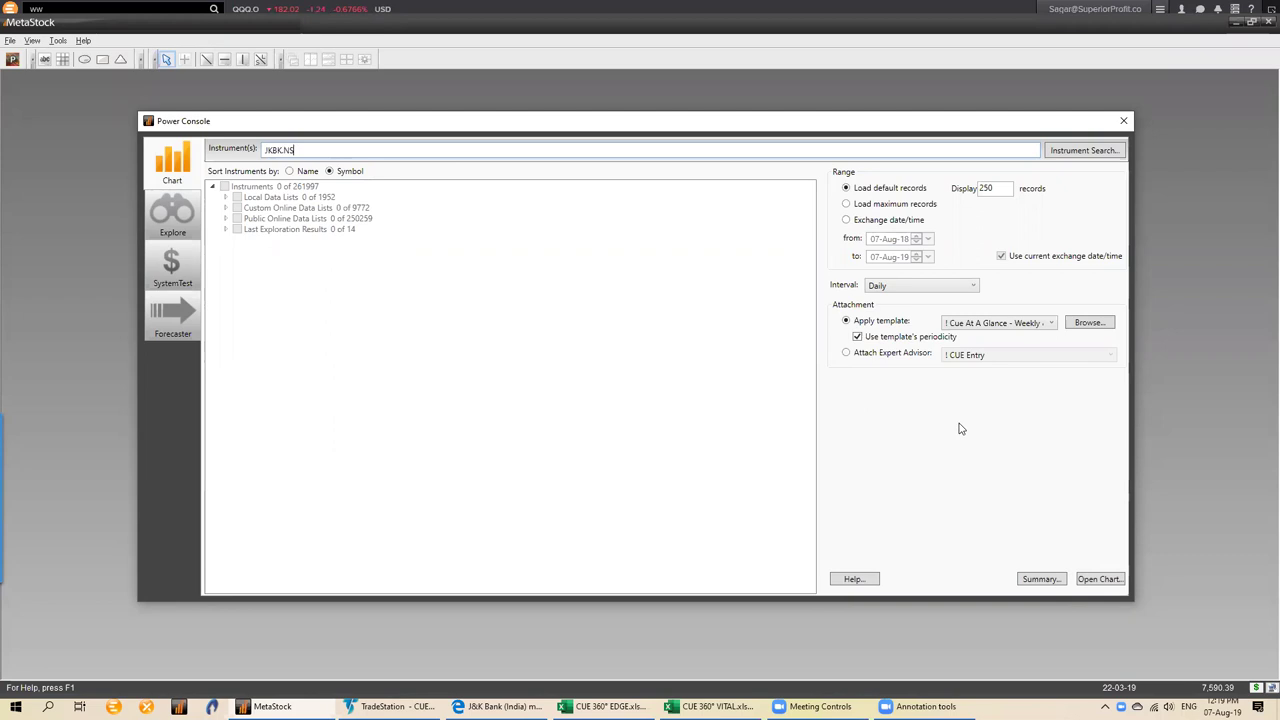
left_click(1100, 579)
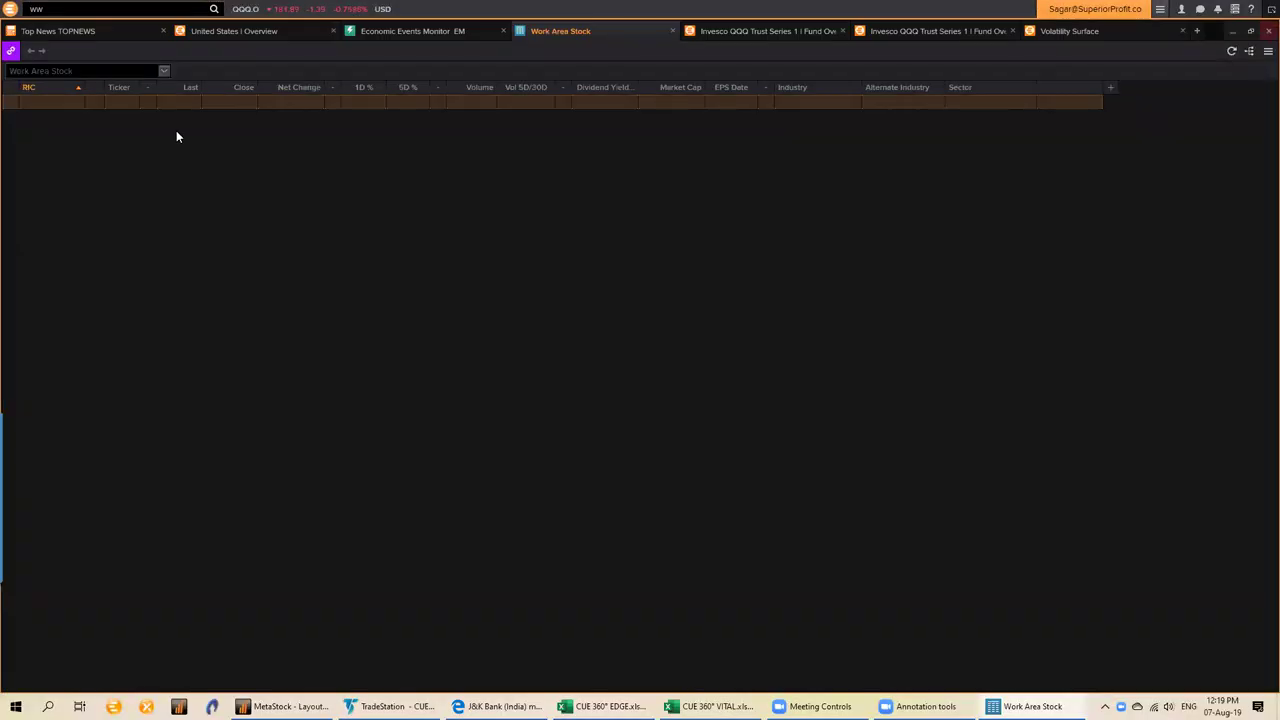
- Enter JKBK.NS in the empty first row of the Work Area Stock quote list
type("JKBK.NS")
left_click(176, 137)
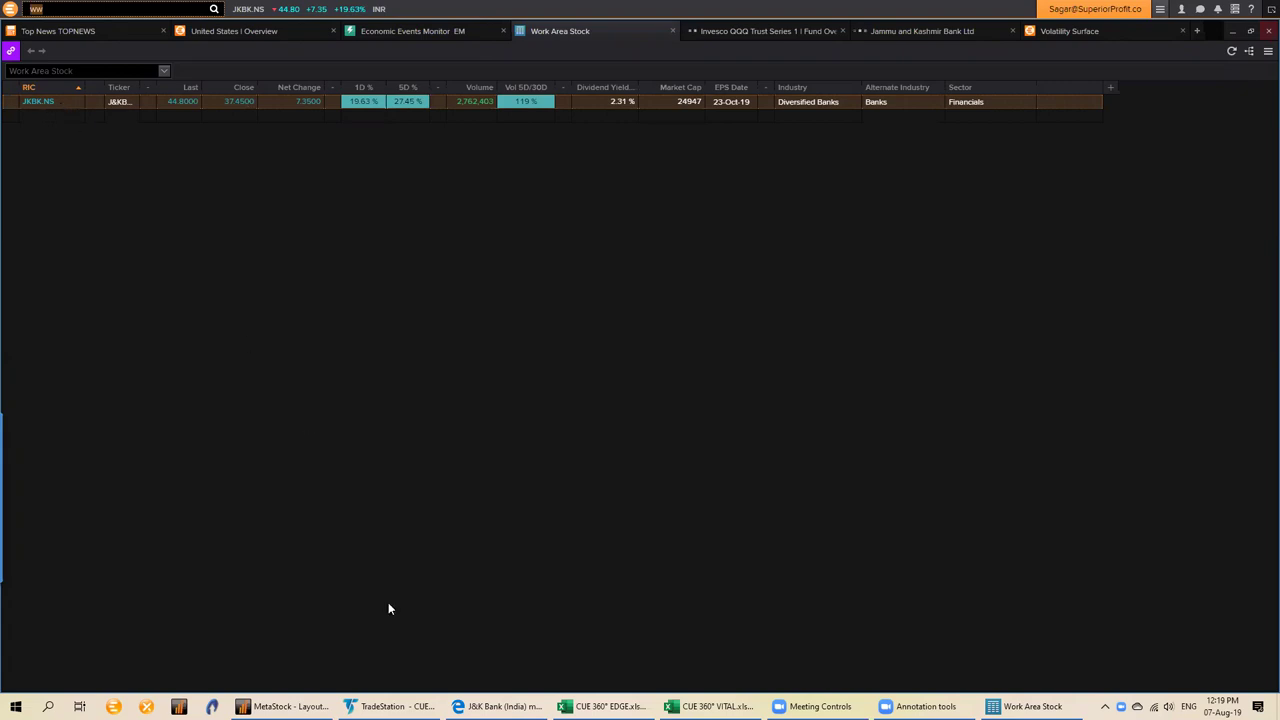
- Return to TradeStation's WW charts and bring up the closing Thank you slide of the presentation
left_click(390, 706)
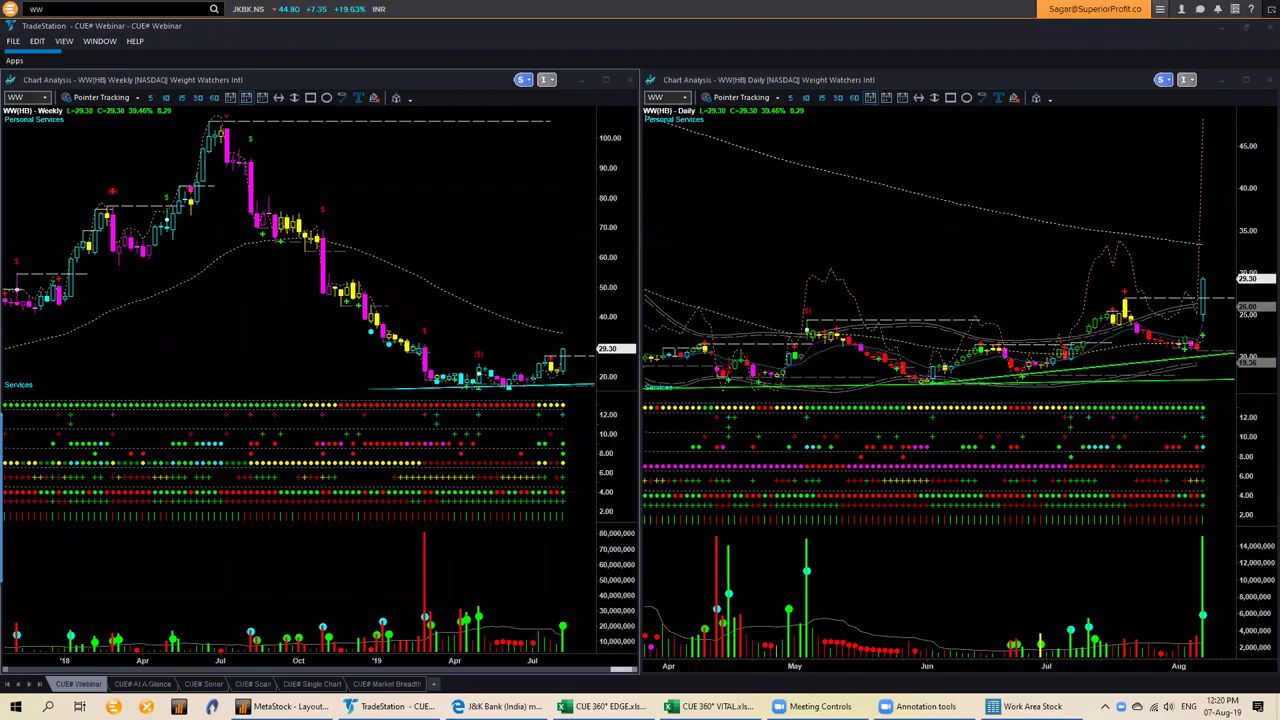
key("F5")
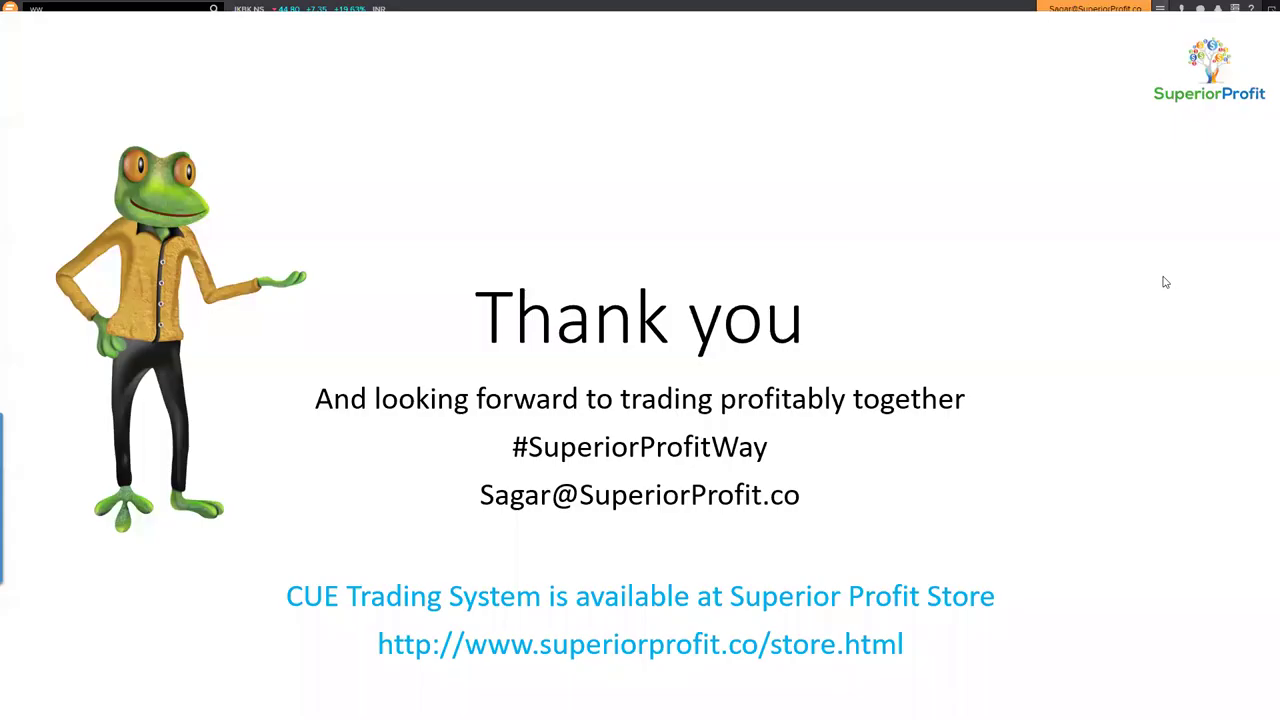